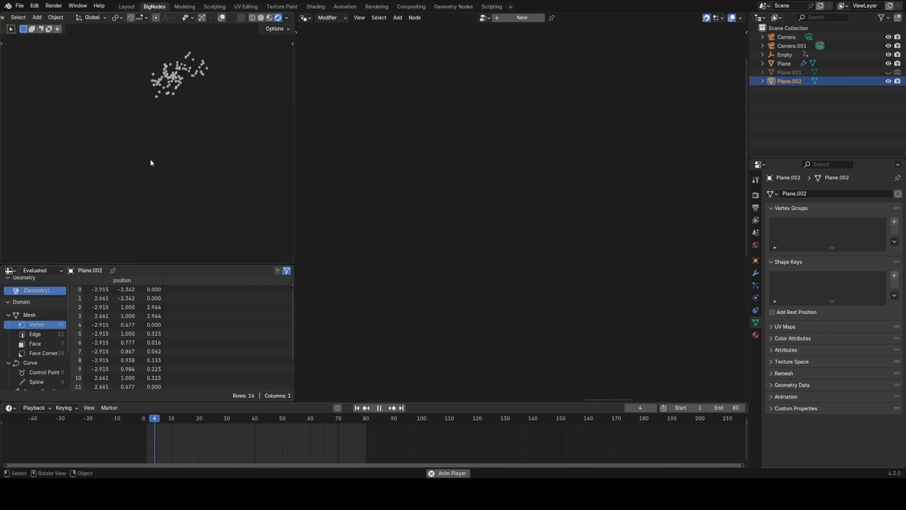
- Play back the particle impact animation from different angles with viewport overlays turned on
key("space")
middle_click_drag(237, 193, 216, 127)
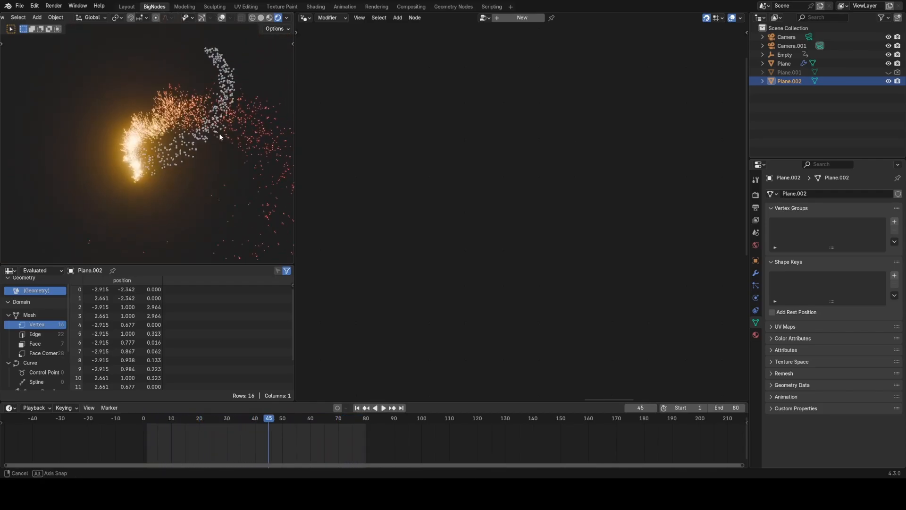
key("z")
left_click(216, 75)
middle_click_drag(215, 81, 254, 177)
key("space")
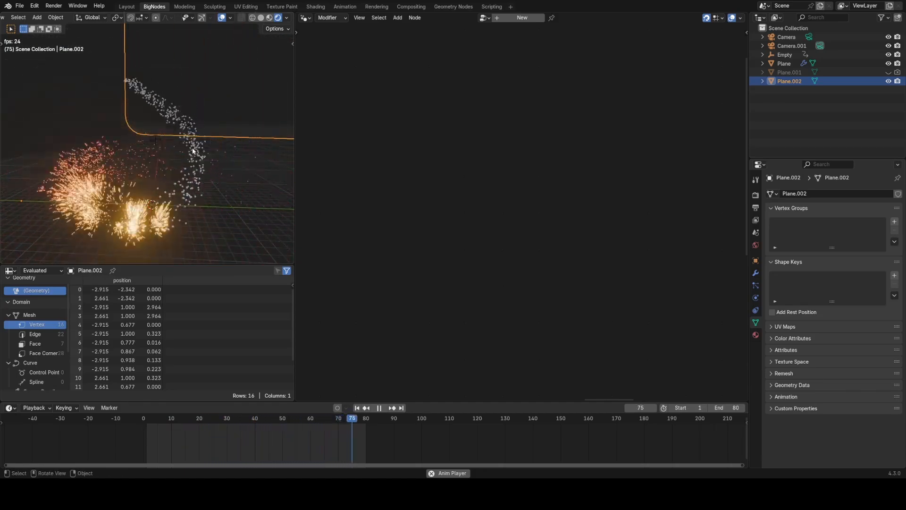
key("space")
- Select the particle object and examine the settings of the PARTICLE_SOLVER node that emits the falling particles
left_click(114, 194)
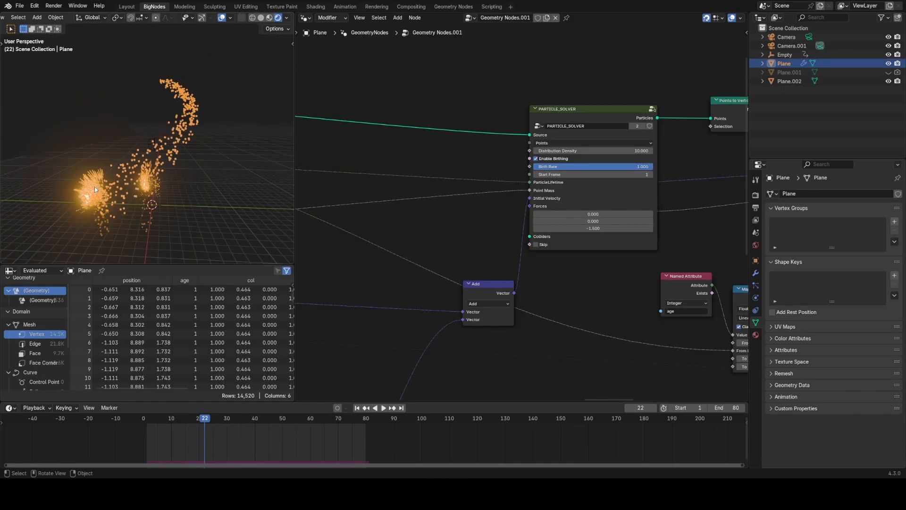
scroll(532, 185, "down", 5)
middle_click_drag(533, 185, 566, 205)
scroll(472, 226, "up", 7)
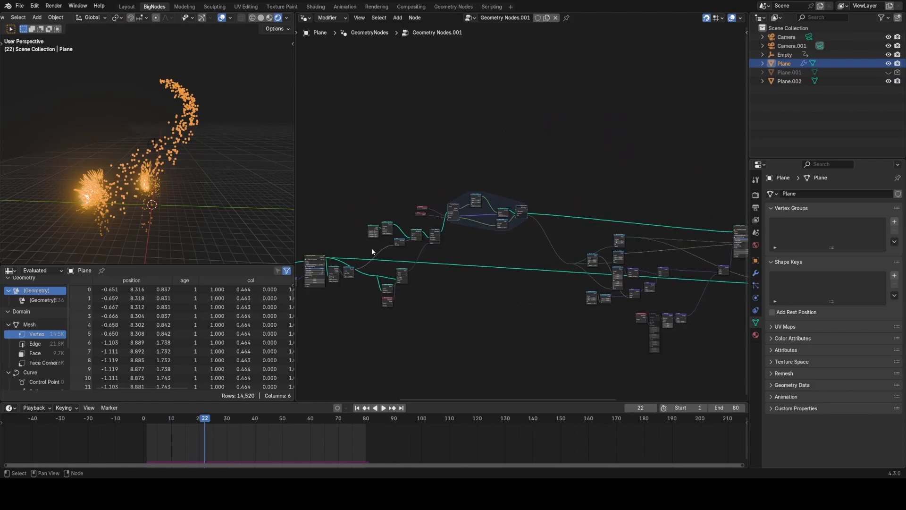
middle_click_drag(372, 248, 517, 240)
scroll(505, 255, "up", 1)
scroll(477, 269, "down", 4)
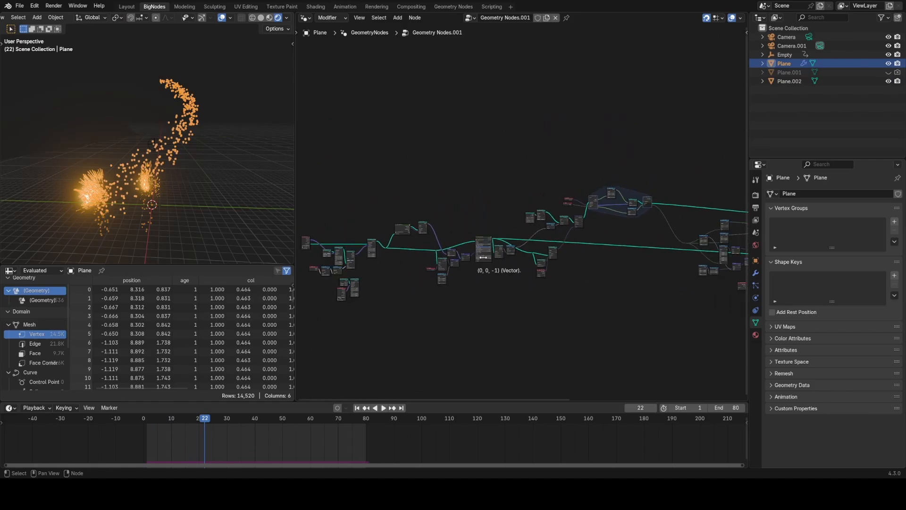
left_click_drag(484, 234, 490, 297)
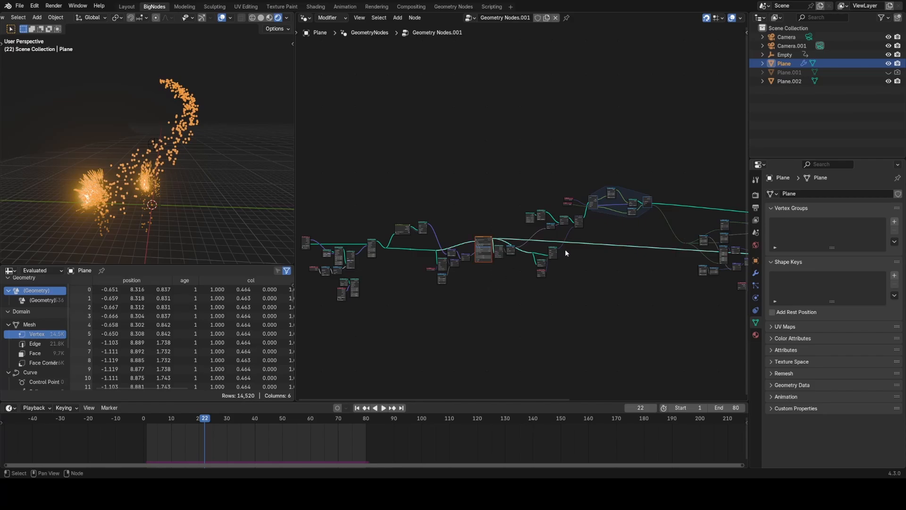
scroll(565, 250, "up", 9)
middle_click_drag(448, 285, 517, 189)
scroll(517, 194, "up", 9)
scroll(522, 217, "up", 1)
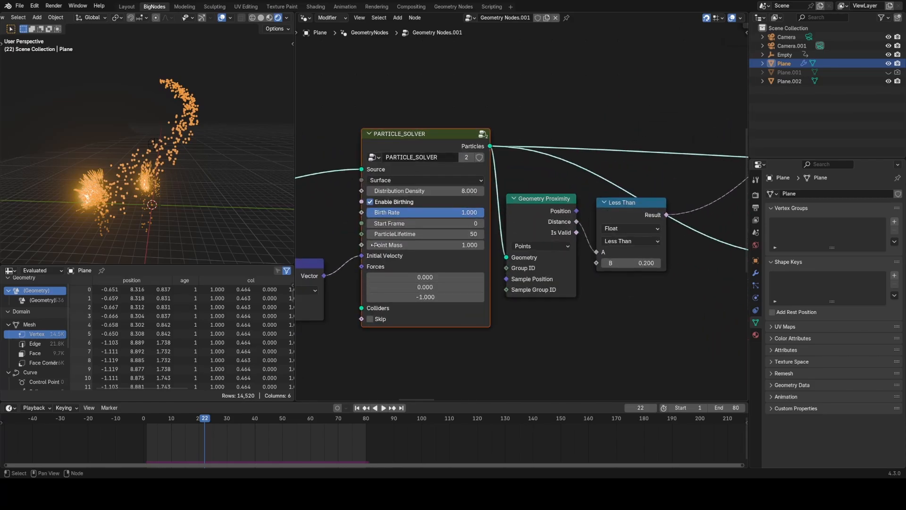
- Examine the rest of the node tree, from the collision nodes through the second particle solver to Group Output
scroll(472, 344, "down", 15)
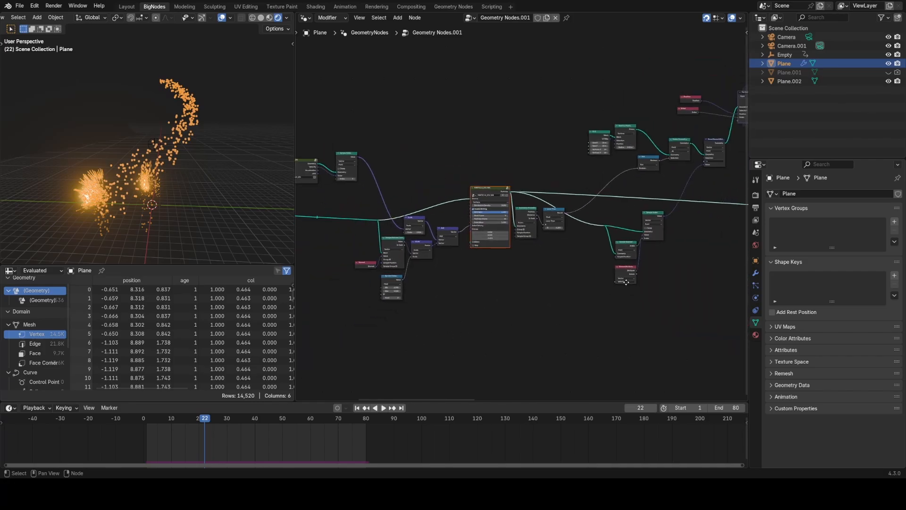
middle_click_drag(623, 279, 425, 299)
scroll(449, 295, "down", 4)
middle_click_drag(578, 190, 678, 242)
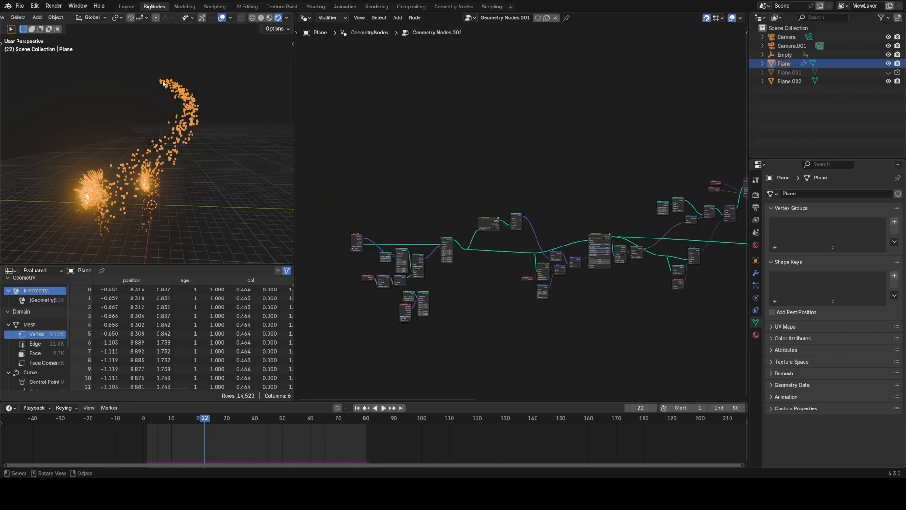
middle_click_drag(163, 83, 161, 75)
middle_click_drag(639, 279, 526, 274)
middle_click_drag(656, 245, 500, 291)
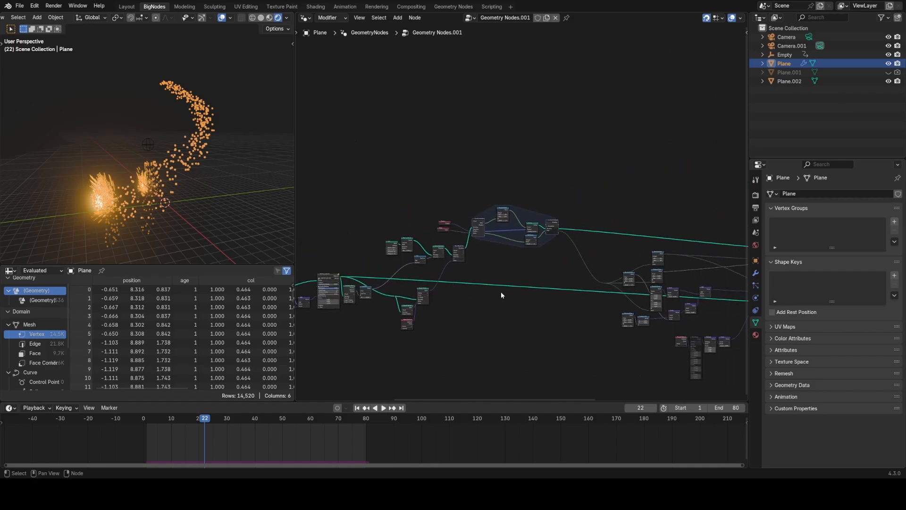
left_click_drag(391, 187, 474, 322)
left_click(631, 145)
middle_click_drag(649, 211, 415, 213)
left_click_drag(489, 196, 567, 354)
middle_click_drag(482, 281, 382, 287)
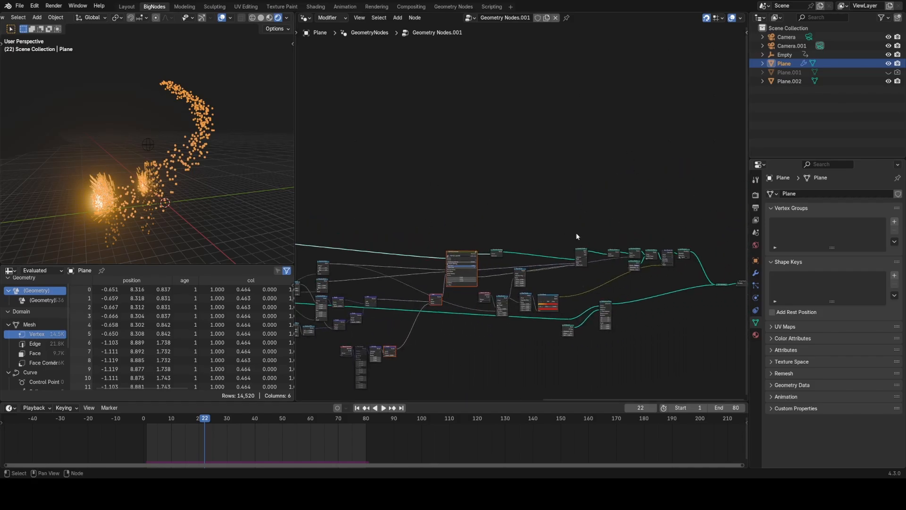
middle_click_drag(576, 236, 511, 291)
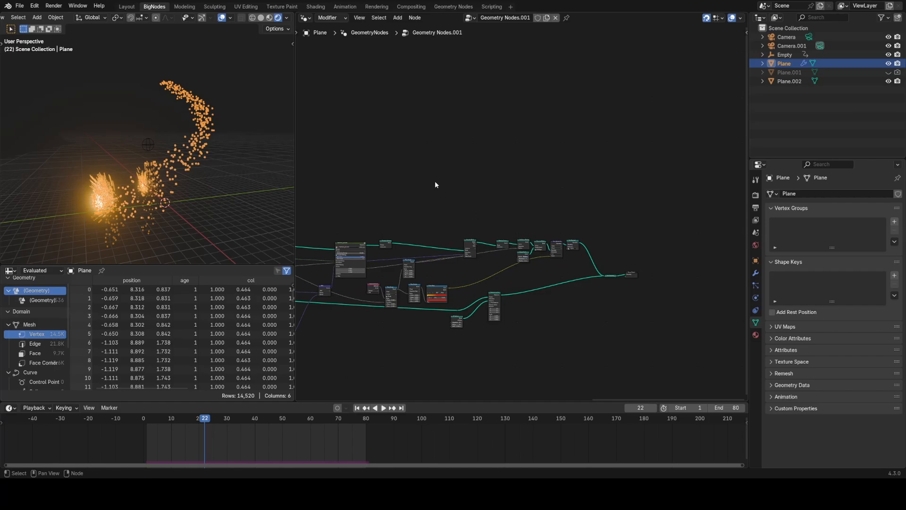
- Start a new General file, discarding the changes to ImpactTests2.blend
left_click(20, 6)
mouse_move(43, 15)
left_click(120, 15)
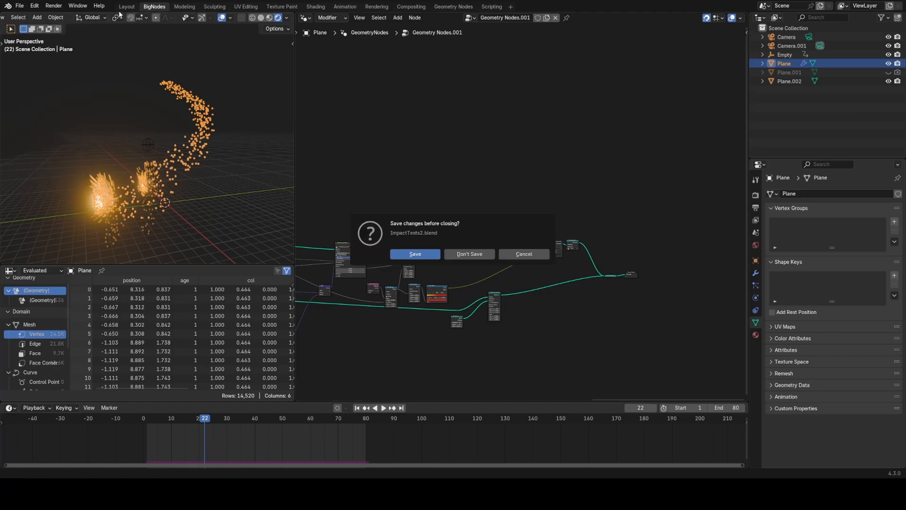
left_click(462, 258)
key("shift+a")
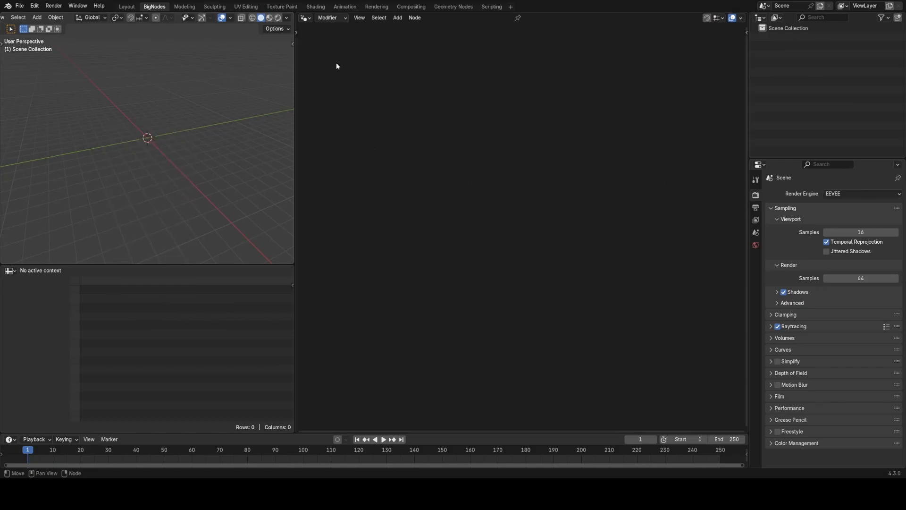
left_click(433, 7)
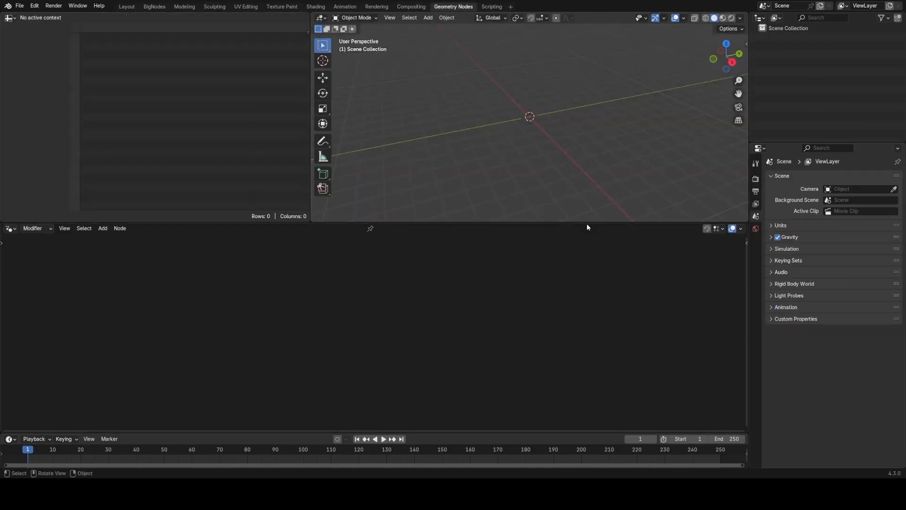
left_click(154, 6)
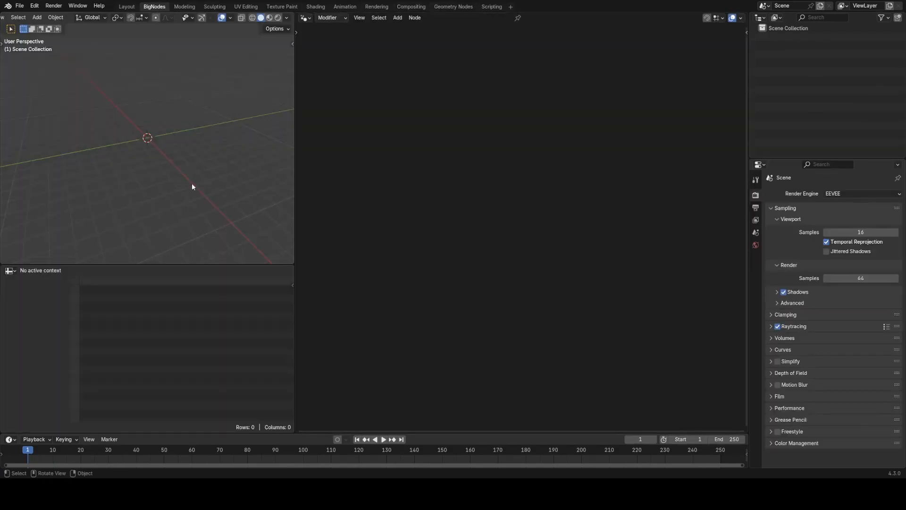
- Add a mesh plane and raise it about 9.3 m along the global Z axis
key("shift+a")
mouse_move(174, 169)
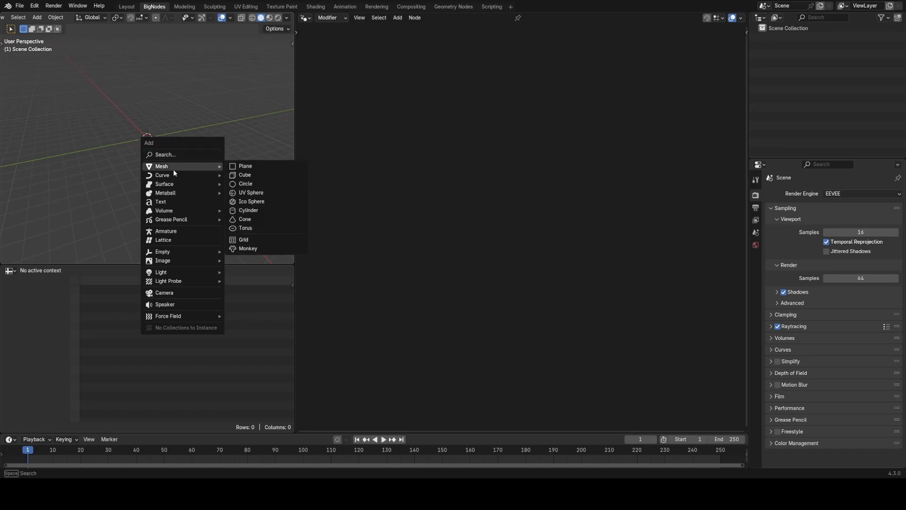
left_click(241, 167)
middle_click_drag(185, 188, 170, 155)
key("g")
key("z")
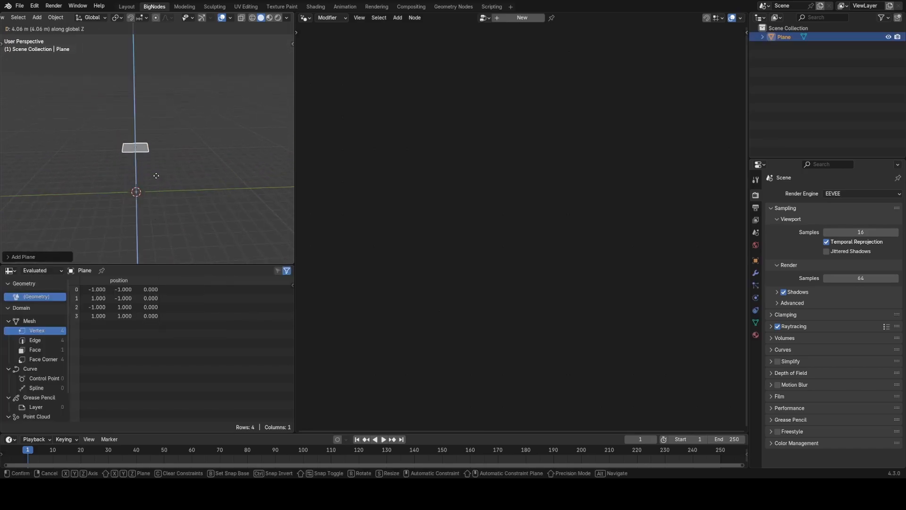
left_click(153, 114)
middle_click_drag(181, 92, 157, 175)
- Add a second mesh plane at the world origin
key("shift+a")
mouse_move(174, 129)
left_click(207, 130)
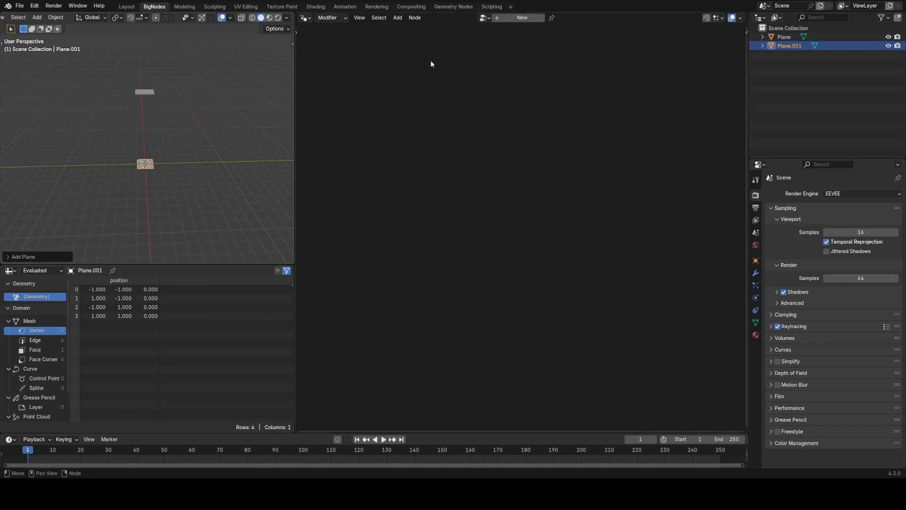
- Create a new geometry node tree on the plane at the origin and delete its Group Input node
left_click(517, 17)
middle_click_drag(437, 257, 532, 141)
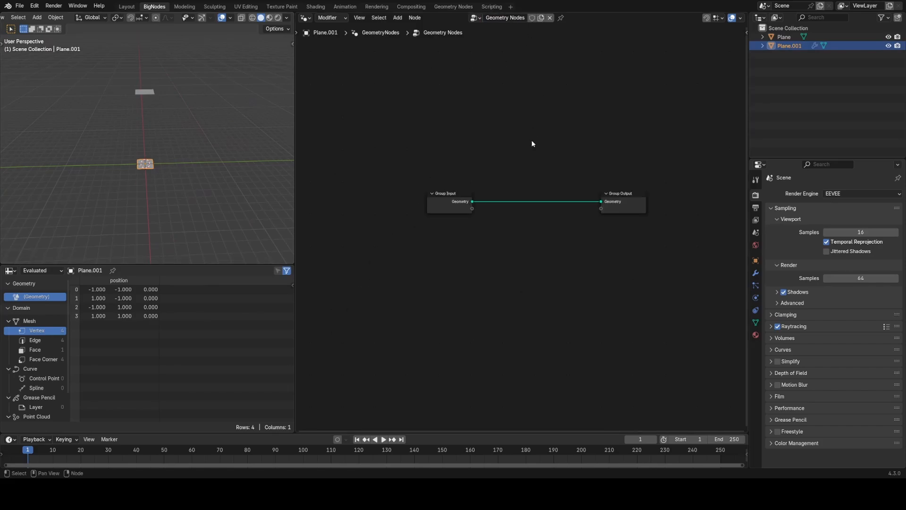
scroll(531, 140, "up", 2)
scroll(452, 312, "down", 5)
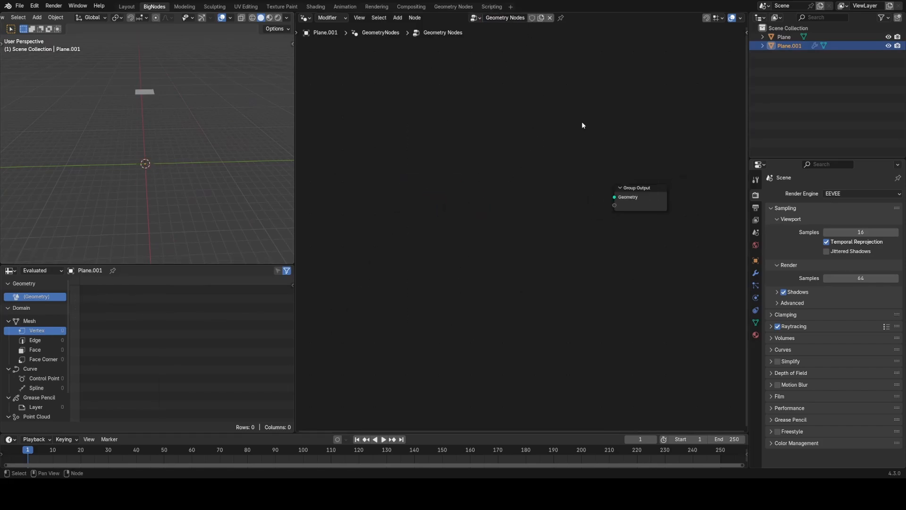
- Rename the raised plane as Emitter
left_click(784, 37)
double_click(784, 36)
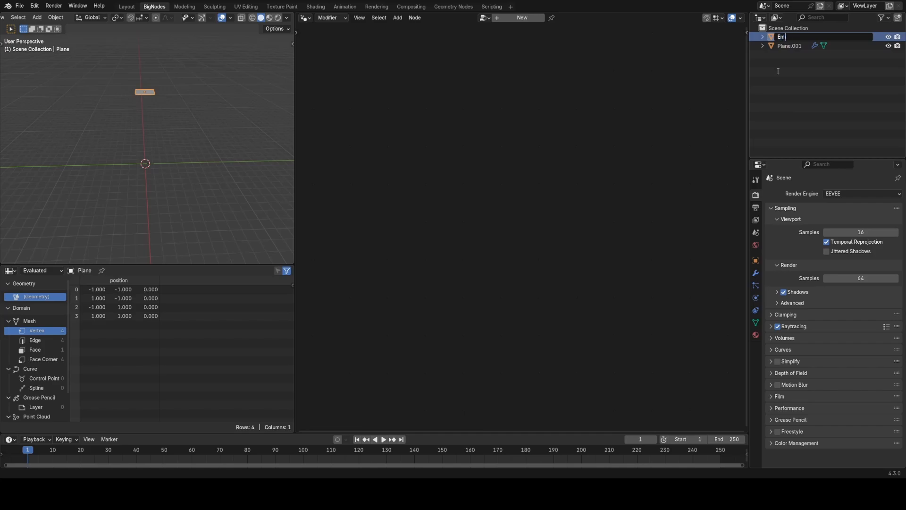
type("Emitter")
key("Return")
- Bring Emitter into Plane.001's node tree as an Object Info node and link its Geometry to Group Output
left_click(789, 45)
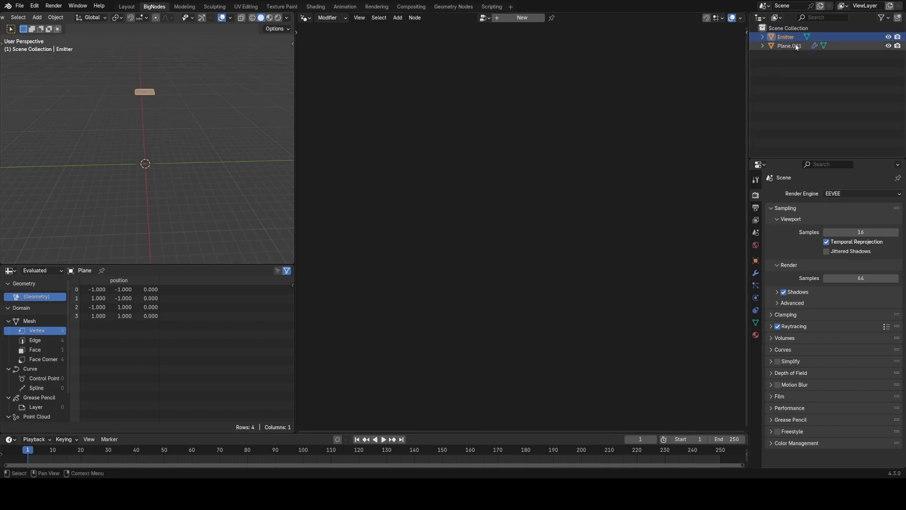
left_click_drag(784, 36, 448, 216)
left_click_drag(598, 199, 615, 197)
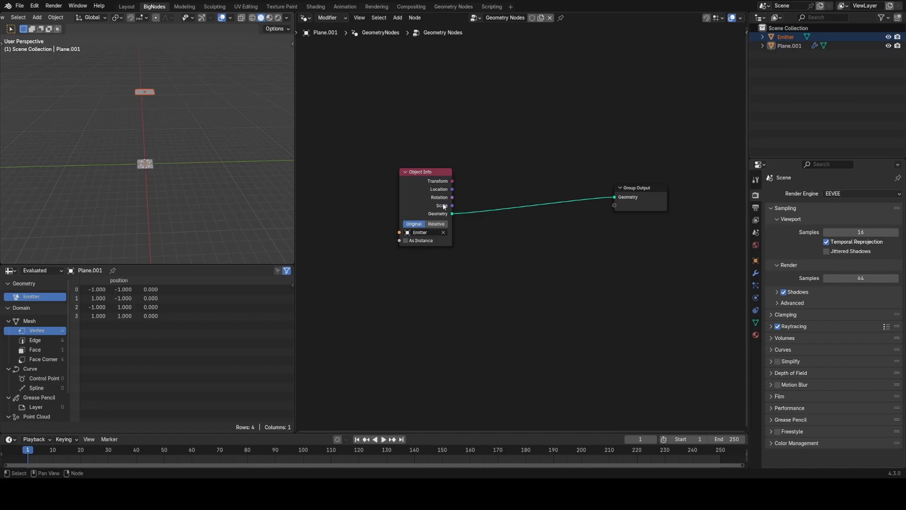
- Set the Emitter's Object Info node to Relative and move Group Output farther away from it
left_click_drag(444, 206, 411, 203)
middle_click_drag(155, 104, 153, 160)
left_click(499, 158)
middle_click_drag(582, 250, 466, 199)
left_click_drag(482, 118, 608, 321)
key("g")
left_click(636, 205)
middle_click_drag(429, 151, 496, 183)
scroll(496, 183, "down", 3)
scroll(496, 183, "down", 2)
key("g")
left_click(549, 193)
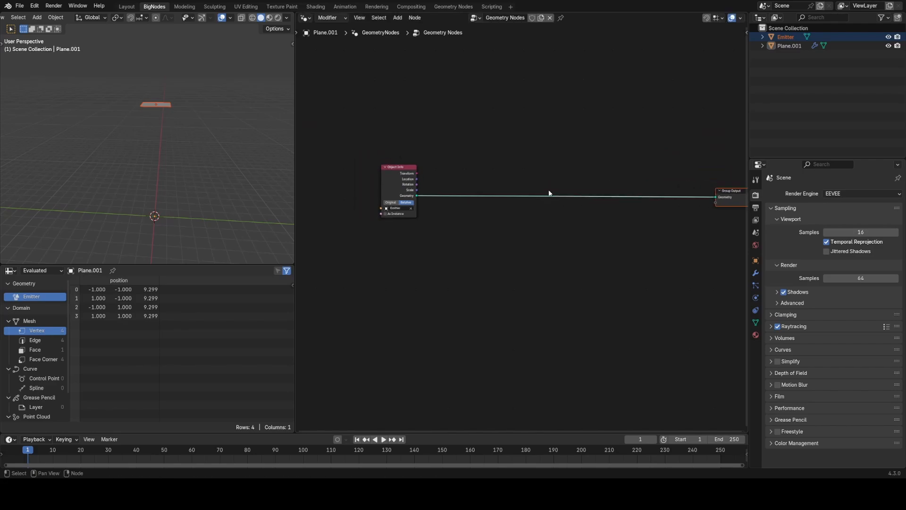
- Add a Simulation zone and connect it between the Object Info geometry and Group Output
middle_click_drag(560, 170, 494, 168)
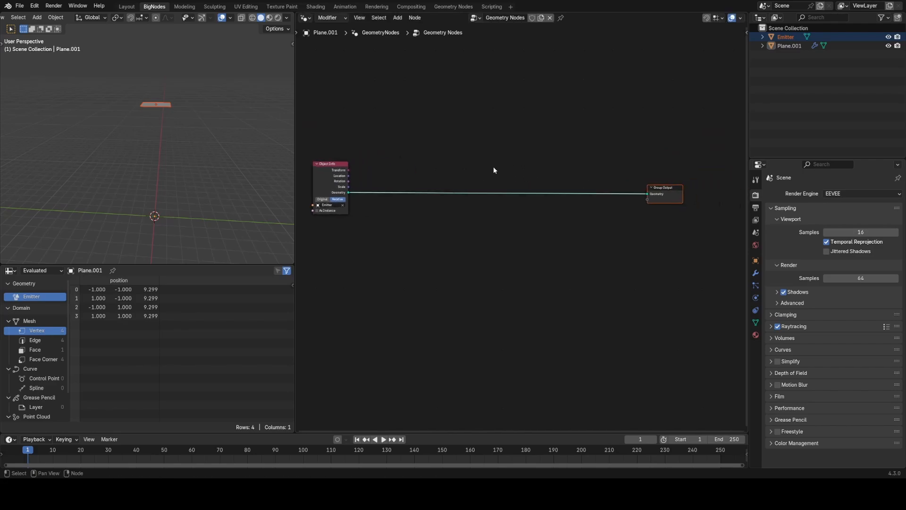
scroll(494, 167, "up", 3)
scroll(494, 167, "down", 3)
middle_click_drag(457, 161, 482, 163)
key("shift+a")
mouse_move(482, 163)
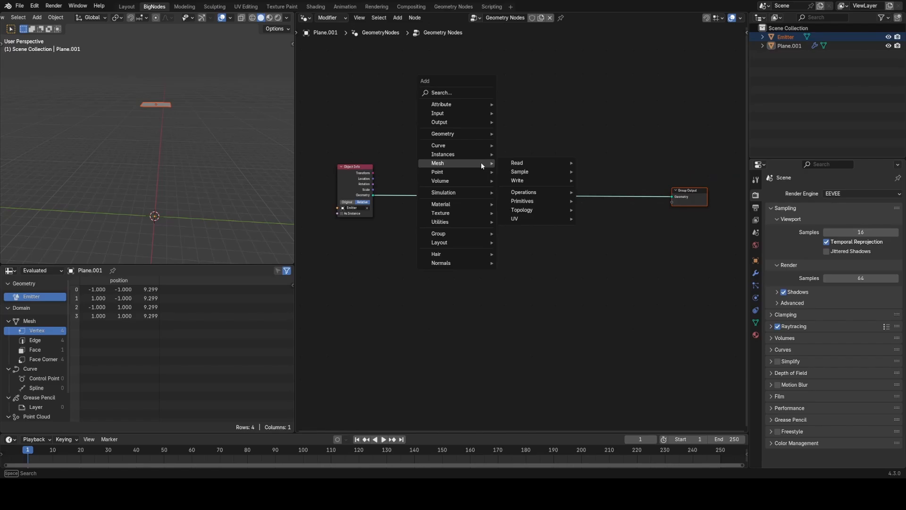
left_click(474, 92)
type("s")
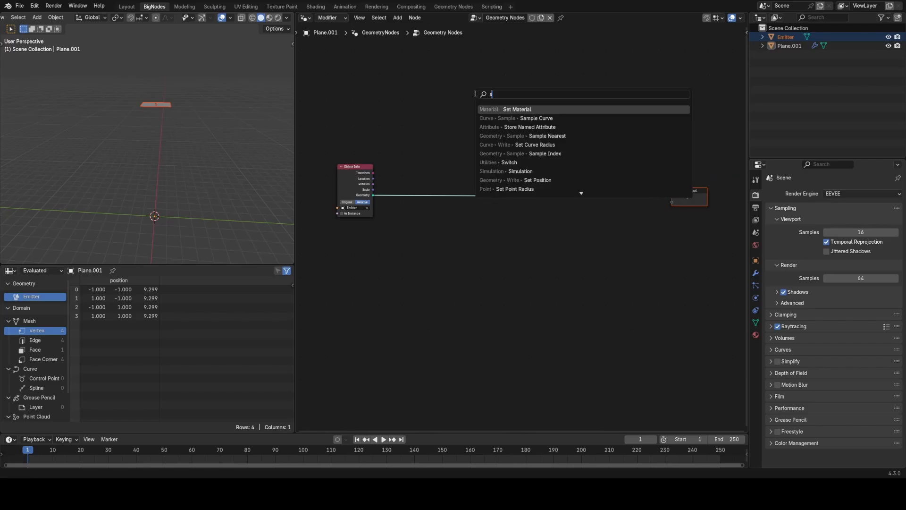
type("imul")
key("Return")
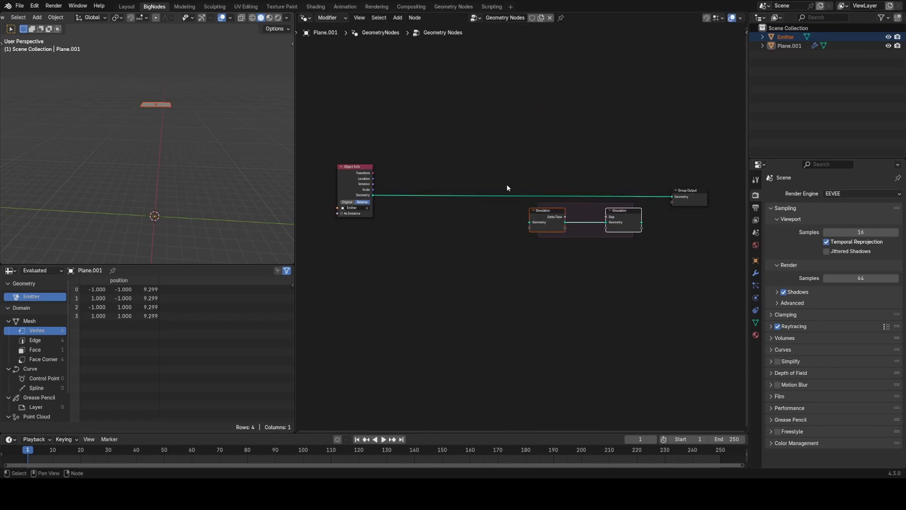
left_click(498, 164)
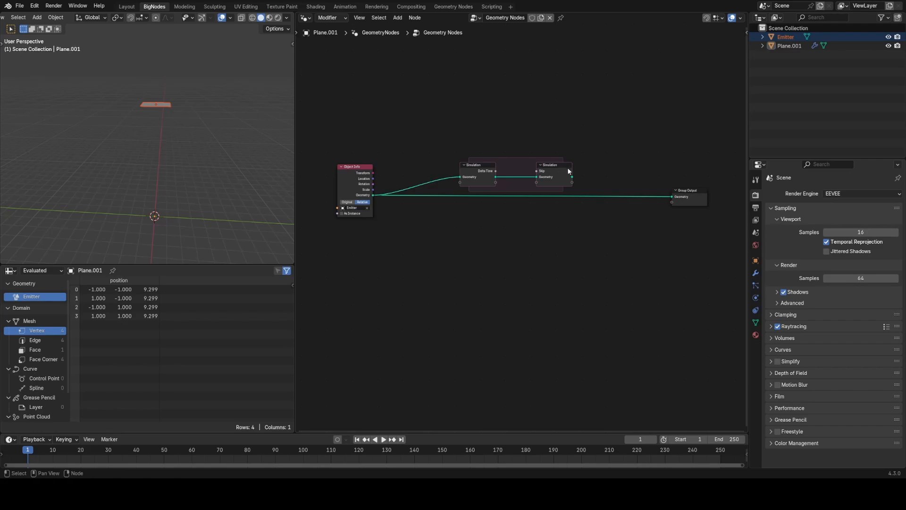
left_click_drag(675, 197, 673, 194)
- Widen the Simulation zone and place Group Output and Object Info close to its two ends
scroll(673, 194, "right", 3, "ctrl")
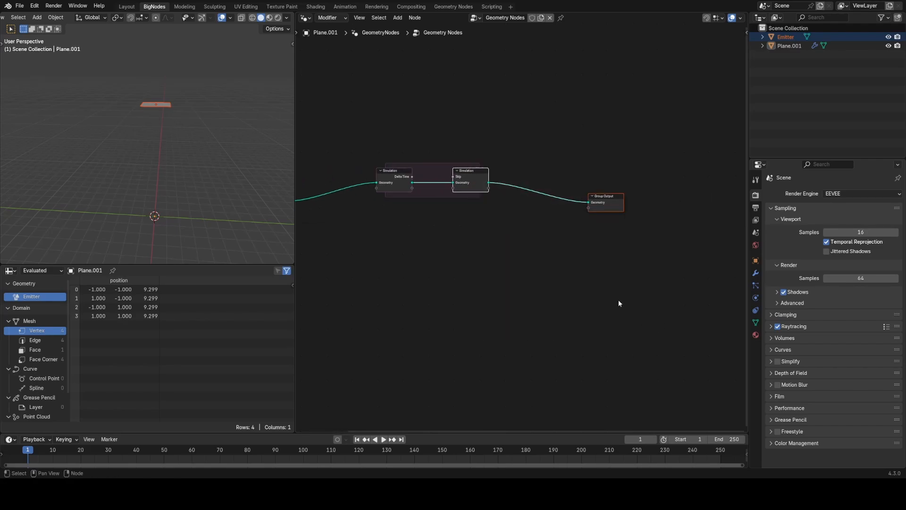
key("g")
left_click(523, 209)
left_click_drag(551, 162, 668, 271)
key("g")
left_click(579, 249)
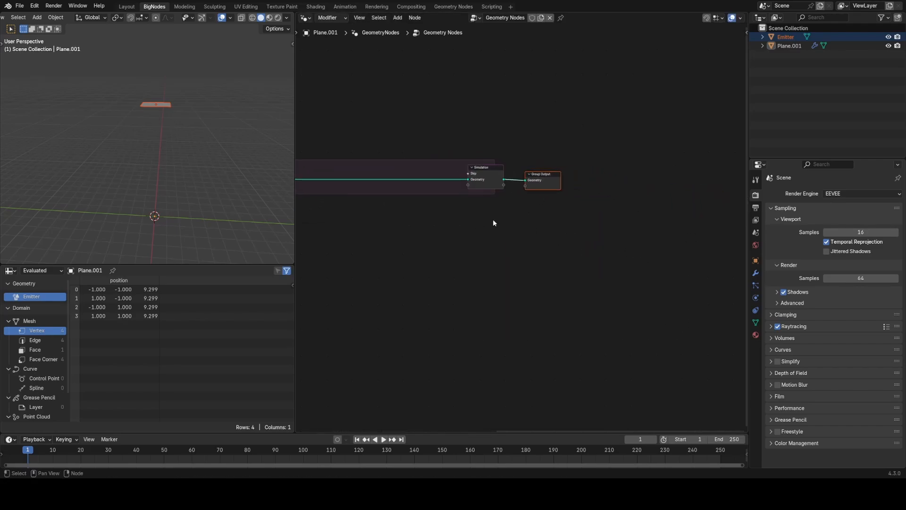
middle_click_drag(349, 176, 493, 181)
middle_click_drag(359, 150, 459, 161)
left_click_drag(356, 191, 428, 169)
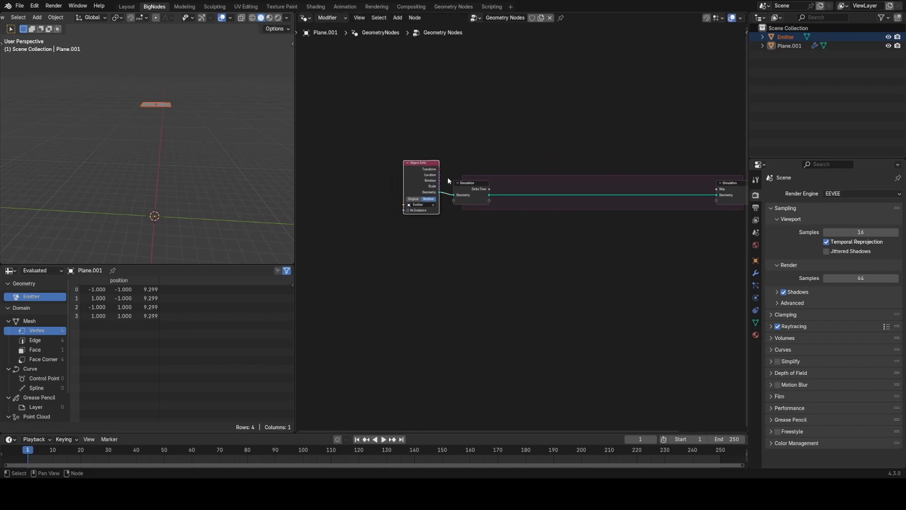
- Add a Set Position node on the geometry link inside the Simulation zone and place it closer to the zone's output
middle_click_drag(509, 179, 463, 170)
scroll(463, 171, "down", 2)
scroll(543, 194, "up", 2)
middle_click_drag(548, 195, 485, 191)
scroll(487, 189, "up", 2)
key("shift+a")
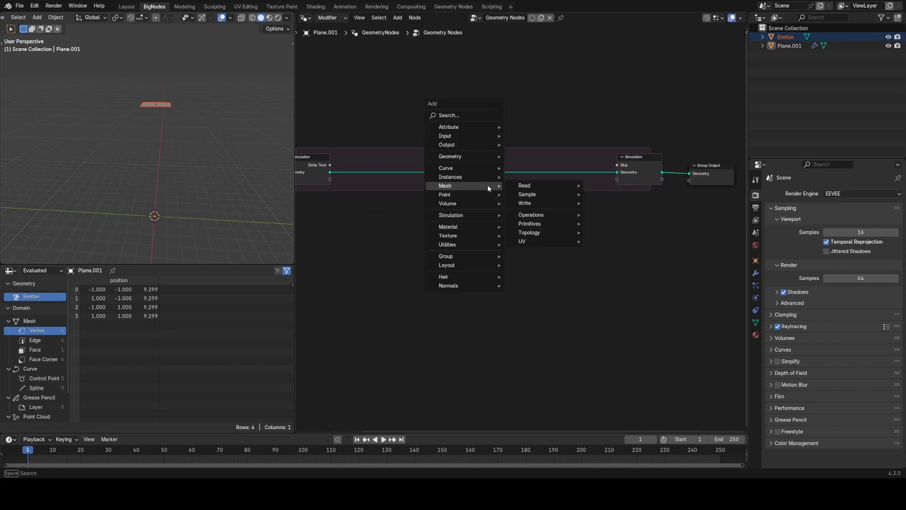
type("set")
left_click(493, 143)
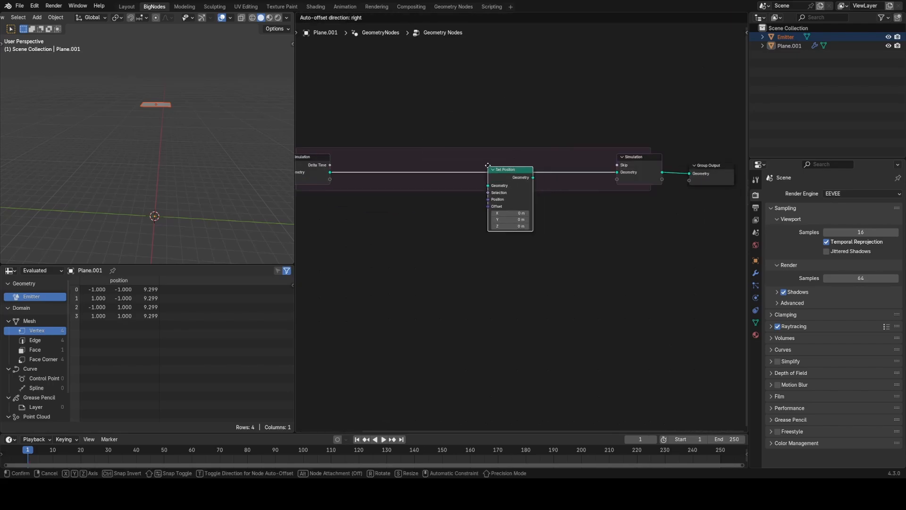
left_click(487, 189)
middle_click_drag(487, 188, 518, 182)
left_click_drag(519, 182, 542, 185)
- Add a Named Attribute node beside Set Position, with the Vector data type and the name velocity
key("shift+a")
left_click(494, 194)
type("na")
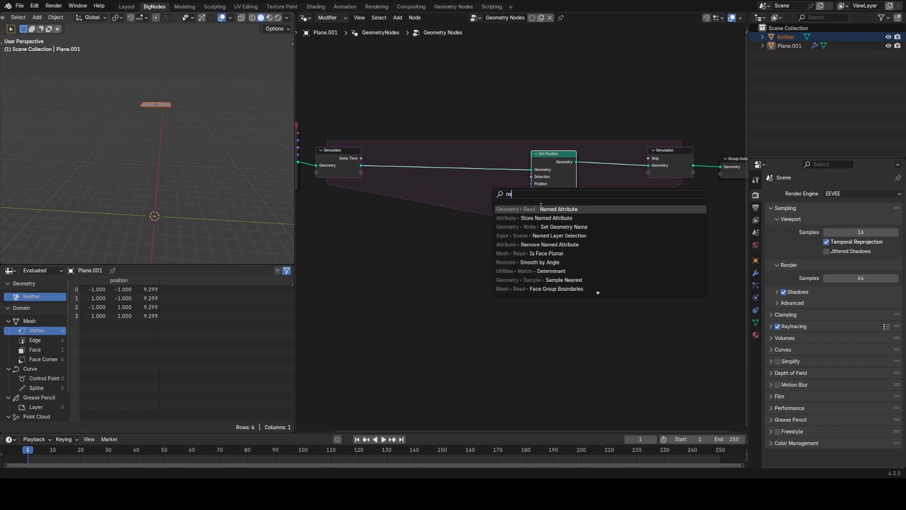
key("Return")
scroll(431, 197, "up", 2)
left_click(418, 217)
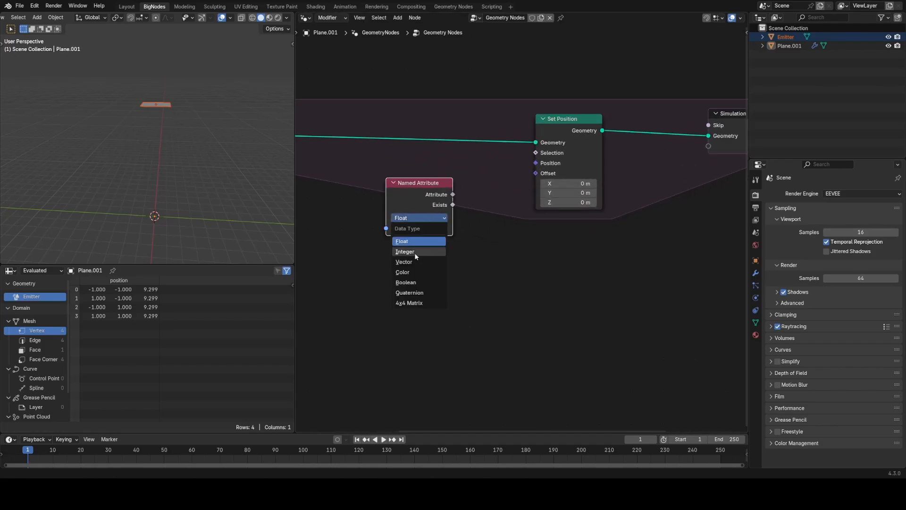
left_click(415, 229)
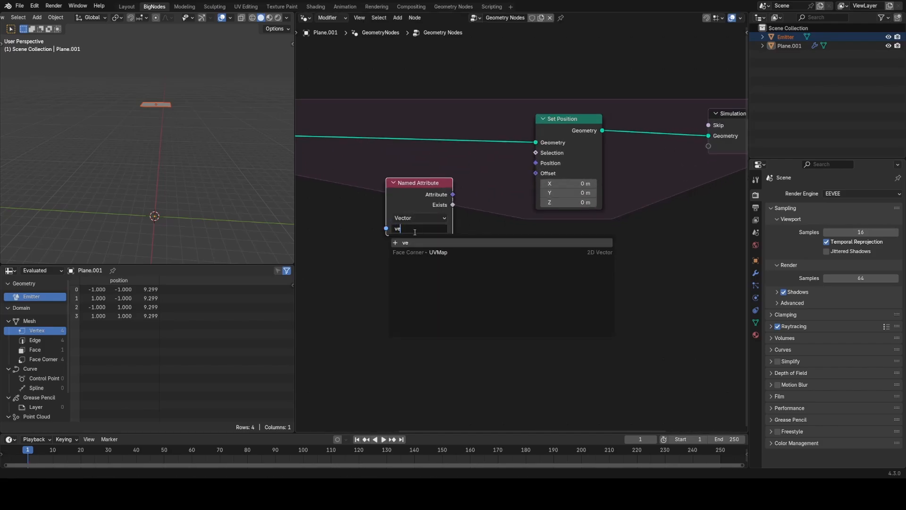
type("velocity")
key("Return")
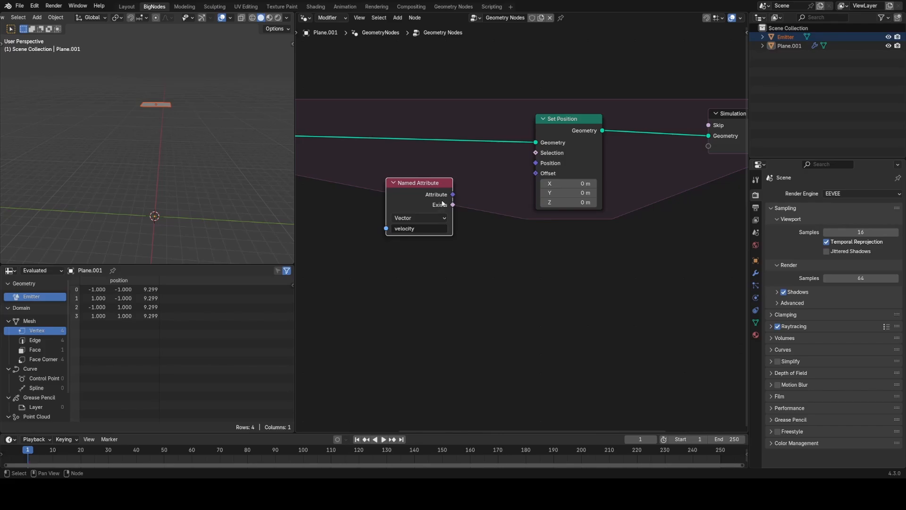
- Link the velocity attribute to Set Position's Offset and move both nodes closer to the Simulation output
left_click_drag(523, 180, 536, 173)
left_click_drag(403, 197, 466, 191)
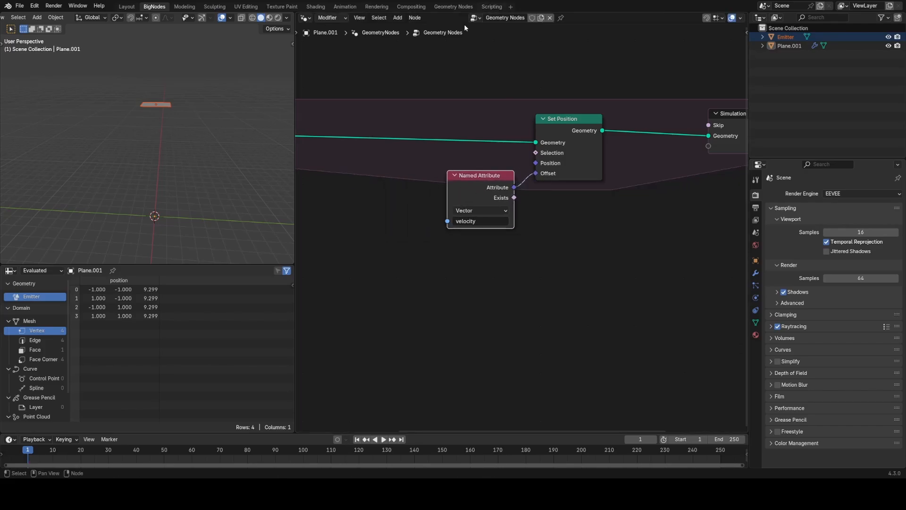
scroll(492, 184, "down", 2)
left_click_drag(462, 124, 576, 245)
key("g")
key("x")
left_click(625, 261)
left_click(593, 276)
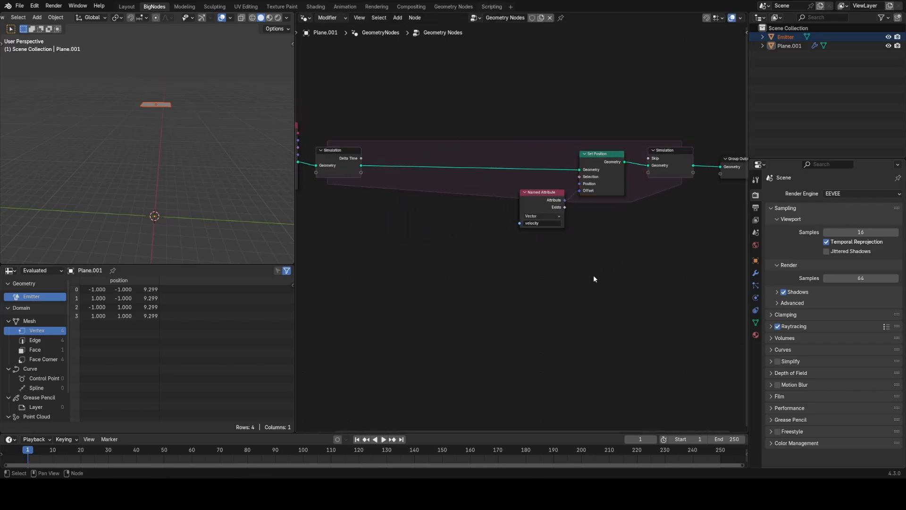
left_click(595, 188)
- Insert a Store Named Attribute node before Set Position in the Simulation zone, with the Vector data type
middle_click_drag(486, 199, 588, 199)
key("shift+a")
type("st")
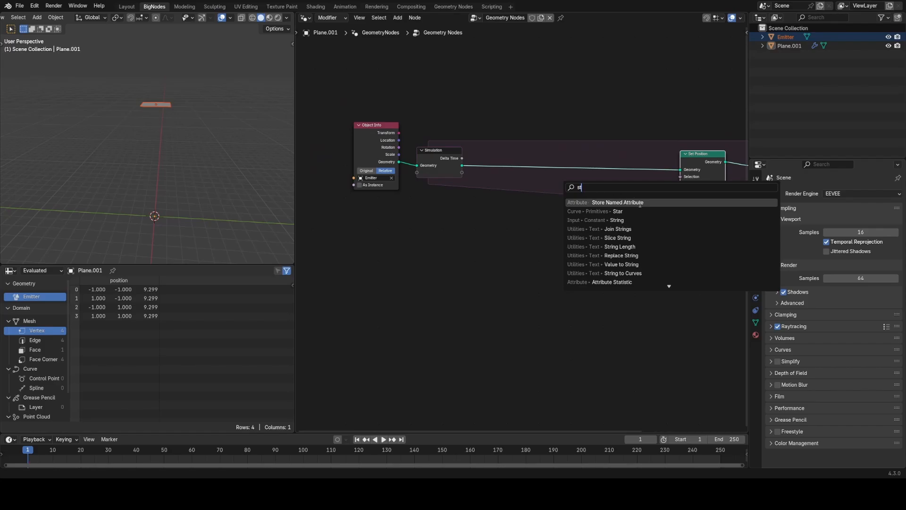
left_click(640, 203)
left_click(588, 171)
left_click(589, 168)
left_click(592, 188)
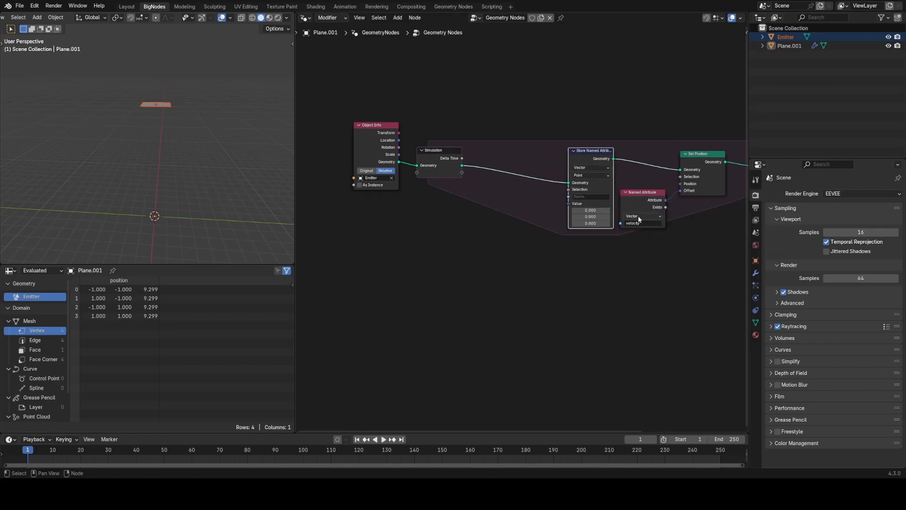
- Copy the attribute name velocity from the Named Attribute node into the Store Named Attribute node
left_click(638, 223)
key("ctrl+c")
key("Return")
left_click(585, 197)
key("ctrl+v")
key("Return")
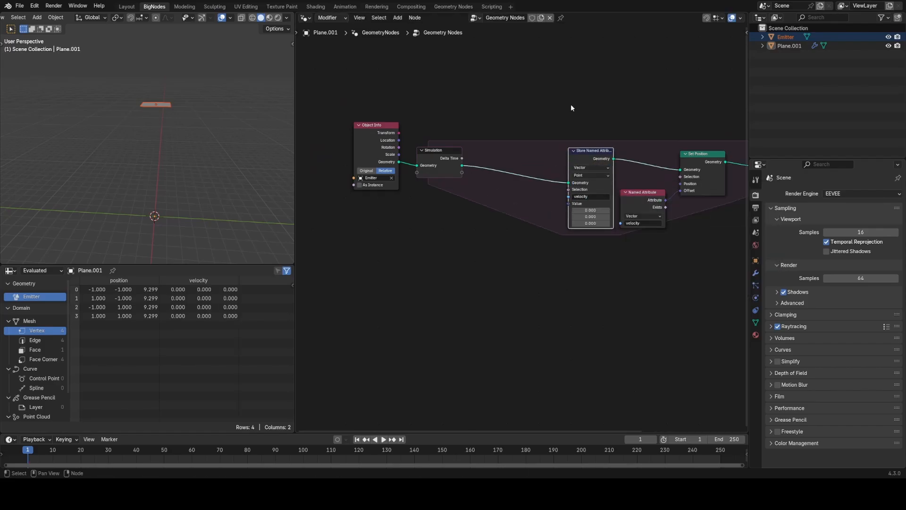
- Move Object Info and the Simulation input node horizontally away from the Store Named Attribute node to make room
middle_click_drag(517, 207, 588, 223)
left_click_drag(412, 118, 557, 231)
key("g")
key("x")
left_click(429, 231)
middle_click_drag(563, 223, 487, 187)
scroll(487, 186, "up", 4)
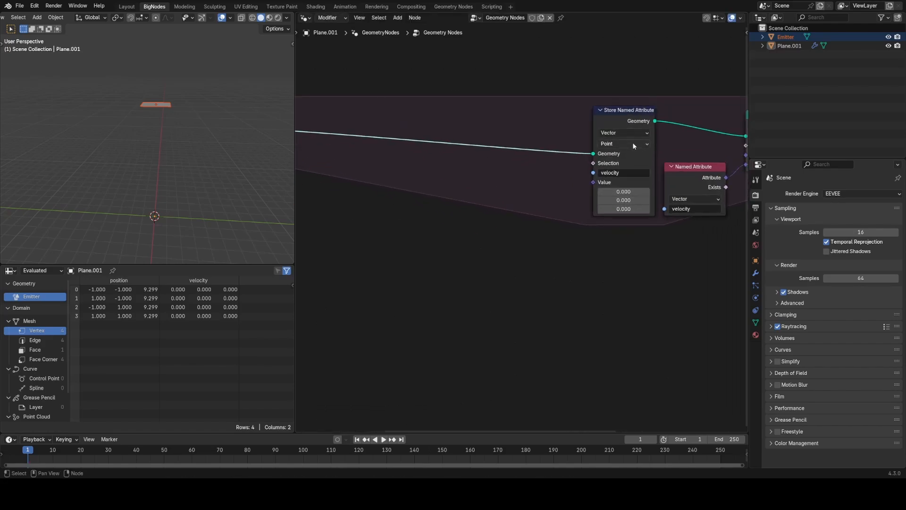
- Duplicate the velocity Store Named Attribute node, insert the copy before it and name its attribute acceleration
left_click(619, 126)
key("shift+d")
left_click(424, 121)
middle_click_drag(430, 125, 547, 141)
left_click(566, 181)
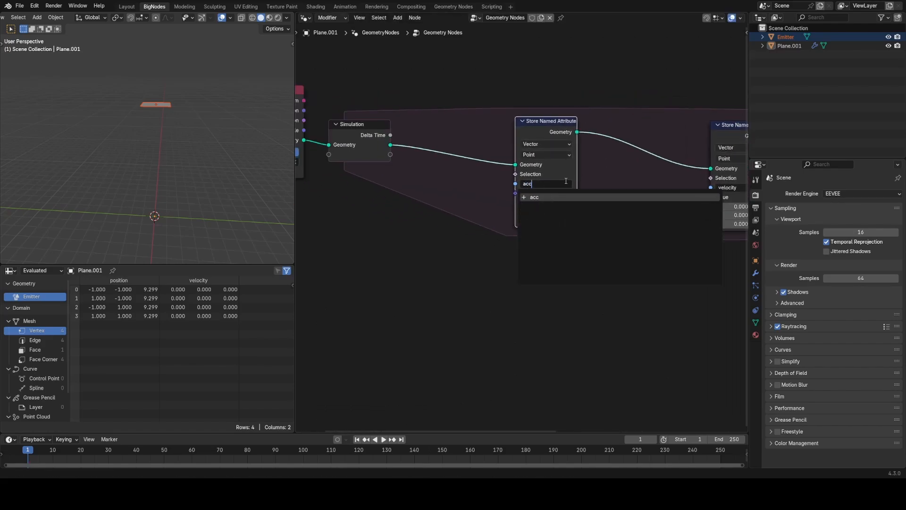
type("acceleration")
key("Return")
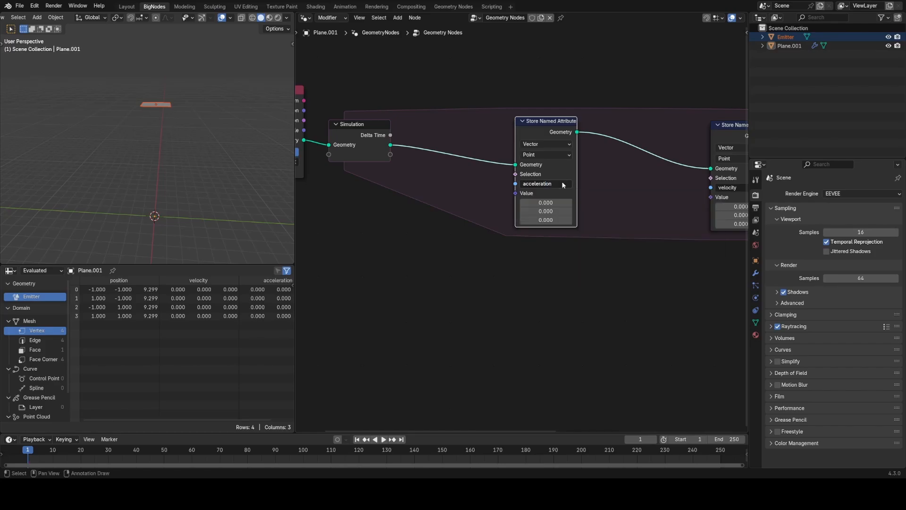
key("g")
left_click(614, 147)
middle_click_drag(615, 147, 498, 136)
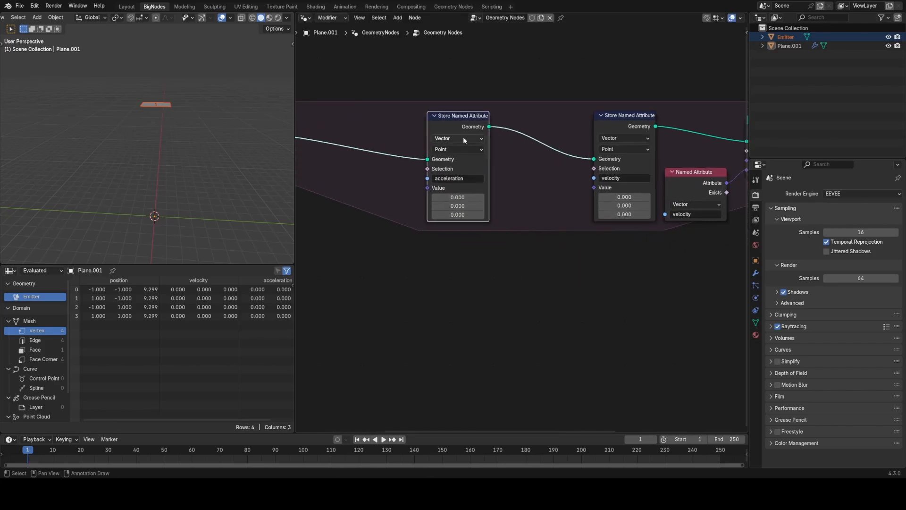
- Duplicate the acceleration Store Named Attribute node, insert the copy right after the Simulation input and name its attribute force
middle_click_drag(439, 136, 578, 150)
left_click_drag(590, 126, 619, 129)
key("shift+d")
left_click(441, 121)
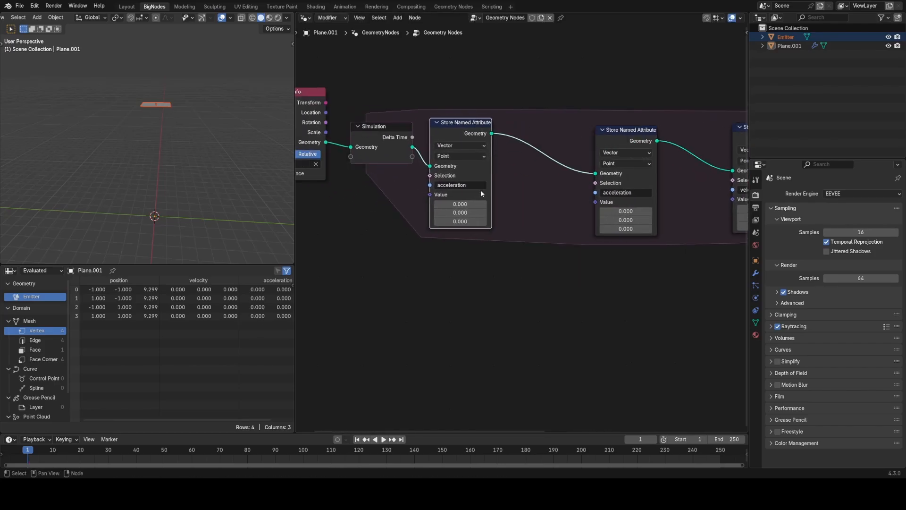
left_click(470, 186)
type("force")
key("Return")
left_click_drag(465, 124, 491, 131)
middle_click_drag(439, 156, 472, 145)
middle_click_drag(433, 236, 509, 197)
- Add a Vector node with Z at -1 and link it to the Value of the force Store Named Attribute node
key("shift+a")
type("vec")
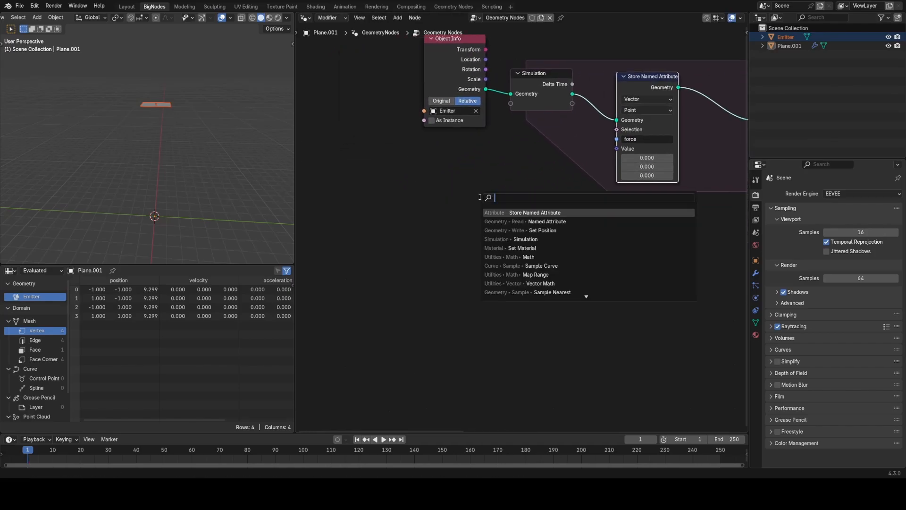
left_click(535, 214)
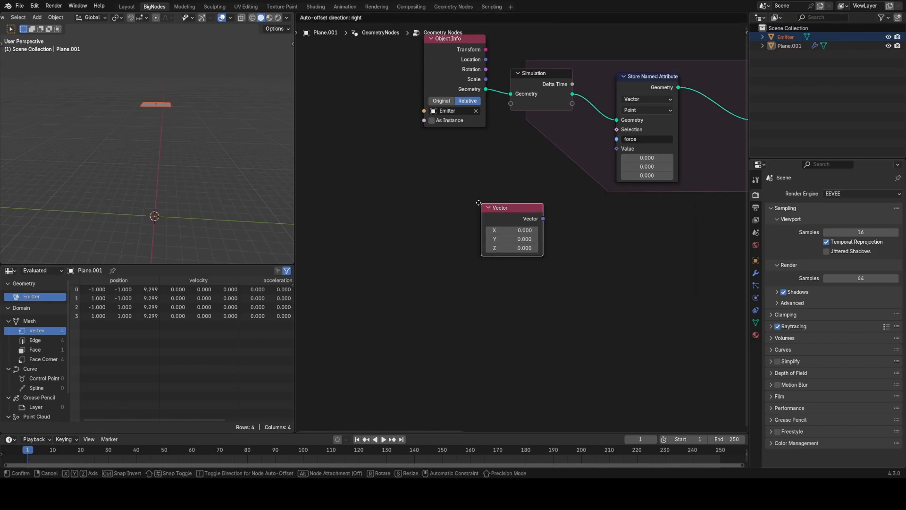
left_click(452, 192)
left_click_drag(515, 209, 616, 149)
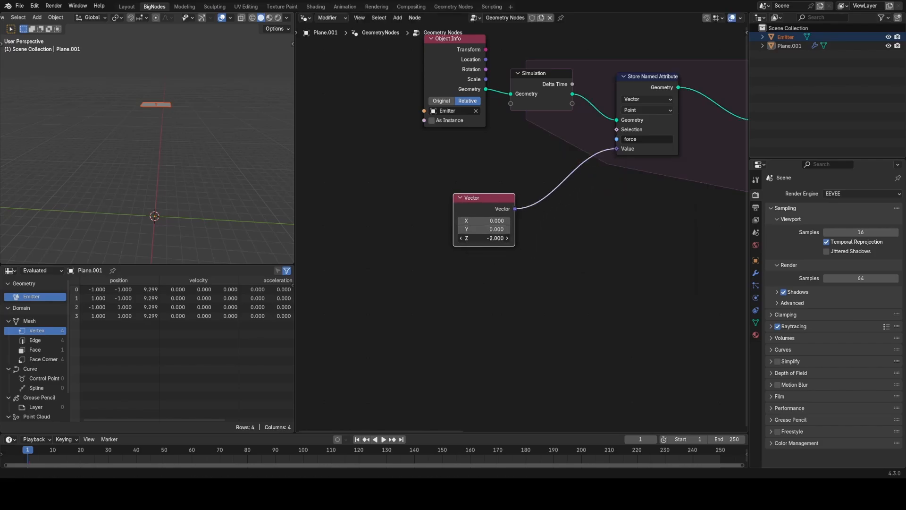
scroll(632, 224, "down", 4)
middle_click_drag(708, 185, 526, 190)
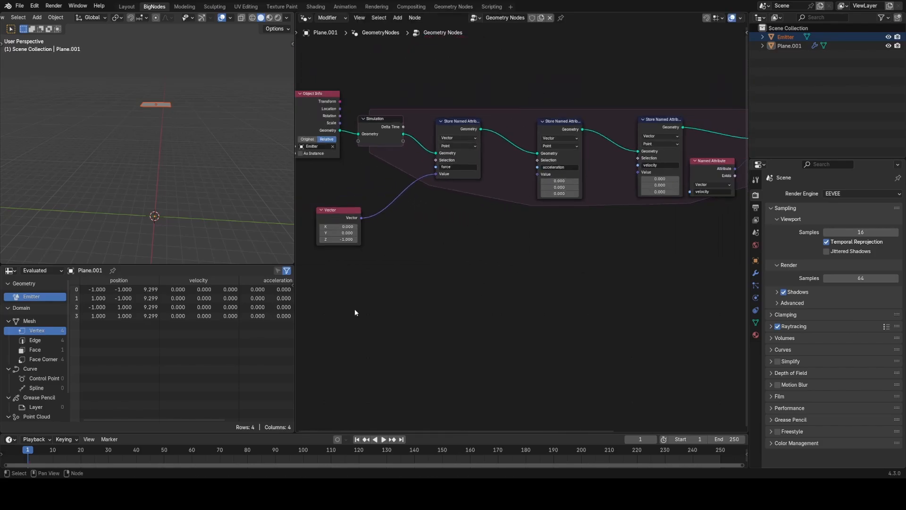
scroll(397, 263, "up", 2)
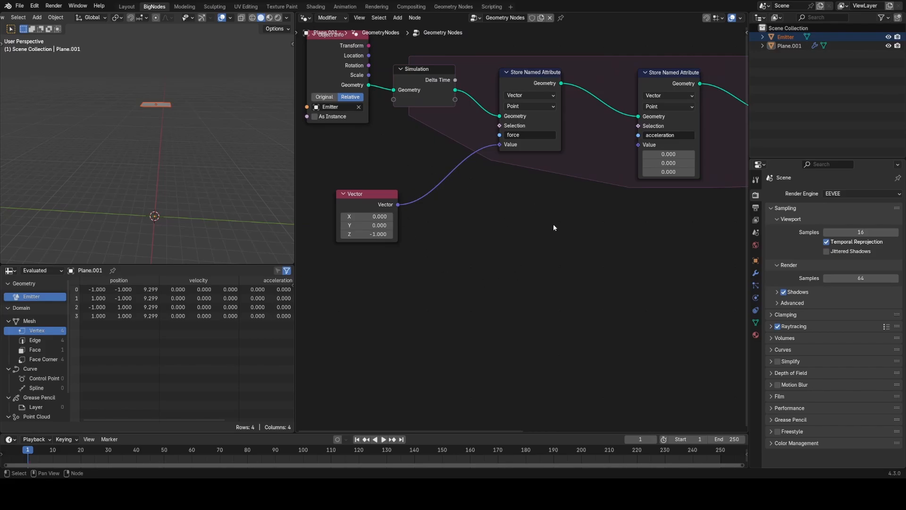
scroll(555, 227, "down", 4)
middle_click_drag(701, 274, 557, 256)
middle_click_drag(493, 174, 568, 199)
scroll(568, 199, "up", 4)
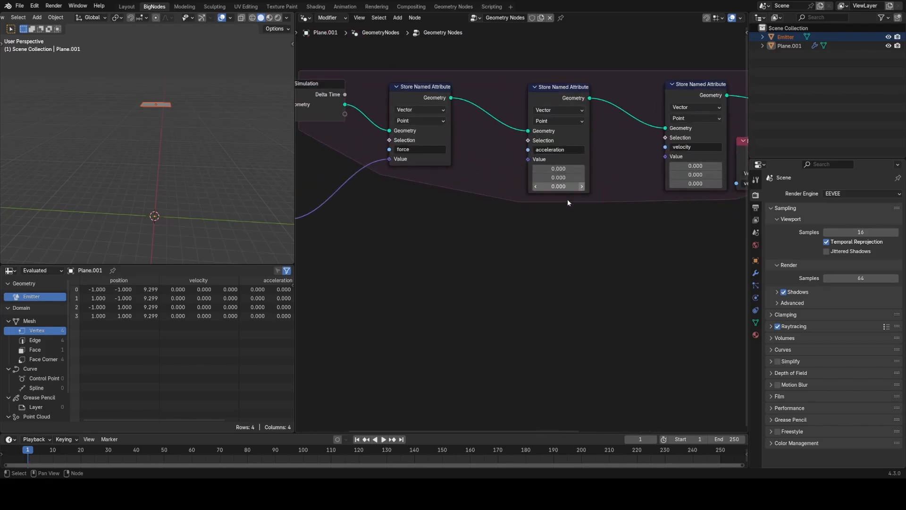
middle_click_drag(480, 242, 554, 233)
scroll(524, 222, "up", 2)
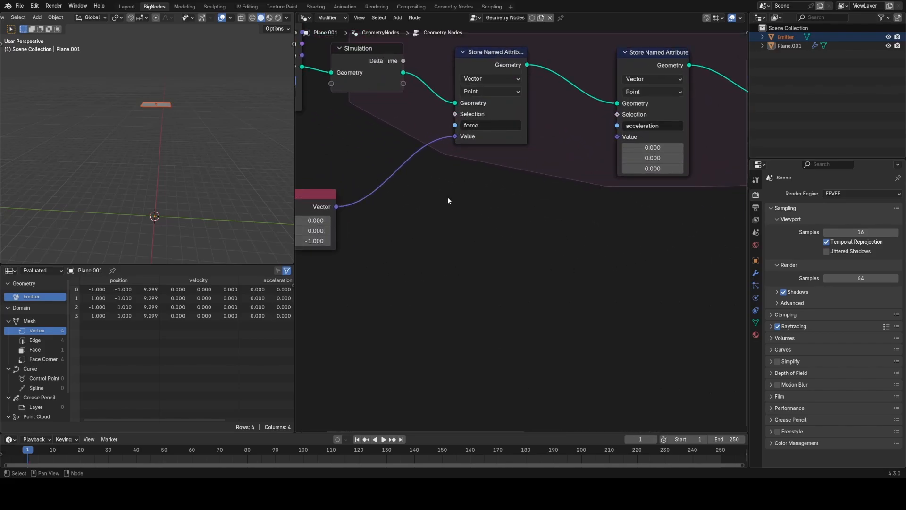
key("shift+a")
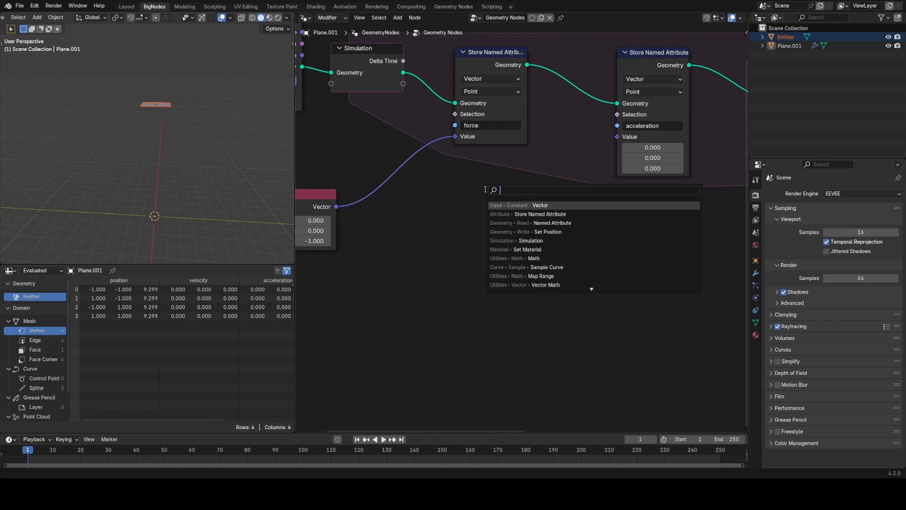
key("Escape")
scroll(541, 203, "down", 3)
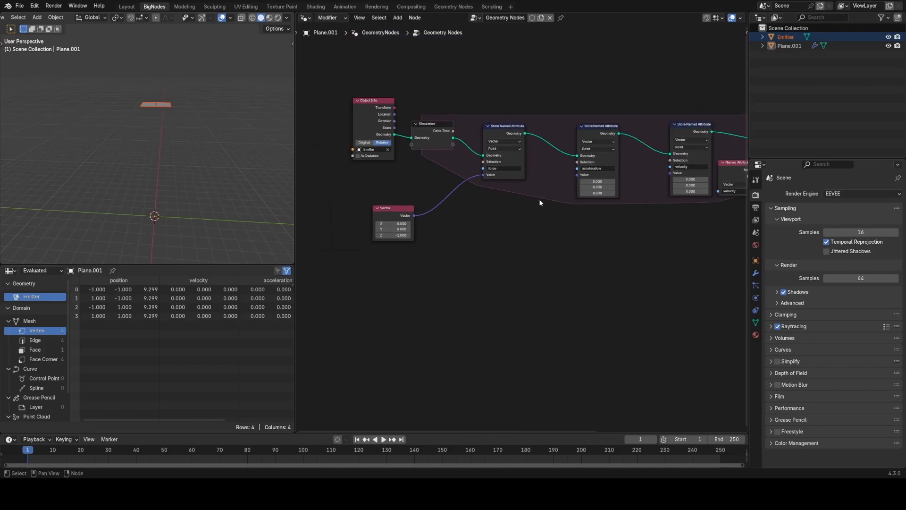
- Duplicate the velocity Named Attribute node, place the copy below the force and acceleration nodes and set its attribute to force
left_click(726, 177)
key("shift+d")
left_click(501, 212)
left_click(545, 225)
left_click(537, 216)
type("f")
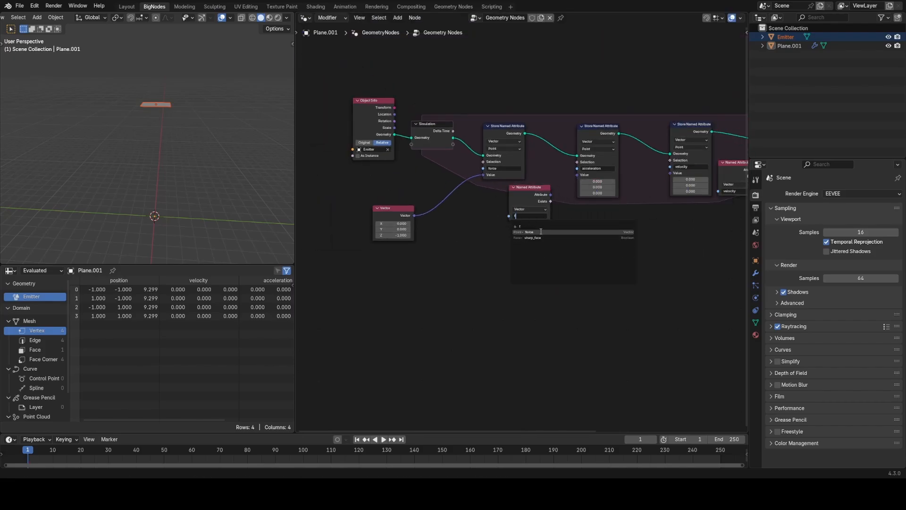
left_click(541, 232)
- Add a vector Divide node fed by the force Named Attribute and place it beside that attribute
left_click_drag(529, 200, 571, 221)
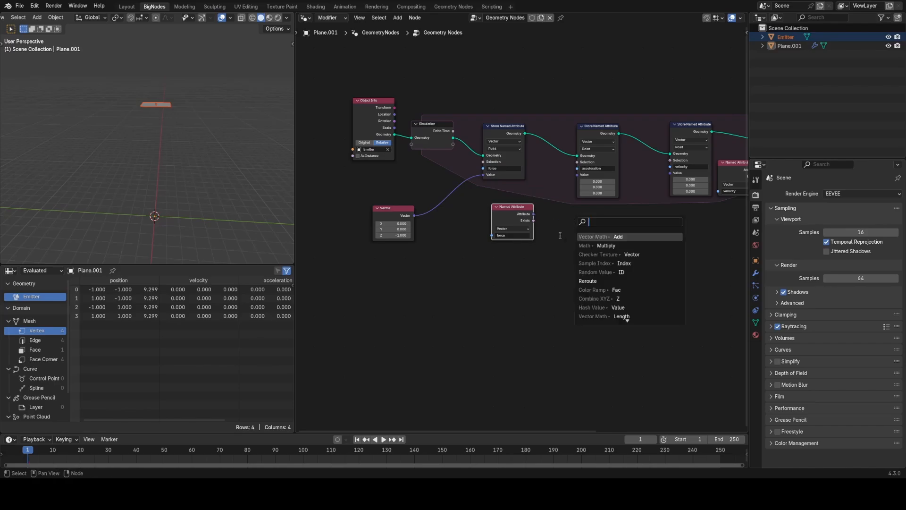
type("div")
key("Return")
left_click(524, 230)
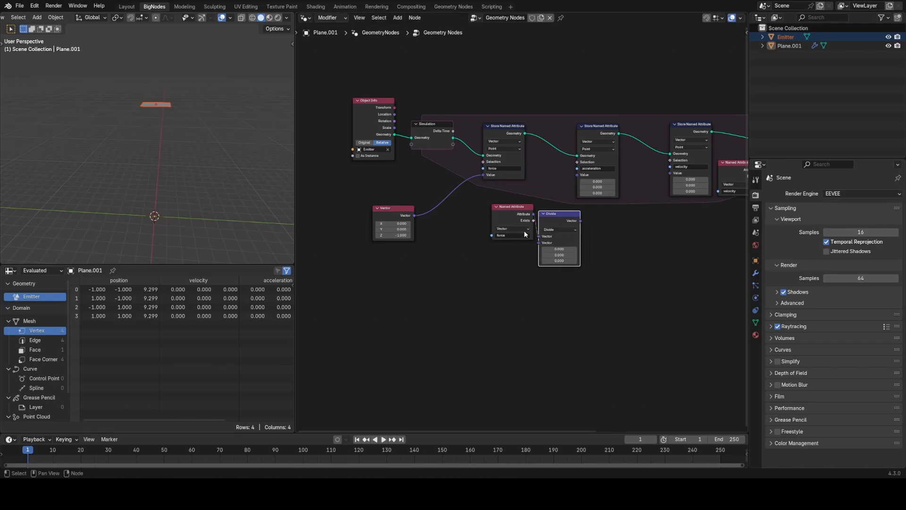
- Add a Value node set to 1 and link it to the Divide node's second input
scroll(524, 231, "up", 3)
key("shift+a")
type("va")
key("Return")
left_click(444, 271)
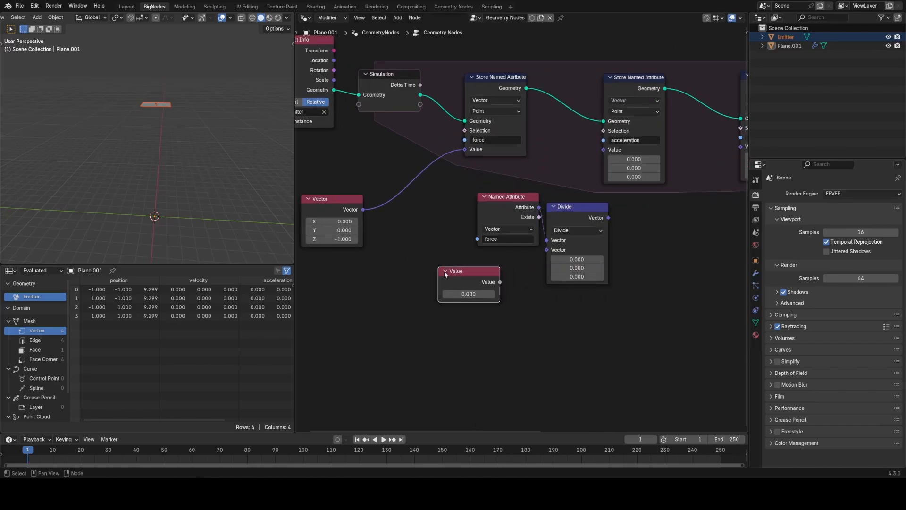
left_click_drag(532, 254, 538, 251)
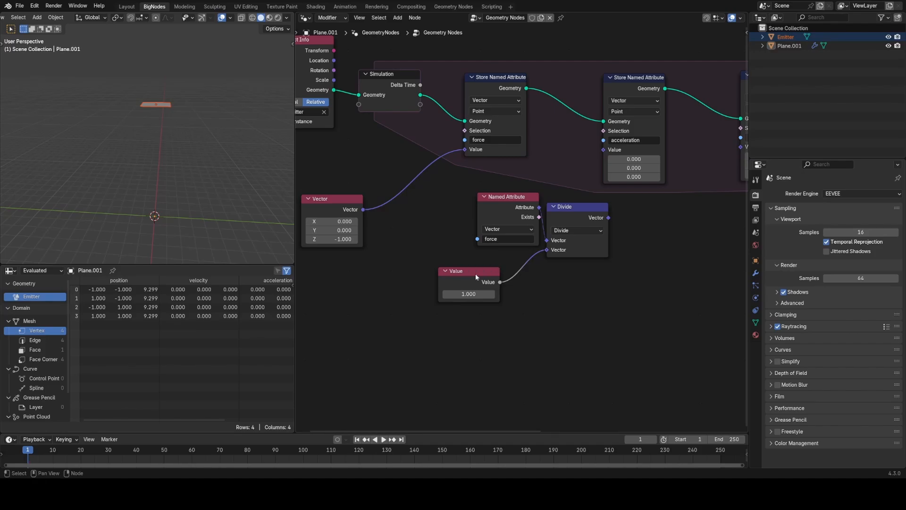
left_click(475, 274)
- Link the Divide result to the acceleration node's Value and shift the Divide, Named Attribute and Value nodes back toward the Vector node
scroll(475, 274, "up", 2)
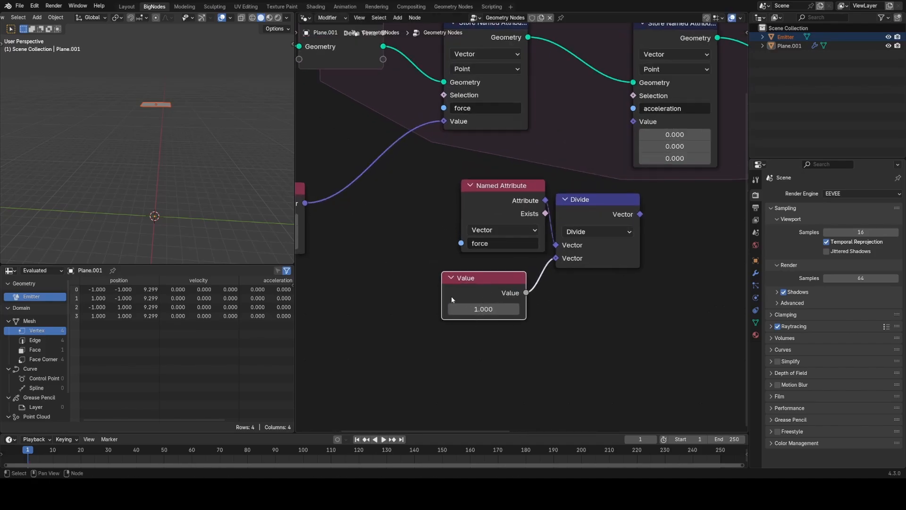
scroll(540, 240, "down", 3)
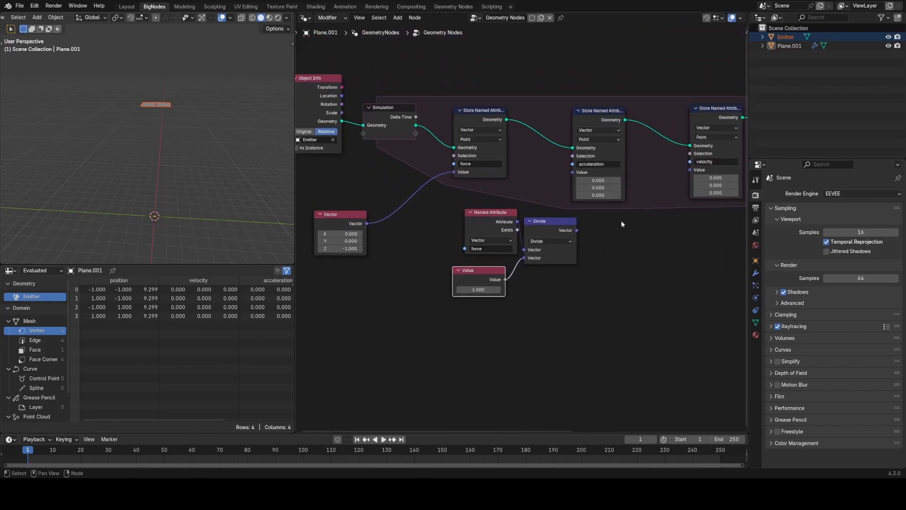
scroll(621, 224, "up", 1)
left_click_drag(582, 230, 576, 167)
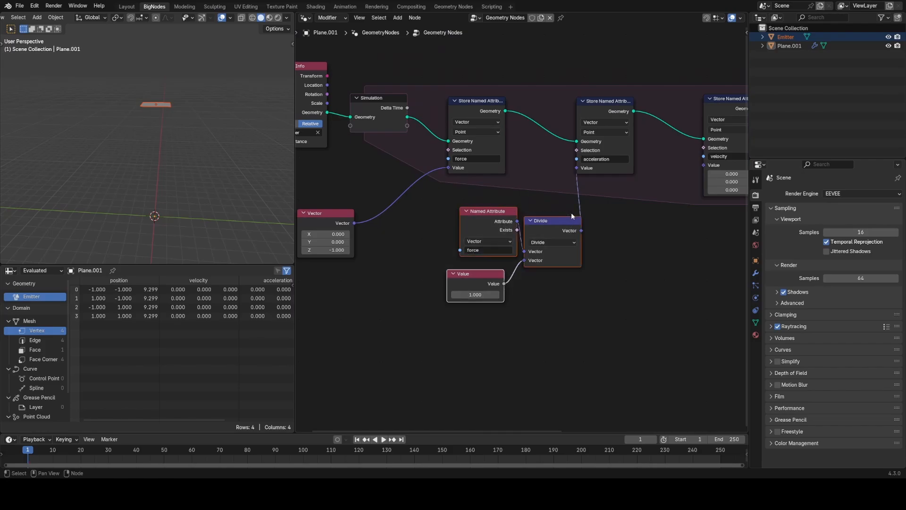
left_click_drag(568, 219, 511, 235)
left_click_drag(423, 344, 501, 264)
left_click(570, 282)
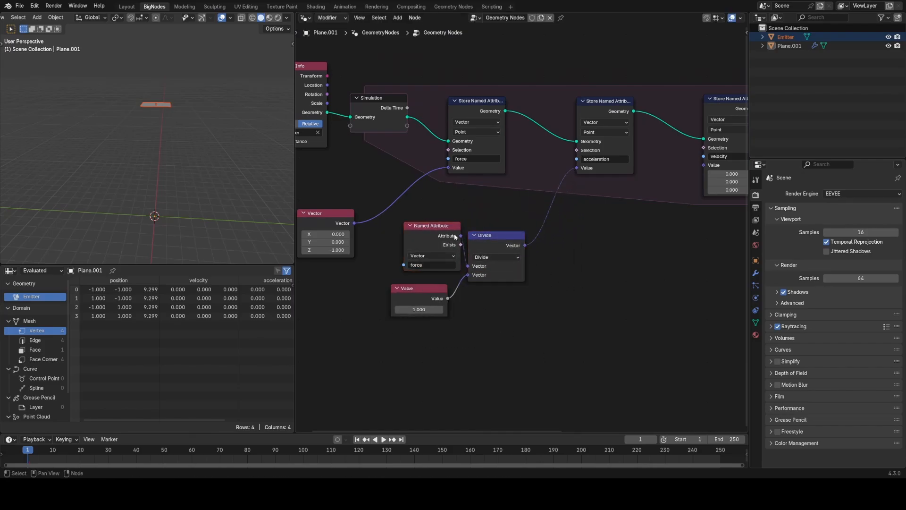
- Shift the velocity Store Named Attribute and all nodes after it away from the acceleration node to make room
middle_click_drag(653, 211, 562, 203)
middle_click_drag(629, 199, 444, 213)
scroll(528, 237, "down", 5)
left_click_drag(497, 129, 742, 306)
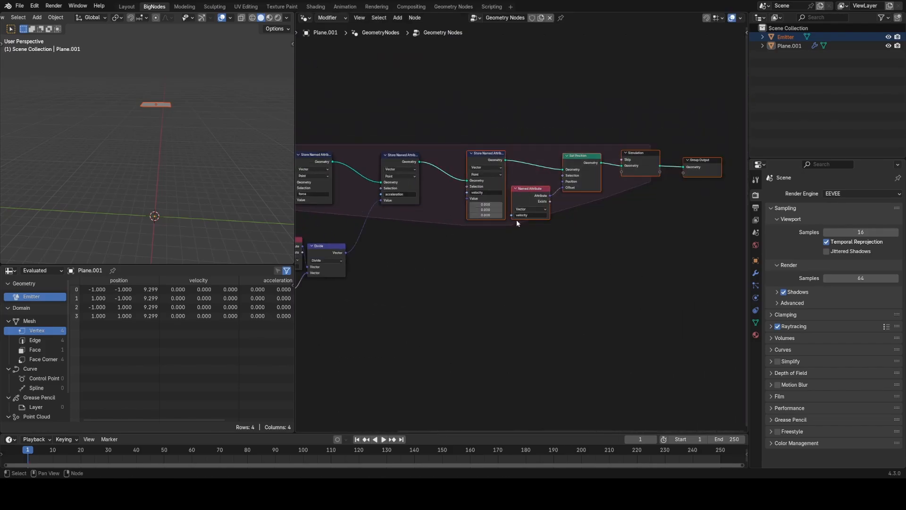
key("g")
left_click(622, 221)
- Duplicate the force Named Attribute node, place the copy between the acceleration and velocity nodes and set its attribute to velocity
middle_click_drag(448, 240, 508, 234)
scroll(508, 234, "up", 3)
left_click(320, 237)
key("shift+d")
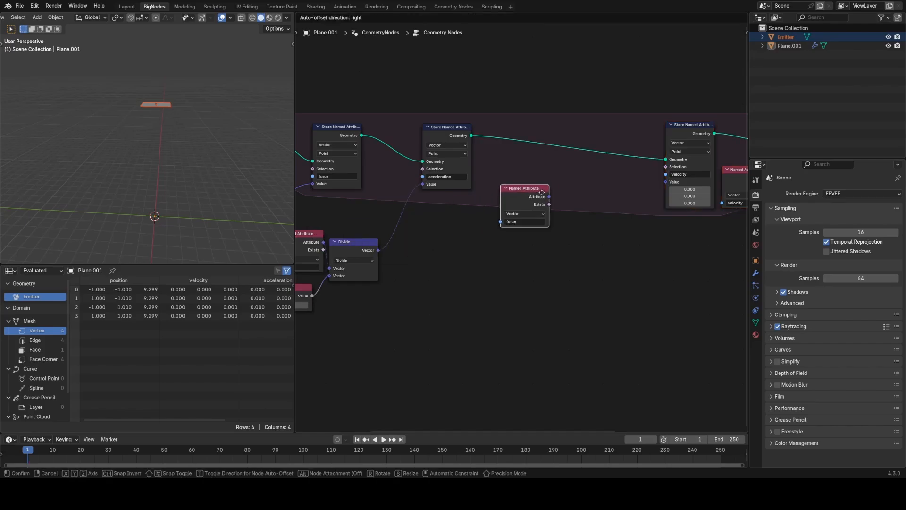
left_click(544, 192)
middle_click_drag(544, 201, 487, 211)
scroll(487, 215, "up", 5)
left_click(450, 232)
left_click(450, 267)
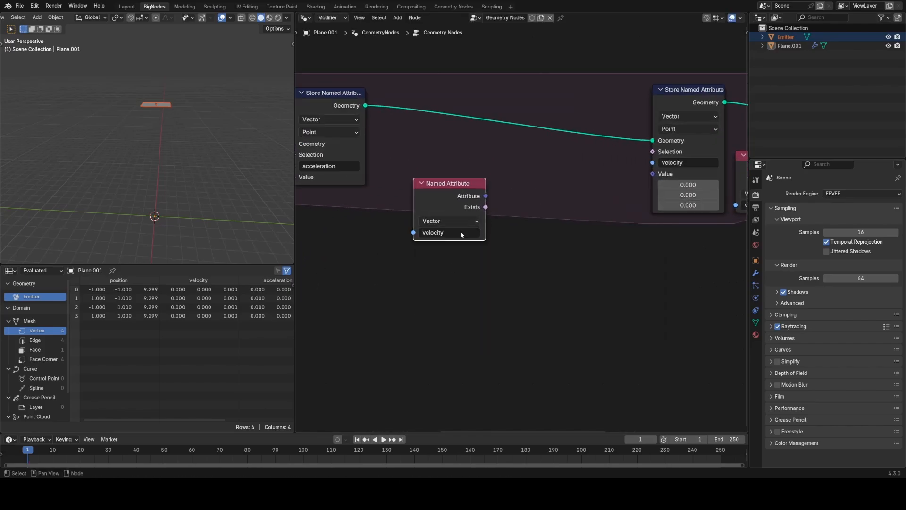
- Add a vector Add node fed by the velocity Named Attribute and place it beside that attribute
left_click_drag(487, 195, 532, 196)
type("add")
key("Return")
left_click(577, 265)
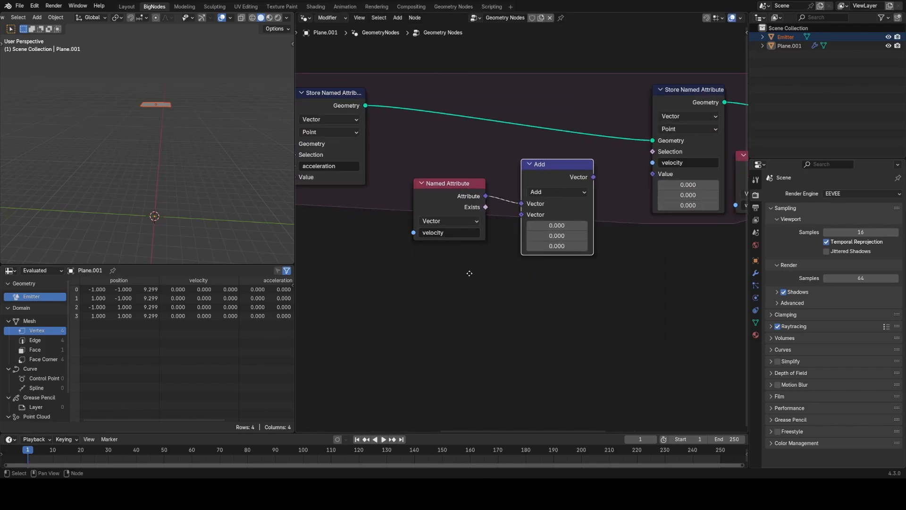
- Duplicate the velocity Named Attribute node, place the copy below it and set its attribute to acceleration
middle_click_drag(469, 271, 526, 260)
left_click(503, 181)
key("shift+d")
left_click(404, 265)
left_click(405, 306)
left_click(425, 325)
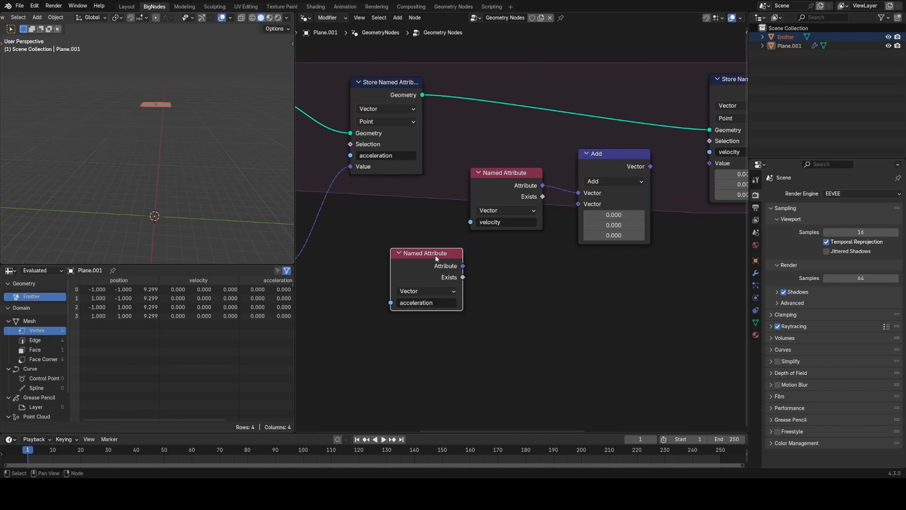
- Add a vector Scale node between the acceleration Named Attribute and the Add node's second input
type("sca")
left_click_drag(444, 270, 579, 205)
left_click(513, 290)
left_click(513, 289)
key("ctrl+z")
type("sca")
key("Return")
left_click(492, 265)
- Link the Add result to the velocity node's Value and the Simulation's Delta Time to the Scale node's factor
middle_click_drag(632, 195, 573, 225)
left_click_drag(592, 196, 651, 194)
middle_click_drag(455, 191, 629, 207)
scroll(628, 207, "down", 5)
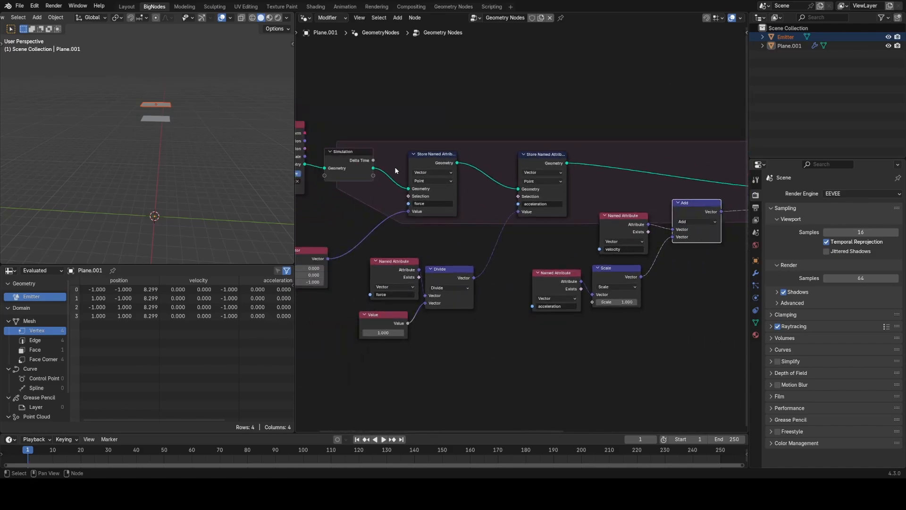
left_click_drag(373, 160, 593, 302)
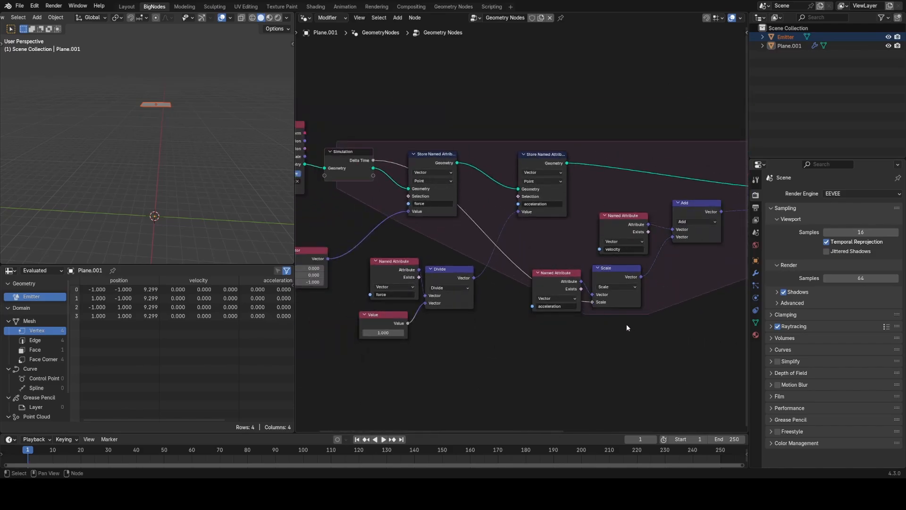
- Play the animation from the start to check how the plane falls
scroll(446, 301, "down", 2)
middle_click_drag(627, 324, 482, 284)
scroll(482, 284, "down", 1)
key("space")
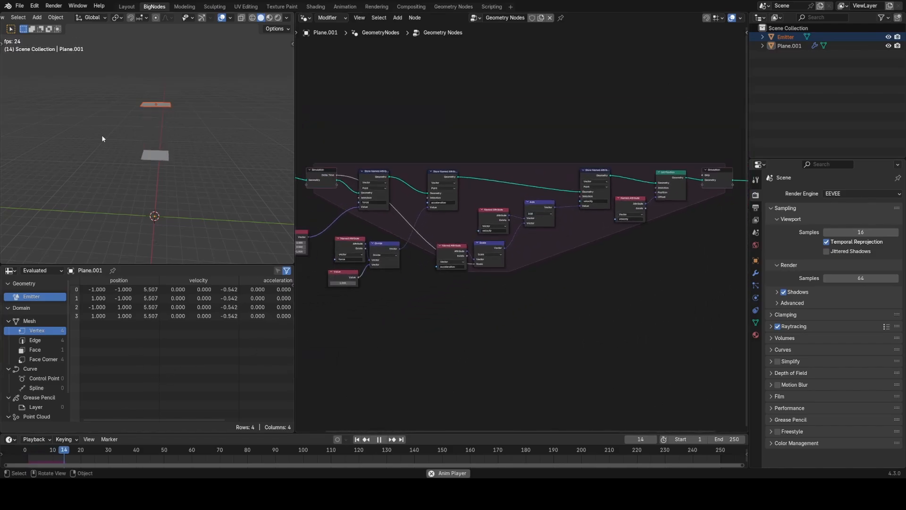
middle_click_drag(146, 167, 176, 186)
left_click(17, 454)
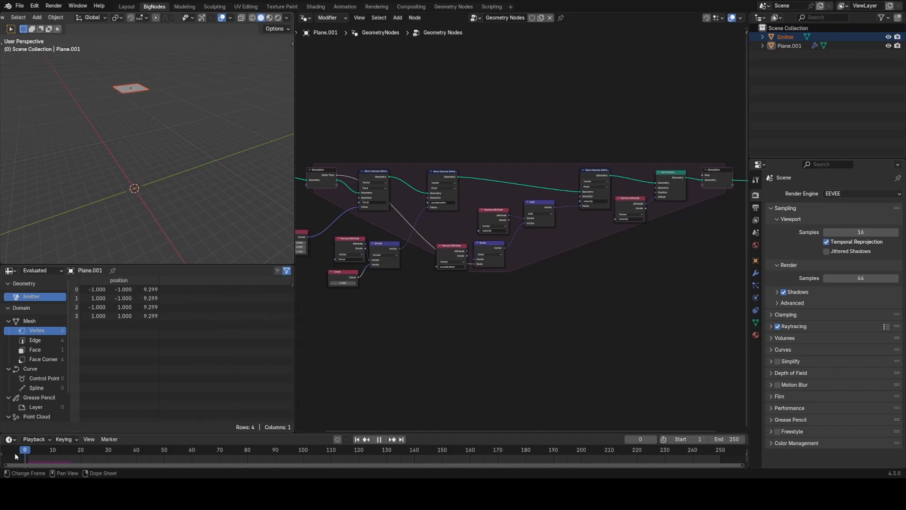
middle_click_drag(108, 224, 111, 214)
key("space")
- Move Object Info away from the Simulation zone and insert a Distribute Points on Faces node between them
middle_click_drag(437, 207, 651, 226)
scroll(469, 180, "up", 3)
left_click(545, 166)
middle_click_drag(486, 182, 639, 182)
left_click_drag(640, 182, 438, 183)
key("shift+a")
type("d")
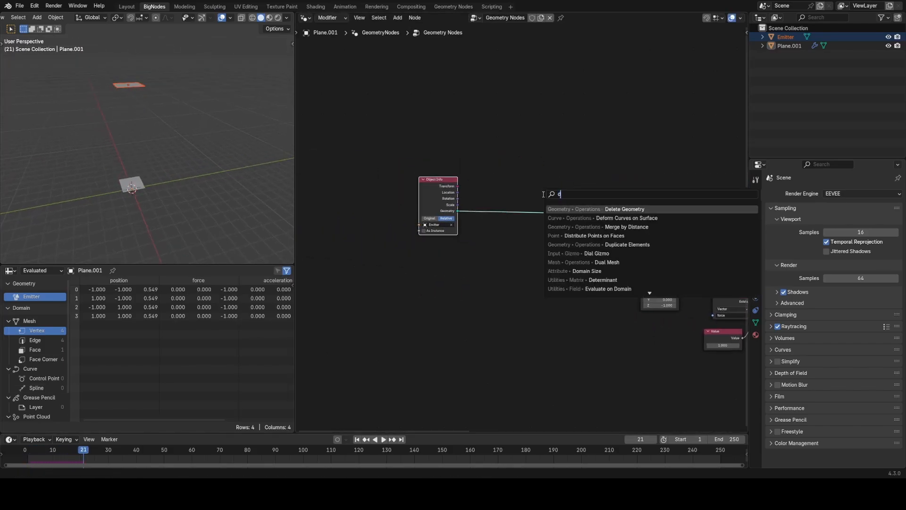
type("ist")
key("Down")
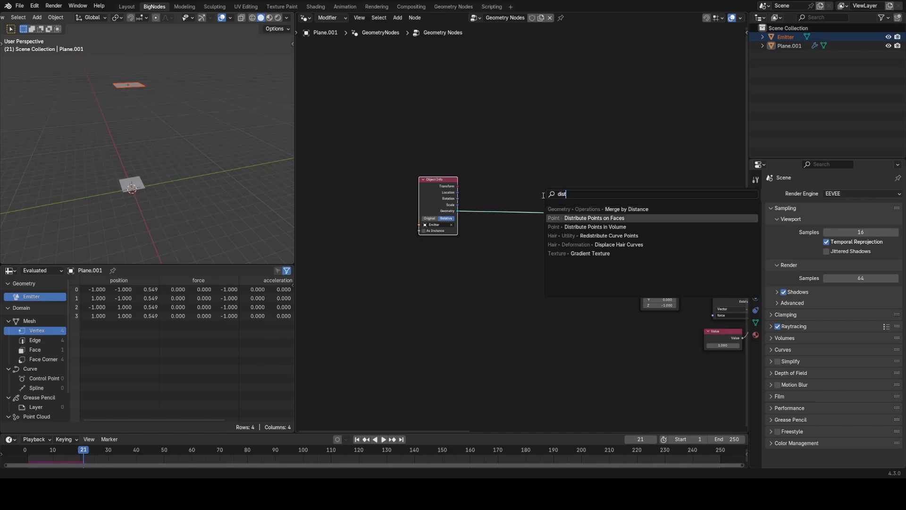
key("Return")
left_click(543, 195)
- Play the animation to check the falling points
key("space")
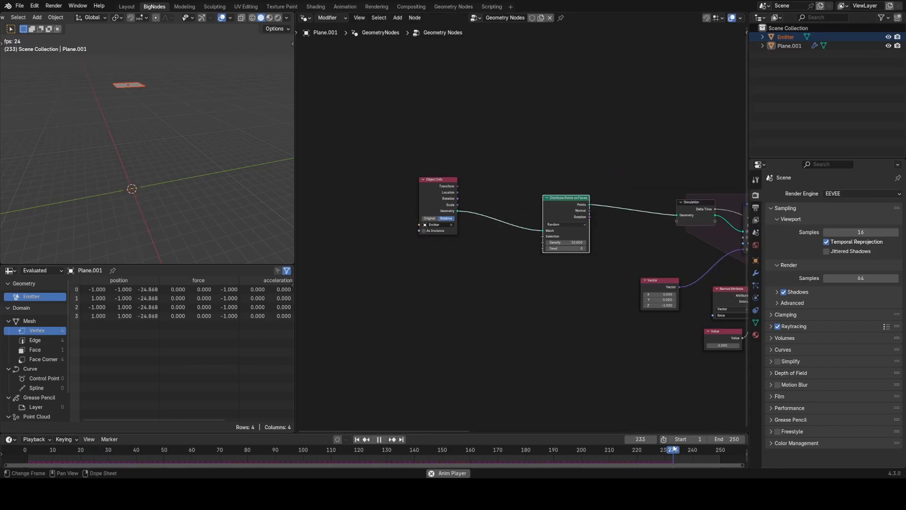
key("space")
scroll(165, 156, "up", 2)
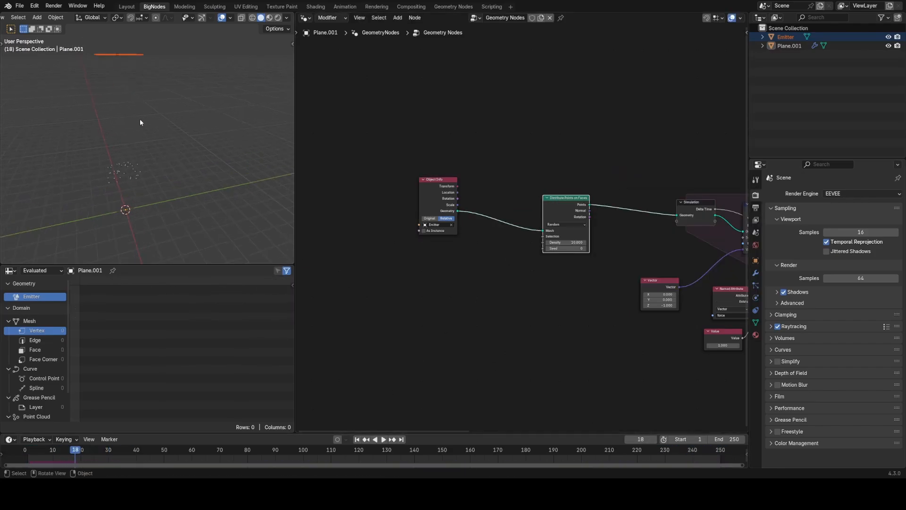
scroll(583, 189, "down", 2)
- Move the Simulation output and Group Output nodes away from Set Position to make room inside the zone
middle_click_drag(591, 192, 487, 161)
middle_click_drag(538, 226, 588, 233)
scroll(668, 236, "down", 2)
left_click_drag(450, 137, 572, 274)
key("g")
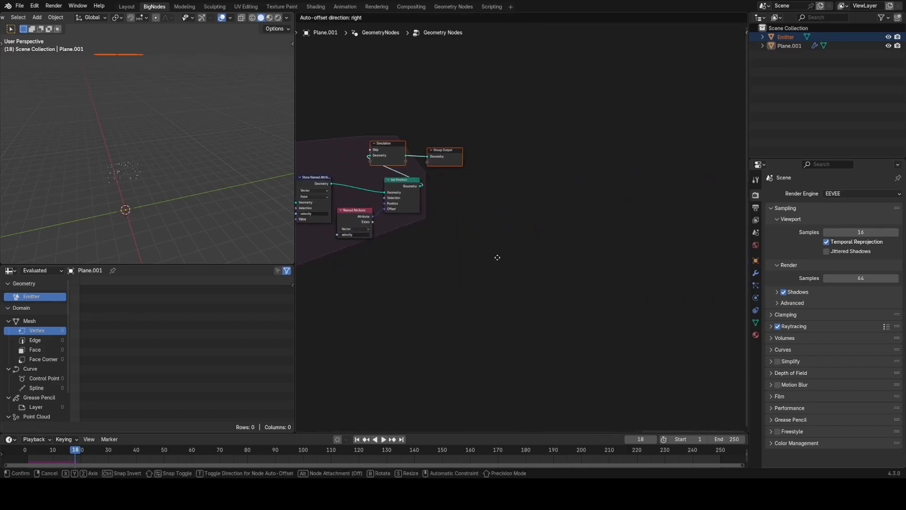
left_click(721, 276)
- Duplicate the velocity Store Named Attribute node, insert the copy after Set Position, and set it to Integer with the name age
scroll(520, 226, "up", 4)
middle_click_drag(447, 184, 572, 206)
left_click(369, 213)
key("shift+d")
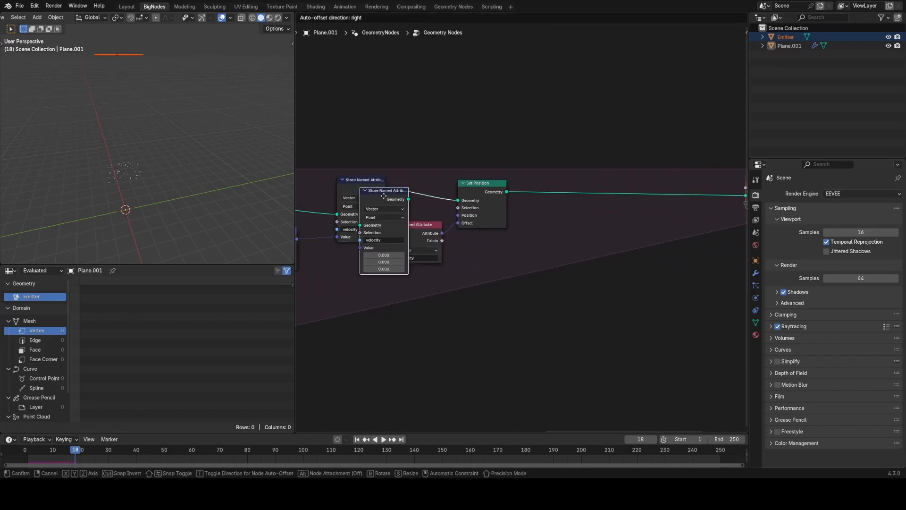
left_click(647, 254)
left_click(631, 240)
left_click(627, 266)
left_click_drag(627, 265, 596, 228)
left_click(605, 232)
type("a")
key("Return")
- Add a Named Attribute node below the age Store Named Attribute and set it to Integer type with the name age
middle_click_drag(654, 295, 595, 281)
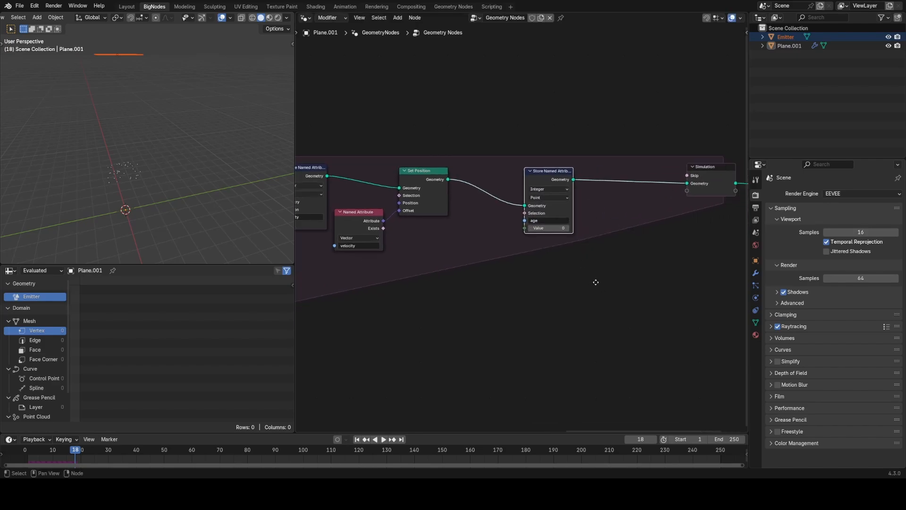
scroll(530, 229, "up", 4)
key("shift+a")
type("sna")
left_click(528, 241)
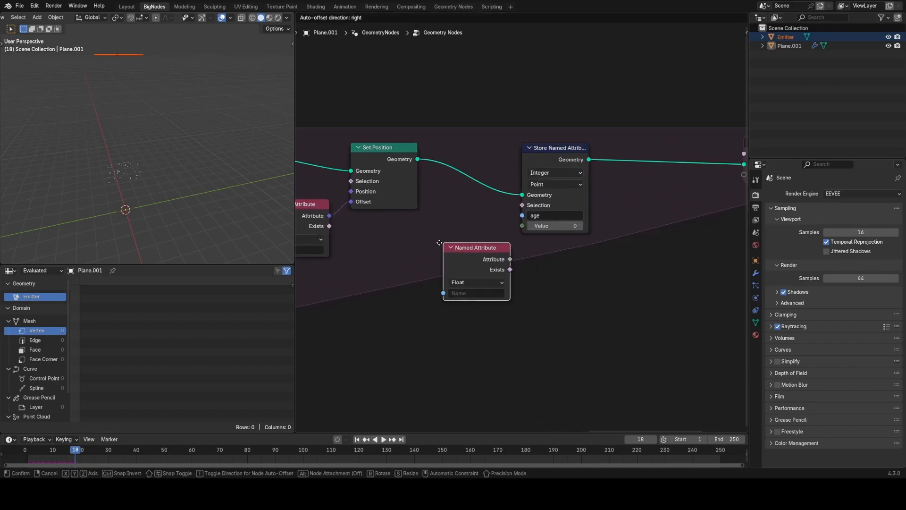
left_click(421, 279)
left_click(425, 277)
left_click(429, 310)
left_click(427, 287)
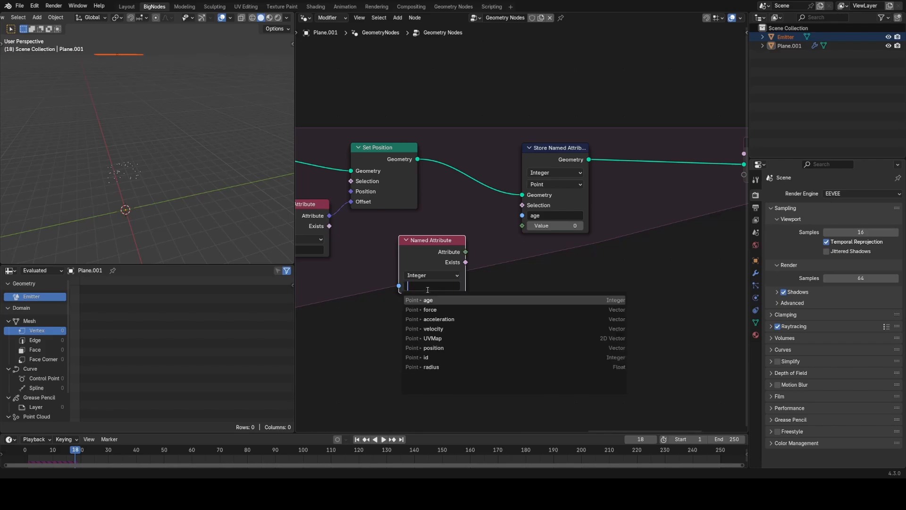
type("age")
key("Return")
- Add an Integer Math Add node with value 1 to the age attribute and link its result to the age node's Value
left_click_drag(466, 252, 520, 263)
type("add")
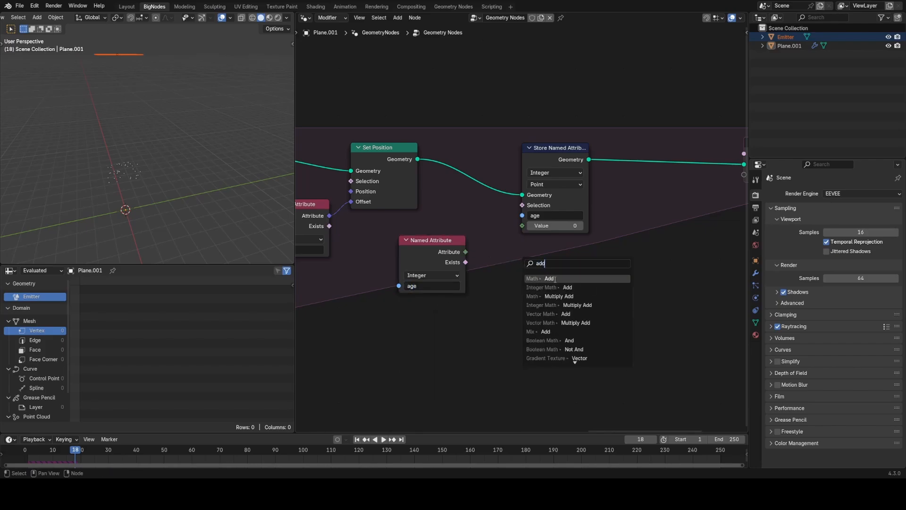
left_click(548, 285)
left_click(580, 285)
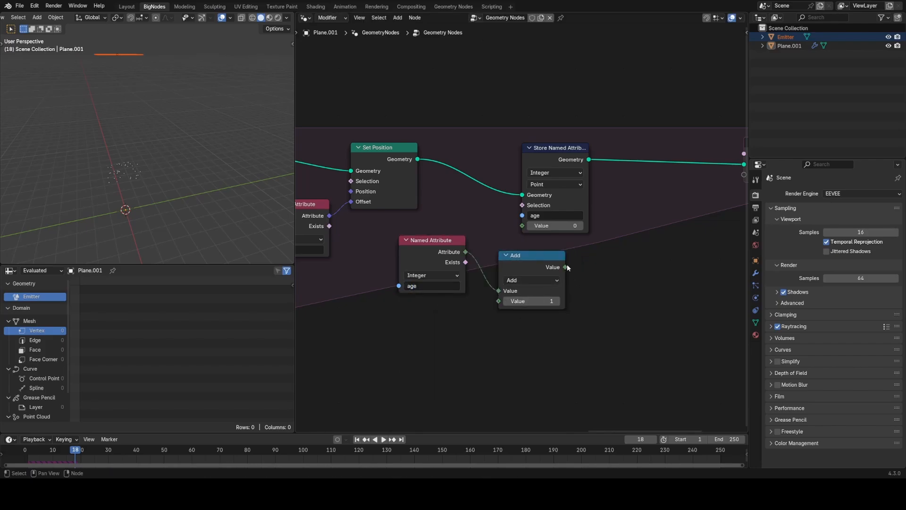
left_click_drag(525, 225, 524, 226)
- Reposition the age Store Named Attribute node and shift the Simulation output and Group Output farther along the chain
left_click(553, 148)
key("g")
middle_click_drag(599, 180, 437, 209)
left_click(533, 175)
scroll(437, 208, "down", 1)
left_click_drag(427, 142, 655, 284)
key("g")
left_click(705, 256)
- Insert a Delete Geometry node between the age Store Named Attribute and the Simulation output
key("shift+a")
left_click(566, 204)
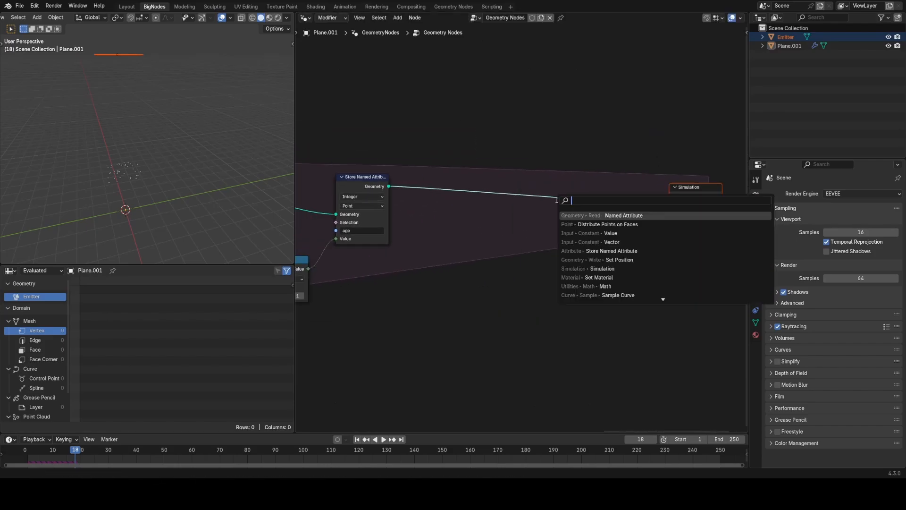
type("de")
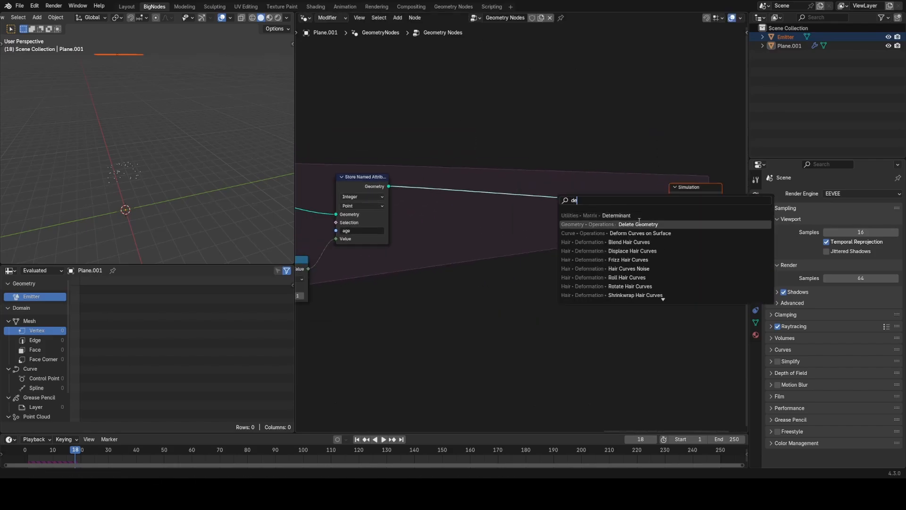
left_click(618, 224)
left_click(497, 191)
- Duplicate the age Named Attribute node and place the copy below the link to Delete Geometry
middle_click_drag(374, 270, 514, 205)
scroll(515, 205, "up", 3)
left_click(315, 182)
key("shift+d")
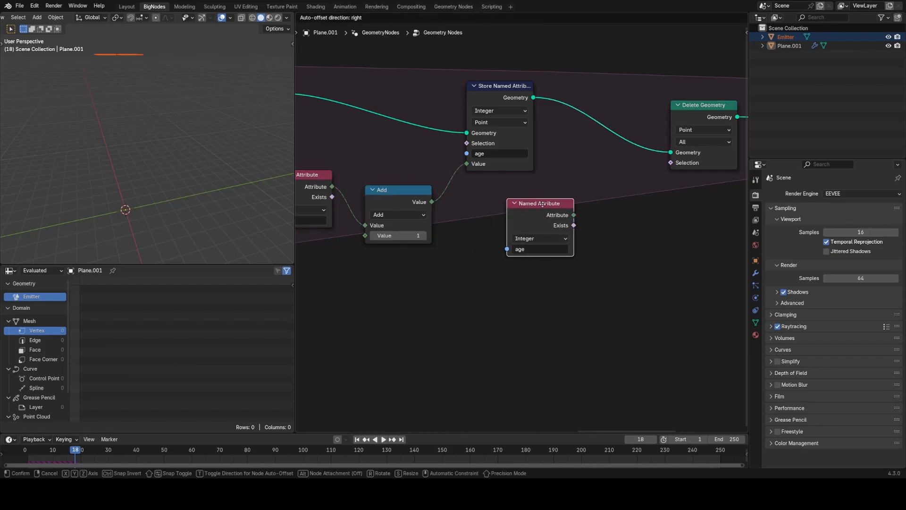
left_click(528, 208)
- Compare the copied age attribute as Greater Than 10 and link the result to Delete Geometry's Selection
key("shift+a")
type("grea")
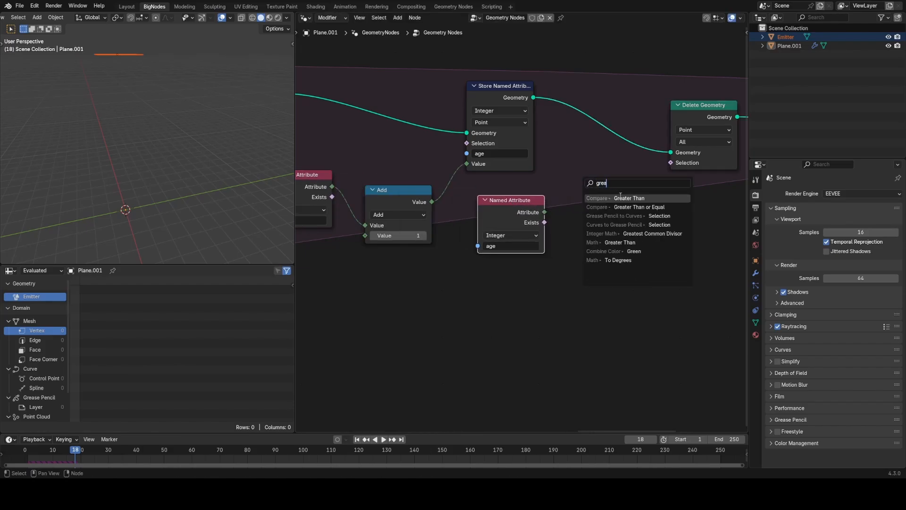
key("Return")
left_click(578, 259)
type("10")
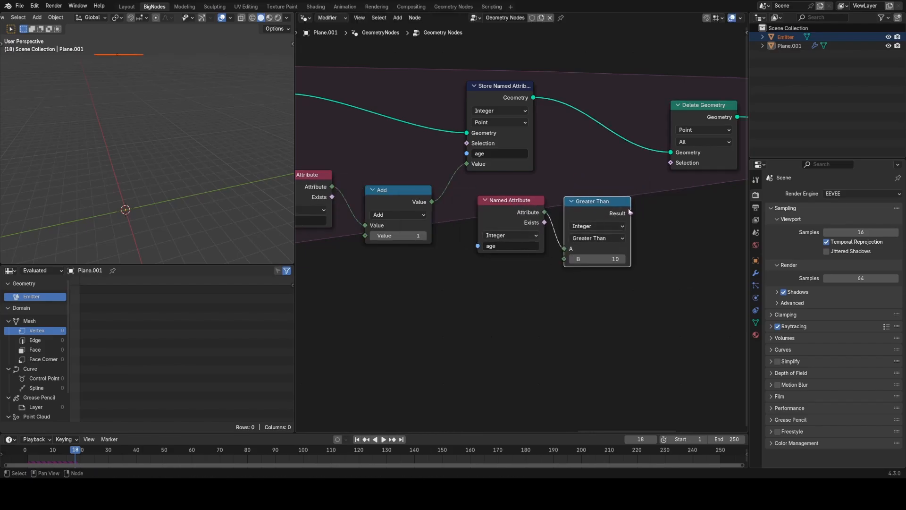
left_click_drag(631, 213, 671, 162)
- Play the animation from the start to check when the points are deleted
key("Home")
key("space")
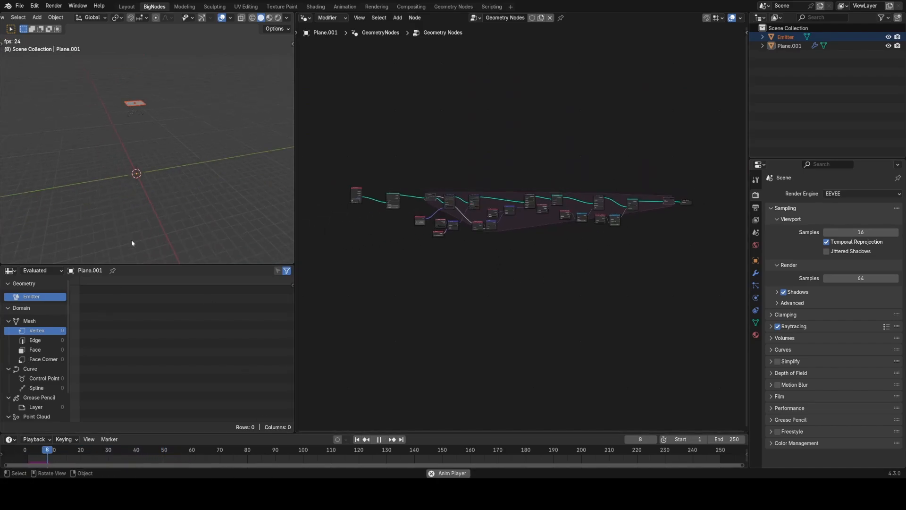
mouse_move(156, 213)
middle_mouse_down()
mouse_move(132, 214)
mouse_move(161, 219)
middle_mouse_up()
scroll(151, 134, "up", 4)
key("space")
left_click(24, 452)
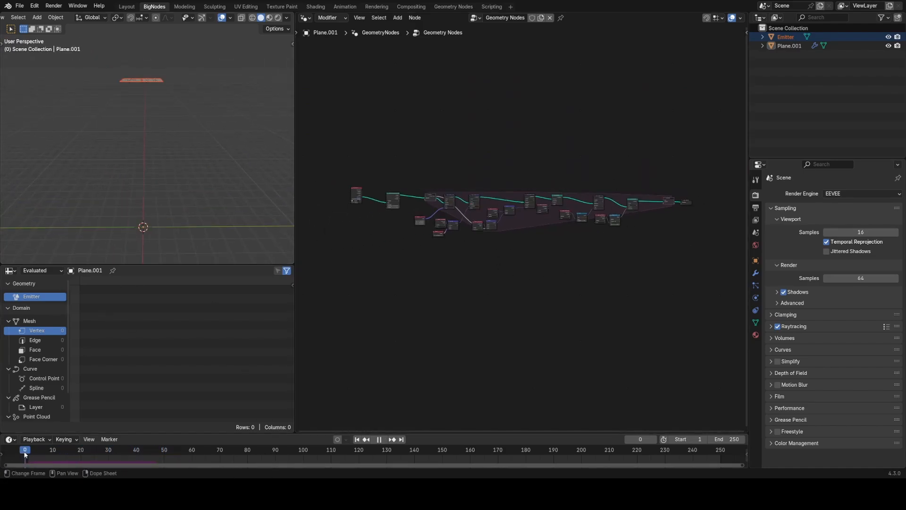
key("space")
key("space")
- Insert a Join Geometry node after the Simulation input and link the Distribute Points on Faces output into it
middle_click_drag(419, 184, 553, 230)
scroll(512, 227, "up", 5)
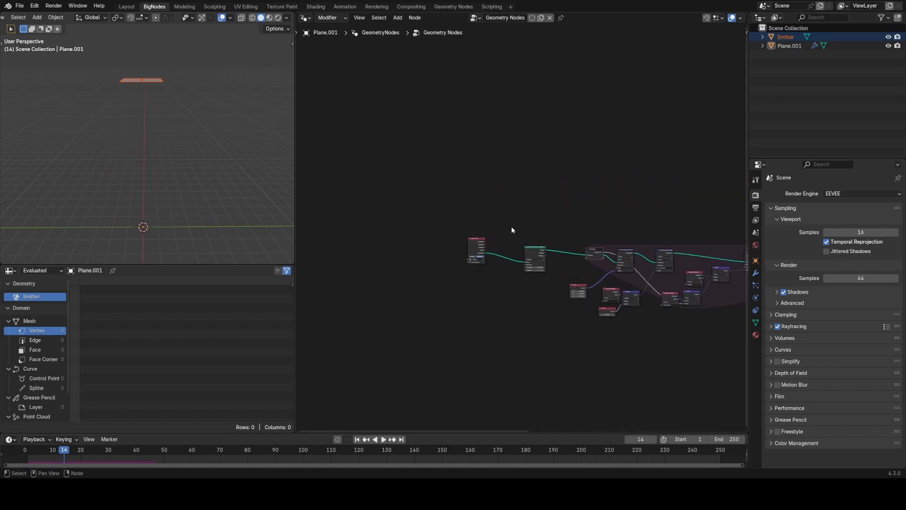
scroll(511, 227, "up", 6)
left_click(540, 278)
scroll(496, 259, "up", 5)
middle_click_drag(598, 284, 437, 221)
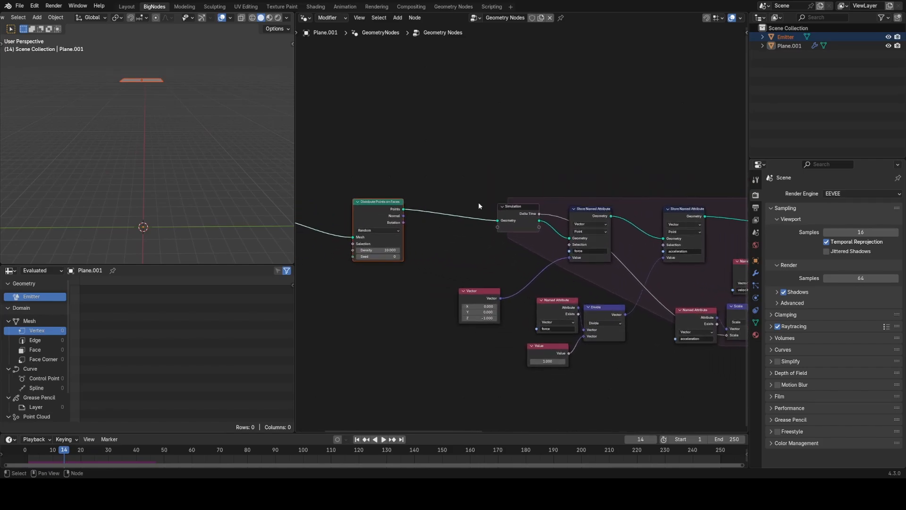
scroll(495, 274, "up", 1)
key("shift+a")
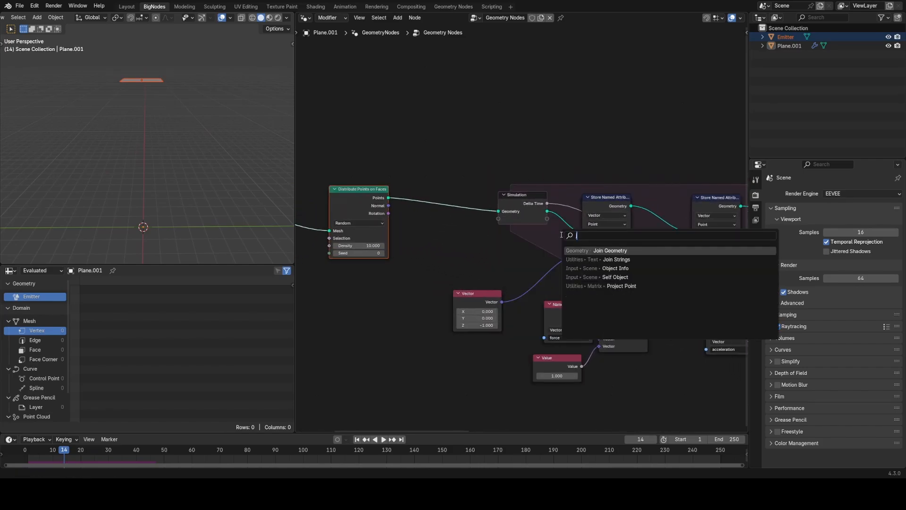
key("Return")
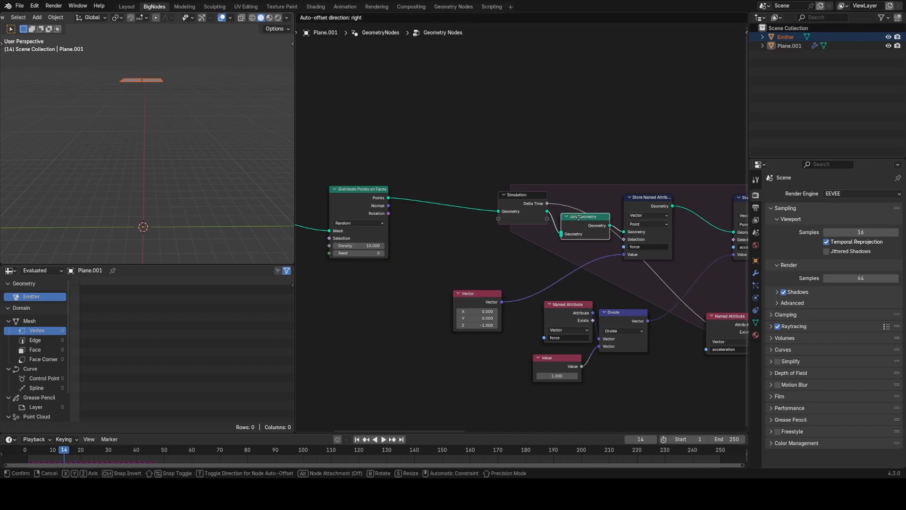
left_click(583, 228)
left_click_drag(388, 198, 560, 236)
- Replay the animation and examine the continuous emission of points from several angles
scroll(519, 273, "down", 2)
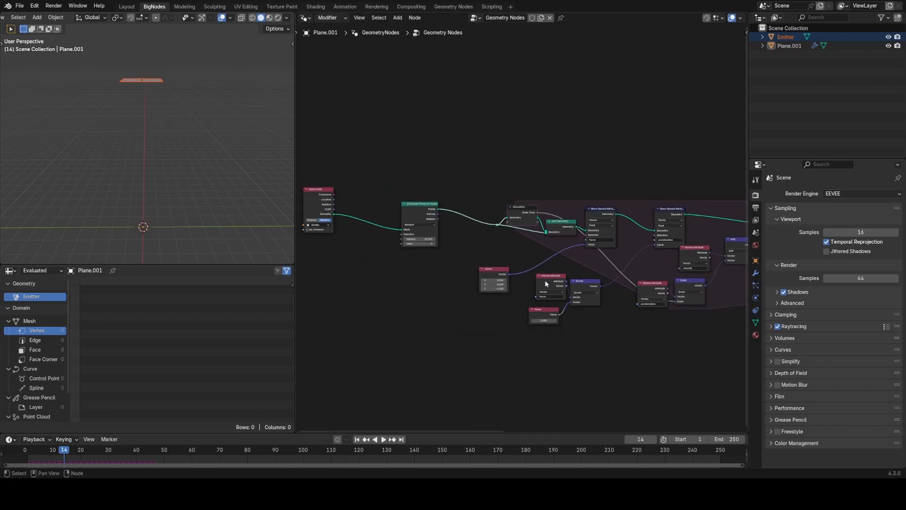
scroll(545, 284, "down", 1)
middle_click_drag(546, 284, 483, 259)
key("space")
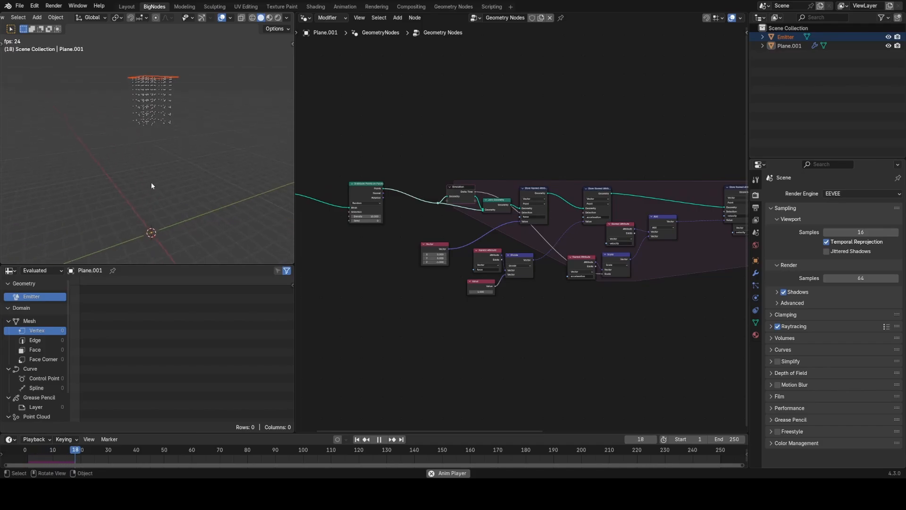
key("space")
left_click_drag(50, 453, 27, 456)
key("space")
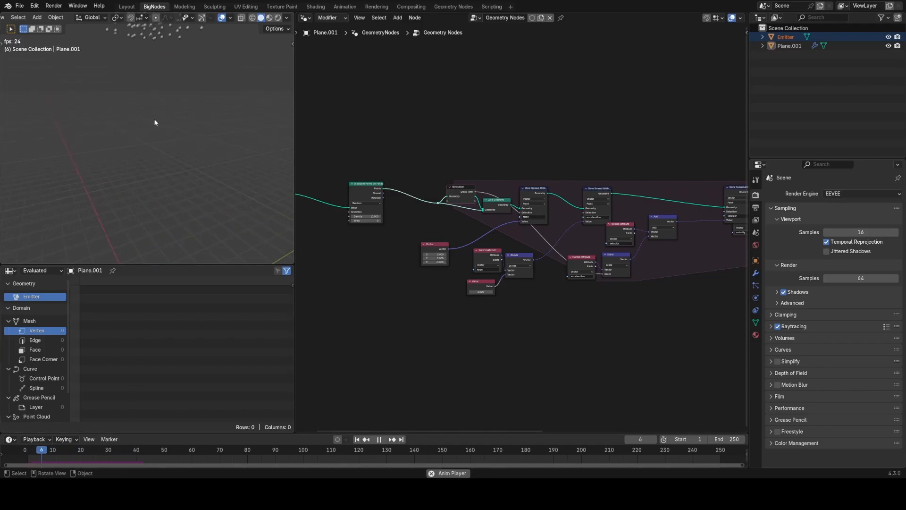
middle_click_drag(154, 119, 194, 156)
key("space")
- Add a Scene Time node and link its Frame output to the Seed of Distribute Points on Faces
middle_click_drag(391, 230, 576, 228)
scroll(576, 228, "up", 3)
scroll(576, 232, "up", 3)
key("shift+a")
type("frame")
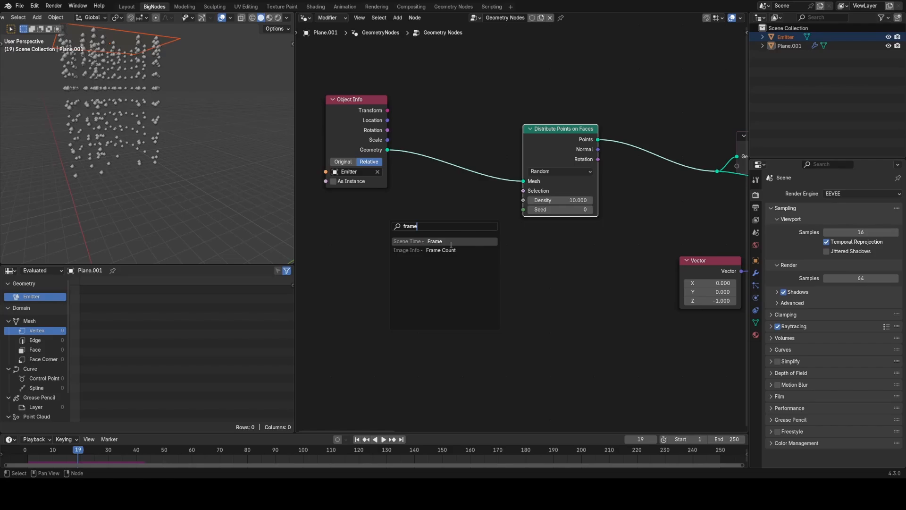
left_click(451, 241)
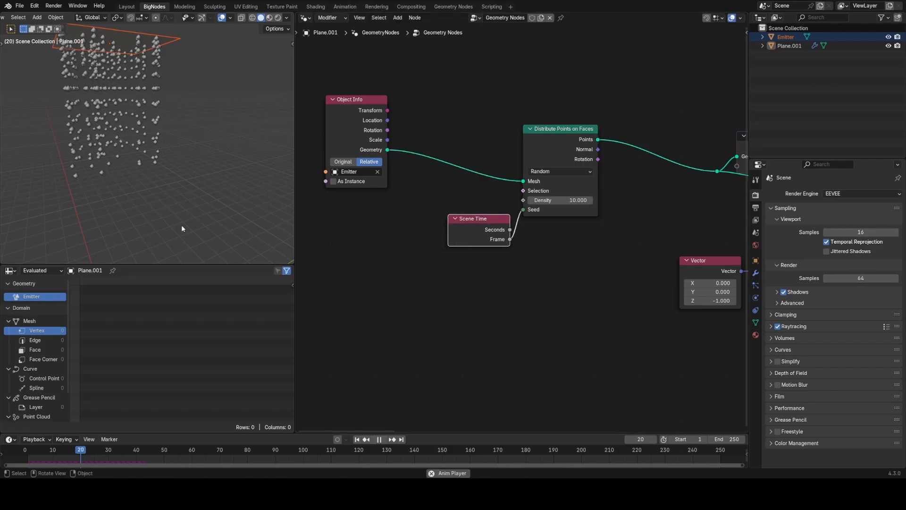
- Play the animation and inspect how the emitted points are distributed with the frame-driven seed
key("space")
middle_click_drag(85, 132, 140, 160)
scroll(182, 110, "up", 2)
scroll(53, 98, "down", 3)
middle_click_drag(168, 108, 160, 104)
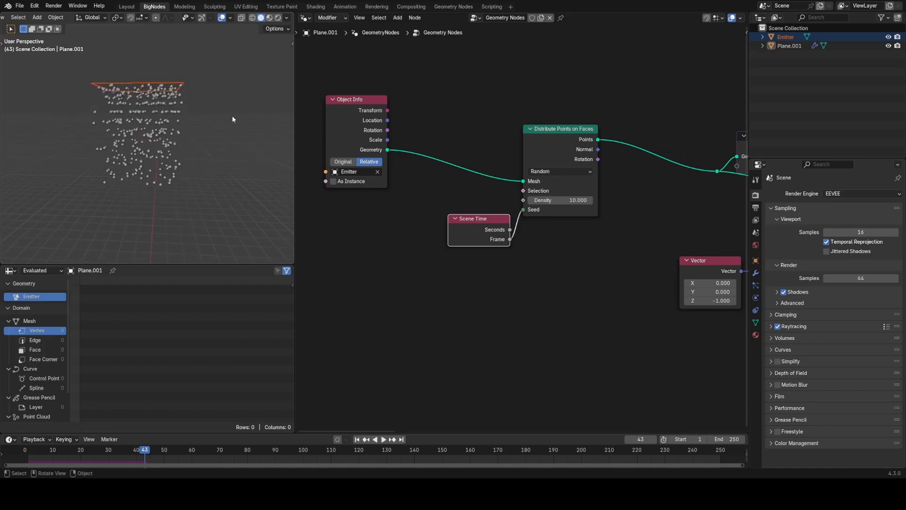
scroll(725, 272, "down", 1)
- Add a Random Value node and link it to the Divide node's second input in place of the Value node
middle_click_drag(720, 275, 510, 214)
middle_click_drag(647, 285, 588, 201)
scroll(588, 201, "up", 2)
left_click_drag(491, 190, 453, 256)
middle_click_drag(496, 255, 619, 226)
key("shift+a")
left_click(479, 215)
type("ran")
key("Return")
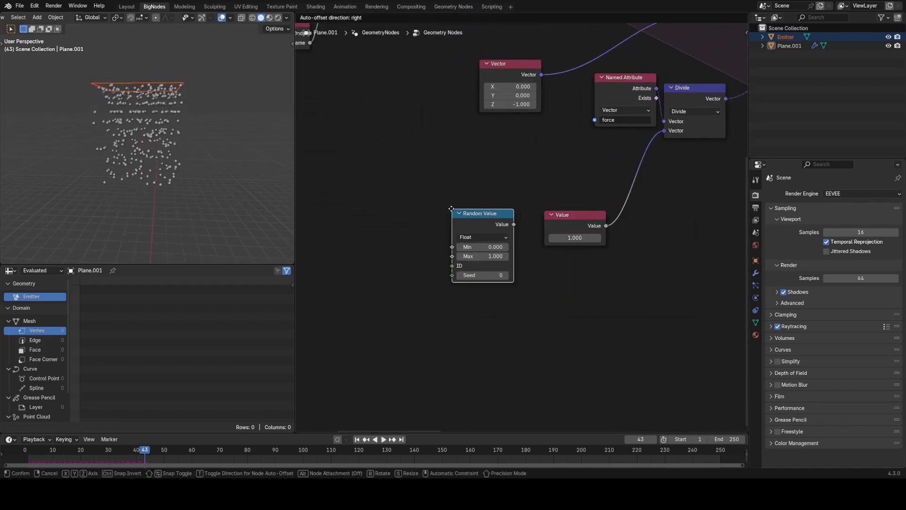
left_click(446, 206)
left_click_drag(508, 220, 664, 130)
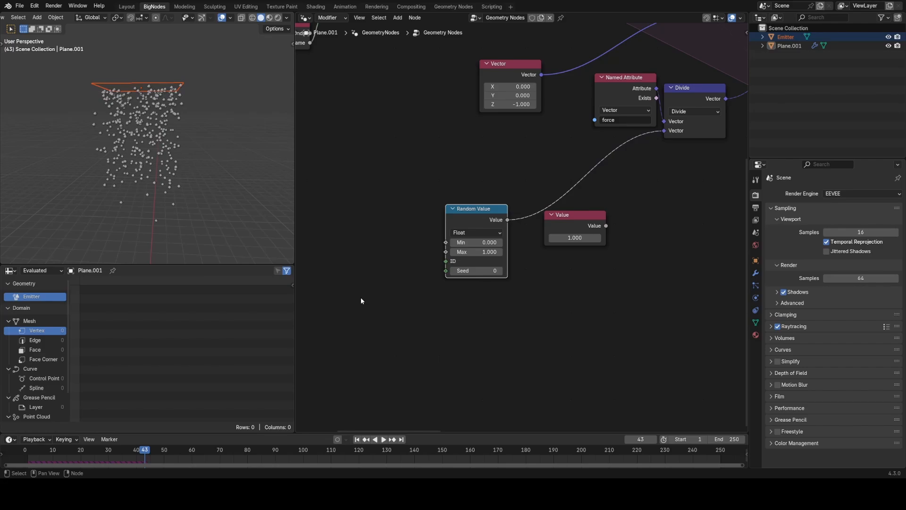
- Set the Random Value node's Min to 0.2 and replay the animation from the start to inspect the particles
left_click(501, 243)
left_click(501, 243)
left_click(15, 452)
key("space")
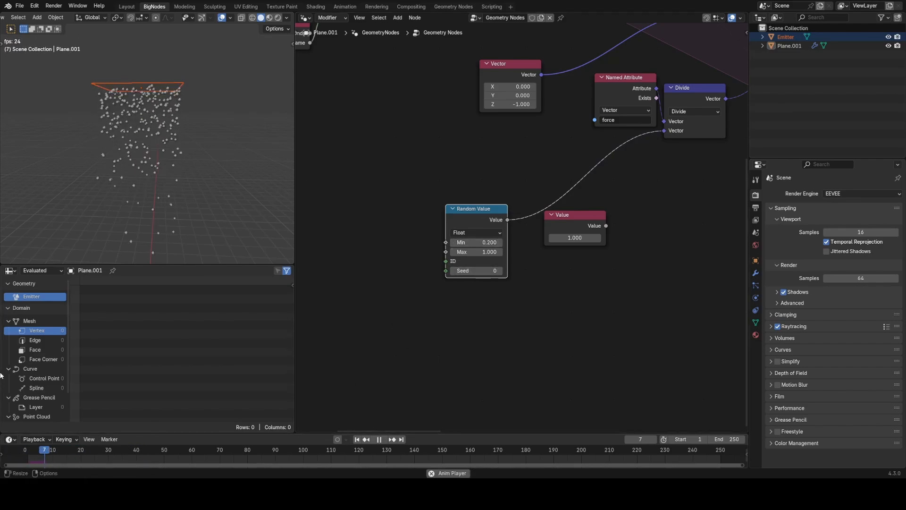
middle_click_drag(138, 132, 179, 180)
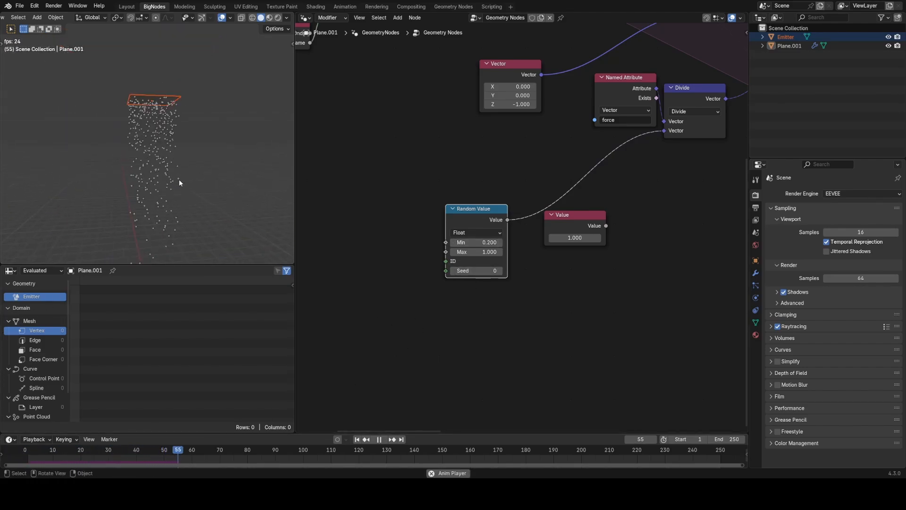
- Delete the unused Value node and move the Random Value node away from the simulation nodes
left_click(581, 215)
key("x")
scroll(515, 207, "down", 1)
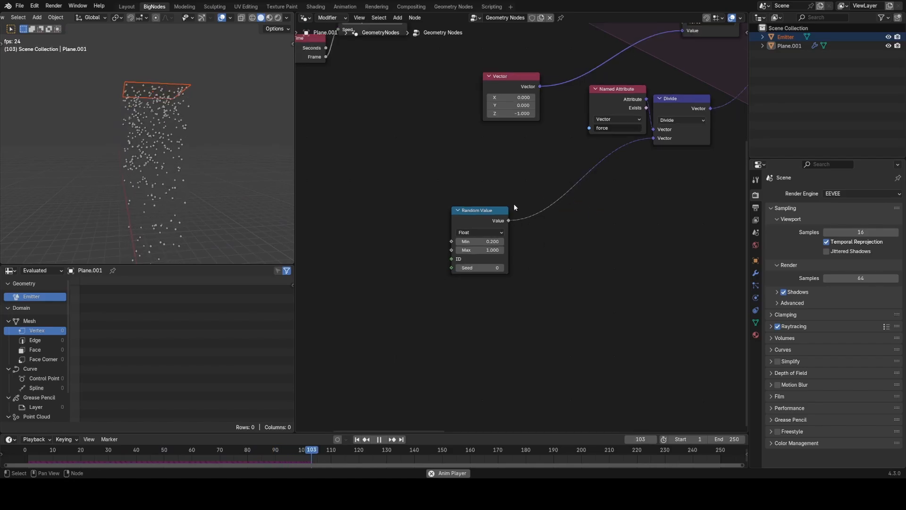
left_click_drag(496, 211, 434, 225)
- Duplicate the velocity Store Named Attribute node and insert it between Distribute Points on Faces and the Simulation input
scroll(644, 159, "down", 8)
middle_click_drag(630, 166, 465, 233)
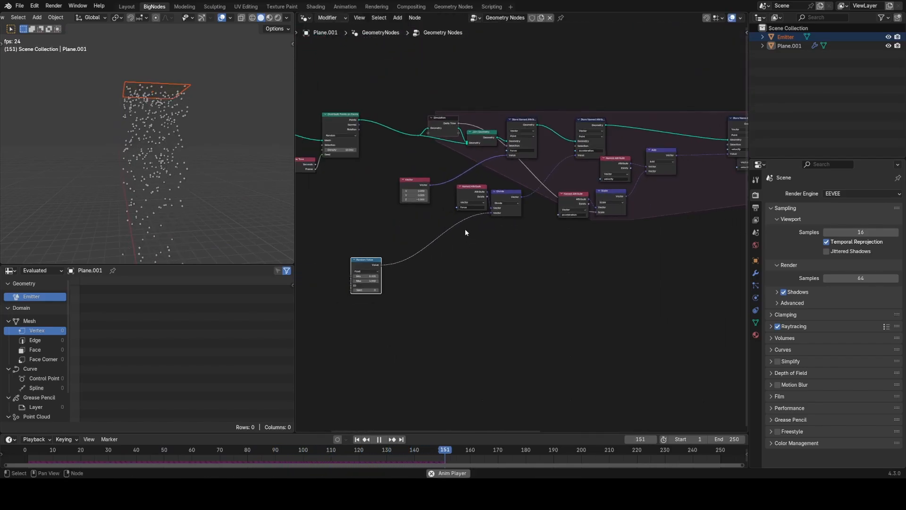
scroll(472, 250, "down", 6)
scroll(439, 236, "up", 10)
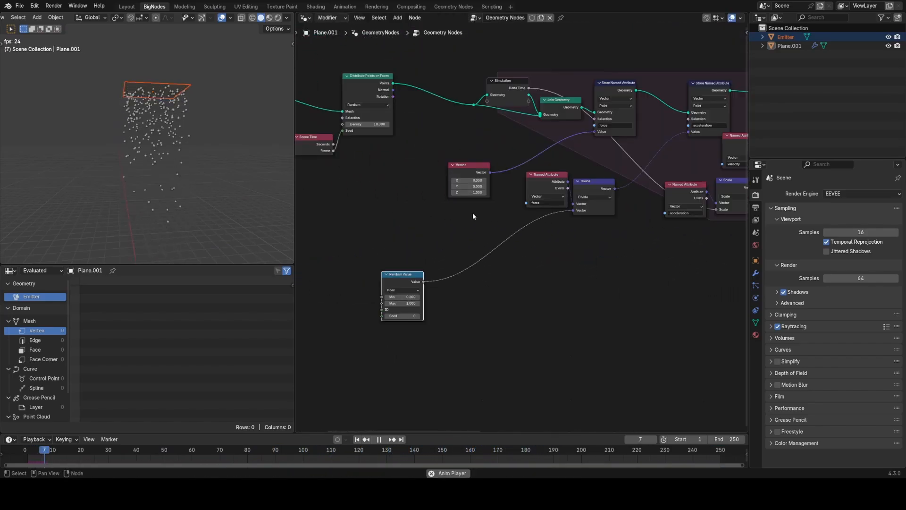
scroll(505, 192, "down", 7)
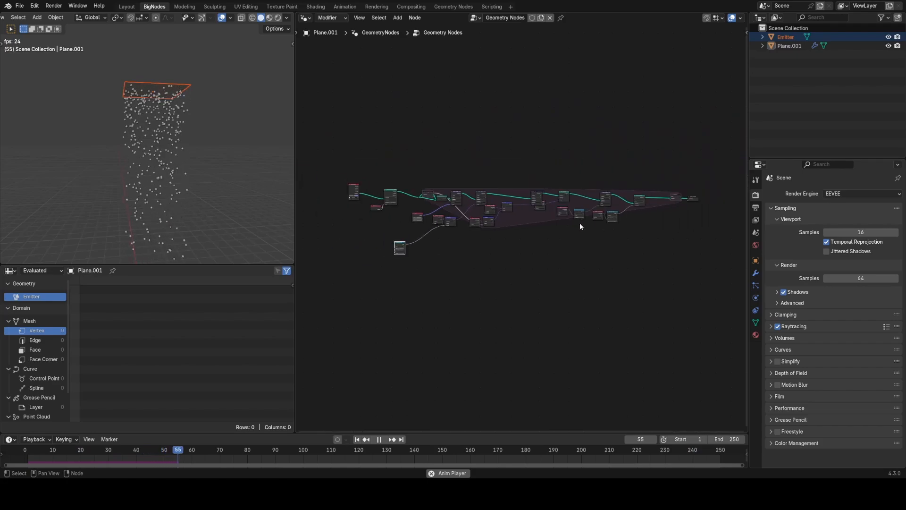
scroll(624, 219, "up", 8)
middle_click_drag(639, 194, 433, 222)
key("space")
middle_click_drag(680, 168, 630, 173)
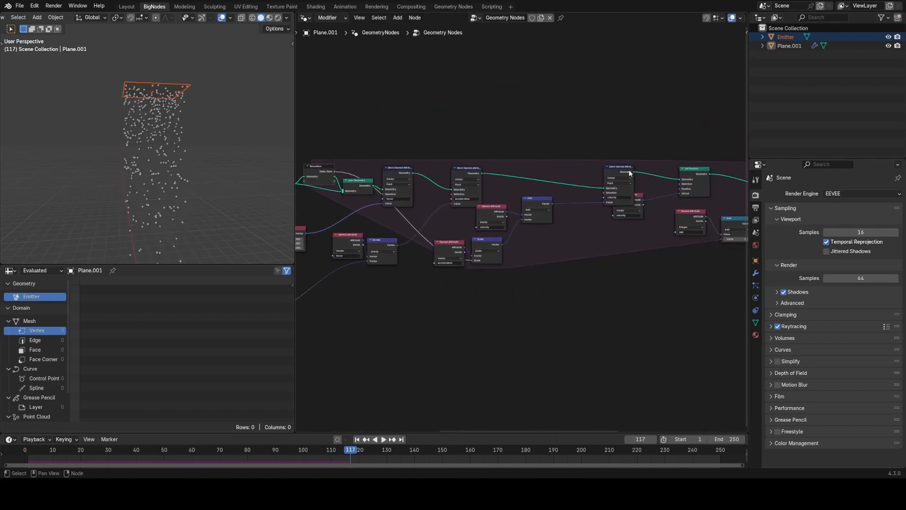
left_click_drag(625, 172, 542, 196)
scroll(481, 198, "up", 5)
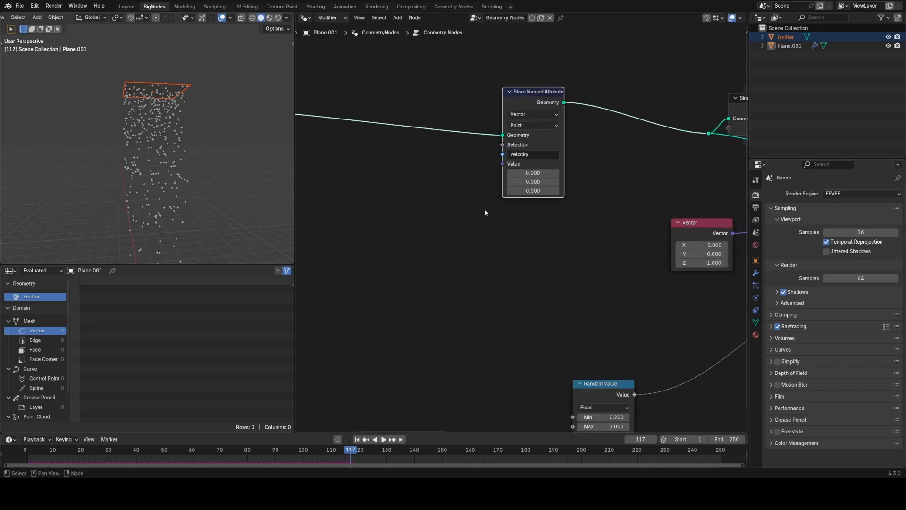
- Set the X value of the initial velocity attribute to 1 and play the animation from the start
scroll(590, 183, "down", 2)
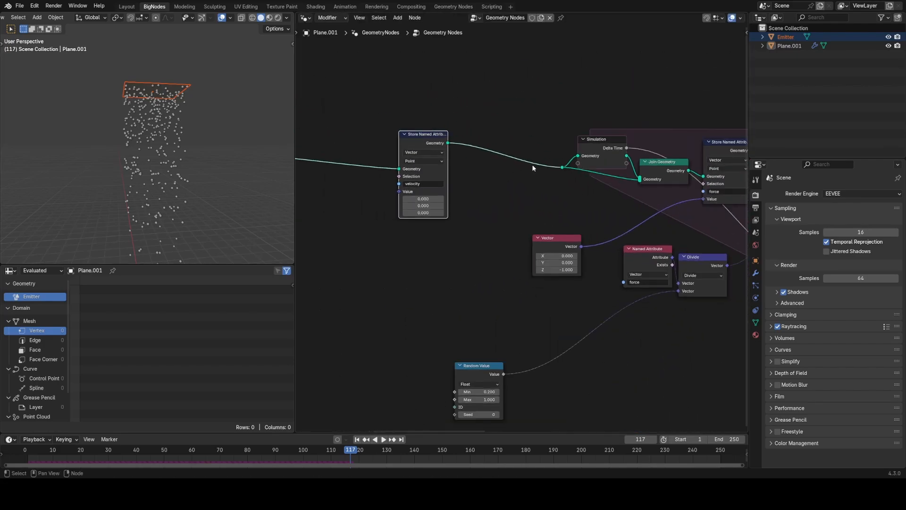
middle_click_drag(451, 202, 570, 197)
scroll(570, 196, "up", 3)
left_click(530, 191)
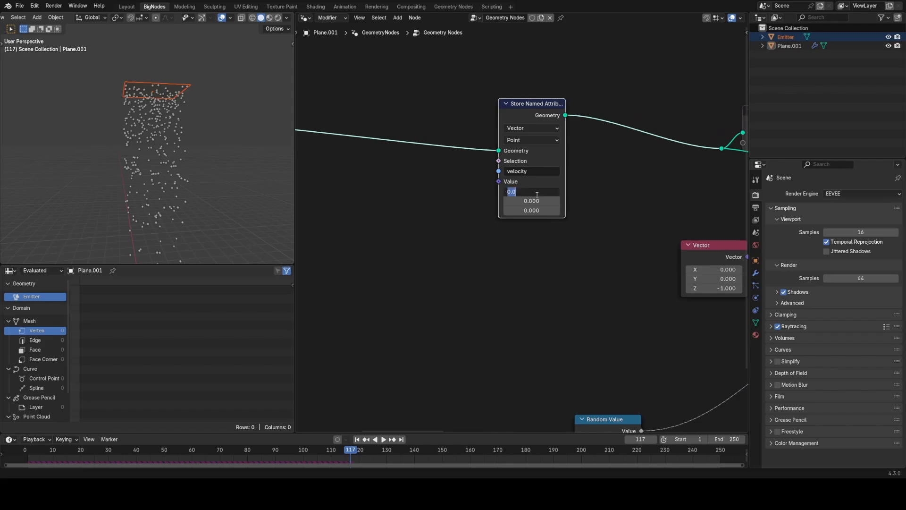
type("1")
key("Return")
key("shift+Left")
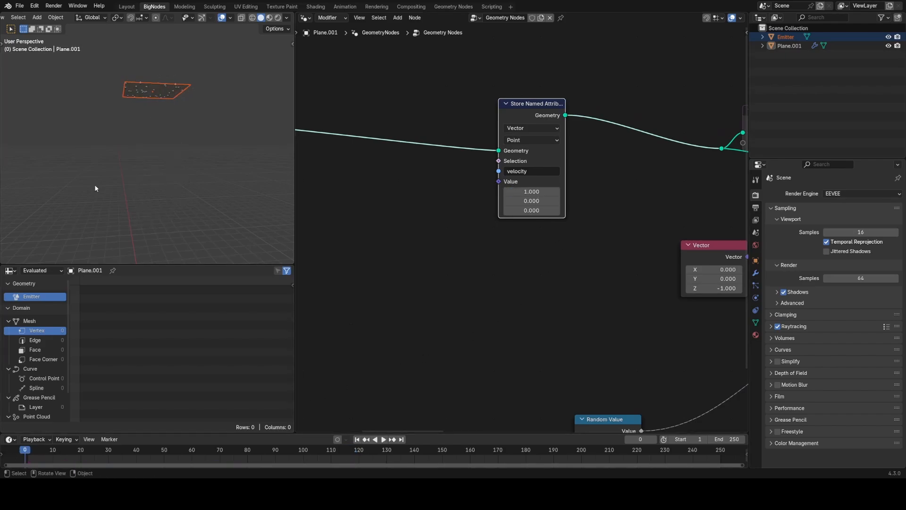
key("space")
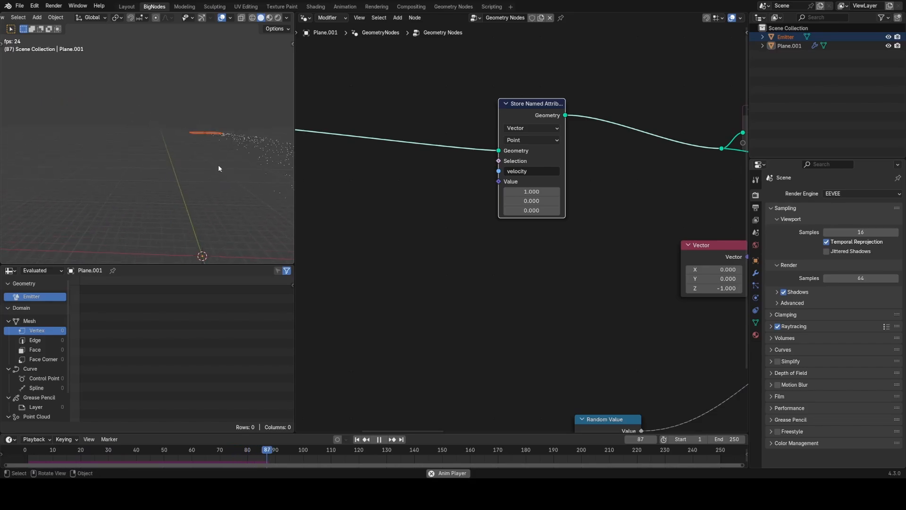
- Set the initial velocity's X value to 0 and link a new Vector node into the attribute's Value input
left_click(542, 191)
type("0")
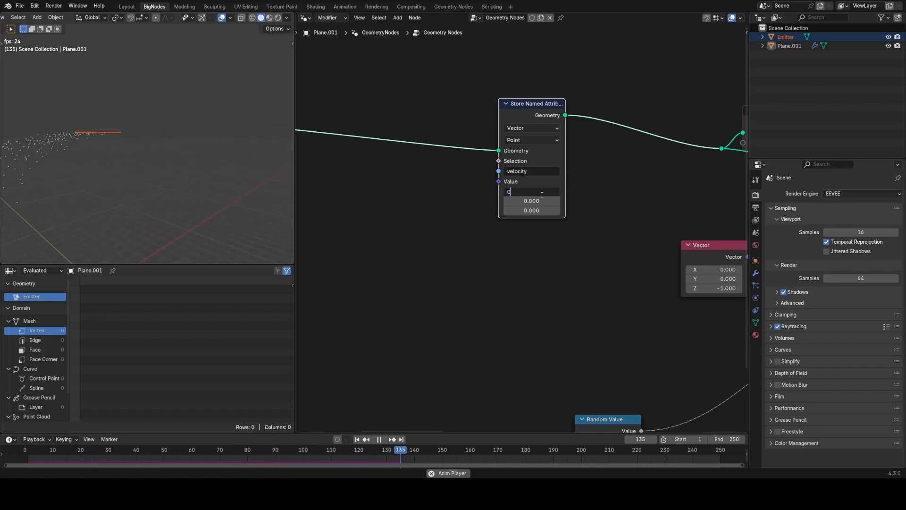
key("Return")
scroll(623, 217, "down", 6)
scroll(639, 220, "up", 1)
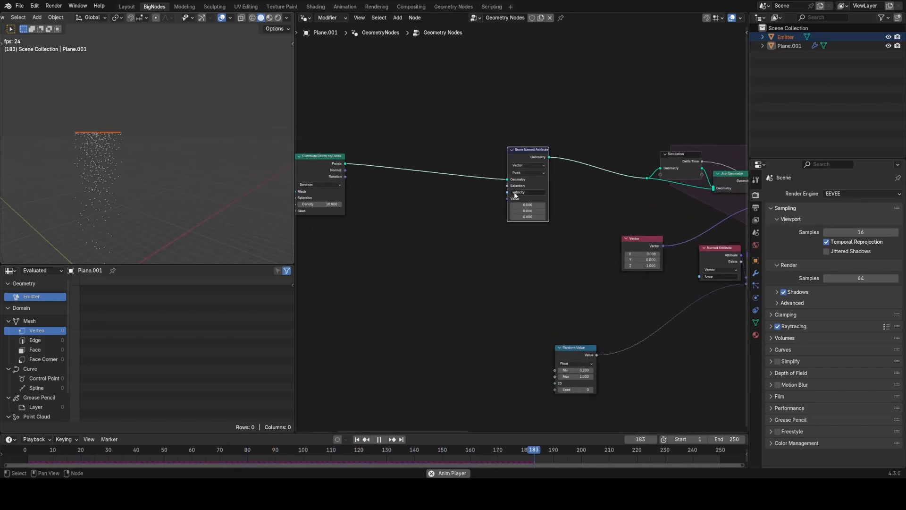
key("shift+a")
type("vec")
key("Return")
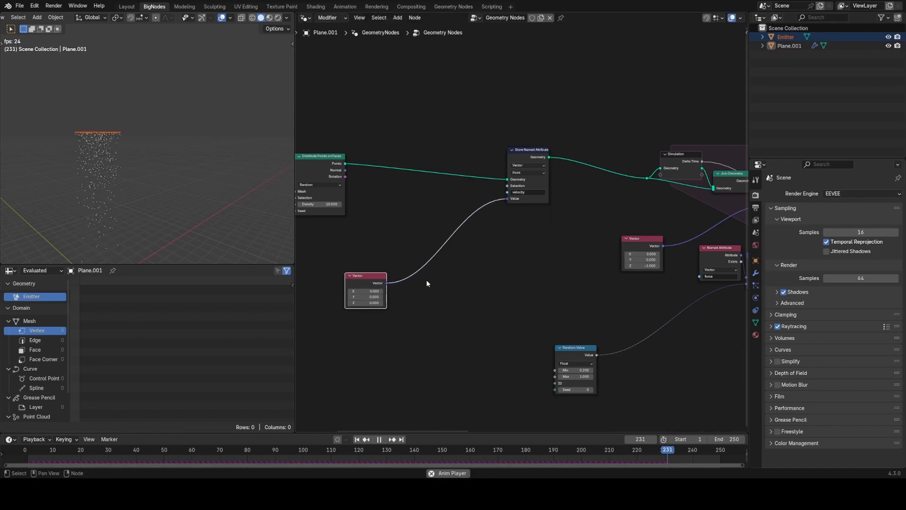
left_click(354, 286)
- Stop playback and group the initial velocity attribute node and the simulation nodes into one node group
scroll(522, 254, "down", 10)
middle_click_drag(630, 287, 485, 292)
key("space")
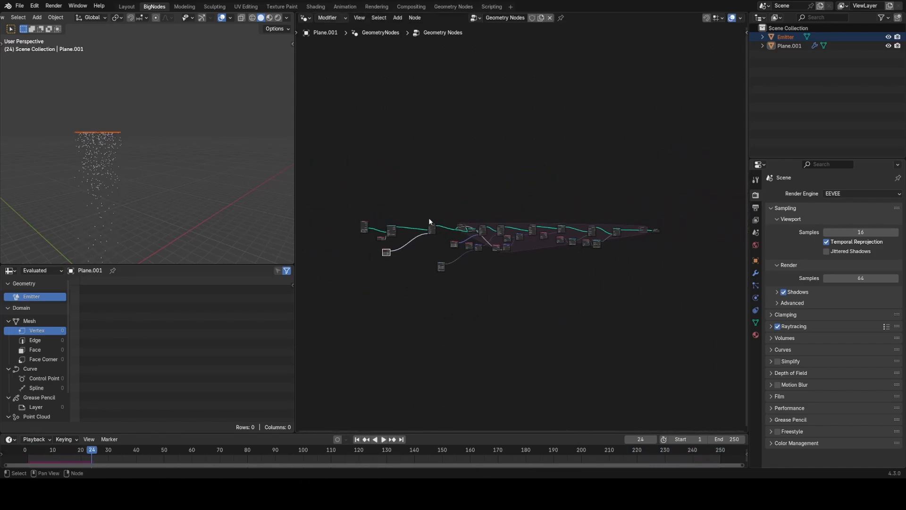
left_click_drag(415, 200, 632, 321)
scroll(546, 232, "up", 2)
middle_click_drag(594, 242, 617, 251)
key("ctrl+g")
key("Tab")
scroll(501, 255, "up", 6)
- Move the new node group closer to Distribute Points on Faces and rename it Particles
left_click_drag(636, 240, 414, 191)
scroll(484, 211, "up", 3)
key("g")
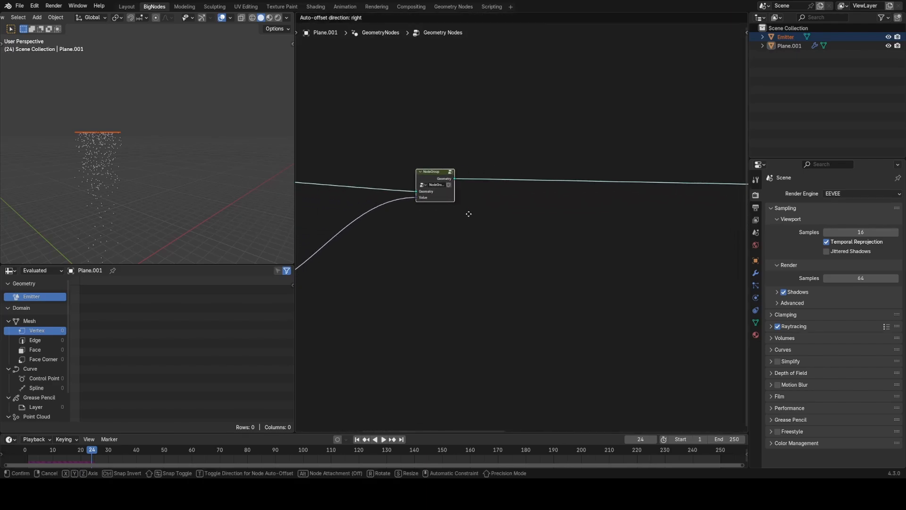
left_click(456, 212)
middle_click_drag(455, 212, 574, 216)
scroll(575, 217, "up", 2)
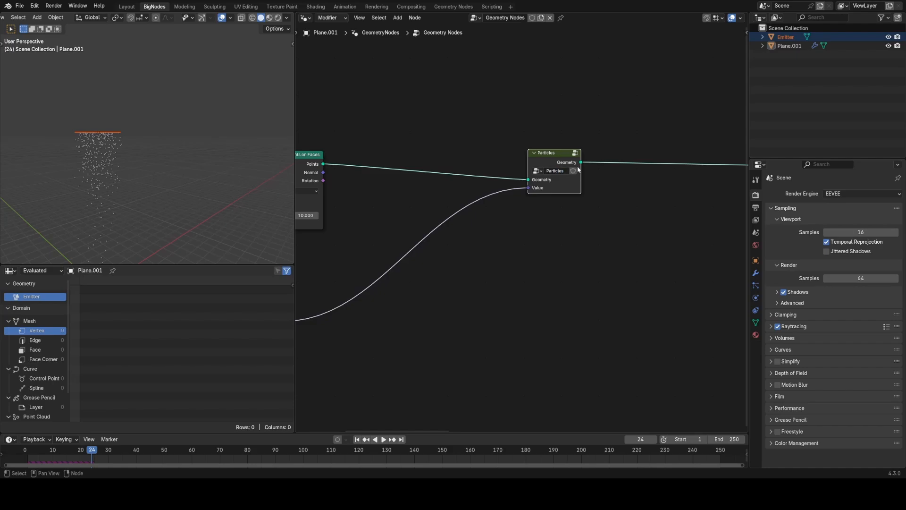
key("Tab")
scroll(461, 178, "down", 10)
middle_click_drag(309, 199, 599, 216)
scroll(543, 211, "up", 6)
key("Tab")
scroll(525, 222, "up", 1)
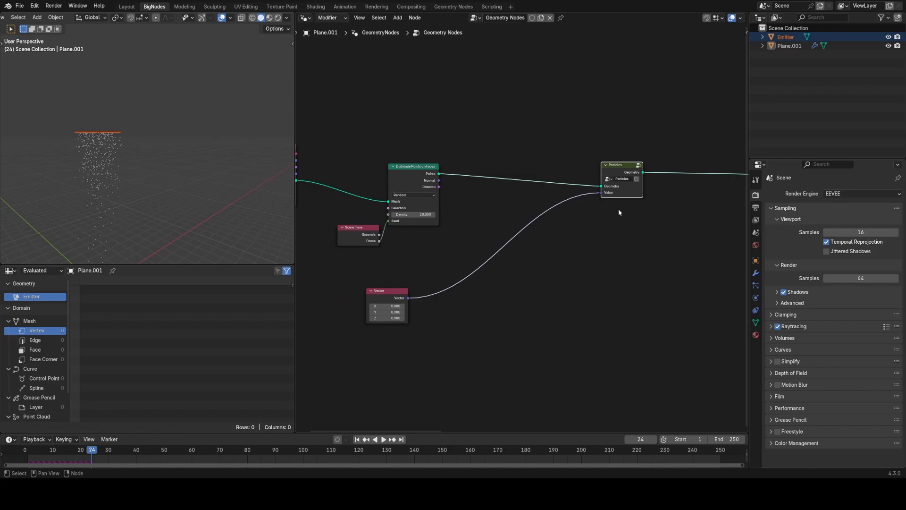
- Inside the Particles group, link a new Group Input socket to the force attribute's Value and add a reroute on the Random Value link
key("Tab")
middle_click_drag(653, 226, 574, 233)
left_click_drag(373, 253, 617, 225)
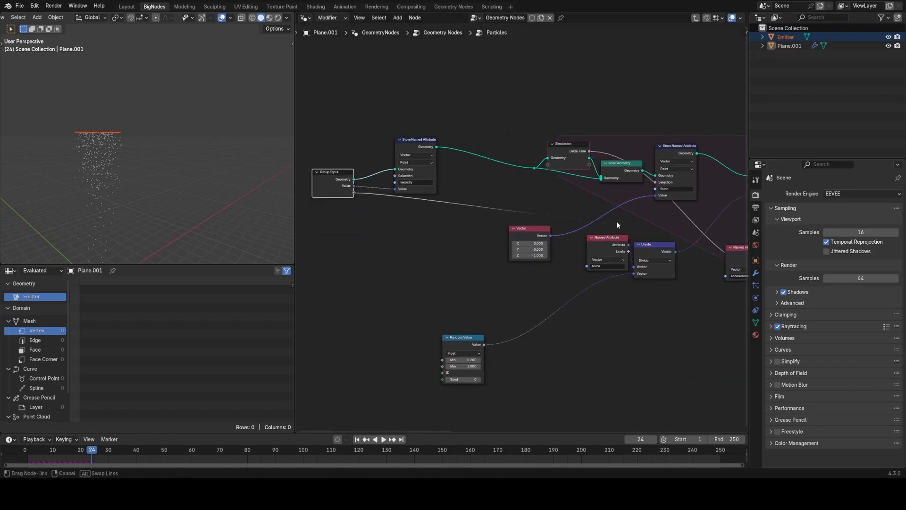
left_click_drag(659, 197, 659, 196)
right_click_drag(562, 330, 443, 278, "shift")
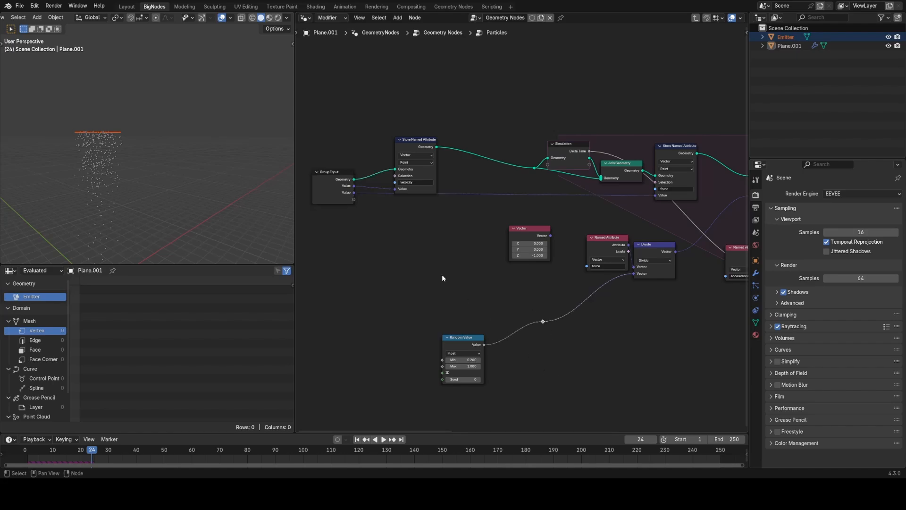
left_click(325, 202)
key("Tab")
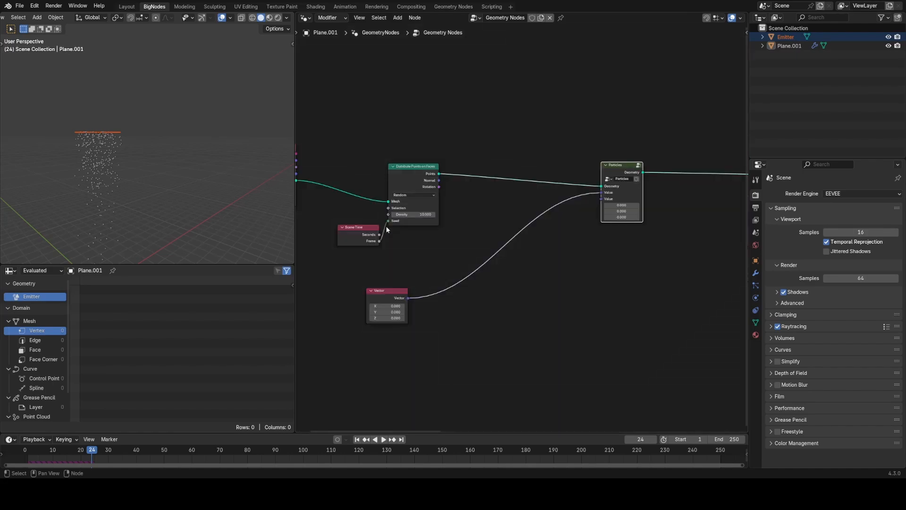
- Add a float input socket to the Particles group and name it Mass
key("Tab")
key("n")
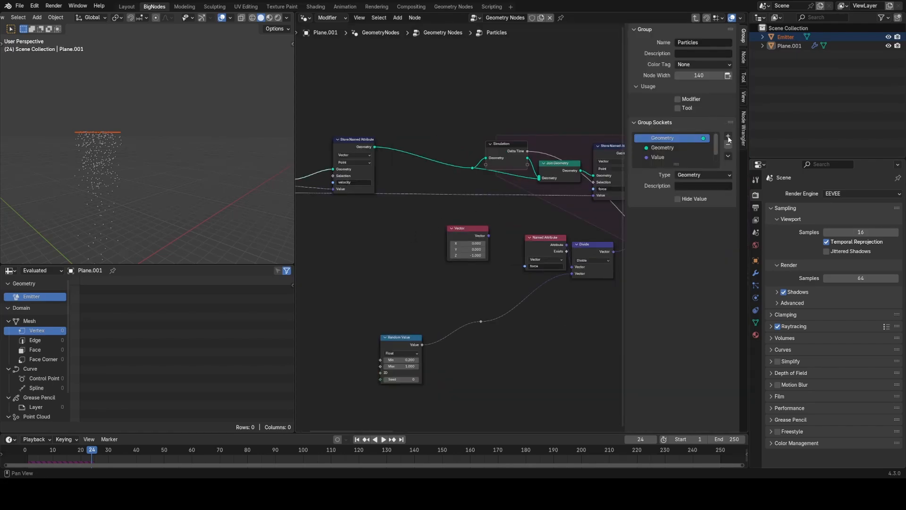
left_click(729, 138)
left_click(742, 144)
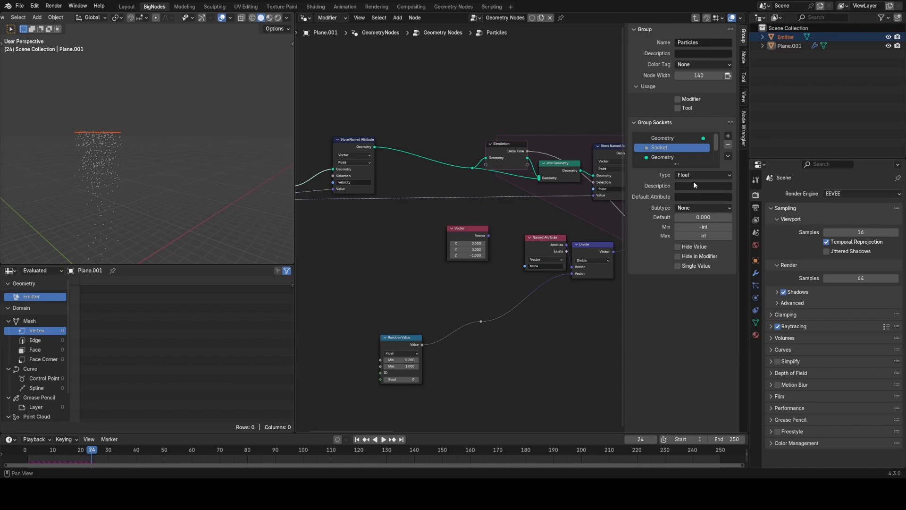
middle_click_drag(519, 210, 650, 213)
double_click(660, 147)
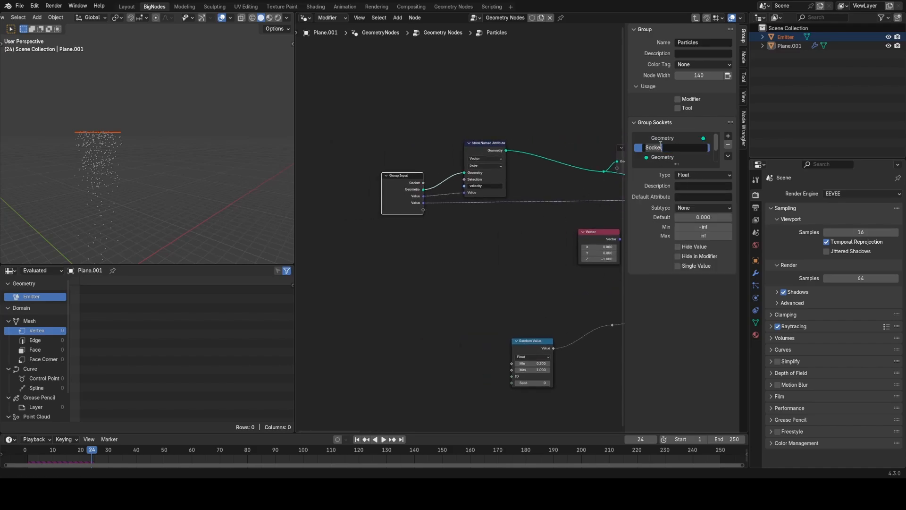
key("Return")
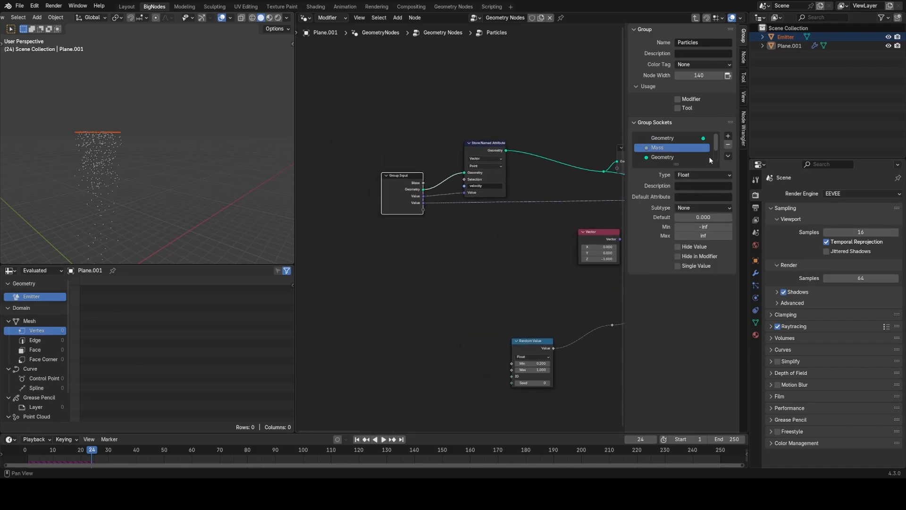
- Rename the group's two vector Value sockets to Initial V and Forces
scroll(686, 154, "down", 2)
double_click(664, 143)
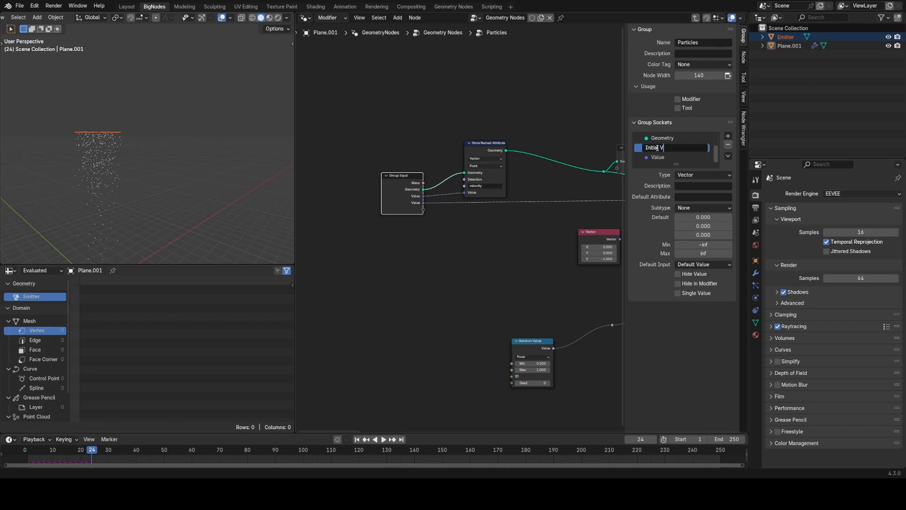
double_click(681, 157)
type("Forces")
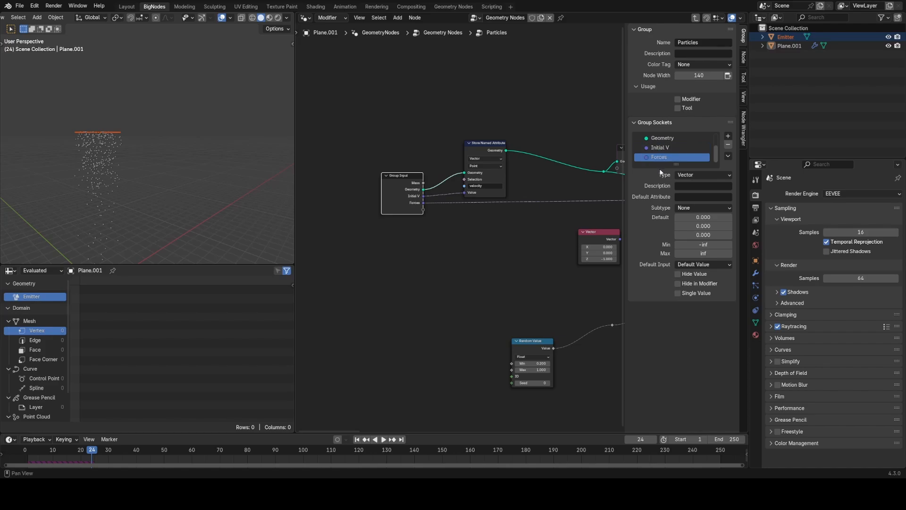
- Duplicate the Group Input node and link its Mass output to the reroute feeding Divide, replacing the Random Value link
scroll(523, 210, "down", 5)
middle_click_drag(614, 245, 324, 214)
middle_click_drag(304, 256, 480, 265)
scroll(472, 262, "up", 3)
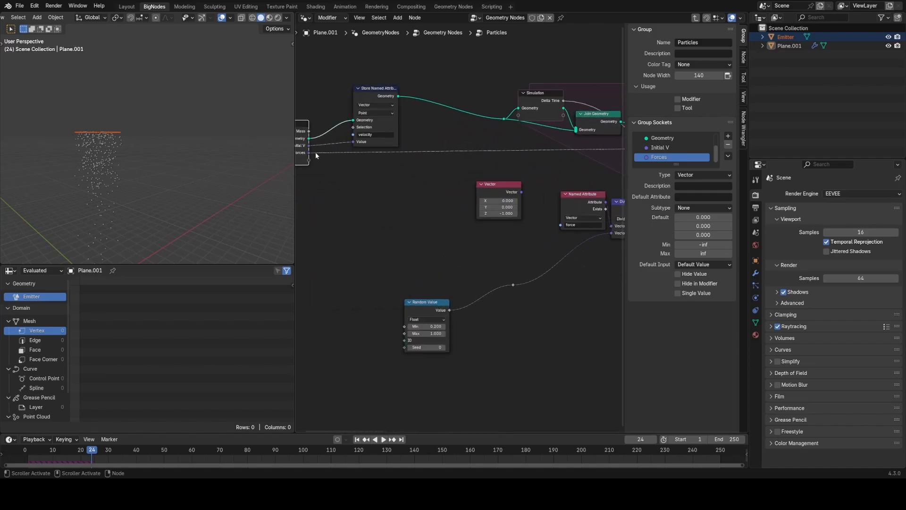
key("shift+d")
left_click(423, 263)
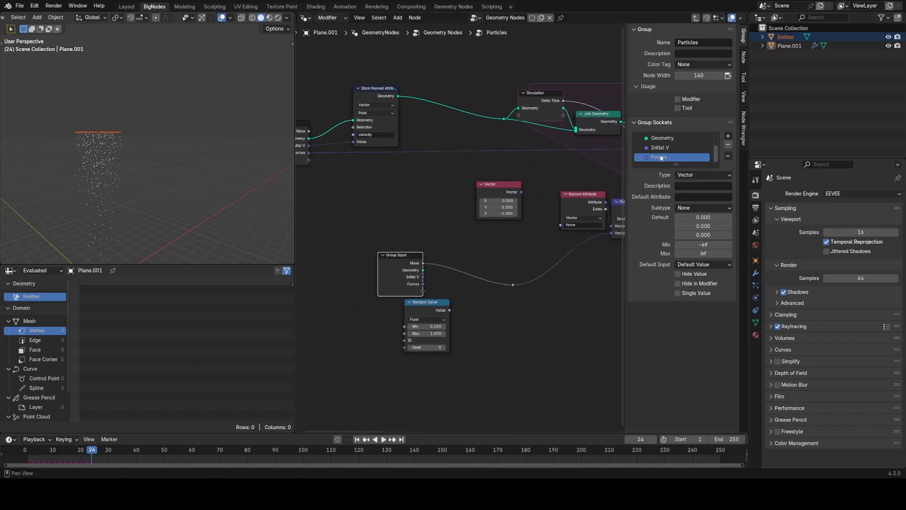
- Reorder the Particles group's input sockets so that Mass sits directly after Geometry
scroll(661, 158, "up", 1)
left_click(654, 138)
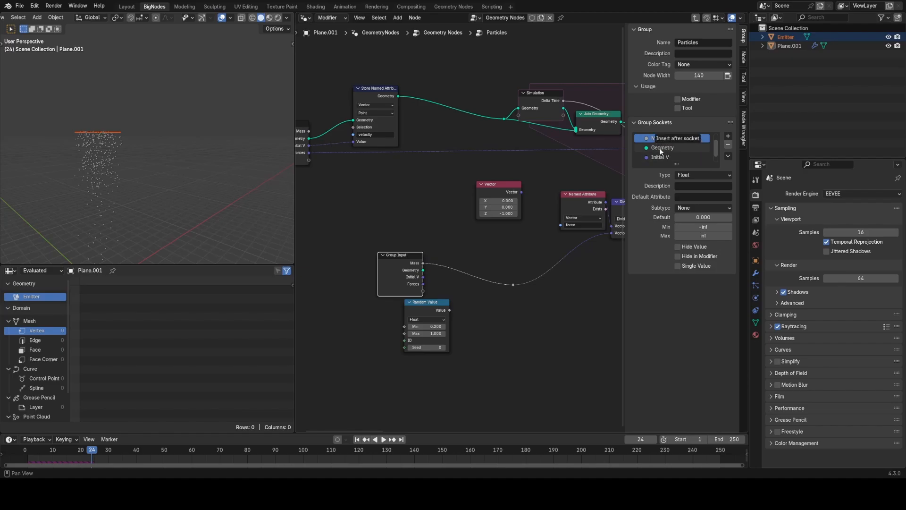
left_click_drag(661, 151, 661, 152)
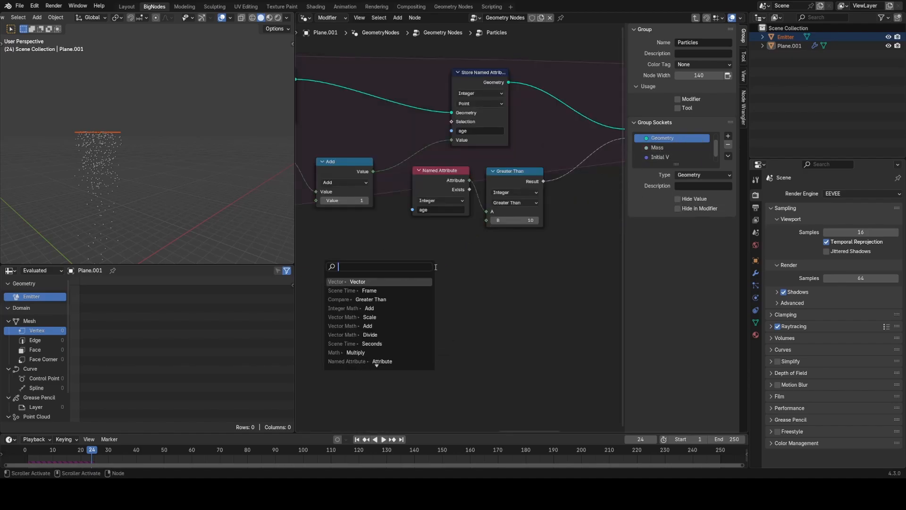
- Expose the Greater Than node's B threshold as a new group input named Lifetime and exit the Particles group
type("in")
key("Return")
left_click(435, 269)
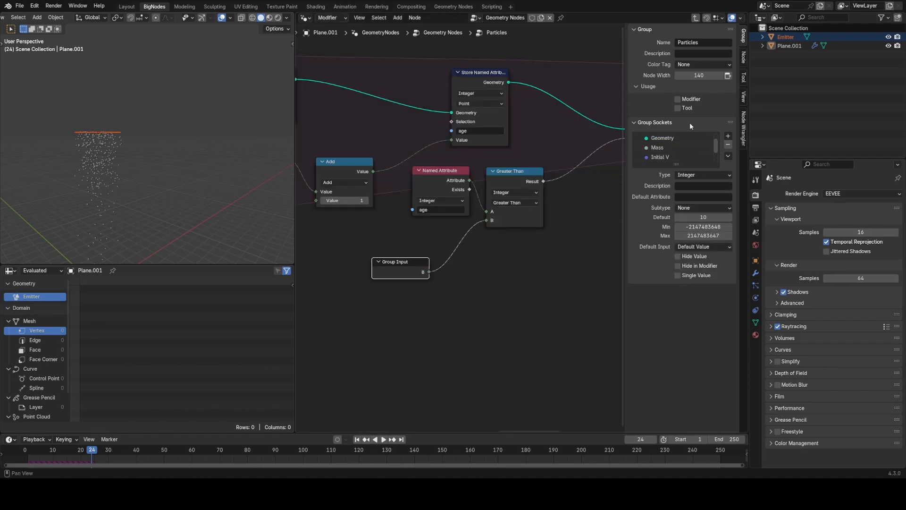
scroll(666, 152, "down", 2)
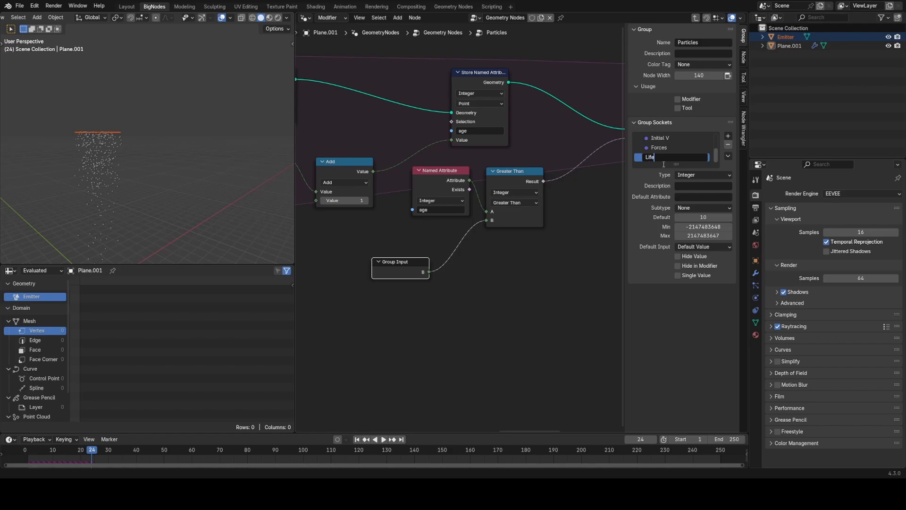
scroll(562, 248, "down", 4)
key("Tab")
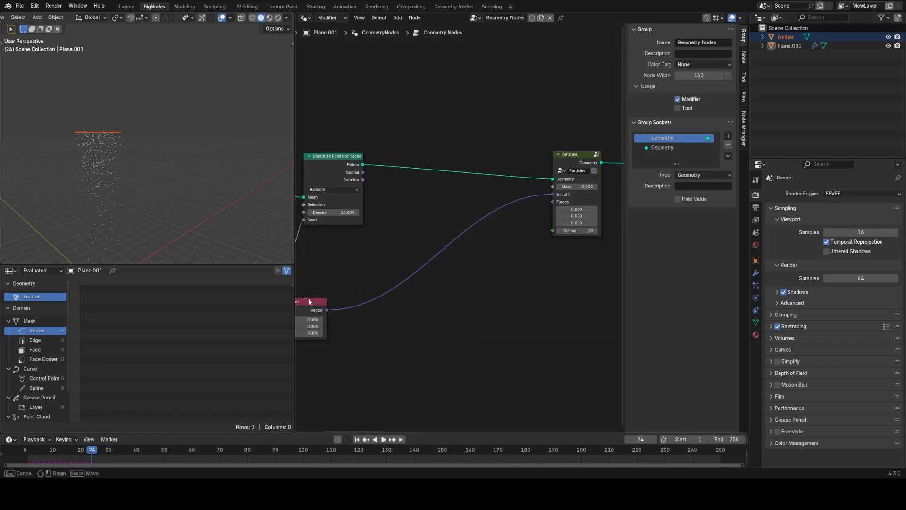
- Delete the Vector node feeding Initial V and move the Particles node next to Distribute Points on Faces
left_click(308, 299)
key("x")
middle_click_drag(565, 178, 530, 177)
left_click_drag(530, 177, 396, 182)
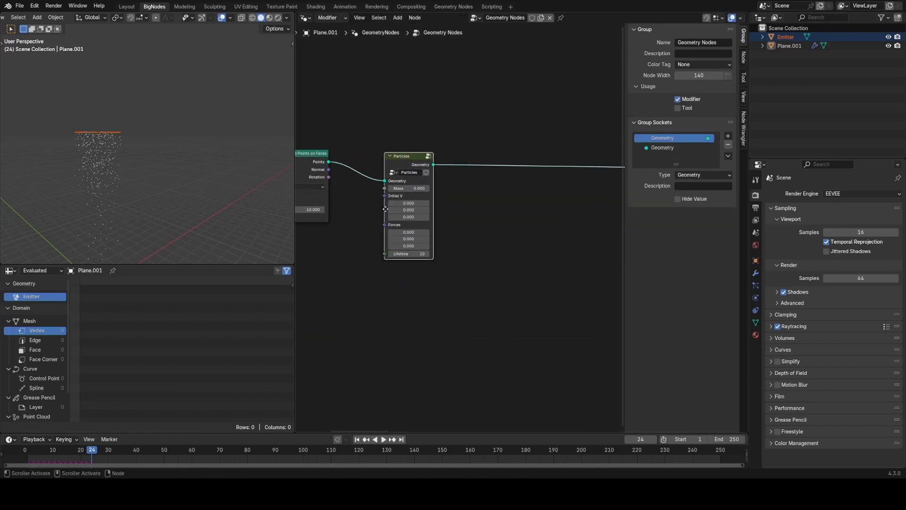
middle_click_drag(434, 205, 562, 203)
scroll(562, 203, "up", 5)
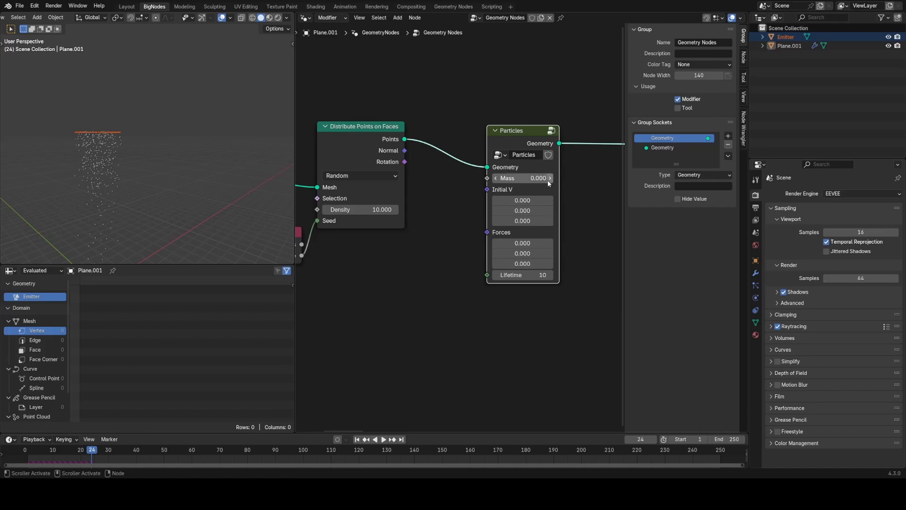
- Drive the Particles node's Mass with a float Random Value node ranging from 0.2 to 1
double_click(548, 182)
type("1")
key("Return")
left_click_drag(488, 189, 426, 223)
type("ran")
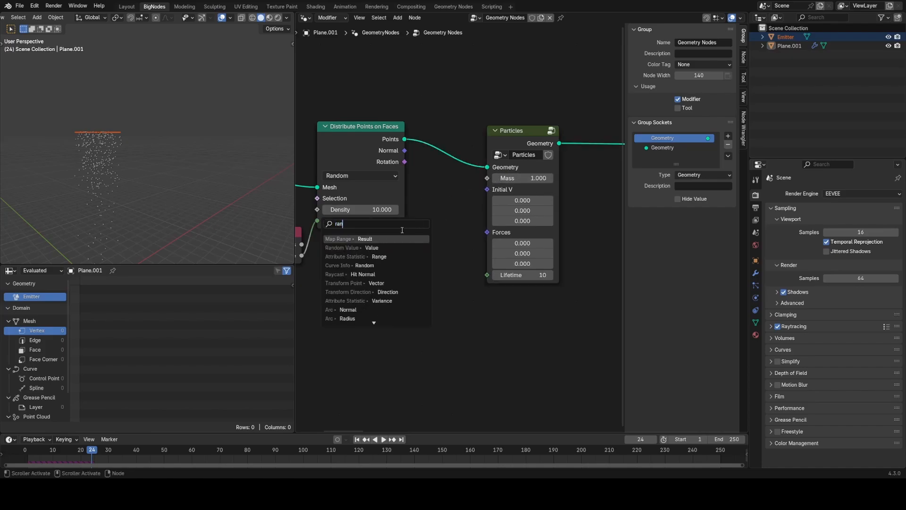
left_click(363, 291)
left_click(383, 295)
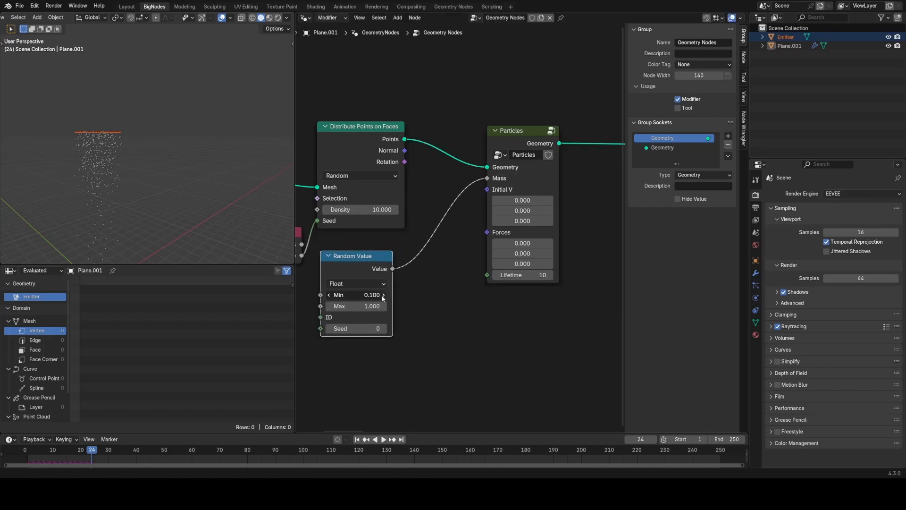
- Widen the Particles node and set its Forces Z component to -1
left_click_drag(558, 183, 600, 185)
middle_click_drag(502, 343, 420, 319)
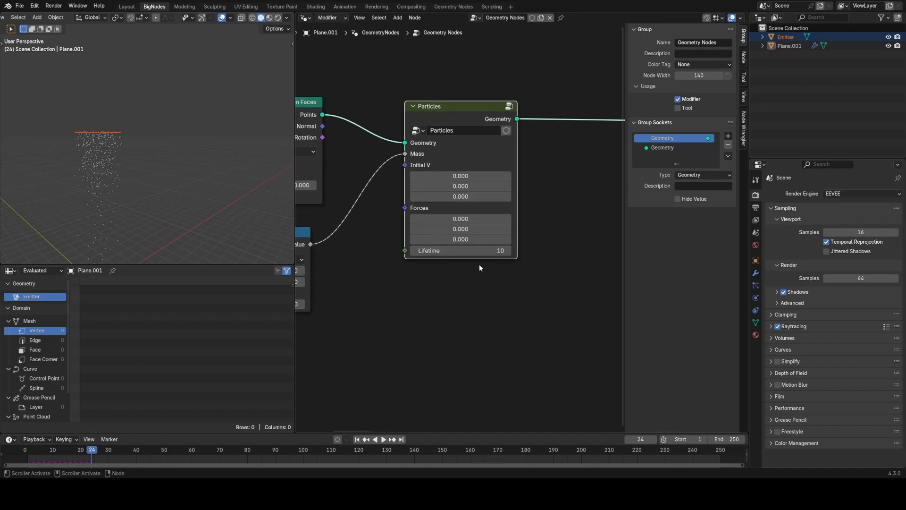
double_click(460, 240)
type("-1")
key("Return")
- Play the particle simulation from the start, then stop it and hide the node editor's sidebar
key("space")
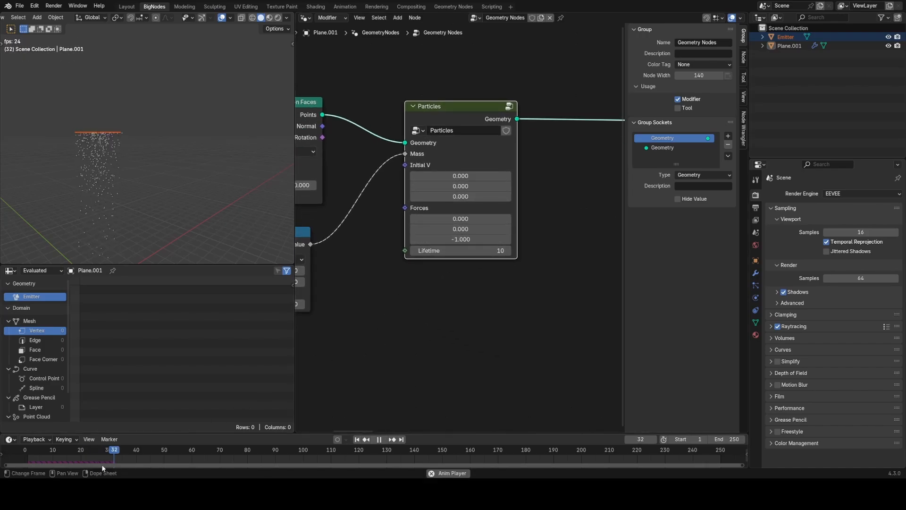
left_click_drag(89, 451, 25, 451)
middle_click_drag(180, 202, 166, 177)
scroll(167, 178, "down", 3)
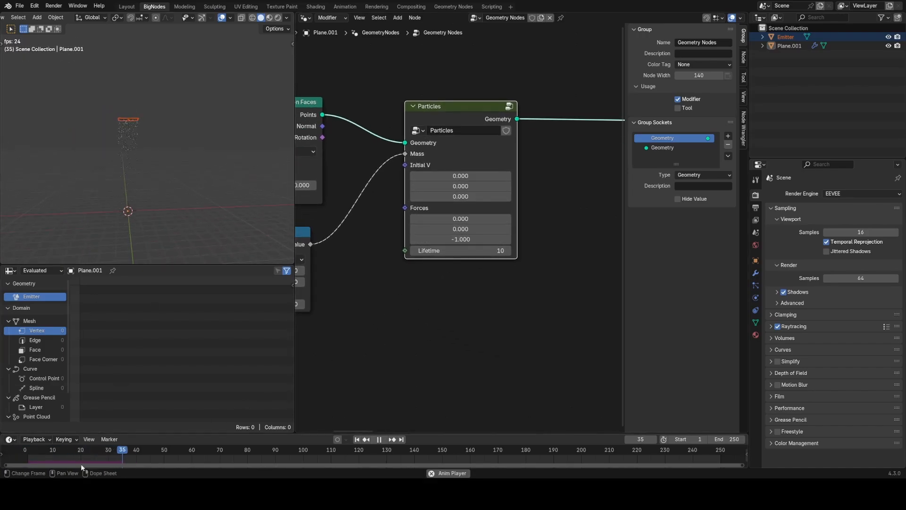
key("space")
key("n")
scroll(609, 192, "down", 3)
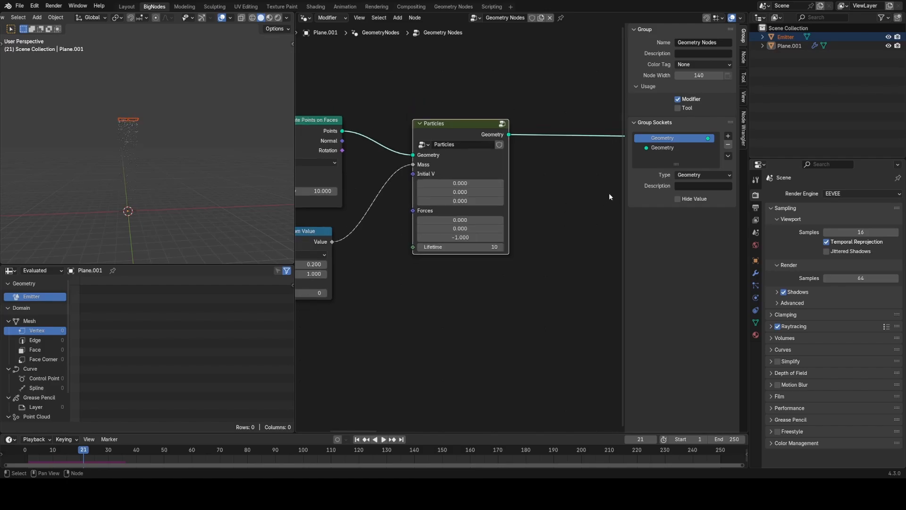
scroll(593, 195, "down", 3)
middle_click_drag(547, 259, 599, 256)
scroll(600, 255, "up", 5)
middle_click_drag(531, 251, 598, 244)
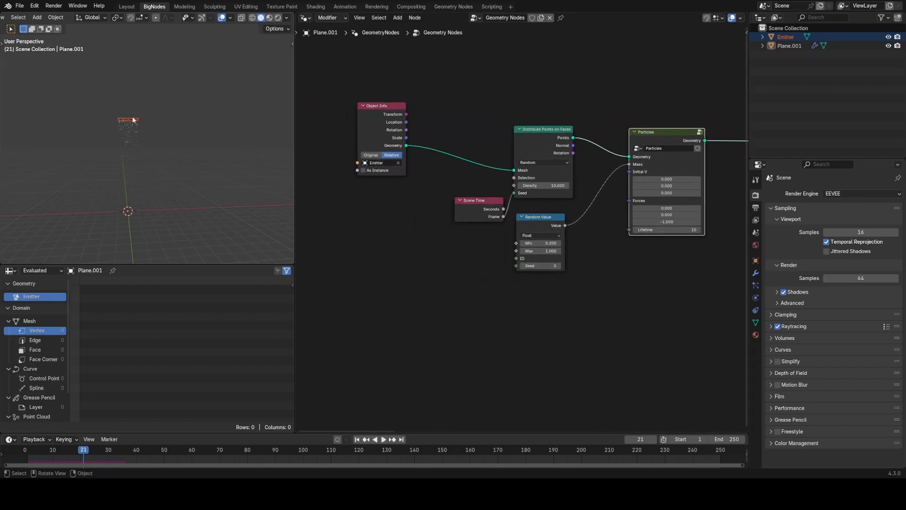
- Select the Emitter plane in the viewport and keyframe its position at frame 0
left_click(130, 120)
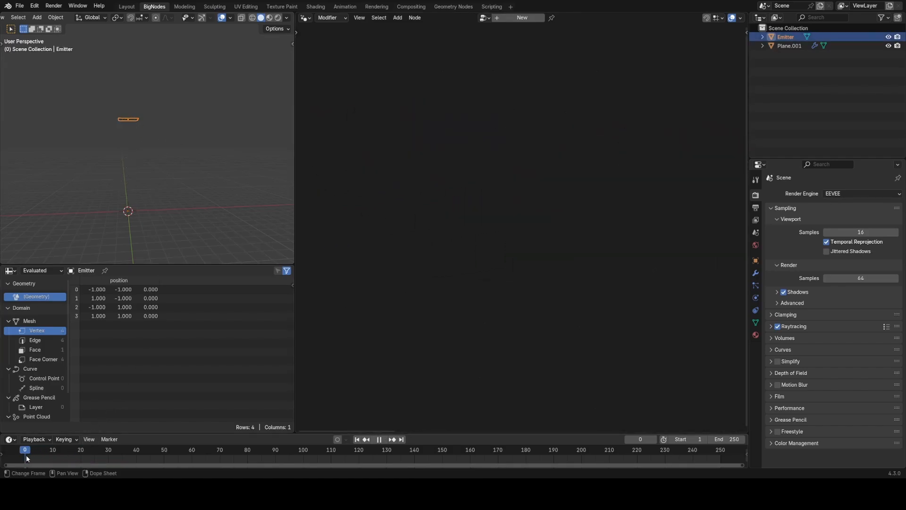
scroll(157, 153, "up", 4)
mouse_move(157, 153)
middle_mouse_down()
mouse_move(128, 136)
mouse_move(159, 143)
middle_mouse_up()
scroll(160, 144, "down", 3)
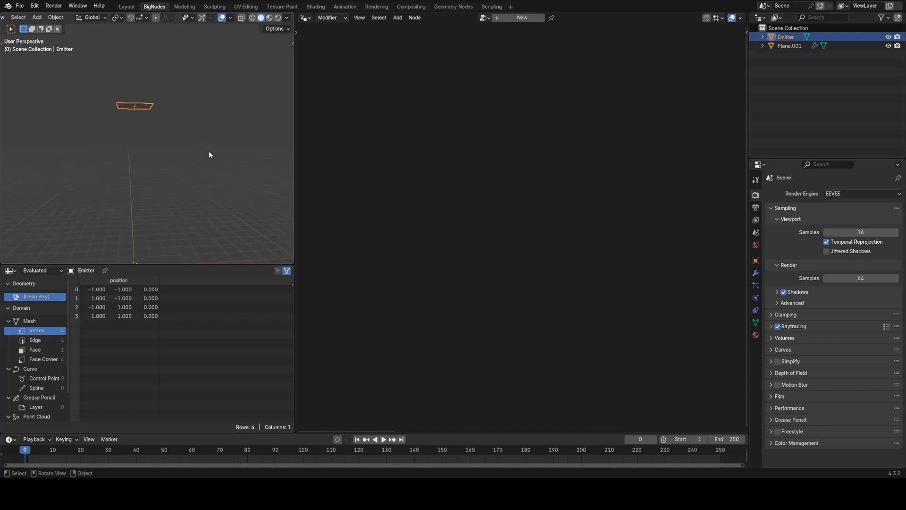
middle_click_drag(210, 154, 159, 144)
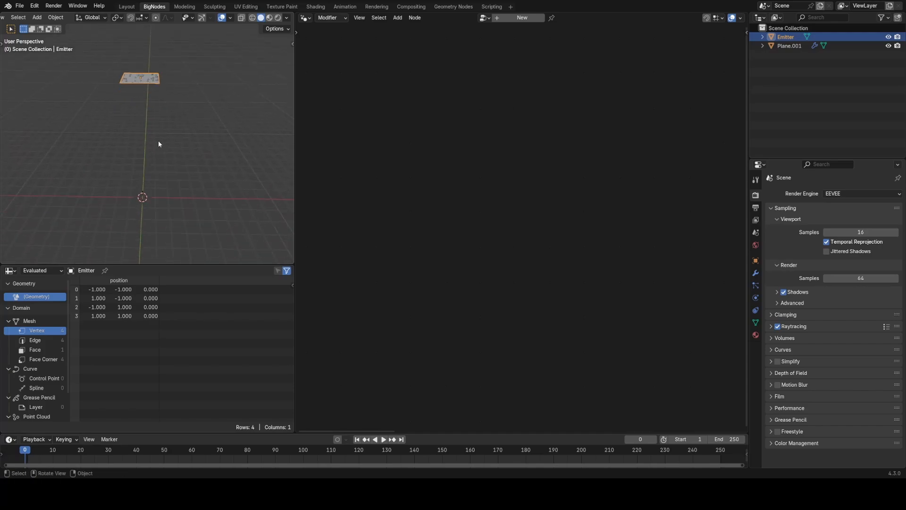
- At frame 21, move the Emitter plane far along the X axis and insert a second keyframe
left_click_drag(55, 452, 83, 453)
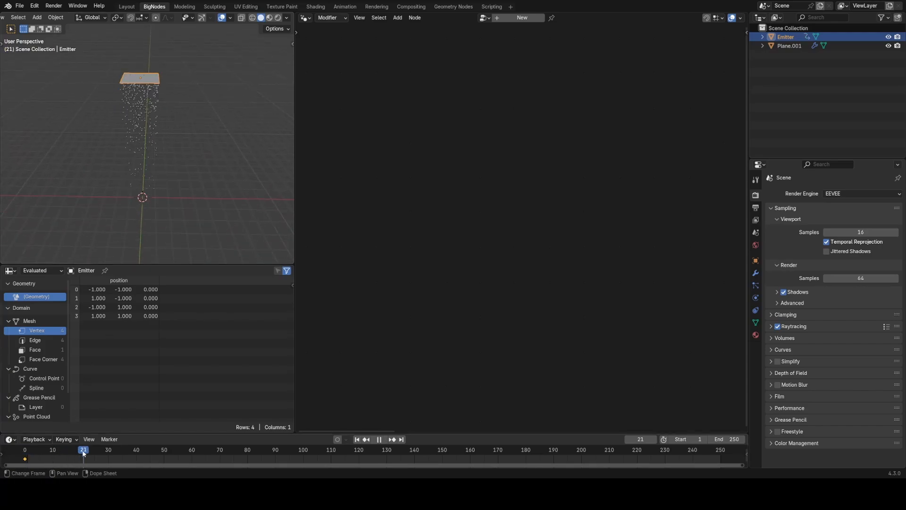
key("g")
key("x")
left_click(262, 139)
middle_click_drag(247, 145, 175, 135, "shift")
scroll(171, 132, "down", 3)
key("g")
key("x")
left_click(188, 123)
key("i")
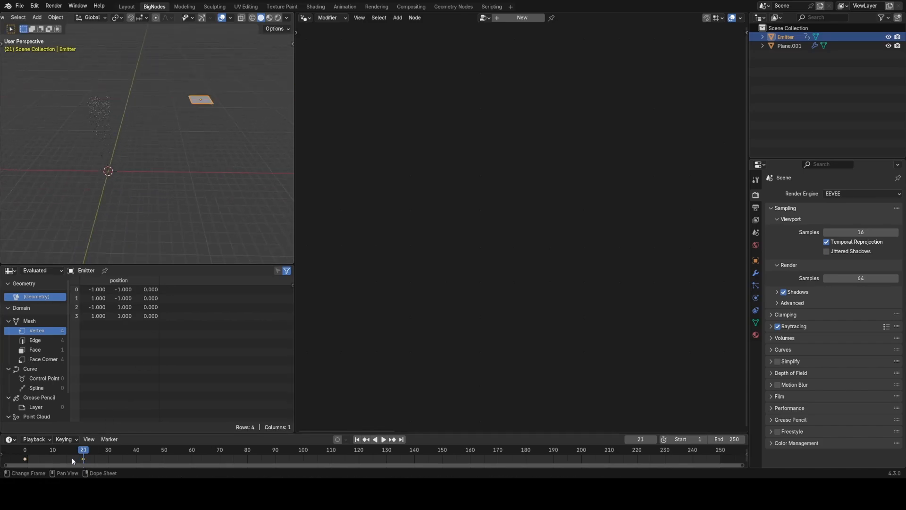
- Play the Emitter's motion from the start, pause around frame 11, and select the particle object Plane.001
left_click_drag(45, 455, 28, 449)
key("space")
key("space")
left_click(125, 114)
middle_click_drag(152, 136, 206, 133)
left_click(166, 126)
scroll(176, 126, "up", 4)
left_click(176, 124)
middle_click_drag(213, 164, 200, 165, "shift")
- Move the Object Info, Scene Time, Distribute Points, Random Value and Particles nodes together closer to the Group Output
middle_click_drag(684, 196, 550, 221)
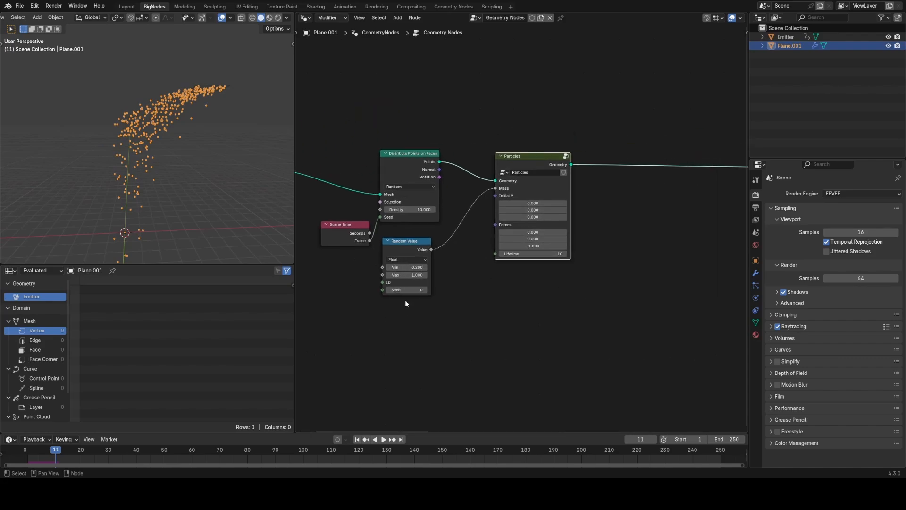
scroll(576, 178, "down", 3)
middle_click_drag(727, 176, 582, 192)
scroll(583, 192, "down", 3)
middle_click_drag(670, 151, 556, 161)
scroll(582, 190, "down", 7)
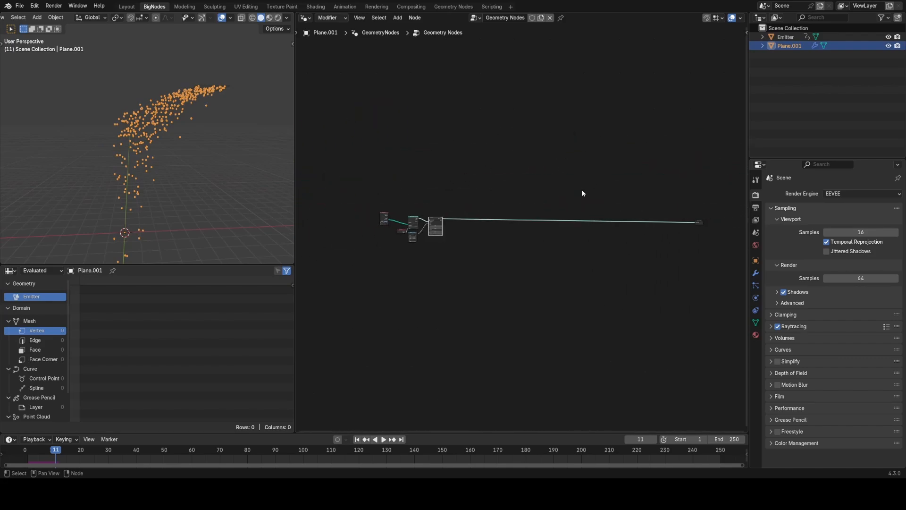
left_click_drag(397, 179, 449, 267)
key("g")
left_click(596, 300)
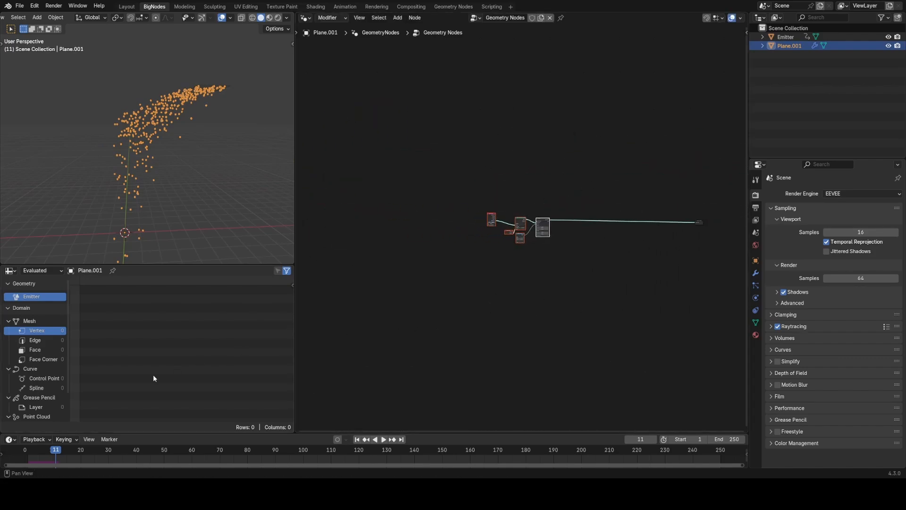
- Examine the point cloud's acceleration and velocity values in the spreadsheet while the animation plays
scroll(38, 391, "down", 3)
left_click(37, 391)
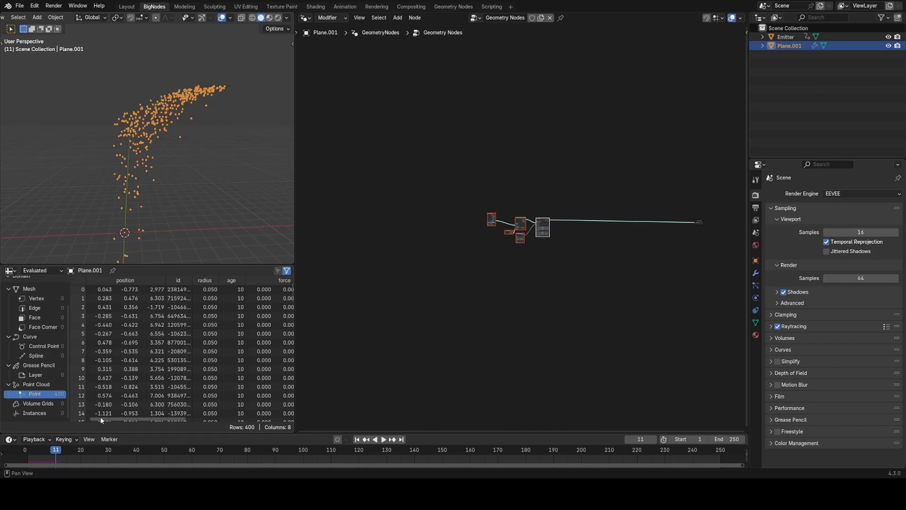
left_click_drag(101, 420, 210, 420)
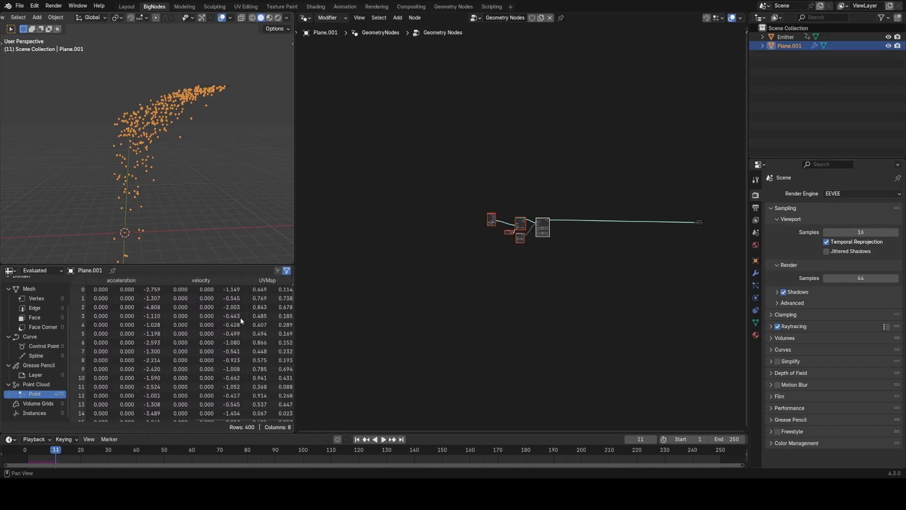
key("space")
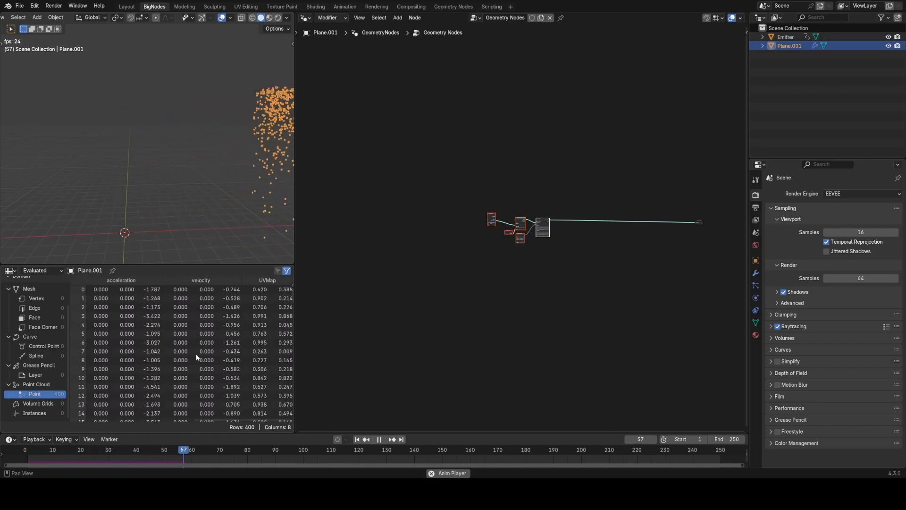
left_click(24, 456)
scroll(520, 231, "up", 6)
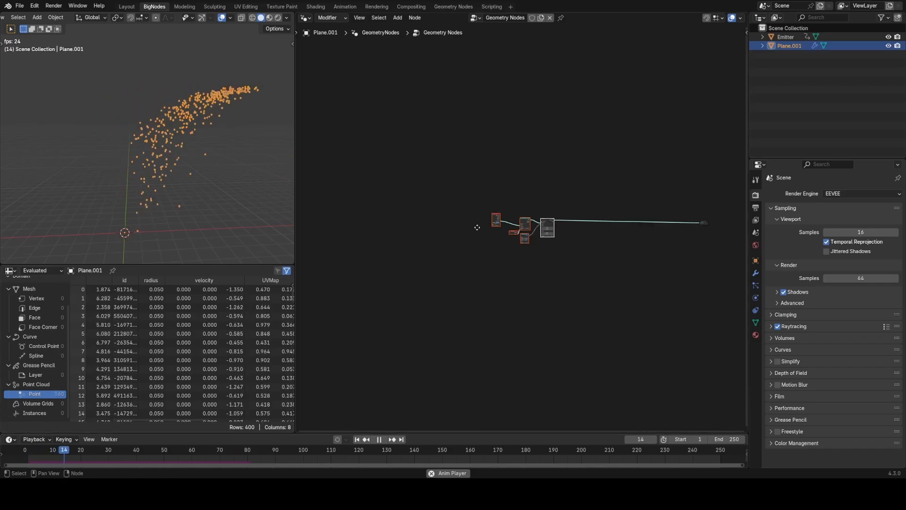
key("space")
scroll(498, 237, "up", 6)
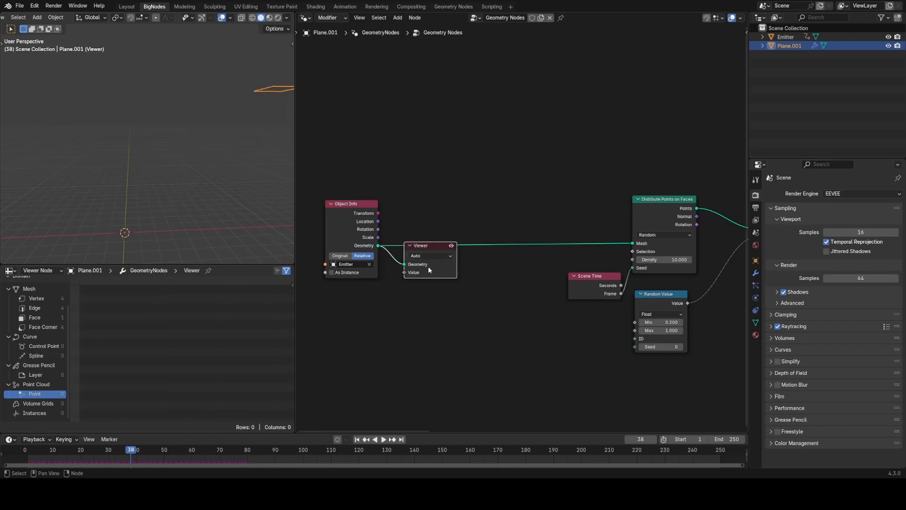
- Preview the Object Info geometry with a Viewer node and add a Simulation zone above the Distribute Points on Faces node
left_click(378, 246, "ctrl+shift")
key("shift+a")
type("simul")
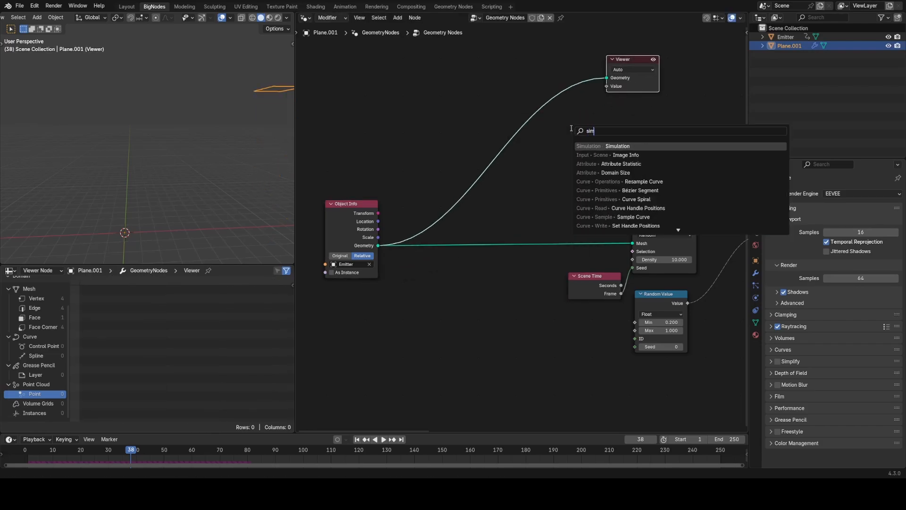
key("Return")
left_click(572, 130)
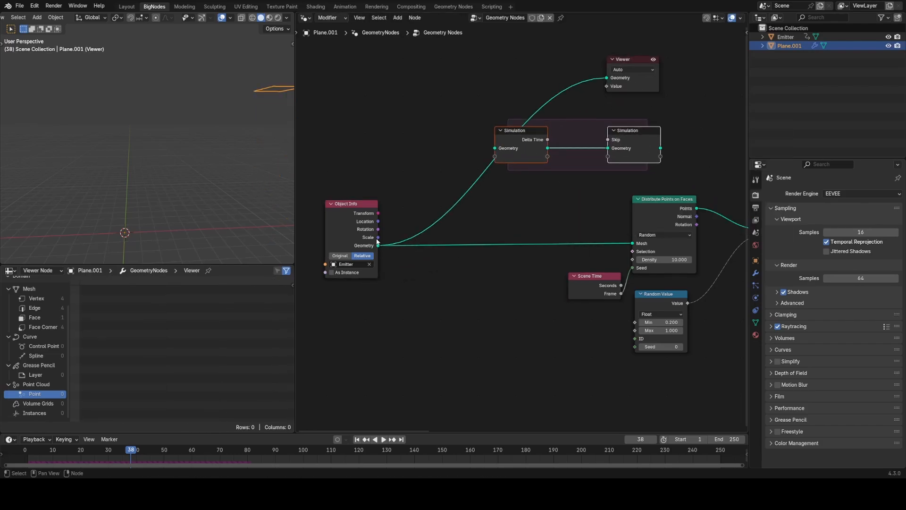
- Route the Object Info geometry through the Simulation zone into the Viewer and place the Viewer after the zone
left_click_drag(378, 238, 489, 158)
left_click_drag(378, 245, 490, 156)
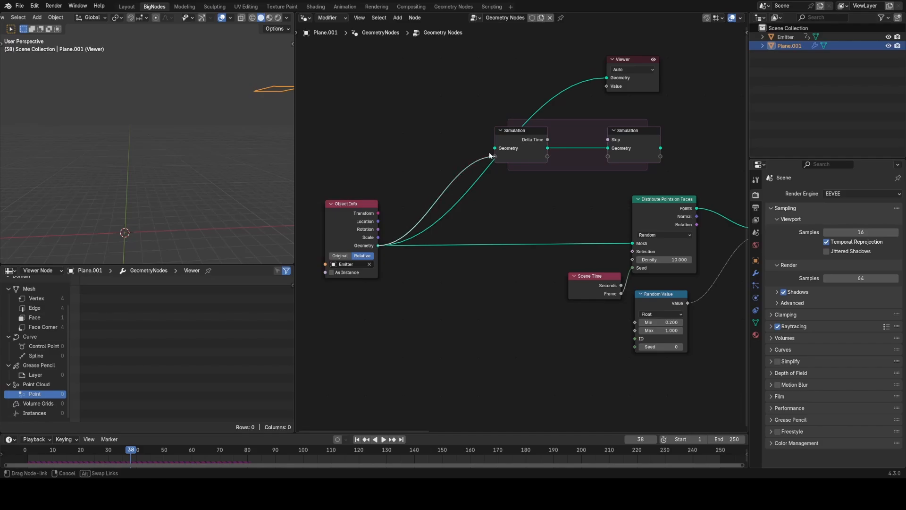
left_click_drag(605, 79, 606, 79)
left_click(636, 81)
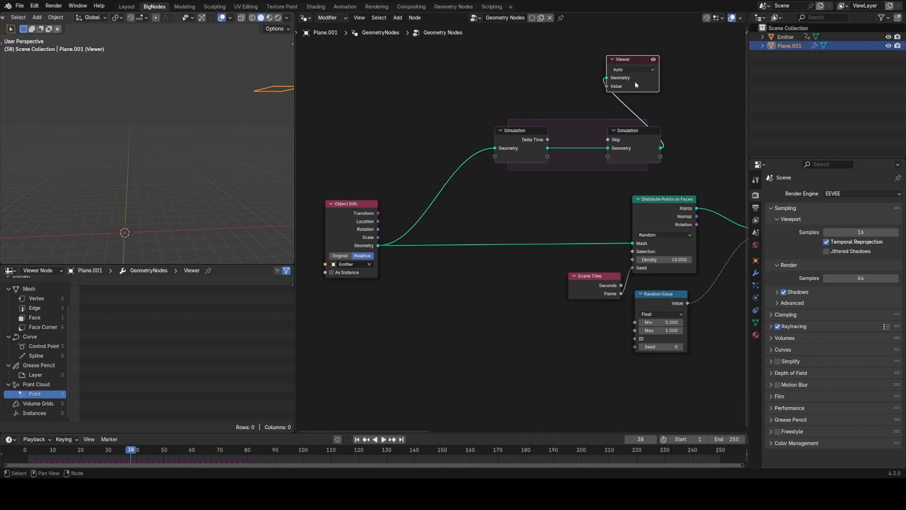
middle_click_drag(699, 114, 569, 139)
key("g")
left_click(665, 216)
- Play the animation from frame 0 to watch the Simulation zone's output in the viewport
left_click_drag(91, 448, 26, 450)
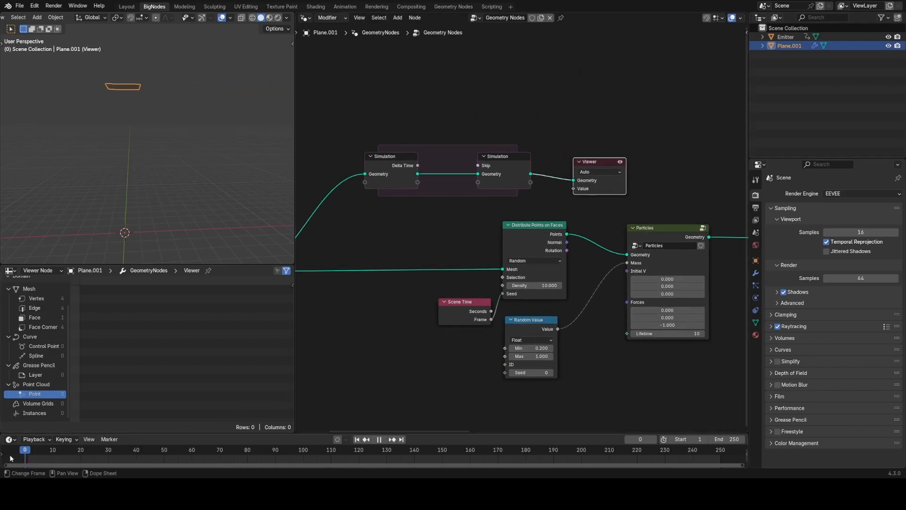
key("space")
middle_click_drag(129, 123, 166, 173)
key("space")
- Compare the Object Info geometry with the Simulation zone's output in the Viewer, leaving the Viewer beside the zone
middle_click_drag(463, 221, 643, 241)
left_click(429, 292, "ctrl+shift")
middle_click_drag(574, 269, 418, 288)
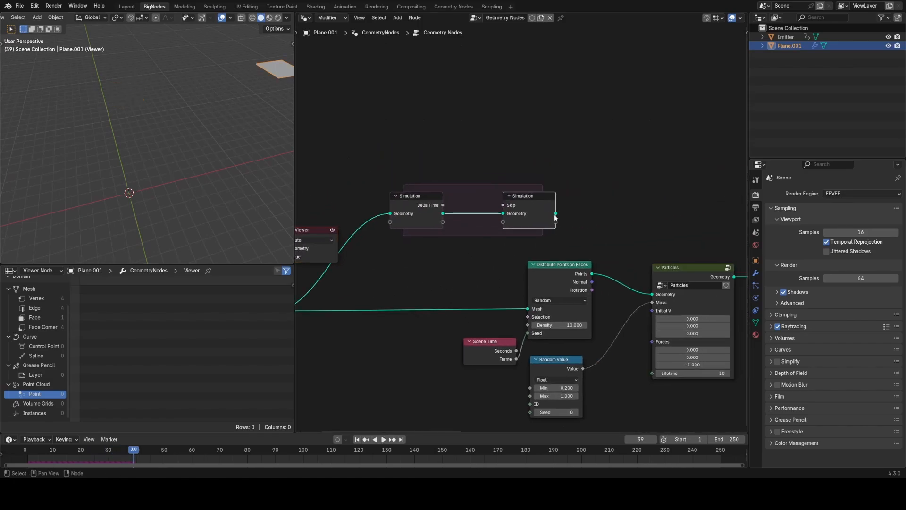
left_click(553, 209, "ctrl+shift")
key("g")
left_click(638, 238)
- Spread the Object Info node and the two Simulation zone nodes apart horizontally to make room before and inside the zone
middle_click_drag(480, 214, 658, 205)
scroll(658, 205, "down", 4)
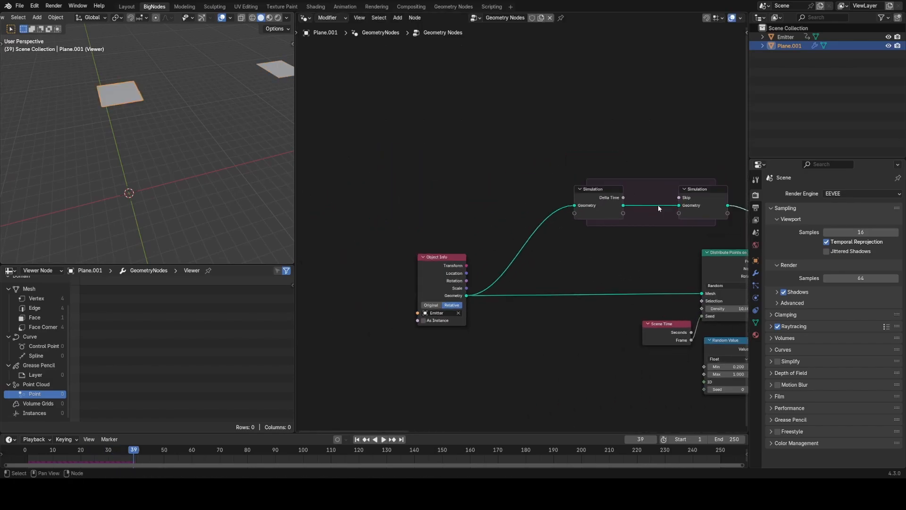
left_click_drag(423, 162, 561, 341)
left_click_drag(458, 143, 662, 228)
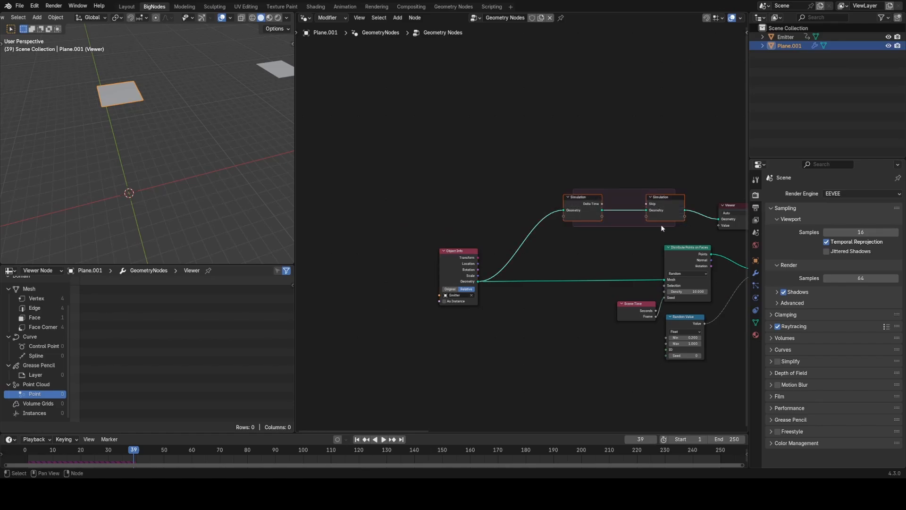
left_click(444, 267, "shift")
key("g")
key("x")
left_click(412, 245)
left_click_drag(508, 155, 516, 177)
left_click_drag(461, 170, 512, 251)
key("g")
key("x")
left_click(639, 222)
- Add a Set Position node on the geometry link inside the Simulation zone
middle_click_drag(479, 234, 536, 234)
scroll(533, 231, "up", 4)
key("shift+a")
type("set")
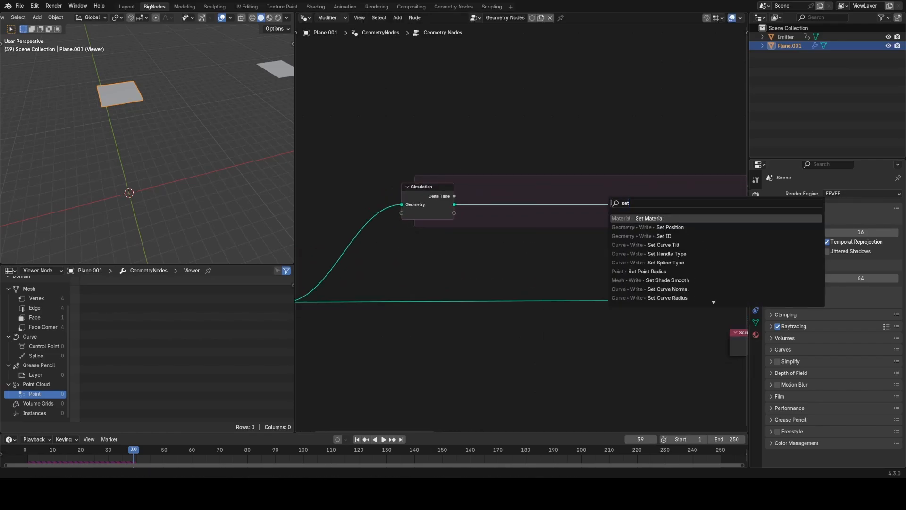
left_click(672, 226)
left_click(661, 225)
middle_click_drag(661, 225, 550, 207)
left_click_drag(549, 207, 507, 183)
middle_click_drag(435, 242, 509, 251)
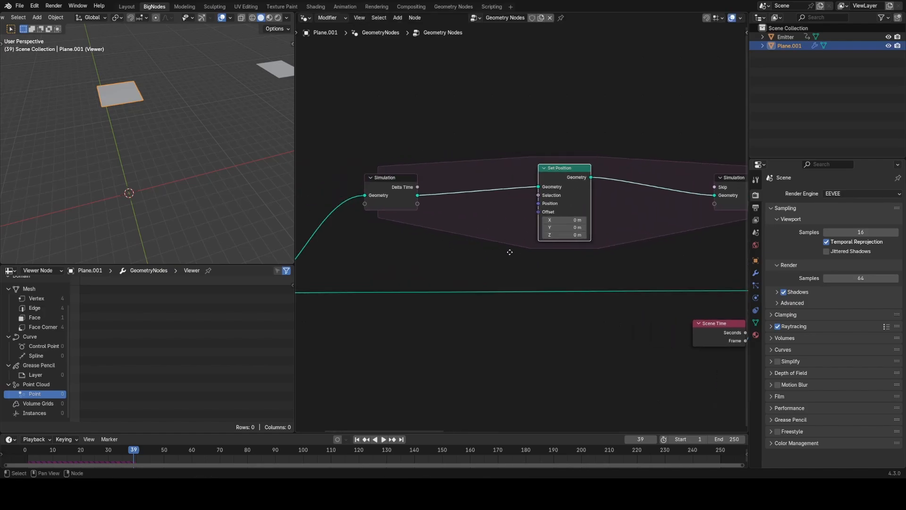
- Add a Sample Index node from the Object Info geometry below the Simulation input and set its data type to Vector
middle_click_drag(357, 303, 462, 303)
left_click_drag(353, 293, 465, 255)
type("sample in")
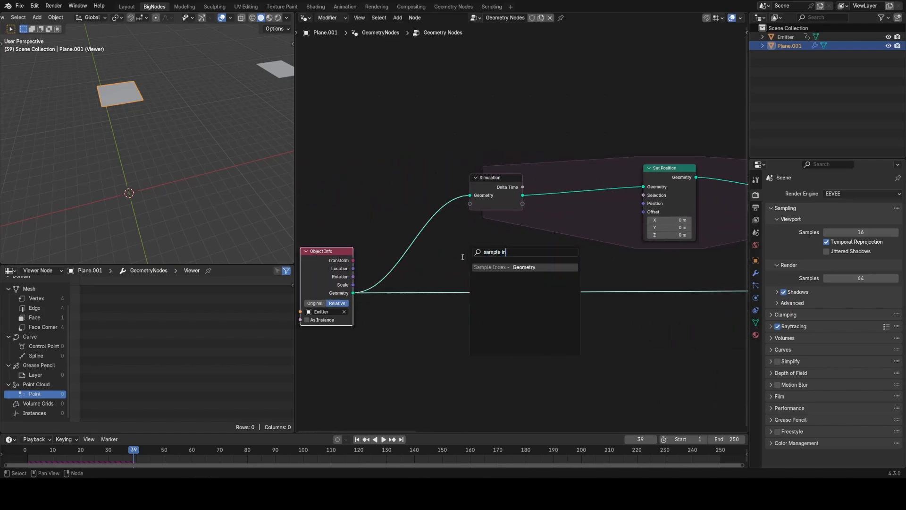
key("Return")
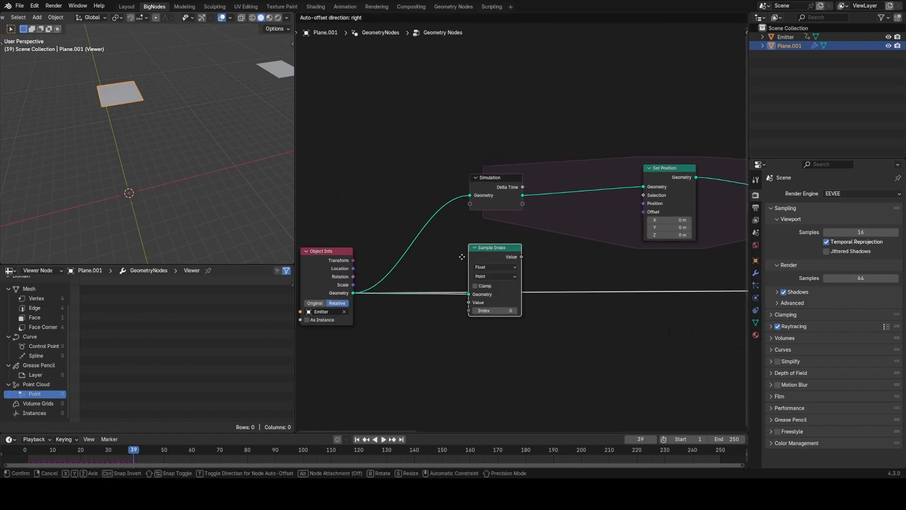
left_click(464, 229)
left_click(495, 239)
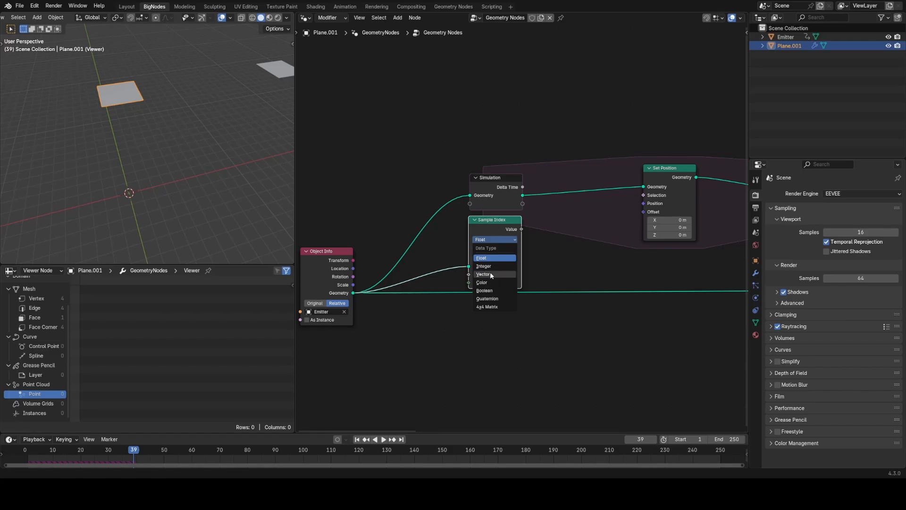
- Feed a new Position node into the Value input of Sample Index
left_click_drag(468, 275, 372, 289)
type("pos")
key("Return")
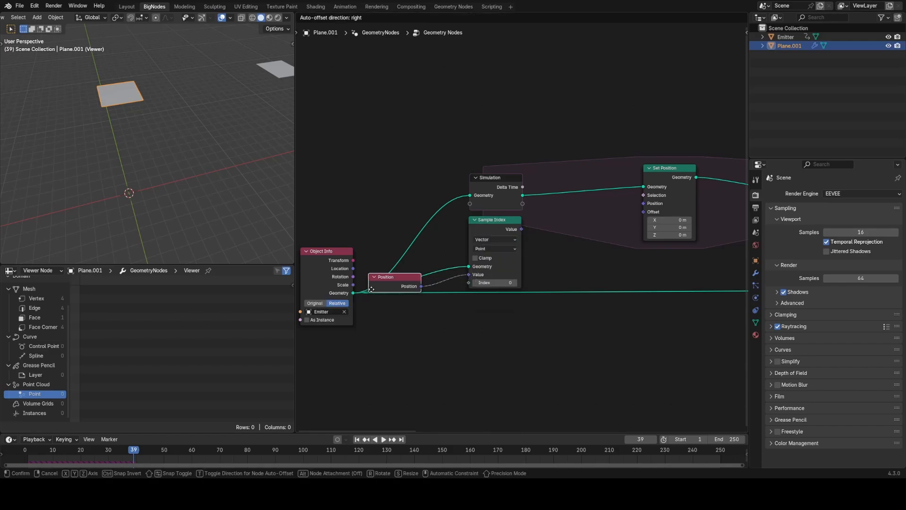
left_click(374, 260)
- Feed a new Index node into the Index input of Sample Index and line up the Position node with it
scroll(495, 290, "up", 2)
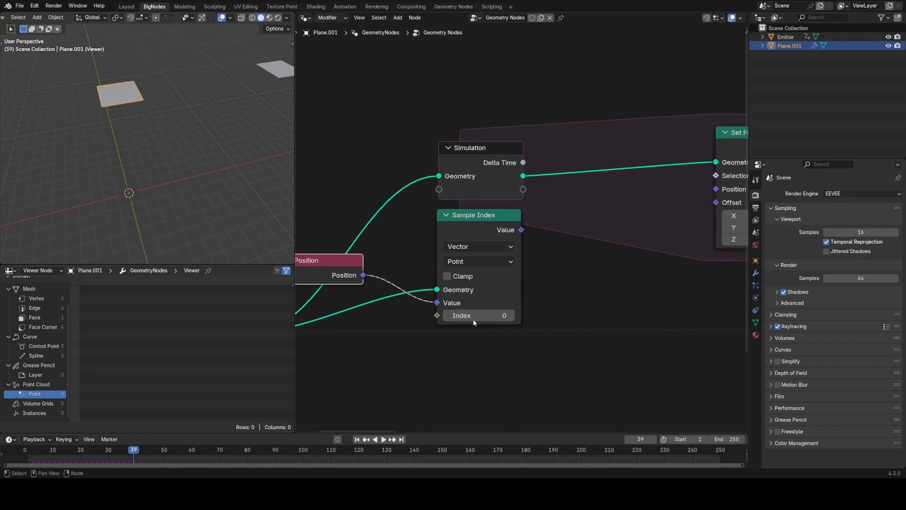
middle_click_drag(455, 285, 519, 230)
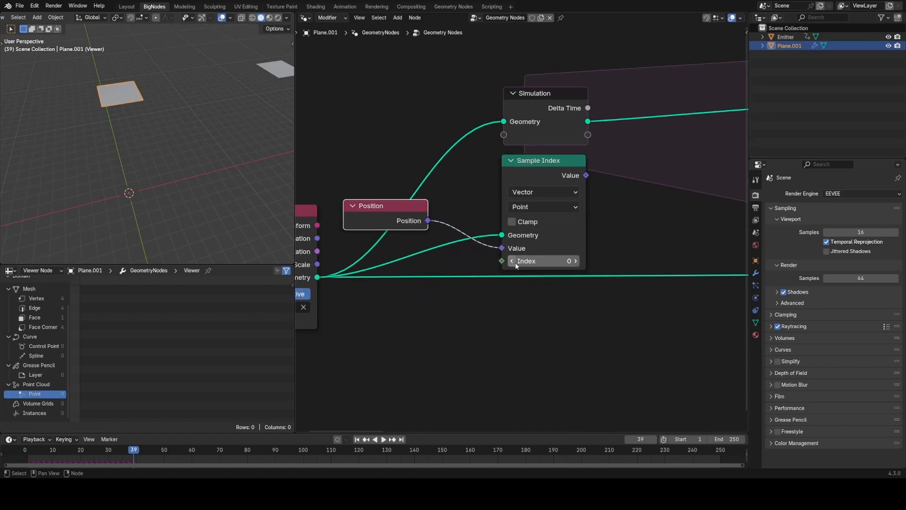
left_click_drag(501, 261, 462, 269)
type("inde")
key("Return")
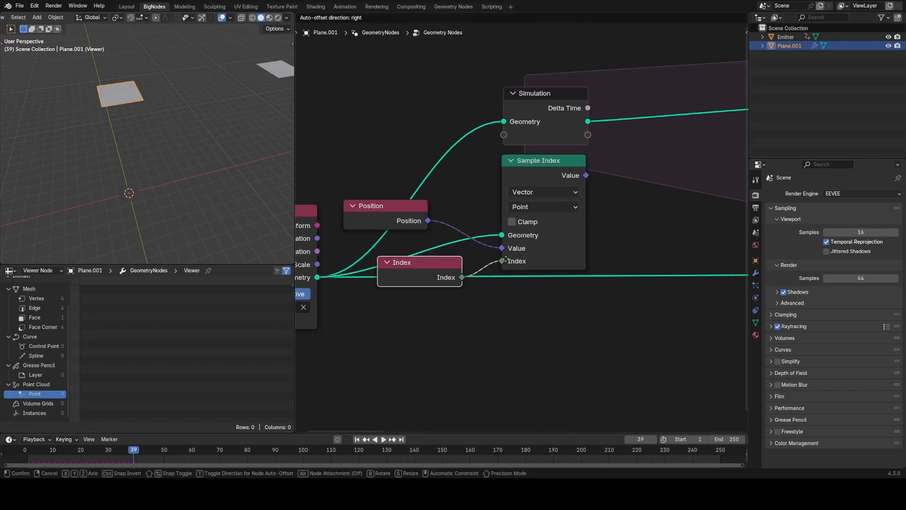
left_click(513, 230)
left_click(390, 225)
left_click_drag(390, 225, 432, 217)
- Connect the Sample Index value to the Position input of Set Position
middle_click_drag(568, 179, 439, 255)
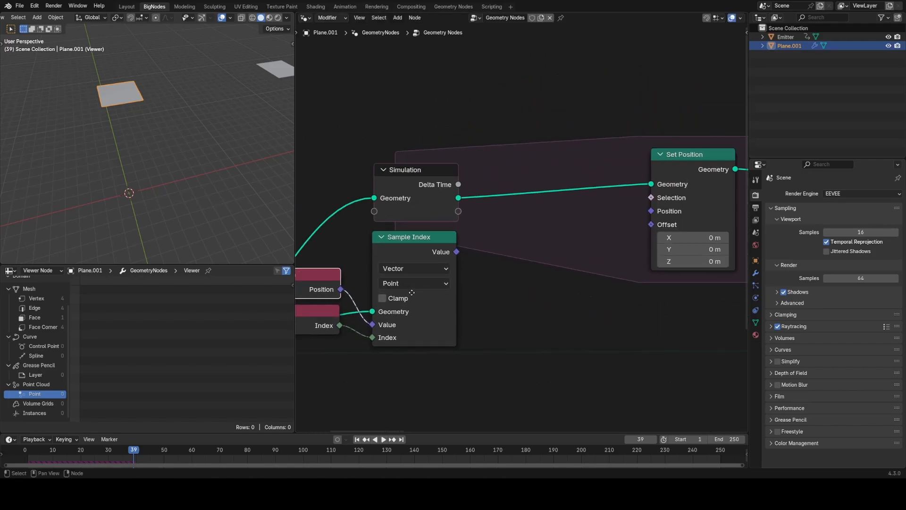
scroll(439, 255, "down", 4)
left_click_drag(452, 252, 464, 255)
left_click_drag(612, 221, 598, 222)
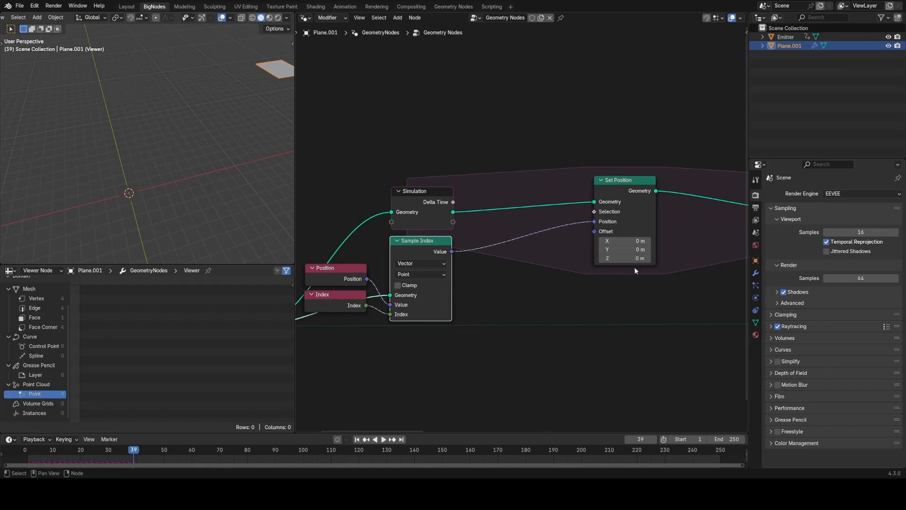
- Play the animation from the start to check the emitter's motion through the Simulation zone, then return to frame 0
middle_click_drag(635, 269, 493, 260)
scroll(493, 261, "down", 2)
scroll(561, 262, "down", 4)
left_click_drag(80, 450, 27, 450)
key("space")
key("space")
left_click(22, 454)
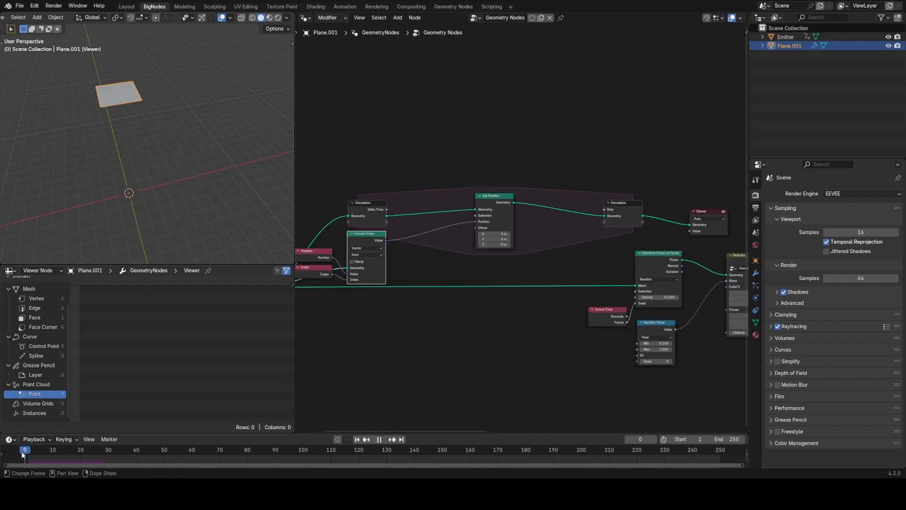
- Insert a Store Named Attribute node between the Simulation input and Set Position, with its data type set to Vector
scroll(519, 225, "up", 2)
left_click_drag(511, 193, 506, 215)
middle_click_drag(442, 199, 504, 203)
key("shift+a")
type("sto")
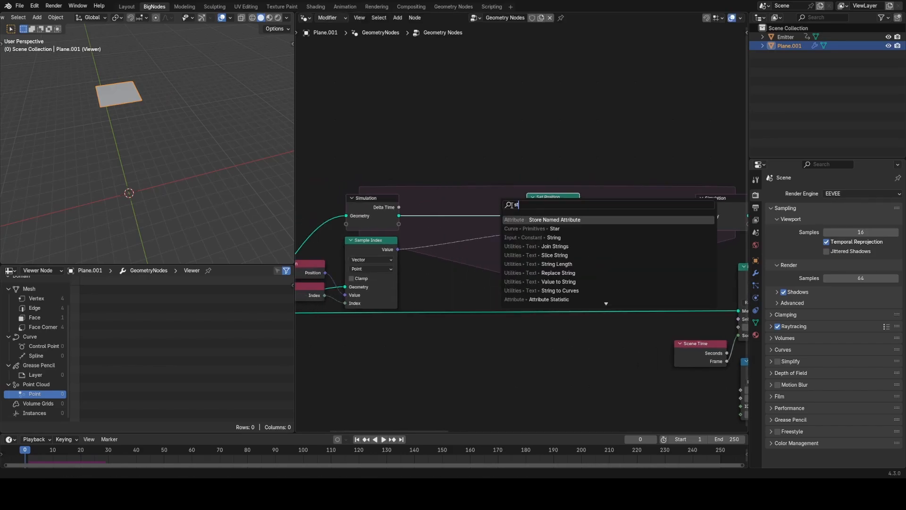
key("Return")
left_click(442, 145)
left_click(472, 167)
left_click(480, 200)
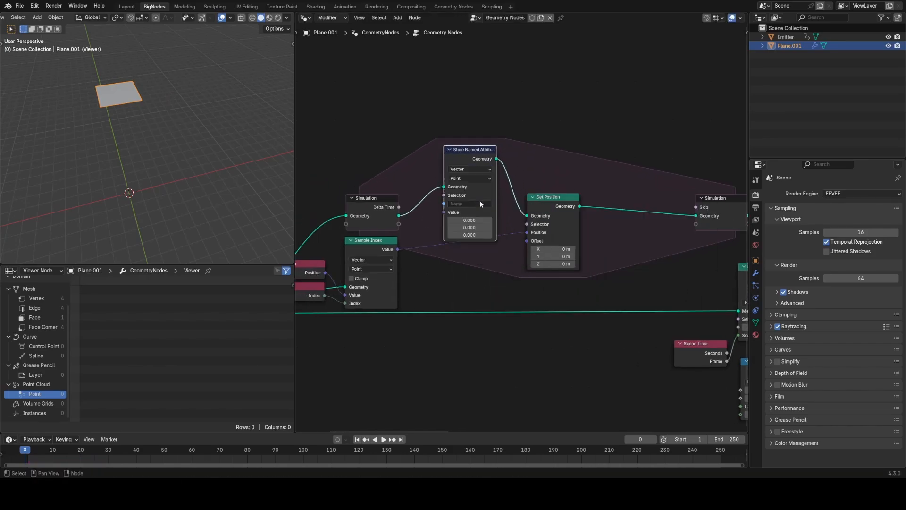
- Name the stored attribute prev_pos and feed a duplicated Position node into its Value
left_click(471, 203)
type("prev")
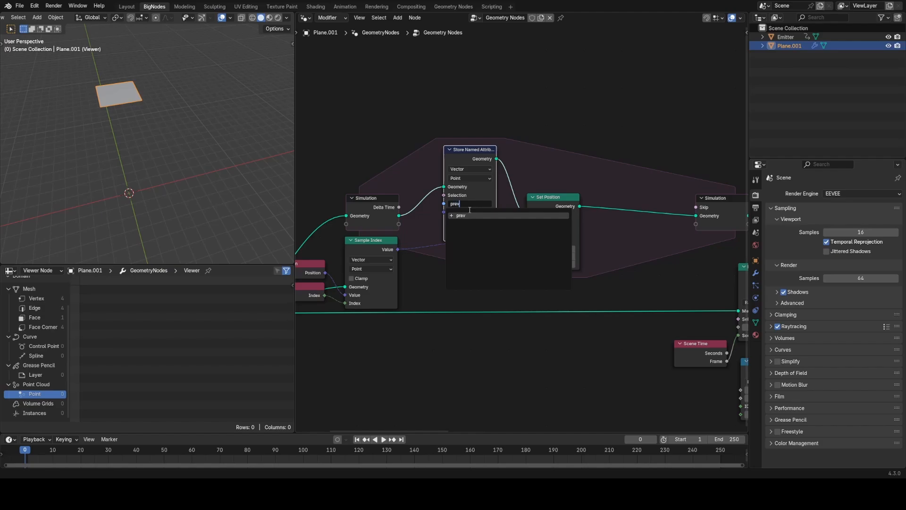
type("_pos")
key("Return")
left_click(318, 269)
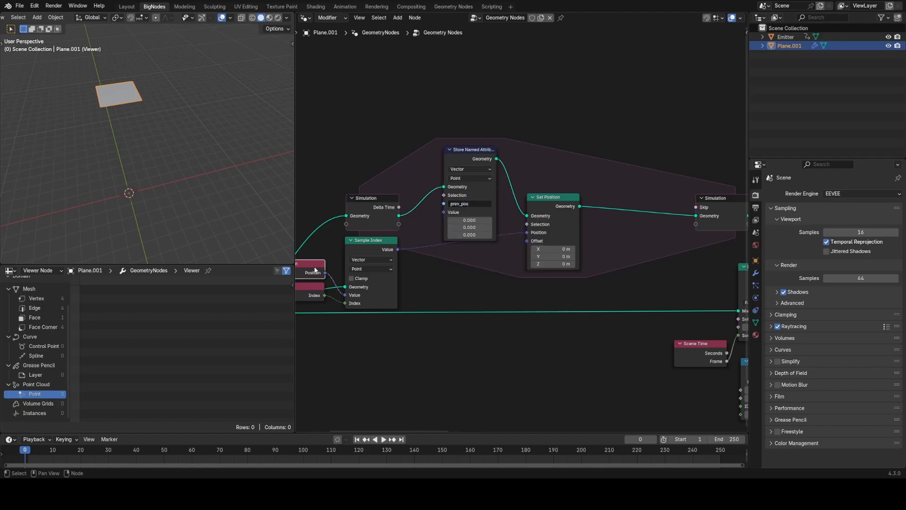
key("shift+d")
left_click(367, 149)
left_click_drag(433, 207, 444, 212)
left_click_drag(340, 142, 366, 137)
- Duplicate the Store Named Attribute node, insert it after Set Position, and name its attribute velocity
middle_click_drag(548, 172, 433, 147)
scroll(433, 147, "up", 2)
key("shift+a")
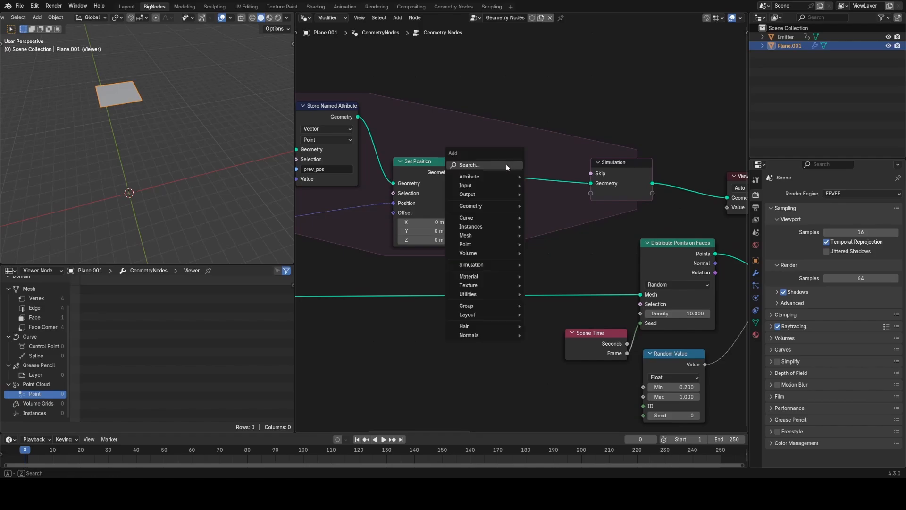
left_click(336, 120)
key("shift+d")
left_click(551, 158)
left_click(544, 209)
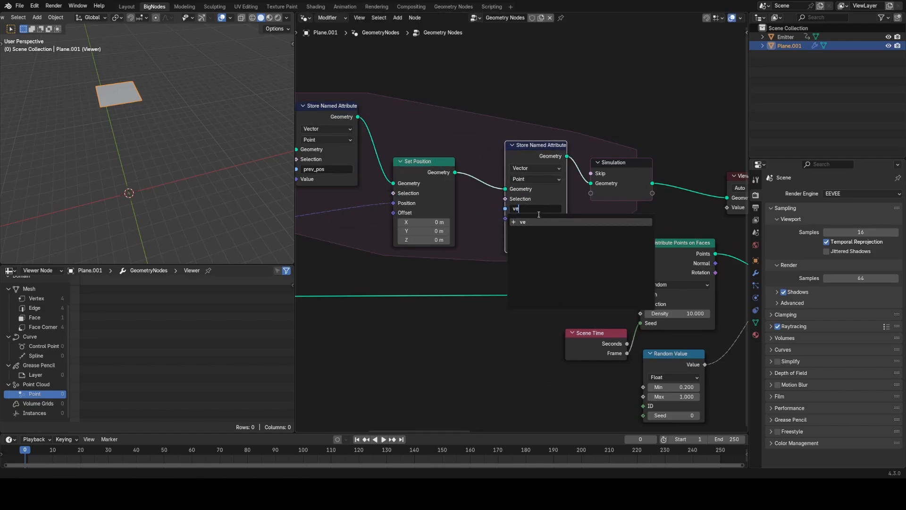
type("velocity")
key("Return")
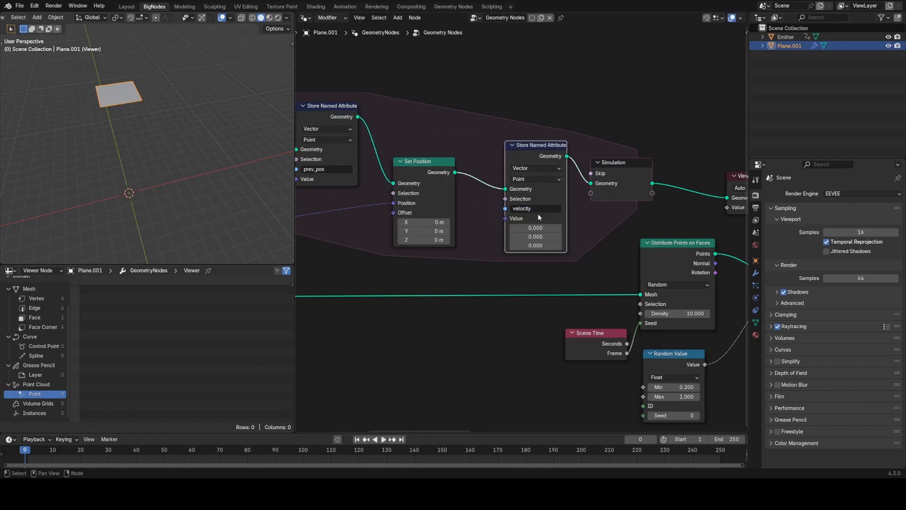
- Move the whole Simulation zone with its helper nodes up and away from the particle nodes
scroll(539, 217, "down", 6)
left_click_drag(400, 121, 632, 262)
key("g")
left_click(420, 169)
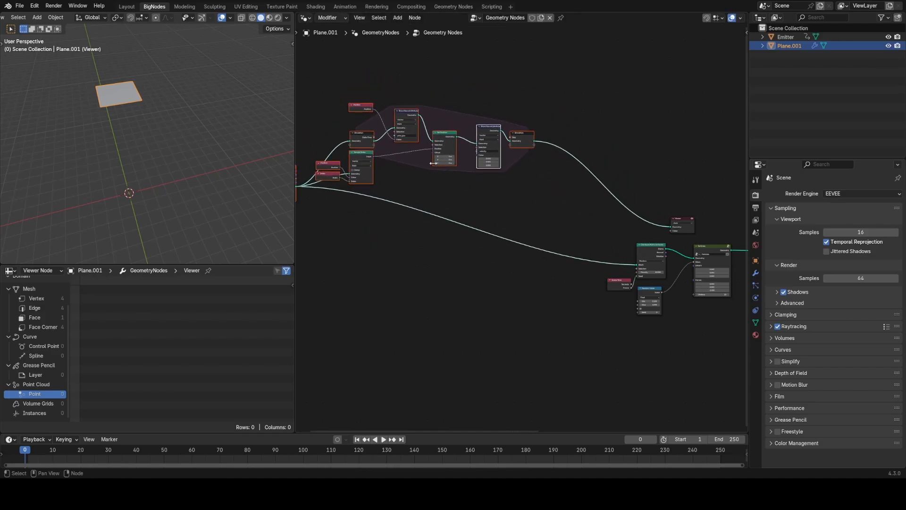
- Reposition the Object Info node and add a reroute to tidy its geometry links into the Simulation zone
middle_click_drag(420, 193, 555, 249)
scroll(555, 250, "up", 4)
left_click(555, 249)
left_click_drag(369, 225, 302, 314)
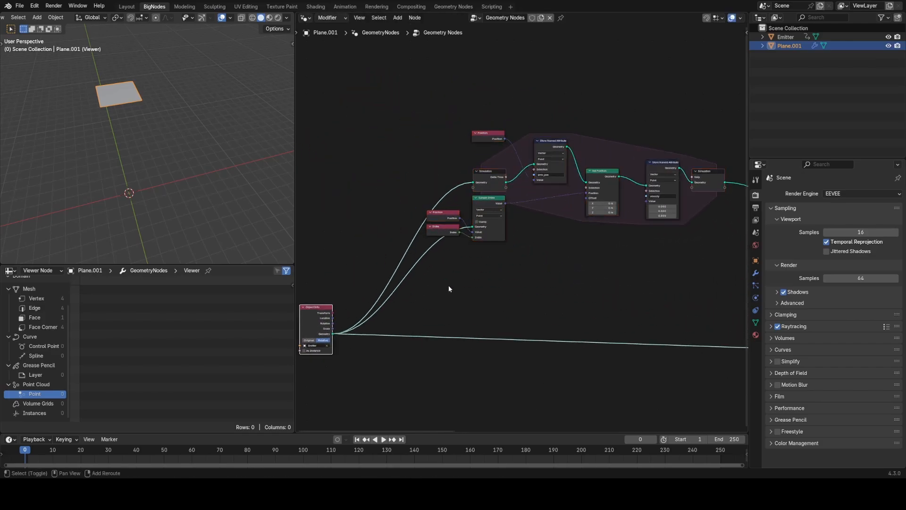
right_click_drag(448, 285, 380, 253, "shift")
key("g")
left_click(380, 152)
left_click(575, 259)
- Duplicate the Position node and place the copy below Set Position
scroll(460, 188, "up", 6)
middle_click_drag(590, 214, 496, 235)
left_click(355, 116)
key("shift+d")
left_click(535, 264)
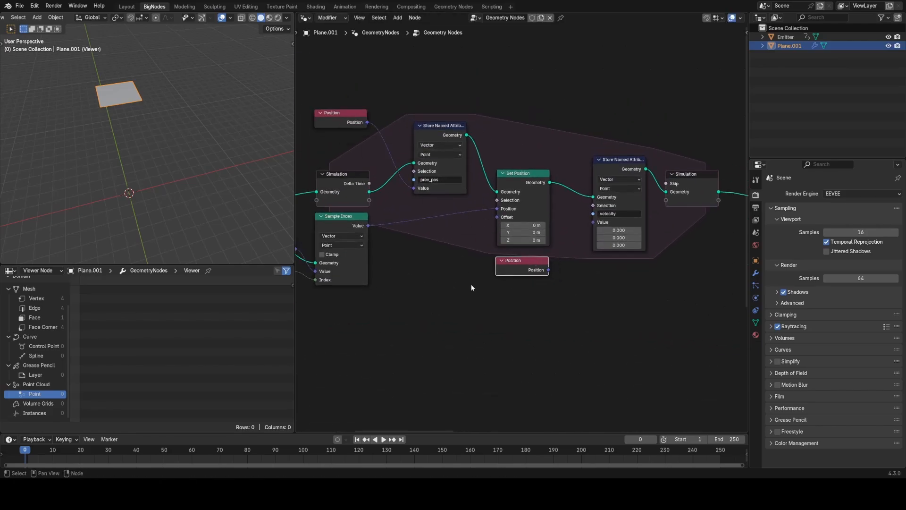
- Add a Named Attribute node below the Position copy, set to Vector and reading prev_pos
key("shift+a")
type("na")
key("Return")
left_click(523, 304)
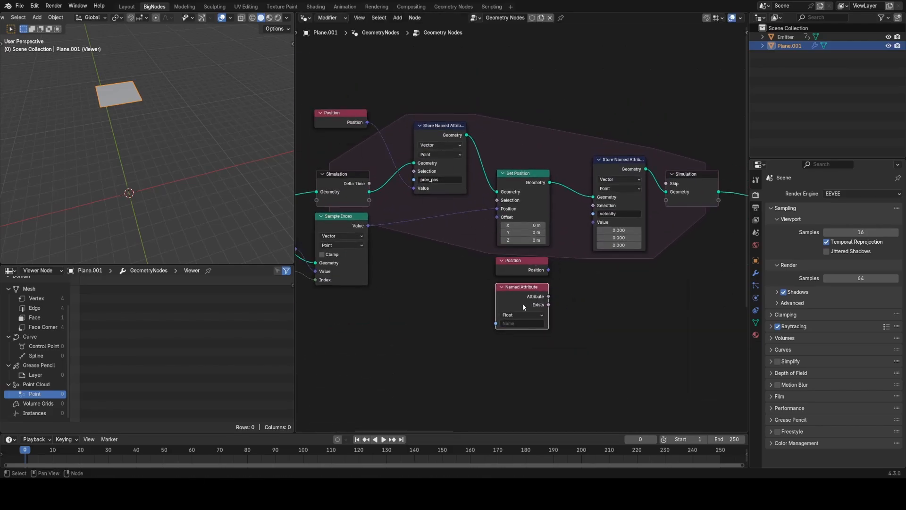
left_click(523, 324)
key("Escape")
left_click(514, 323)
type("prev_pos")
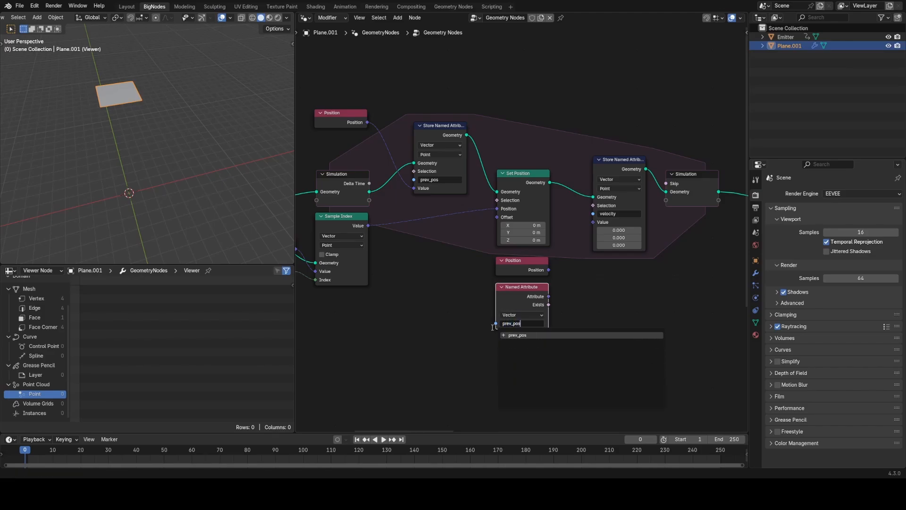
key("Return")
- Combine Position and the prev_pos attribute in a Vector Math node set to Subtract, and collapse the node
scroll(491, 326, "up", 4)
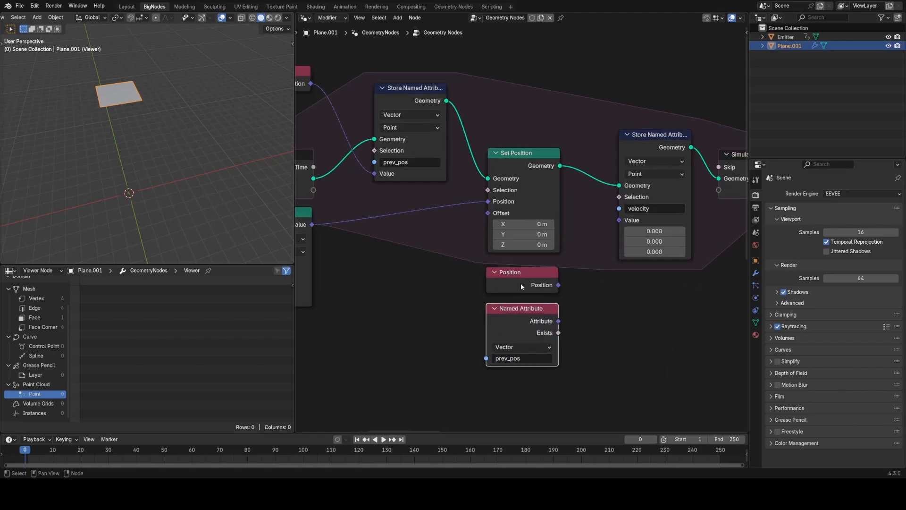
right_click_drag(520, 284, 524, 315, "ctrl+shift")
middle_click_drag(607, 322, 559, 303)
left_click(572, 296)
left_click(590, 324)
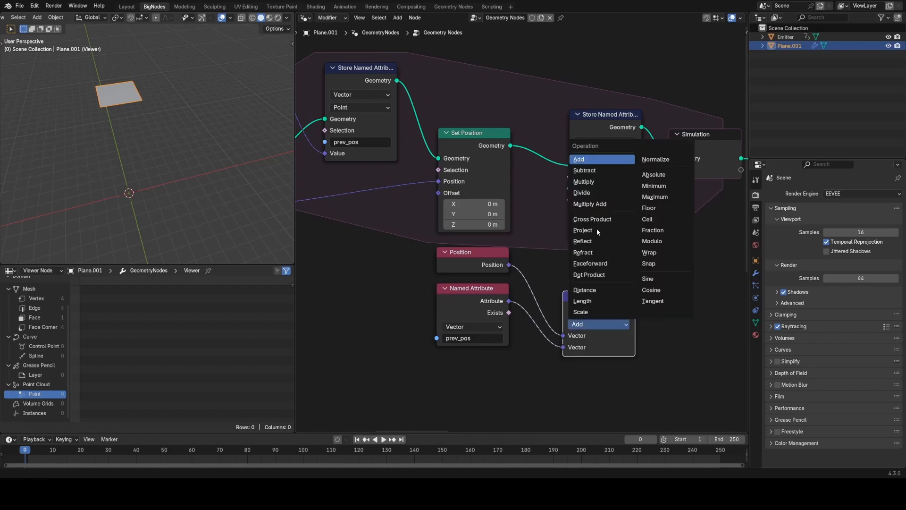
left_click(590, 183)
left_click(572, 296)
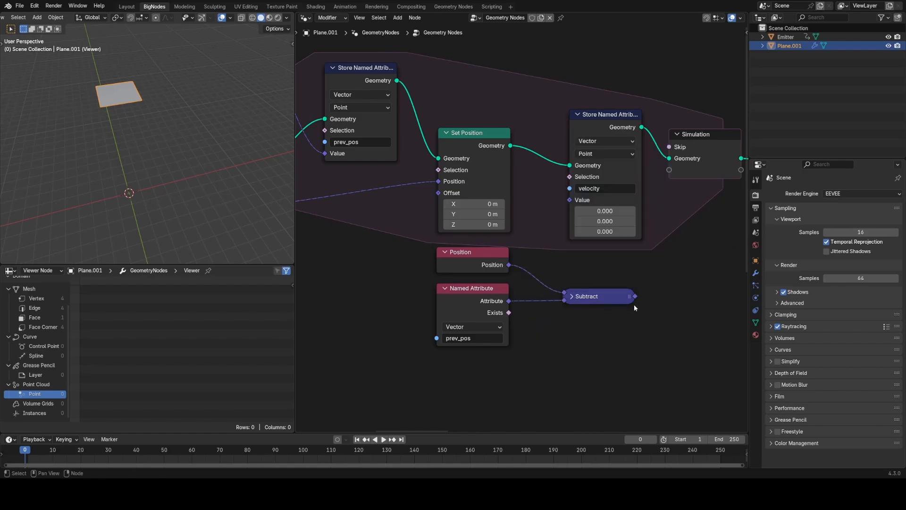
- Connect the Subtract result to the velocity attribute's Value and move that Store Named Attribute and the Simulation output farther along X
left_click_drag(570, 200, 570, 200)
middle_click_drag(678, 275, 490, 284)
scroll(490, 283, "down", 5)
left_click_drag(449, 140, 581, 259)
key("g")
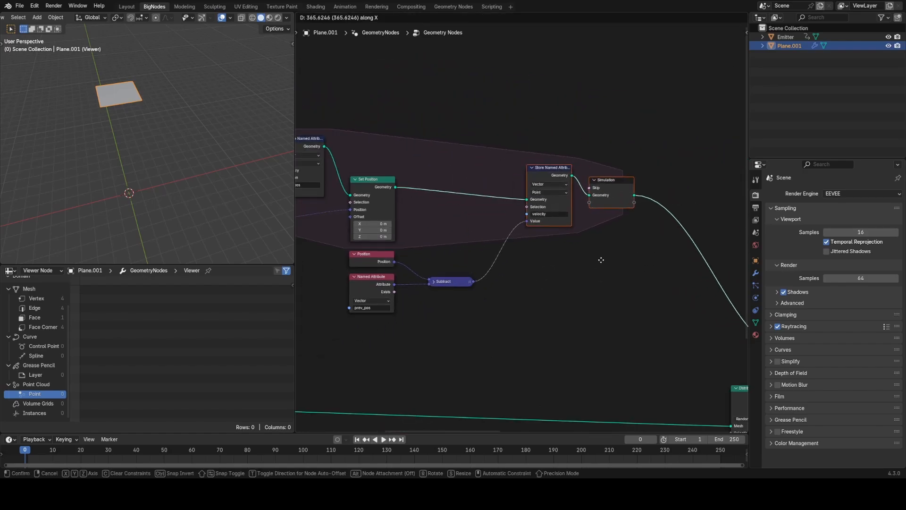
left_click(601, 259)
- Group the Simulation zone and its helper nodes into one velocity calculation node group and return to the parent tree
middle_click_drag(511, 239, 635, 214)
scroll(557, 177, "down", 5)
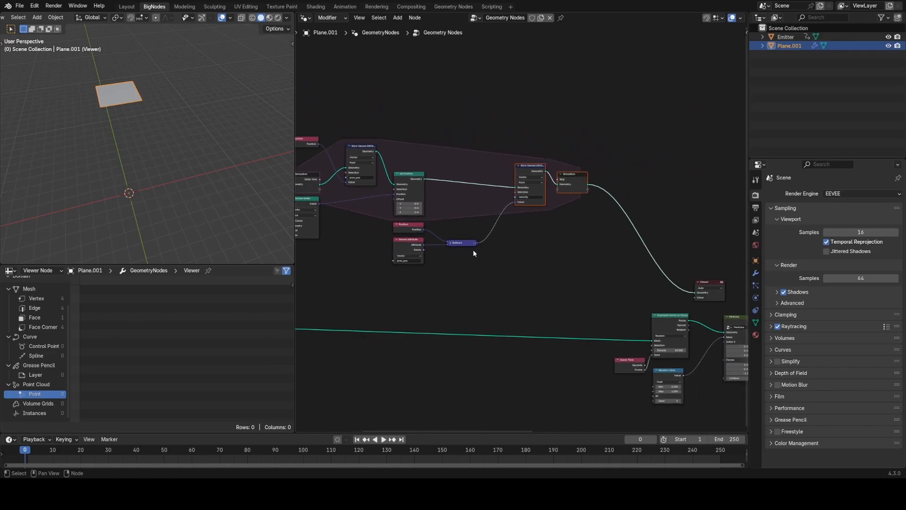
left_click_drag(409, 154, 600, 259)
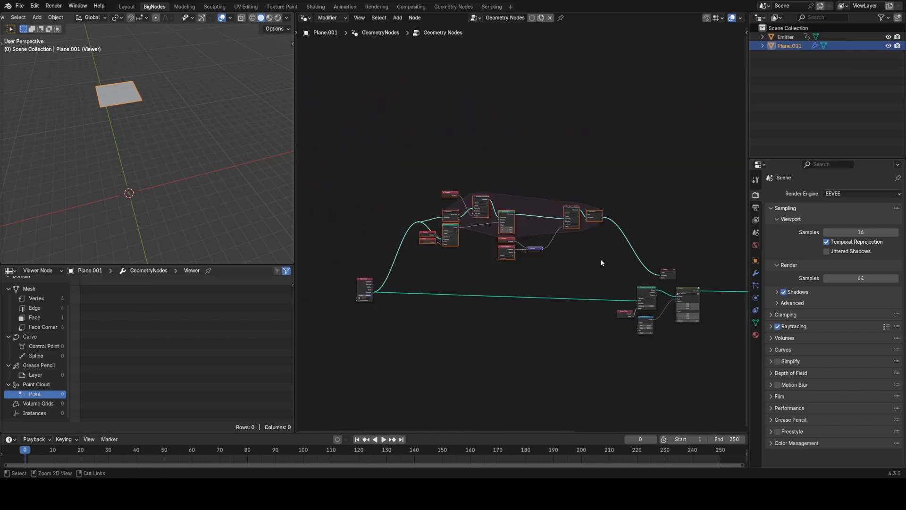
key("ctrl+g")
key("Tab")
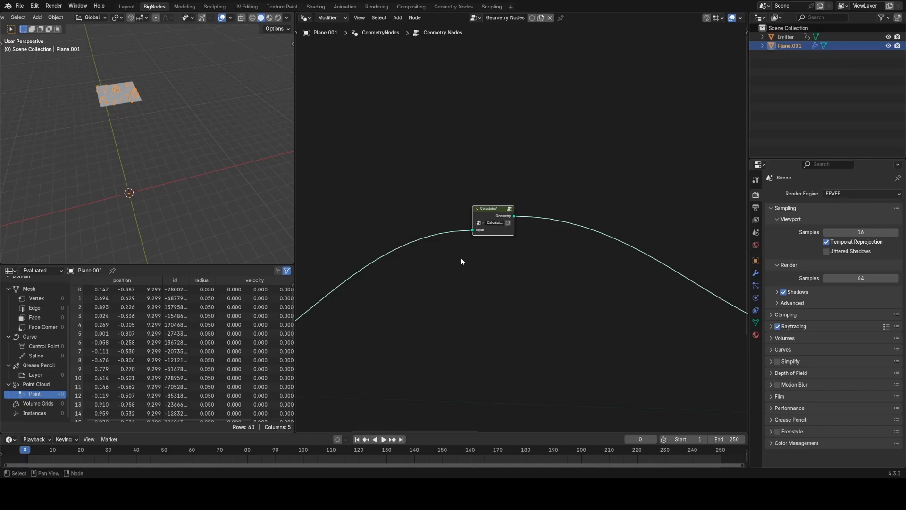
- Move the new group node closer to the main node chain and activate the Viewer on its output
key("g")
left_click(496, 305)
middle_click_drag(529, 351, 530, 216)
scroll(500, 184, "down", 3)
scroll(495, 175, "up", 3)
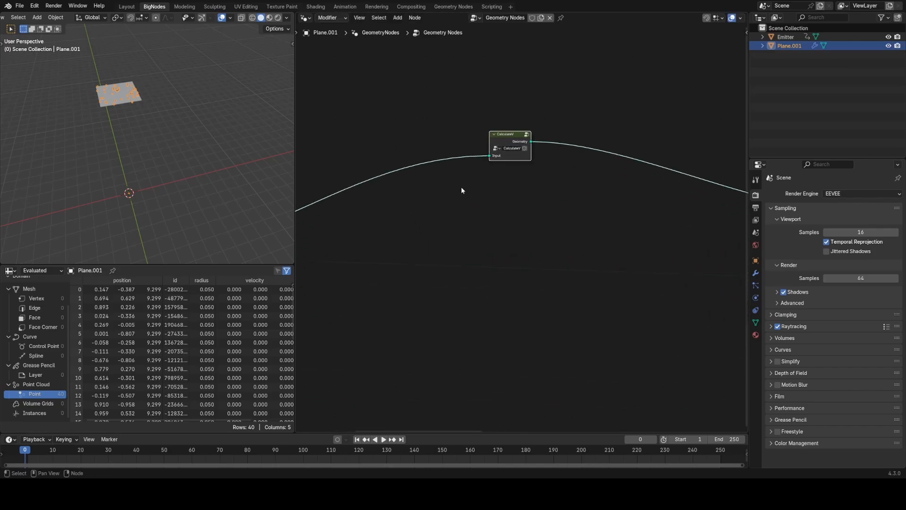
scroll(496, 207, "down", 5)
middle_click_drag(584, 203, 476, 230)
left_click(654, 249)
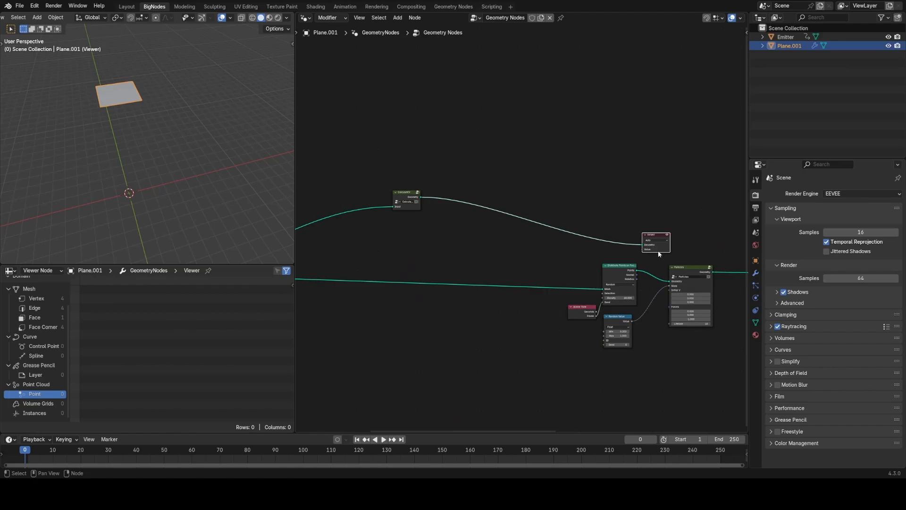
- Move the Viewer beside the velocity group node and show the mesh vertex data in the spreadsheet
key("g")
left_click(505, 198)
left_click(36, 300)
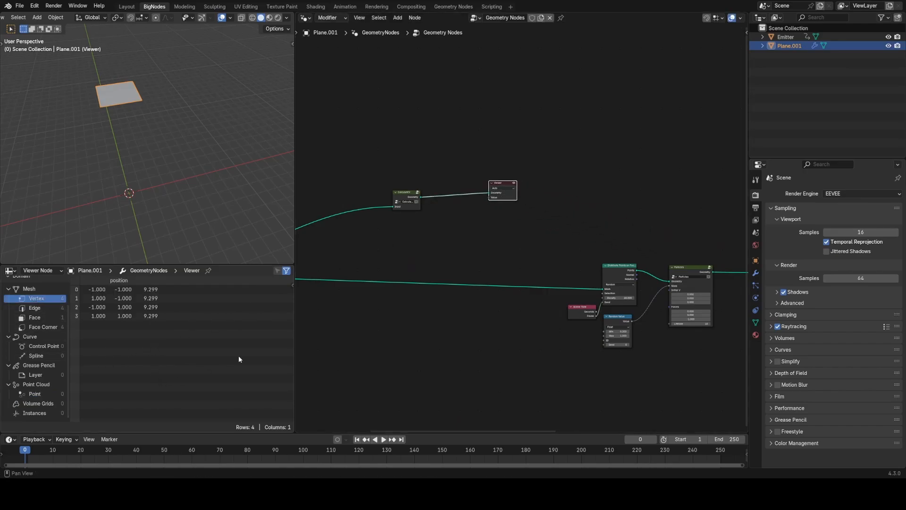
- Play the animation from the start several times and examine the position, prev_pos and velocity attributes of the vertices
key("space")
left_click(14, 451)
key("space")
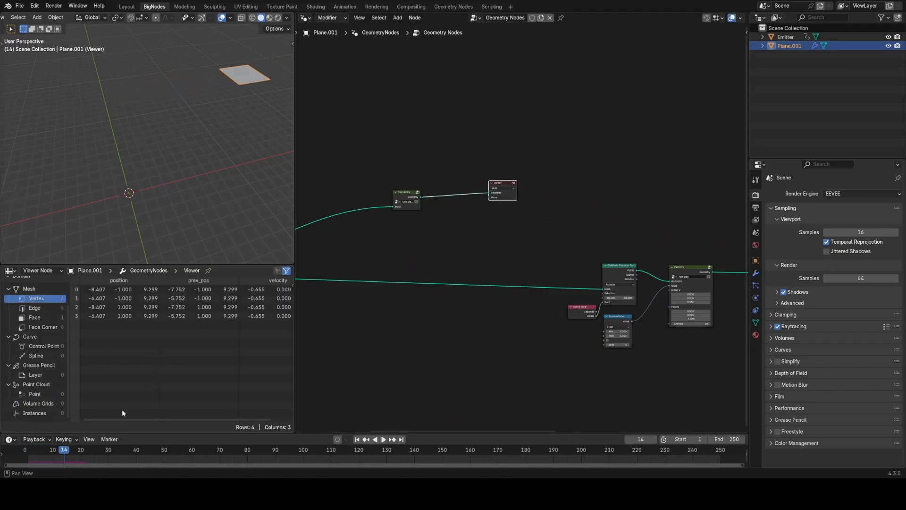
left_click_drag(114, 417, 154, 419)
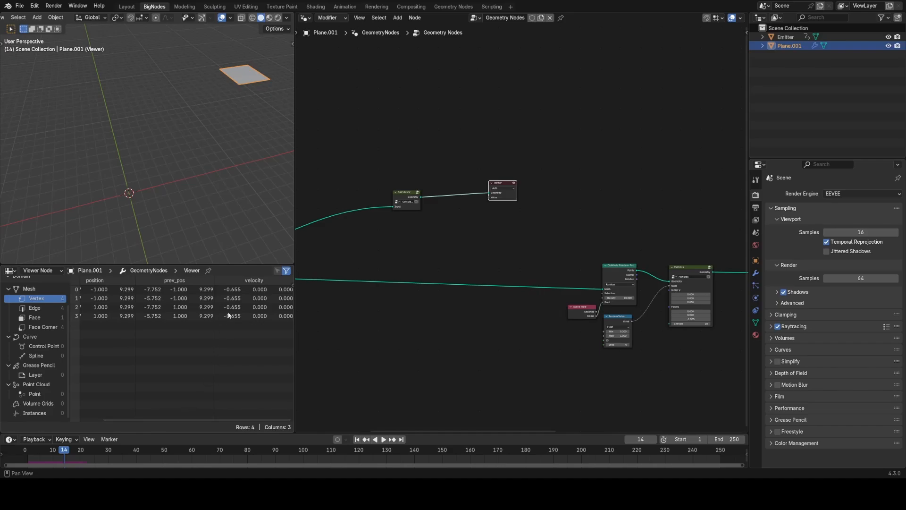
key("space")
key("space")
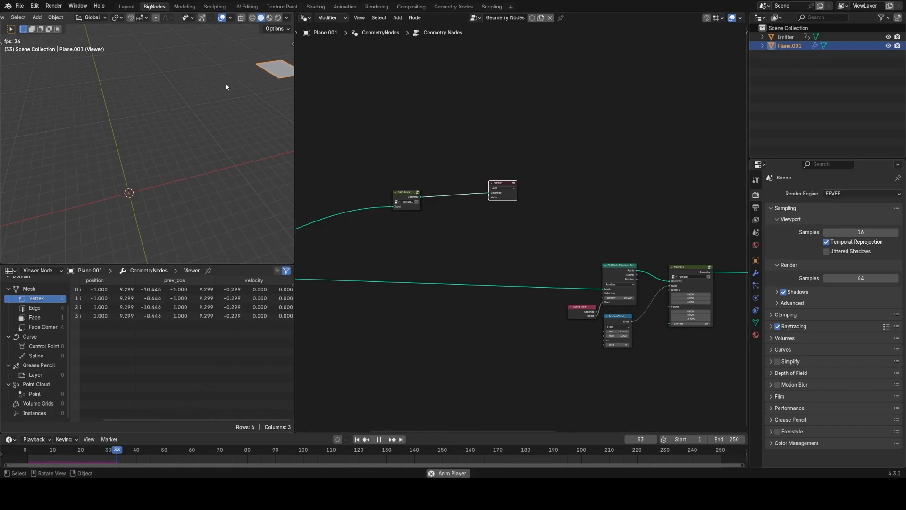
key("space")
left_click_drag(94, 453, 27, 456)
key("space")
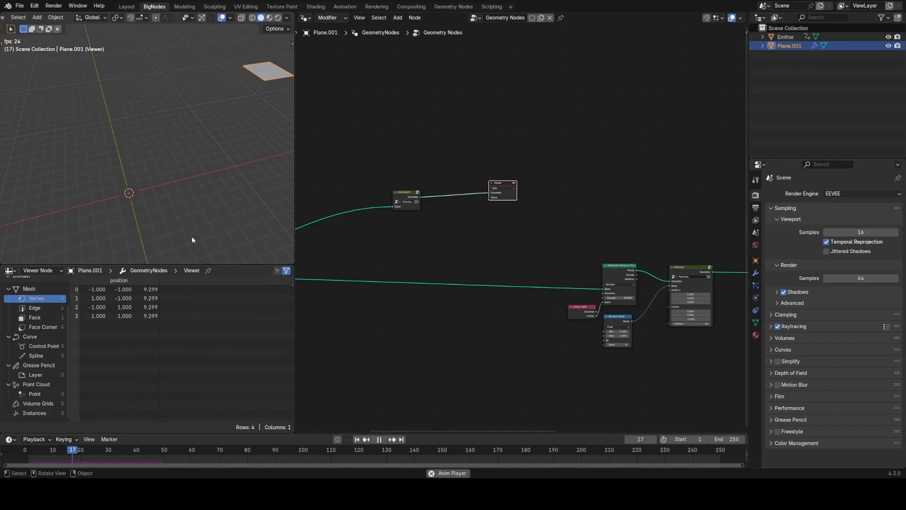
key("space")
key("space")
key("space")
- Move the Object Info node and the velocity group node closer to the Distribute Points on Faces node
middle_click_drag(307, 234, 401, 251)
scroll(400, 250, "down", 5)
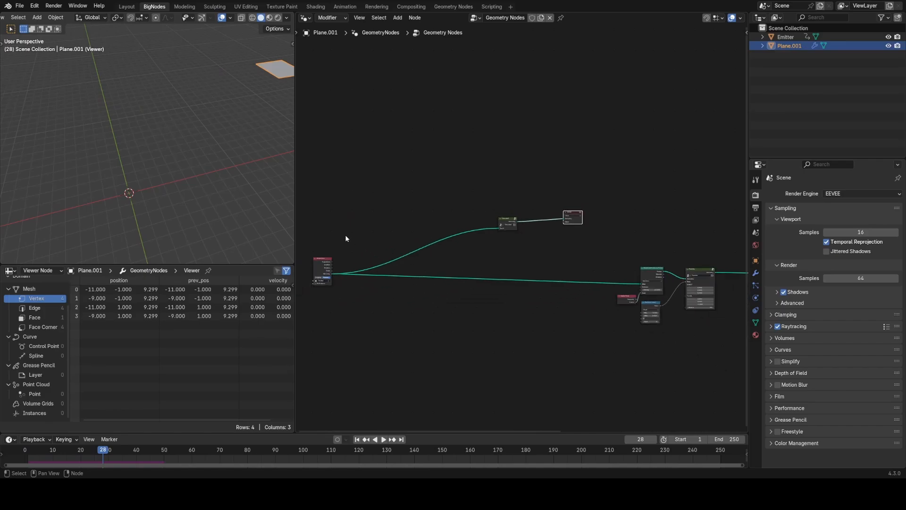
left_click_drag(305, 243, 422, 322)
key("g")
left_click(576, 329)
scroll(517, 227, "up", 5)
left_click_drag(508, 216, 573, 261)
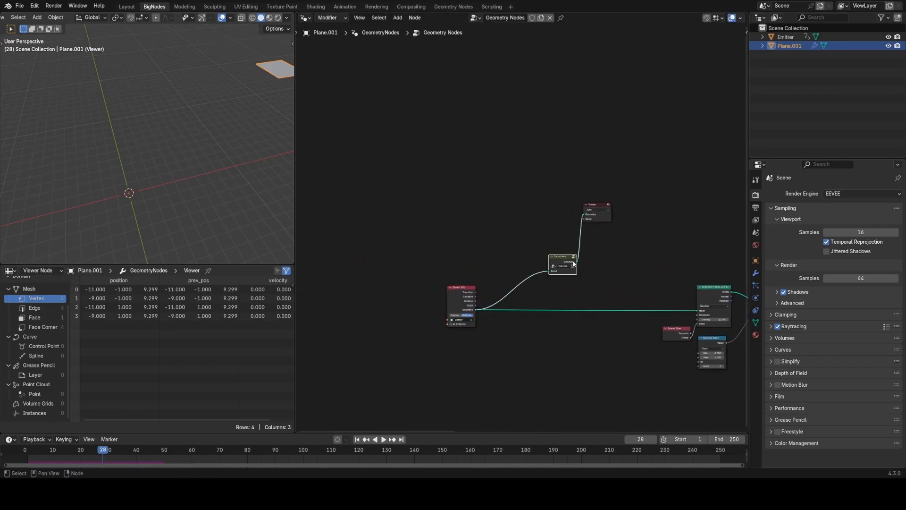
- Delete the Viewer node attached to the CalculateV group
middle_click_drag(694, 290, 586, 273)
scroll(586, 273, "up", 5)
middle_click_drag(726, 317, 651, 302)
middle_click_drag(520, 262, 546, 255)
scroll(547, 252, "down", 2)
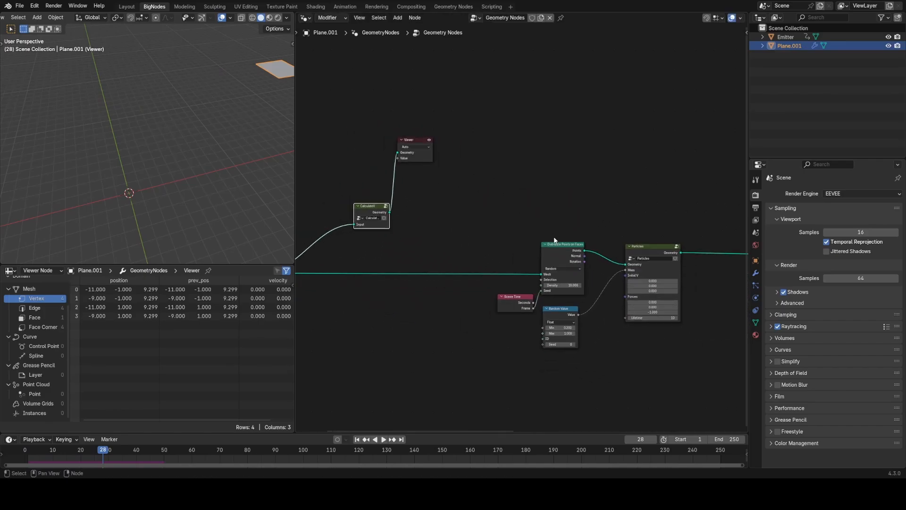
key("g")
left_click(549, 227)
key("x")
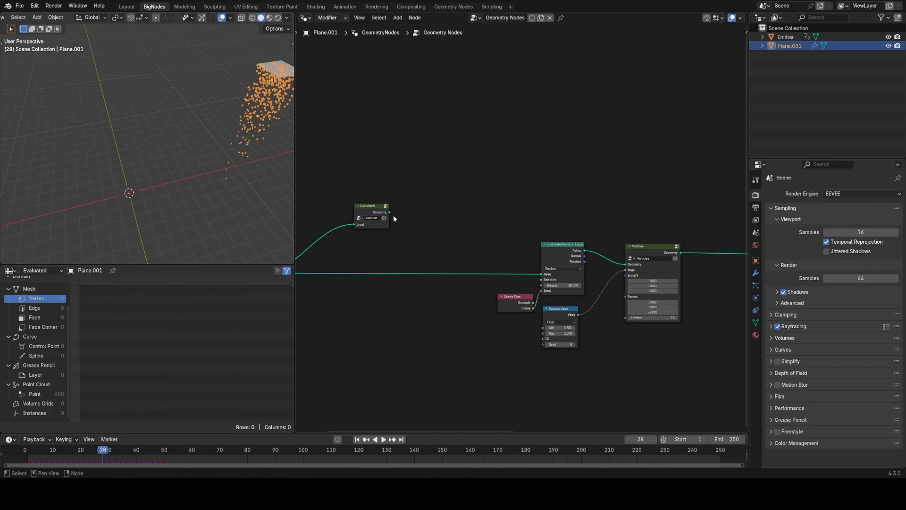
- Shift the CalculateV group nearer the particle nodes and add a Sample Index node fed by its Geometry output
left_click_drag(378, 211, 525, 171)
type("sa")
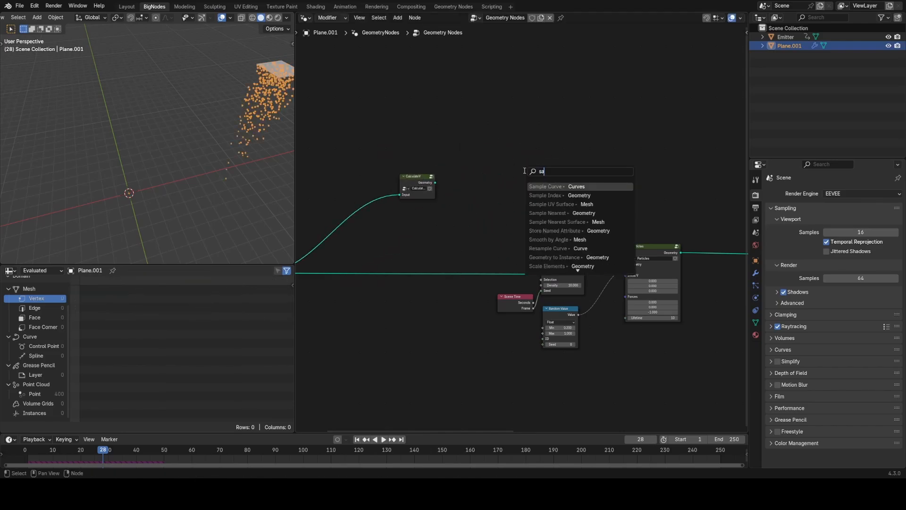
type("mple ind")
key("Return")
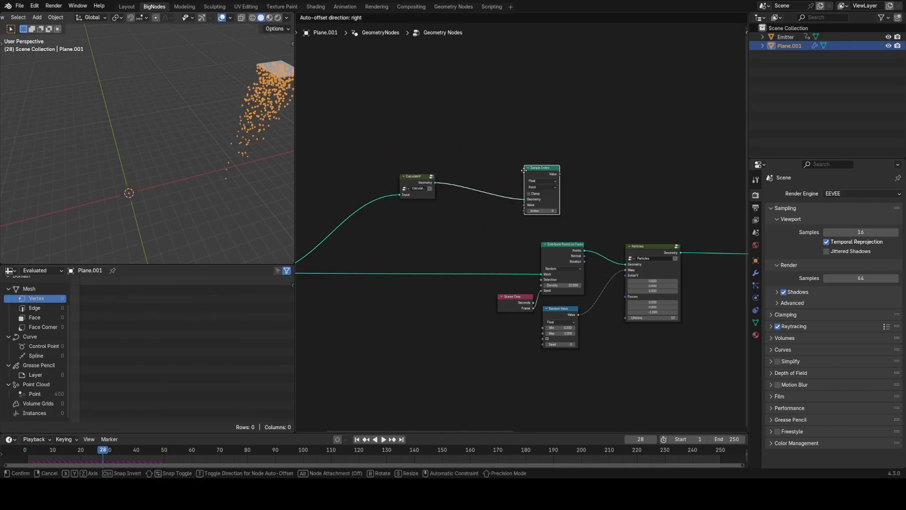
left_click(487, 171)
scroll(487, 172, "up", 6)
middle_click_drag(469, 174, 562, 210)
scroll(566, 188, "up", 2)
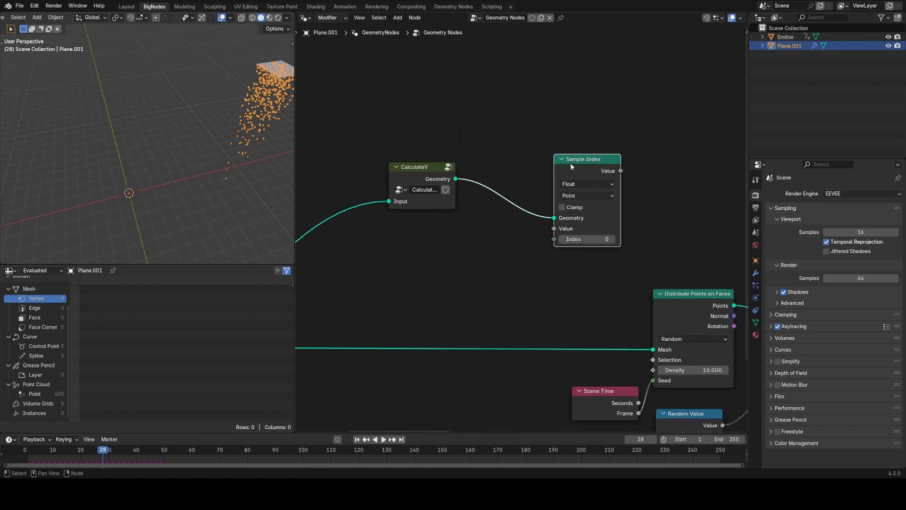
- Move the Sample Index node next to CalculateV and set its data type to Vector
left_click_drag(572, 165, 513, 165)
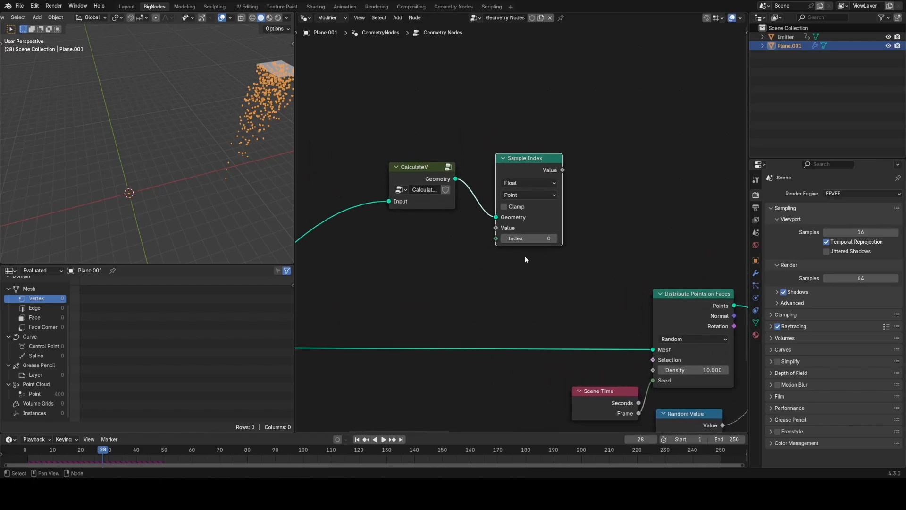
left_click(536, 184)
left_click(507, 218)
- Feed a Named Attribute called velocity into the Sample Index Value and connect the sampled Value to the Particles group's Initial V
left_click_drag(496, 228, 434, 260)
type("names")
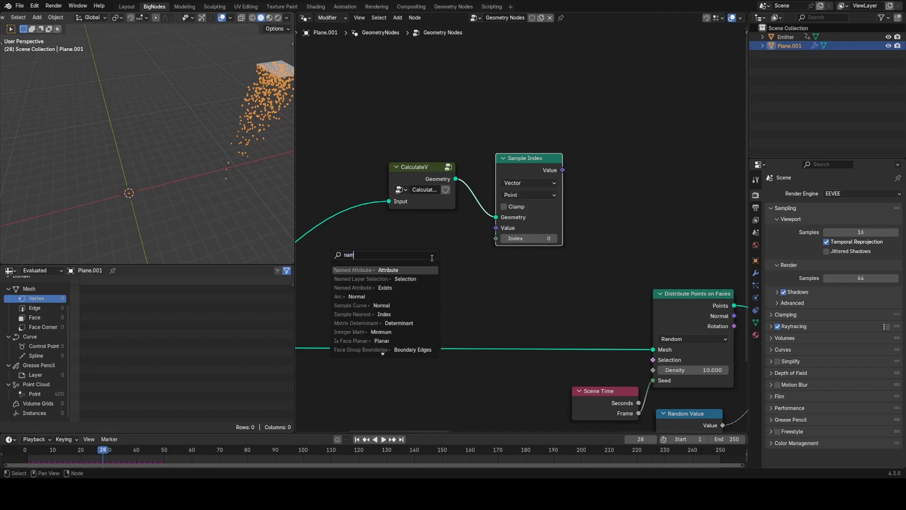
left_click(425, 279)
left_click(408, 273)
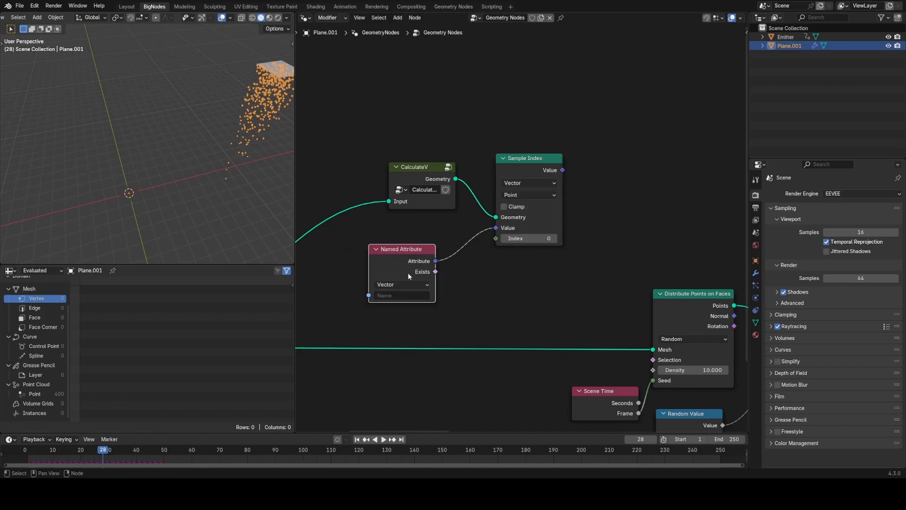
left_click(405, 293)
left_click(407, 309)
scroll(495, 295, "down", 2)
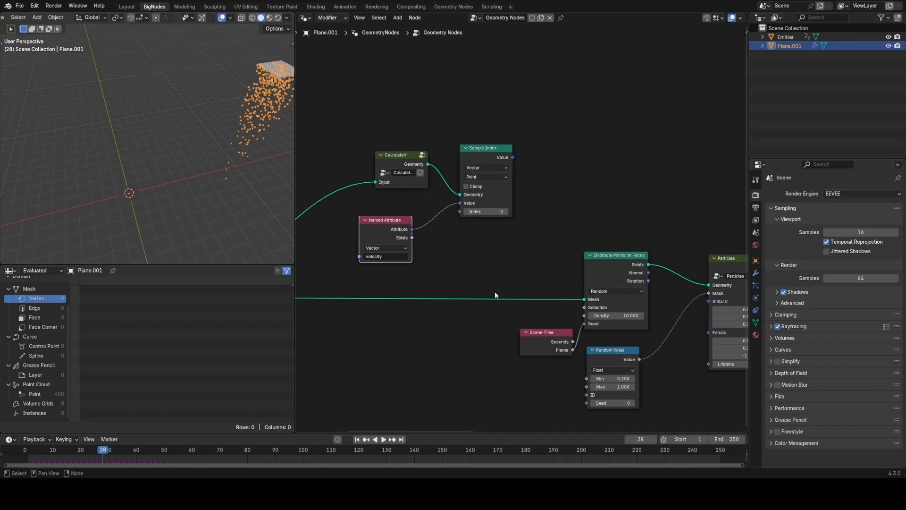
left_click_drag(513, 157, 704, 302)
middle_click_drag(694, 303, 565, 287)
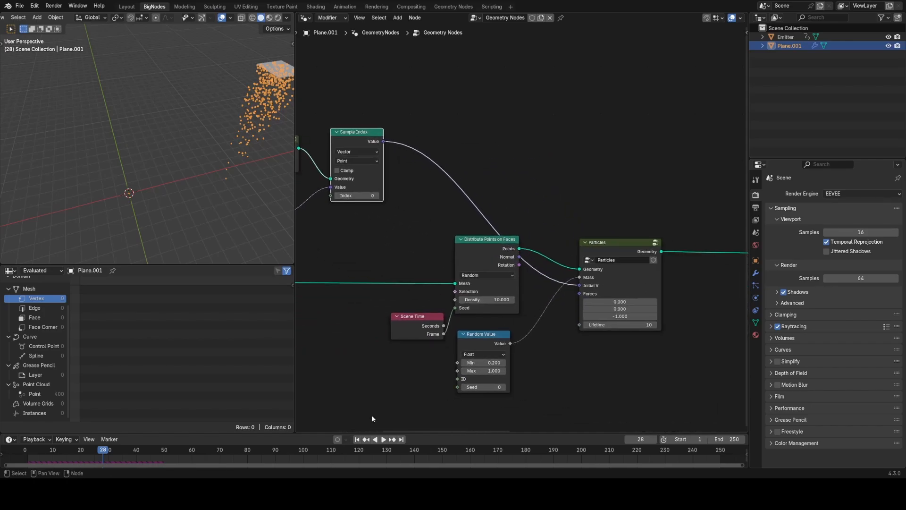
- Play the animation and examine how the particles inherit the moving emitter's velocity
left_click(20, 452)
key("space")
middle_click_drag(173, 176, 173, 237)
left_click(42, 457)
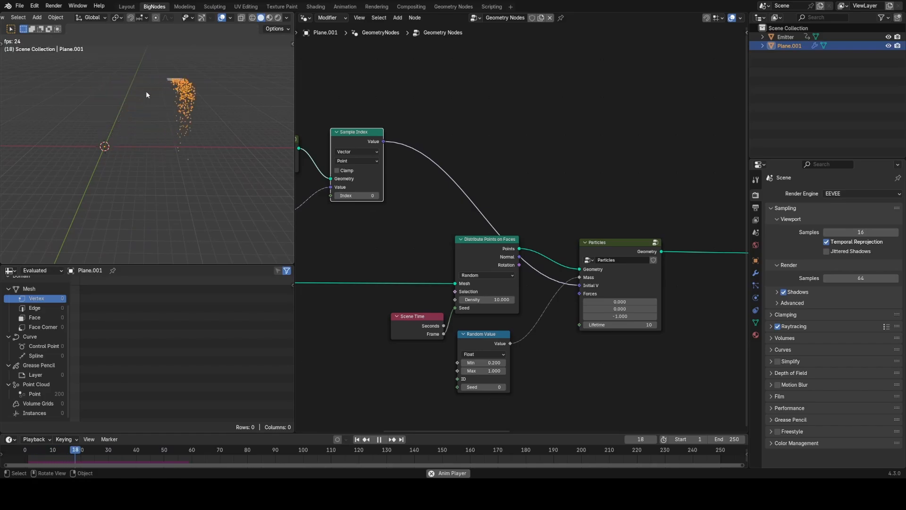
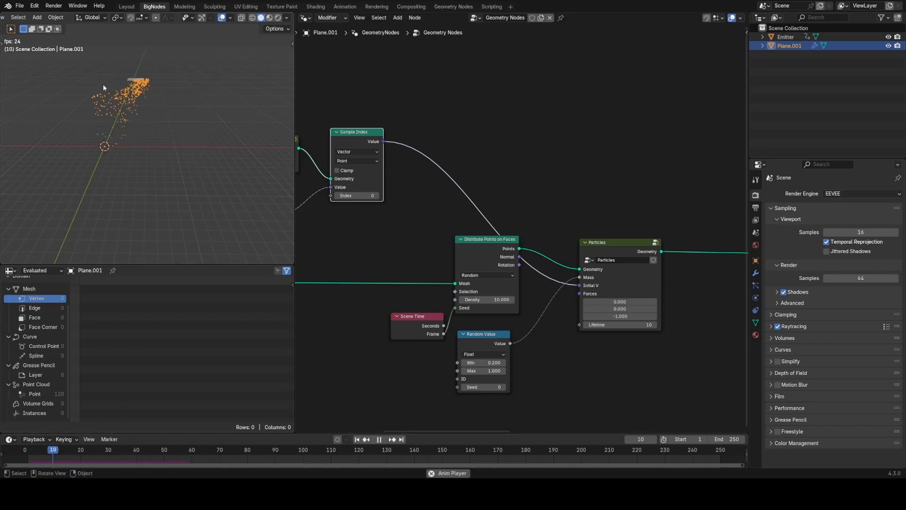
key("space")
scroll(657, 225, "down", 4)
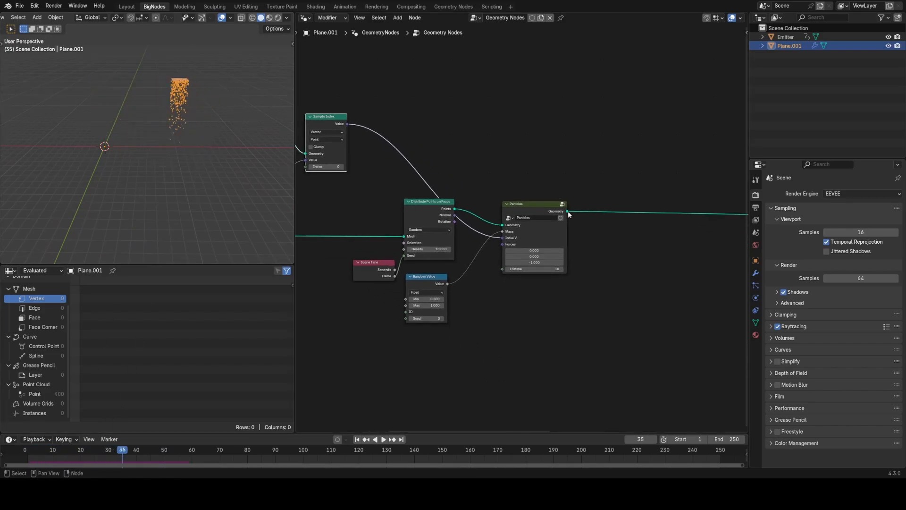
middle_click_drag(222, 105, 143, 111)
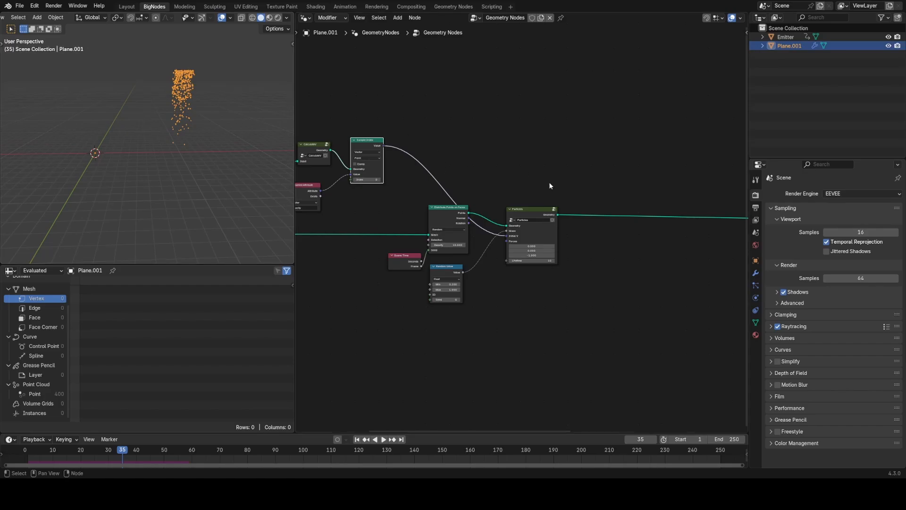
- Set the Particles group's Lifetime to 50 and replay the simulation from the first frame
scroll(527, 212, "up", 4)
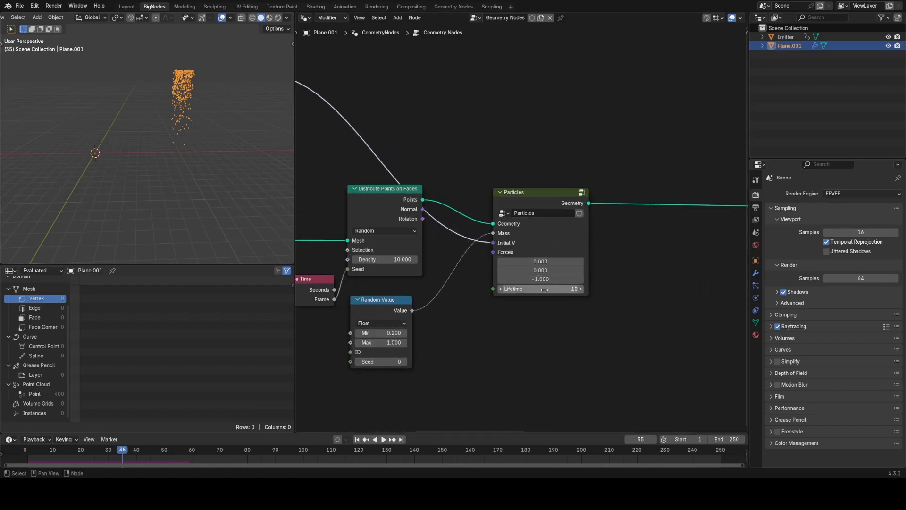
left_click(544, 289)
key("Return")
key("shift+Left")
key("space")
- Add a Grid mesh primitive node in the free area above the Particles group's output link
scroll(240, 142, "down", 3)
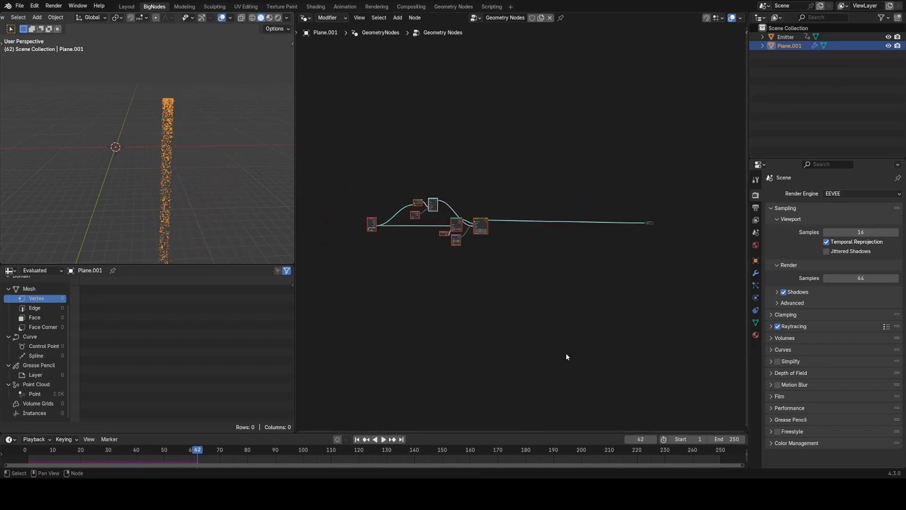
scroll(559, 202, "up", 4)
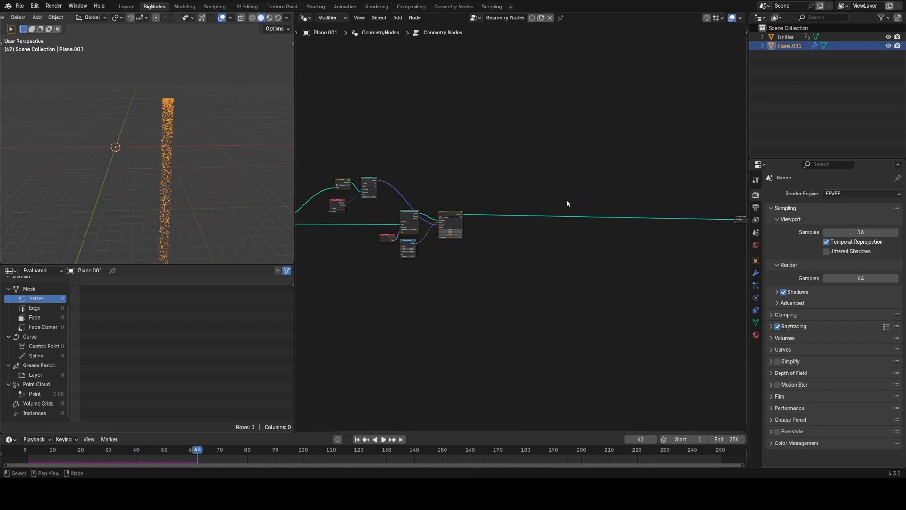
scroll(524, 193, "up", 3)
key("shift+a")
type("gr")
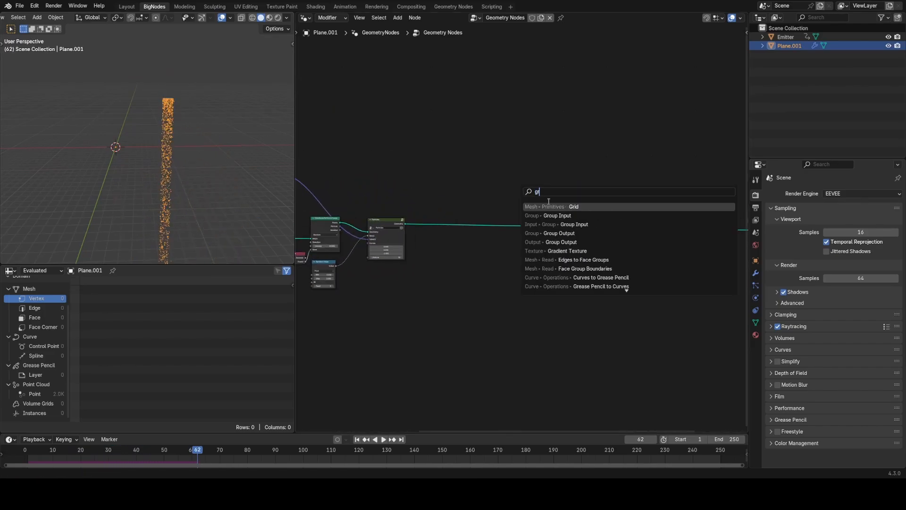
key("Return")
left_click(447, 162)
middle_click_drag(447, 161, 522, 203)
scroll(548, 216, "up", 8)
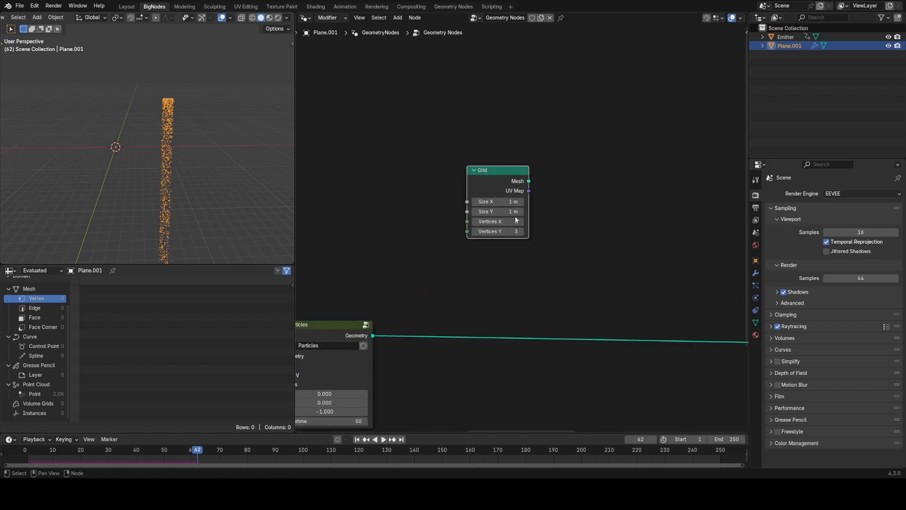
- Set the Grid's Size X and Size Y to 20 m and preview its mesh with a Viewer
left_click_drag(511, 214, 510, 202)
type("20")
key("Return")
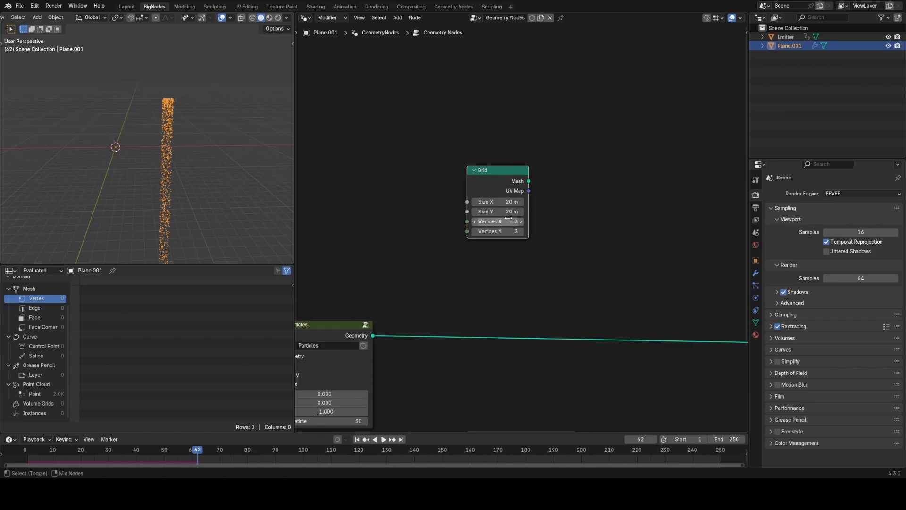
left_click(489, 177, "ctrl+shift")
scroll(525, 199, "up", 1)
- Set the Grid's Vertices X and Y to 128, move the node away from the Viewer and check the mesh up close
left_click_drag(479, 220, 478, 232)
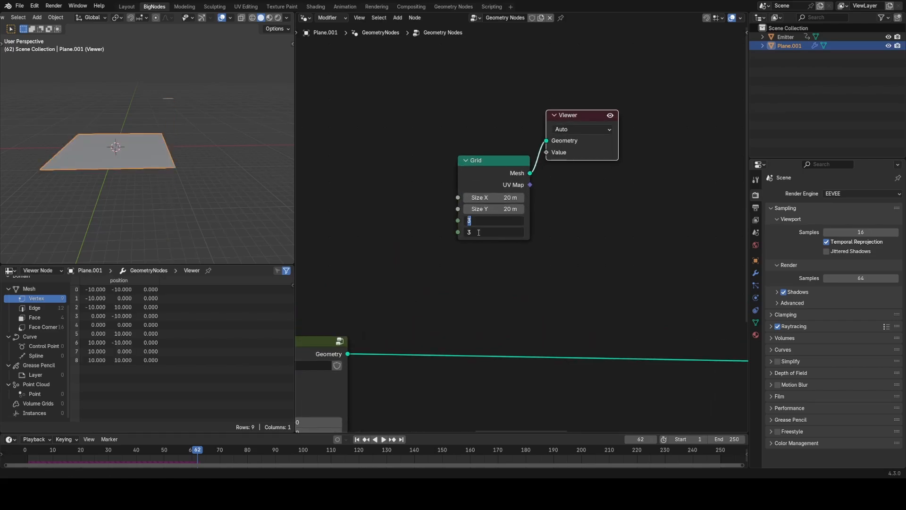
type("128")
key("Return")
left_click_drag(484, 177, 413, 189)
key("shift+Tab")
key("shift+Tab")
key("shift+w")
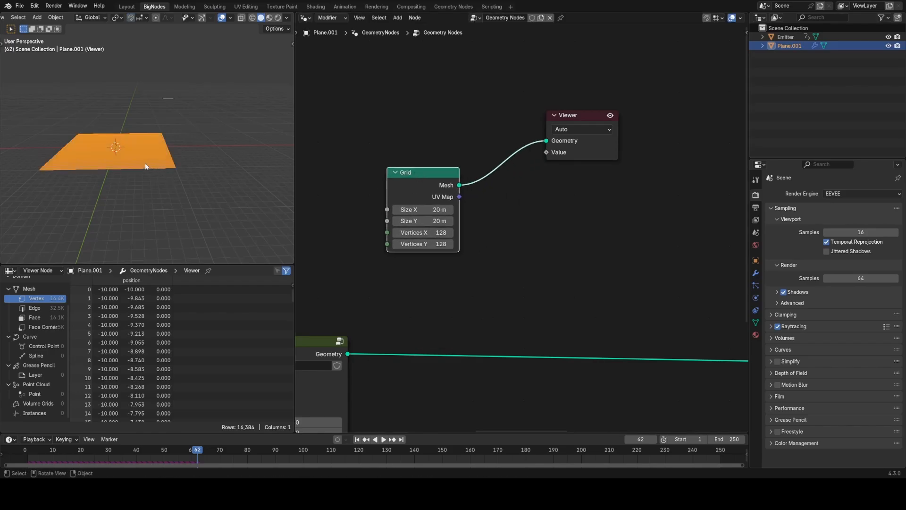
middle_click_drag(147, 166, 205, 189)
scroll(205, 188, "up", 2)
scroll(205, 191, "up", 3)
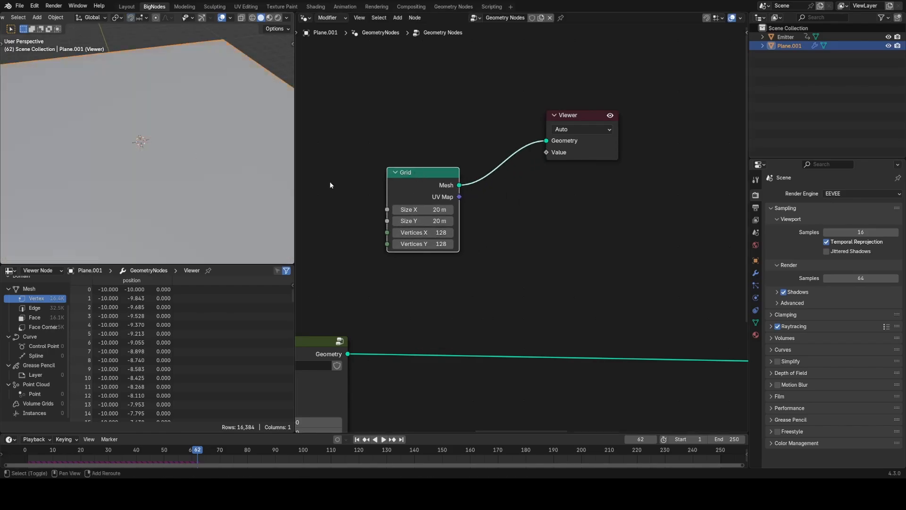
- Insert a Mesh to Points node between the Grid and the Viewer
key("shift+a")
left_click(571, 213)
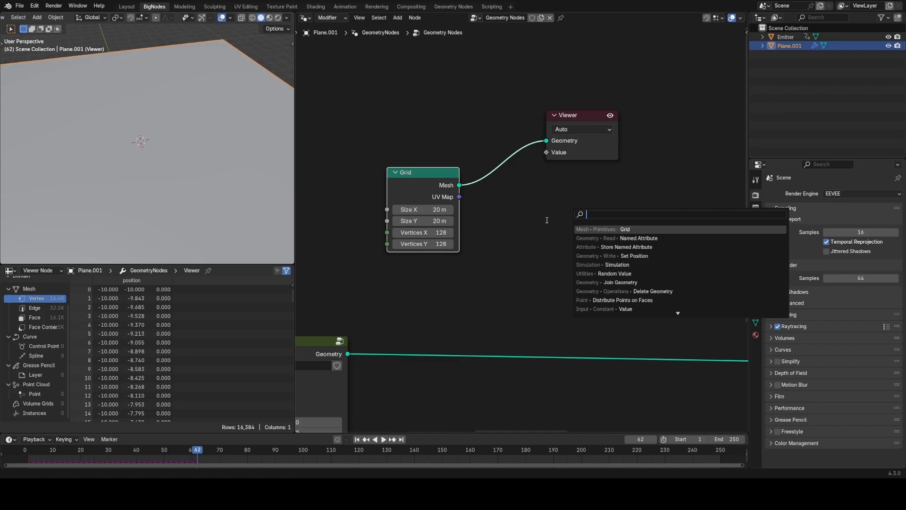
type("mesh to p")
key("Return")
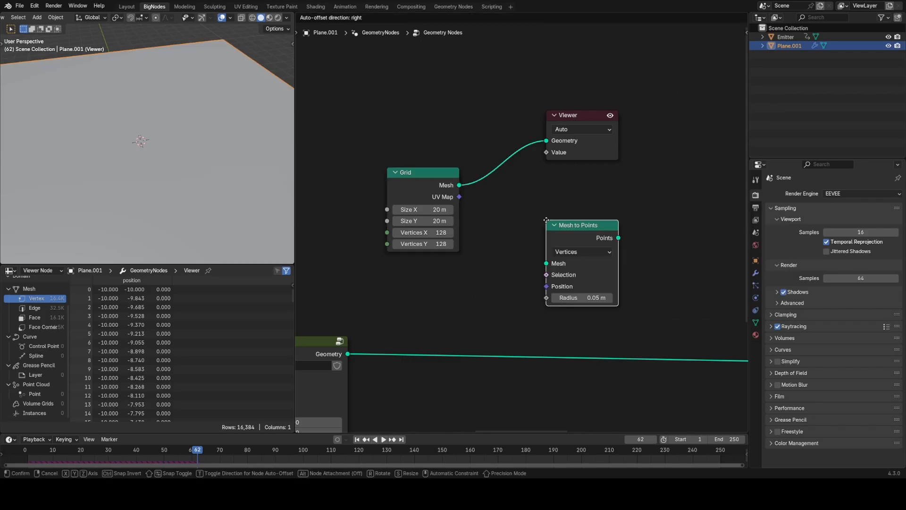
left_click(475, 166)
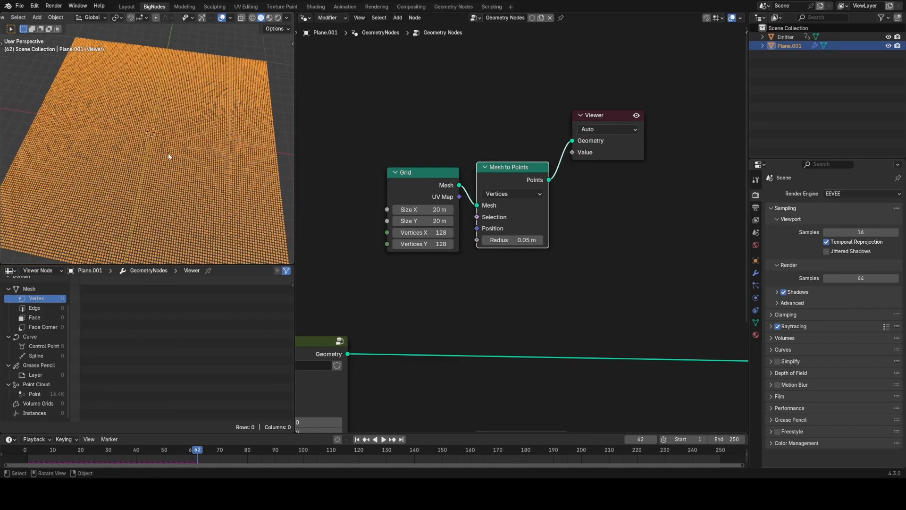
- Move the Viewer farther from Mesh to Points to make room for more nodes
left_click(641, 156)
middle_click_drag(585, 170, 451, 158)
key("g")
left_click(623, 198)
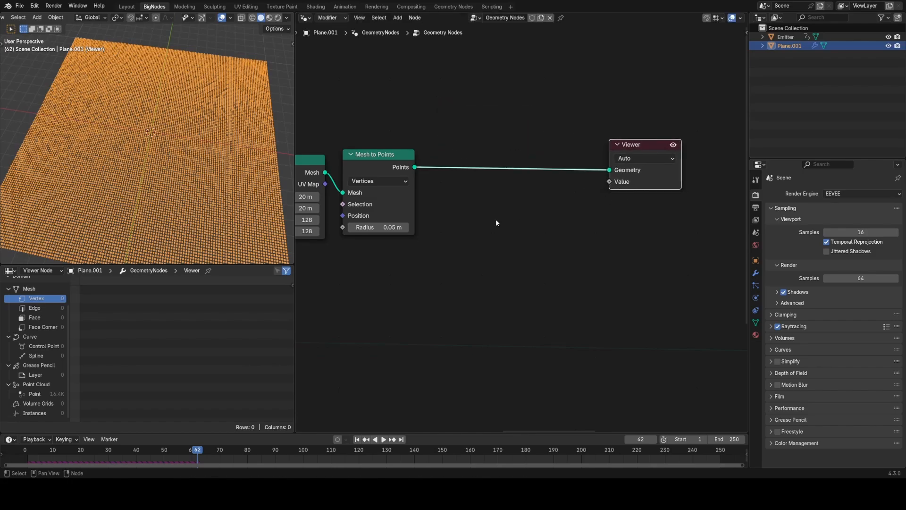
- Add a Geometry Proximity node near Mesh to Points and set its target geometry to Points
middle_click_drag(474, 289, 569, 221)
key("shift+a")
left_click(574, 163)
type("geom")
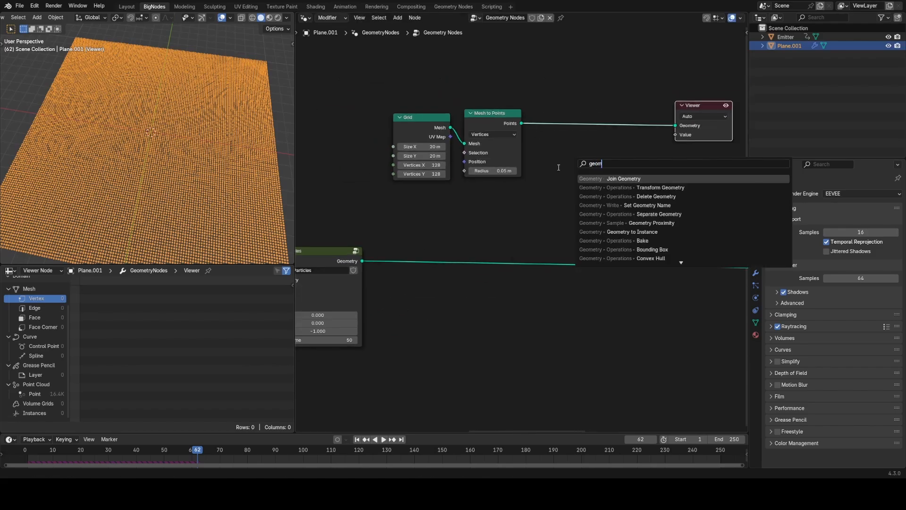
type("etry pro")
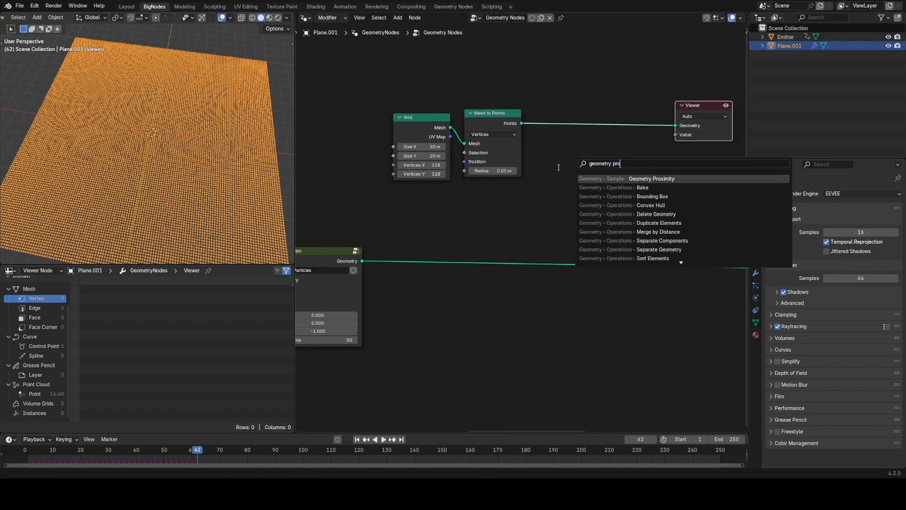
key("Return")
left_click(559, 170)
left_click(589, 209)
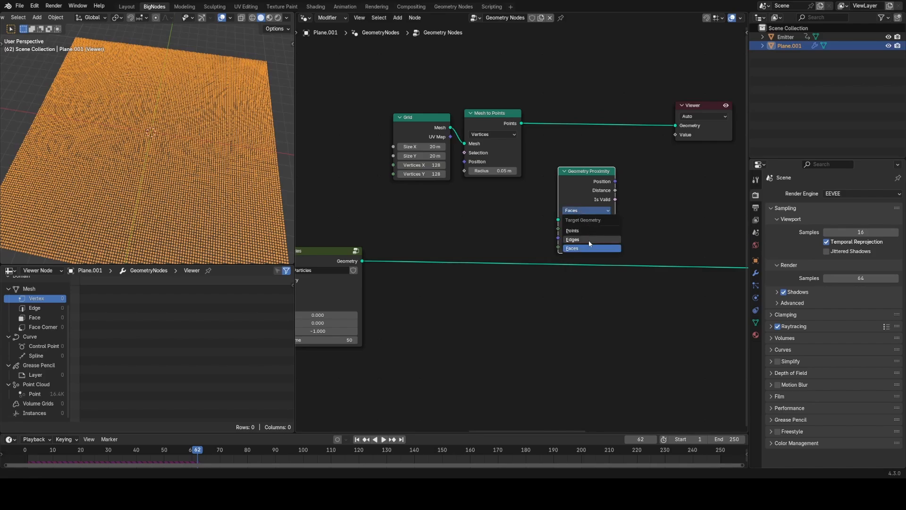
- Feed the particle geometry into Geometry Proximity, place the node below Mesh to Points, and preview its Distance on the grid points
left_click_drag(361, 262, 556, 217)
left_click_drag(577, 182, 464, 226)
left_click(506, 147, "ctrl+shift")
left_click(505, 235, "ctrl+shift")
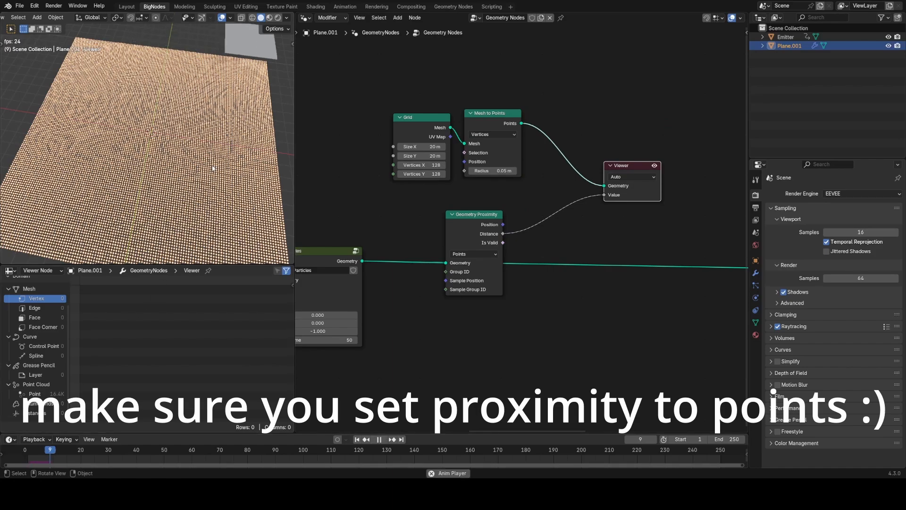
- Play the animation and examine from several angles how the proximity distance shades the grid points near the particles
key("space")
middle_click_drag(156, 140, 175, 152)
scroll(175, 152, "up", 5)
key("z")
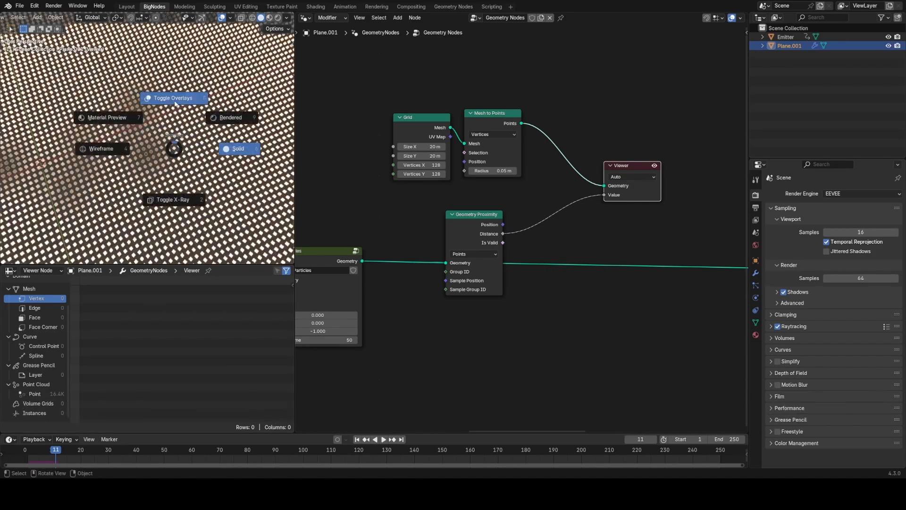
key("Escape")
scroll(176, 123, "down", 5)
scroll(186, 116, "up", 5)
middle_click_drag(186, 116, 171, 126)
scroll(170, 128, "down", 3)
key("space")
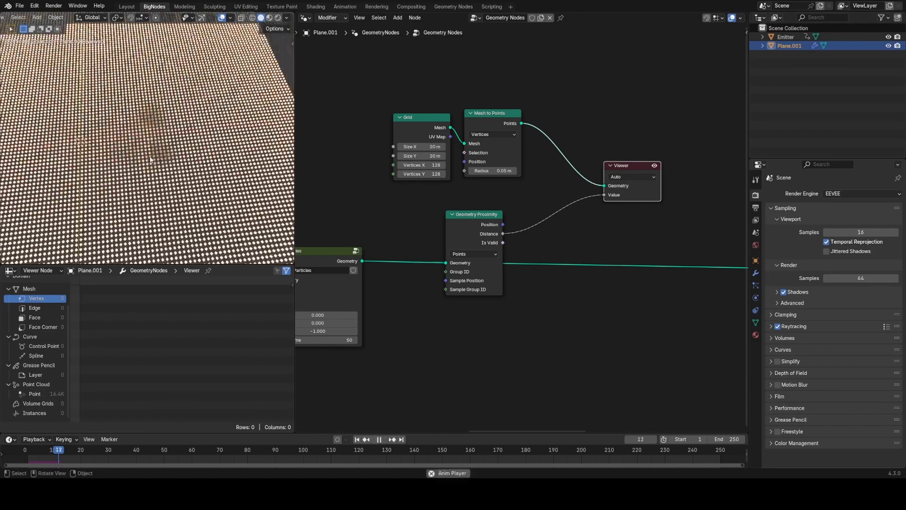
key("space")
scroll(594, 214, "down", 1)
middle_click_drag(594, 214, 435, 185)
key("shift+a")
left_click(424, 189)
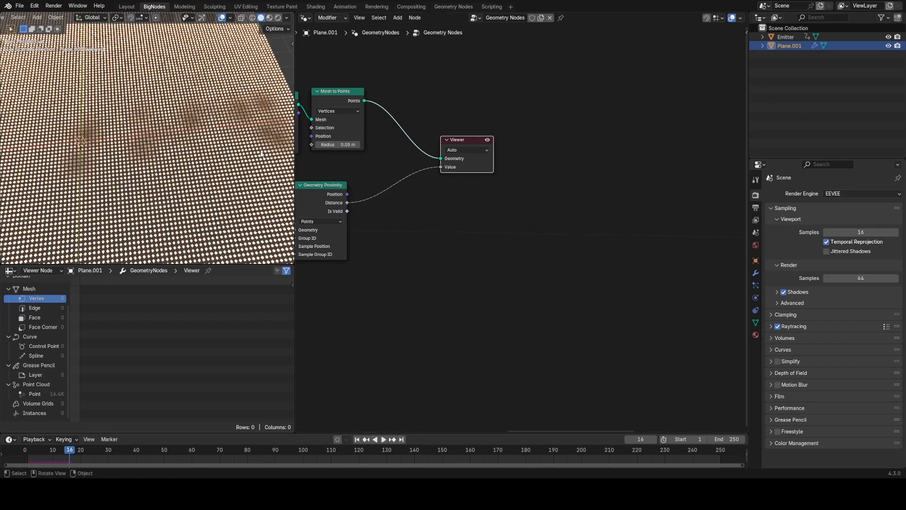
middle_click_drag(255, 154, 149, 203)
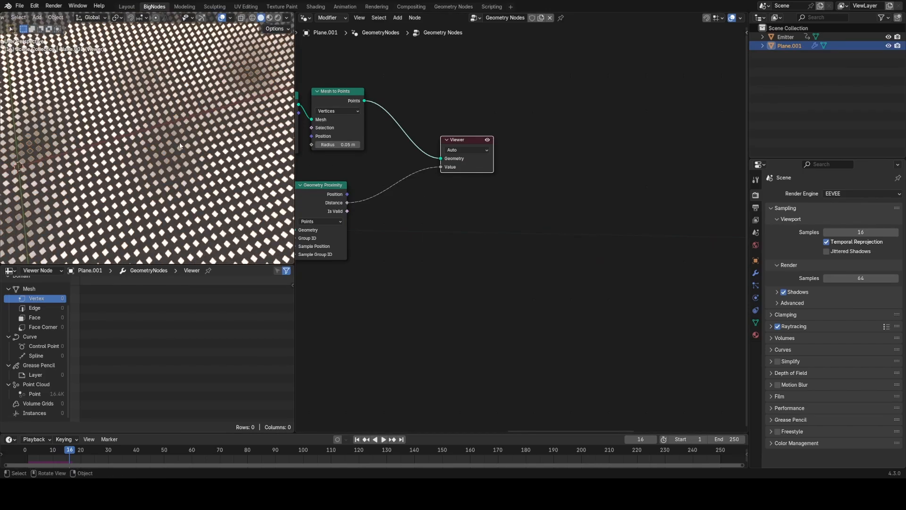
scroll(176, 148, "down", 5)
middle_click_drag(194, 150, 183, 119)
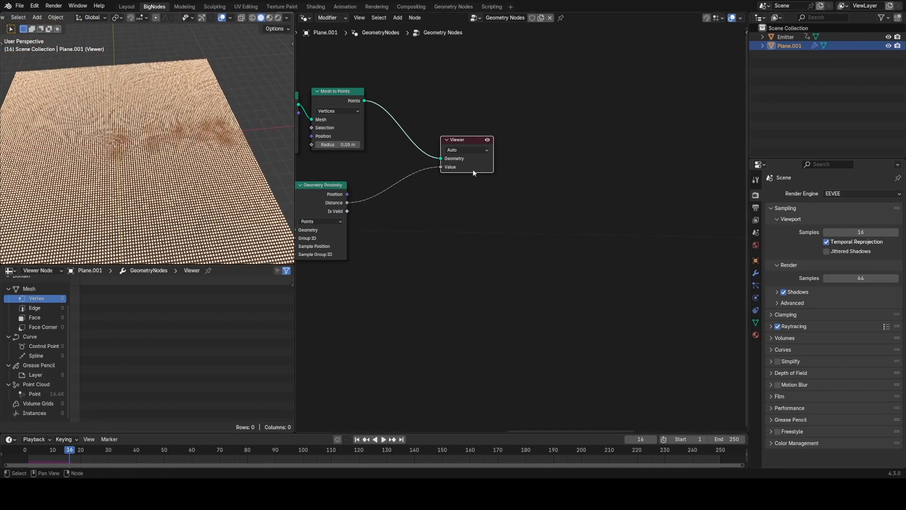
- Move the Viewer aside and insert a Compare node after Geometry Proximity's Distance, using Greater Than with B at 0.100
left_click_drag(474, 171, 542, 161)
middle_click_drag(383, 191, 446, 196)
middle_click_drag(163, 101, 204, 124)
middle_click_drag(442, 170, 430, 150)
key("shift+a")
left_click(461, 158)
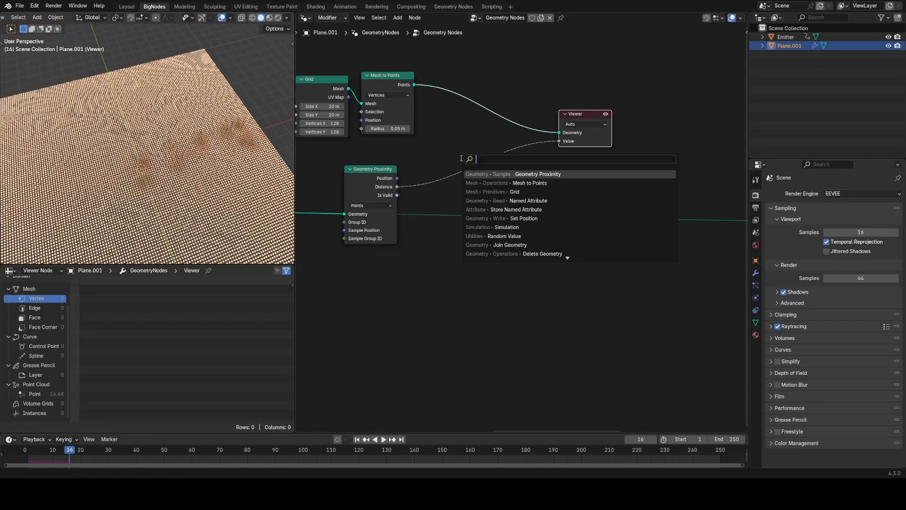
type("compare")
key("Return")
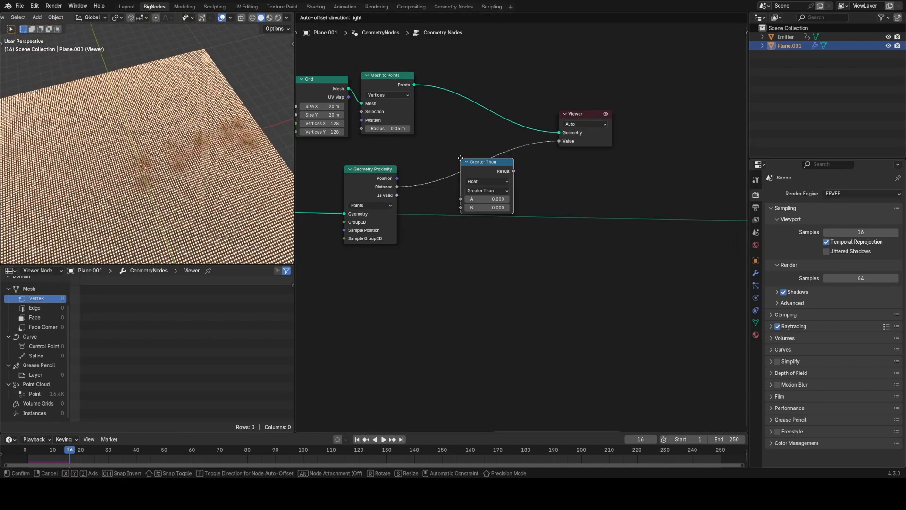
left_click(444, 157)
left_click_drag(495, 165, 445, 159)
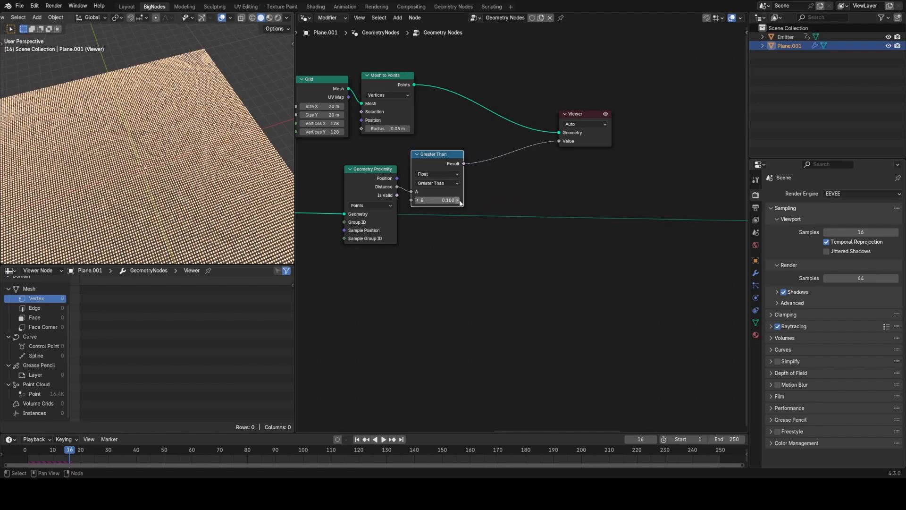
- Replay the animation from the start and inspect the comparison result on the grid points up close
middle_click_drag(259, 153, 115, 156)
scroll(115, 156, "up", 6)
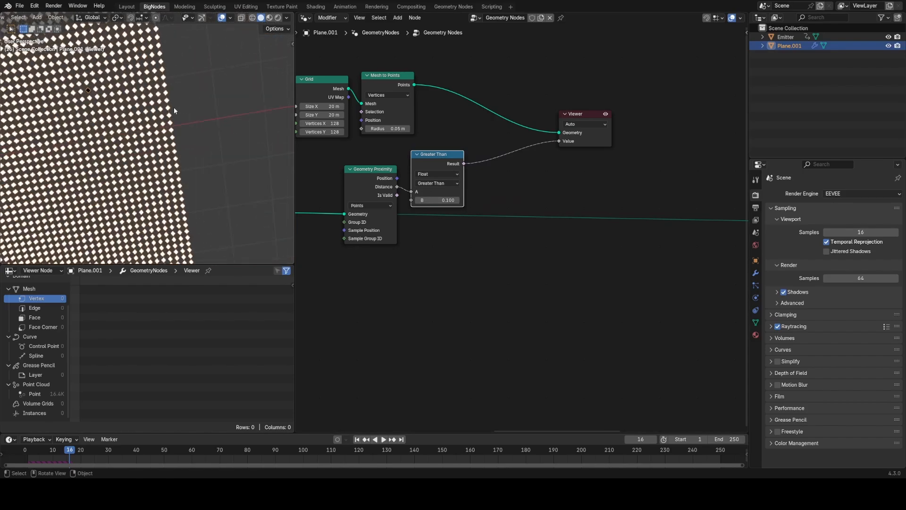
middle_click_drag(174, 107, 242, 169, "shift")
scroll(241, 169, "down", 3)
scroll(192, 182, "down", 3)
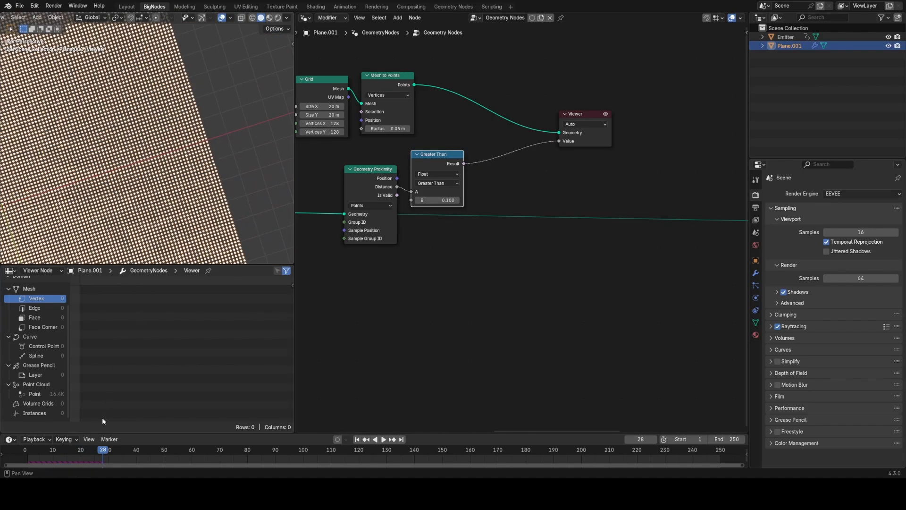
left_click_drag(70, 457, 27, 456)
key("space")
middle_click_drag(178, 193, 192, 150)
middle_click_drag(192, 151, 412, 162, "shift")
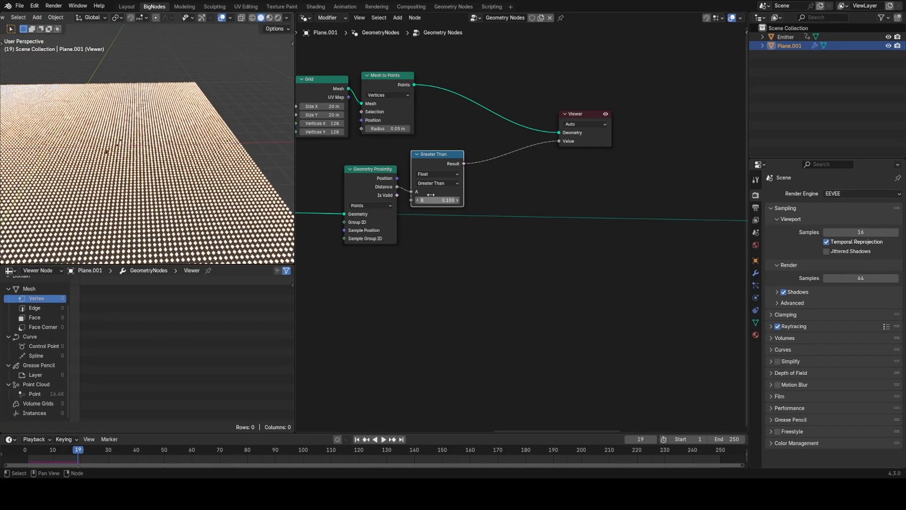
- Insert a Delete Geometry node between Mesh to Points and the Viewer
scroll(417, 236, "up", 1)
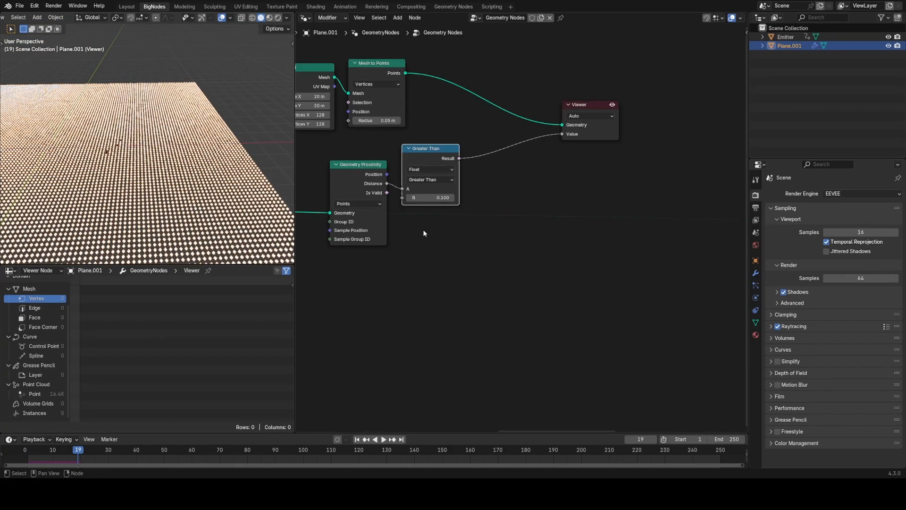
scroll(425, 233, "down", 6)
middle_click_drag(594, 193, 517, 241)
scroll(517, 241, "up", 5)
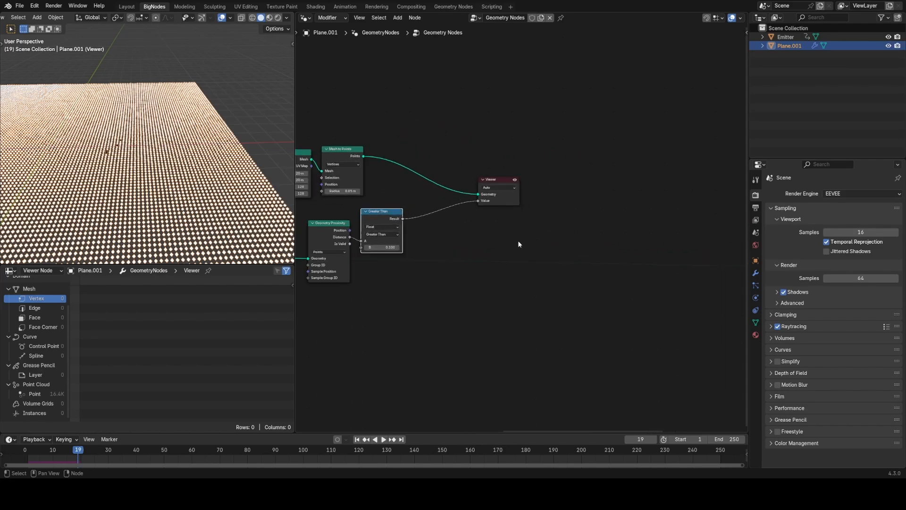
key("shift+a")
type("delete")
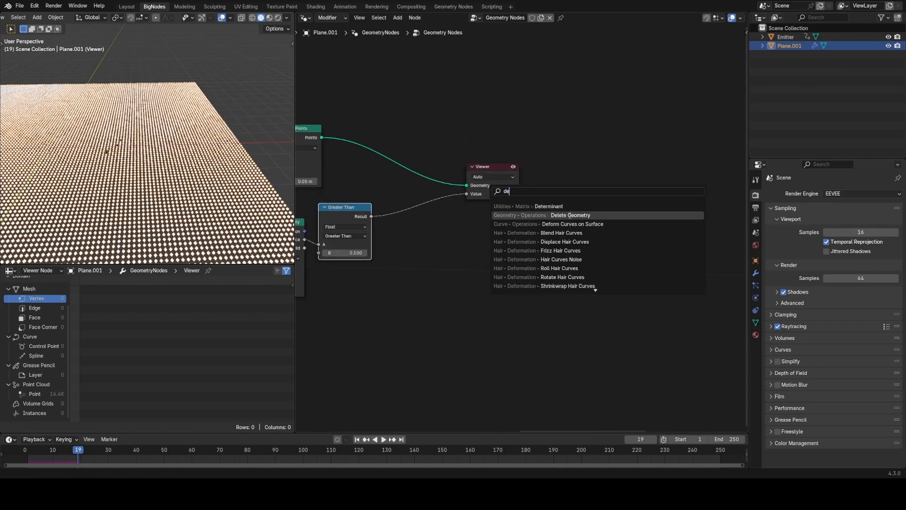
key("Return")
left_click(377, 121)
- Use the Greater Than result as Delete Geometry's Selection, remove the old Viewer, and preview the node's geometry with a new one
left_click_drag(371, 217, 387, 192)
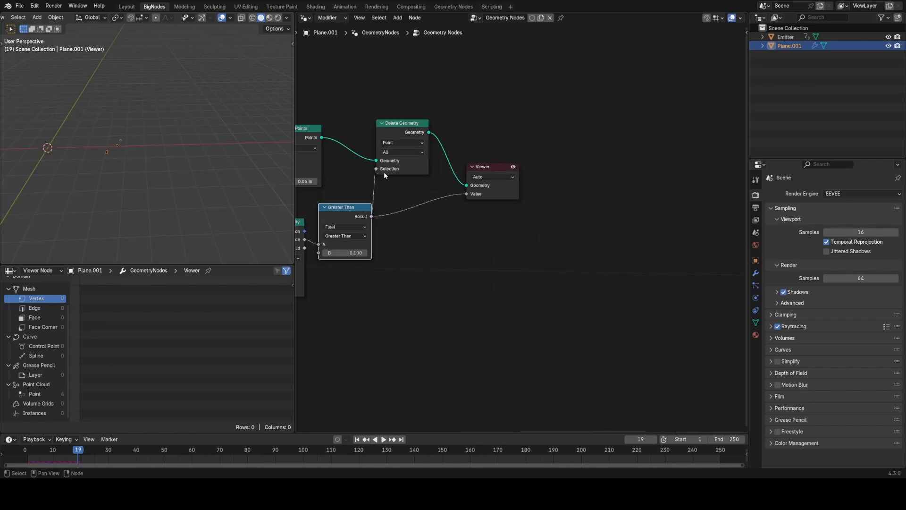
key("x")
left_click_drag(410, 133, 454, 141)
left_click(437, 147, "ctrl+shift")
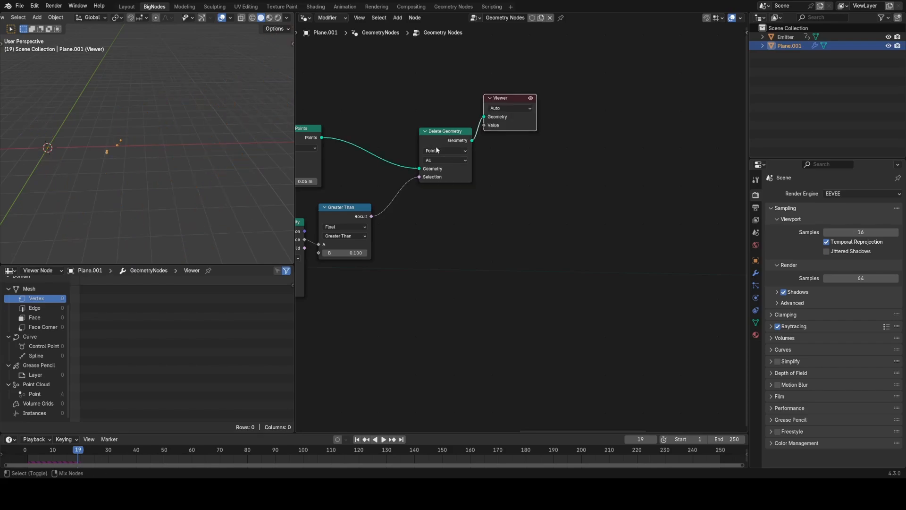
- Replay the animation from the start to check which grid points remain near the impacting particles
left_click(73, 441)
left_click(28, 454)
key("space")
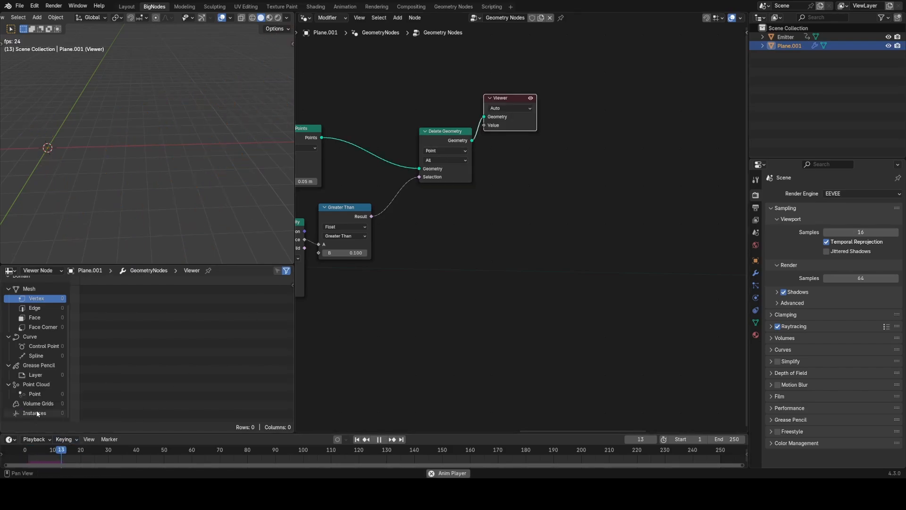
key("space")
middle_click_drag(136, 183, 126, 197)
left_click(59, 442)
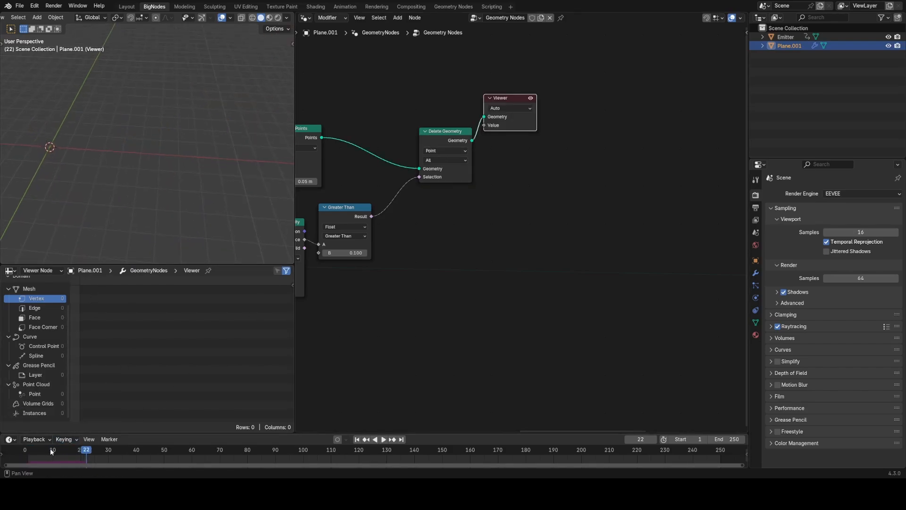
- Replay the simulation to frame 17 and show the Viewer's point cloud points in the spreadsheet
left_click(50, 449)
key("space")
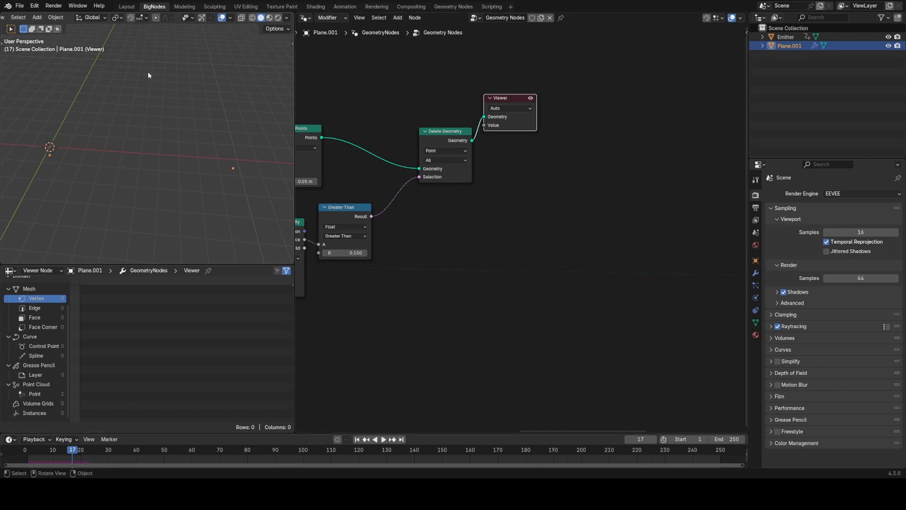
middle_click_drag(148, 74, 199, 89)
mouse_move(435, 258)
middle_mouse_down()
mouse_move(572, 213)
mouse_move(438, 273)
middle_mouse_up()
scroll(573, 210, "down", 4)
scroll(518, 229, "up", 6)
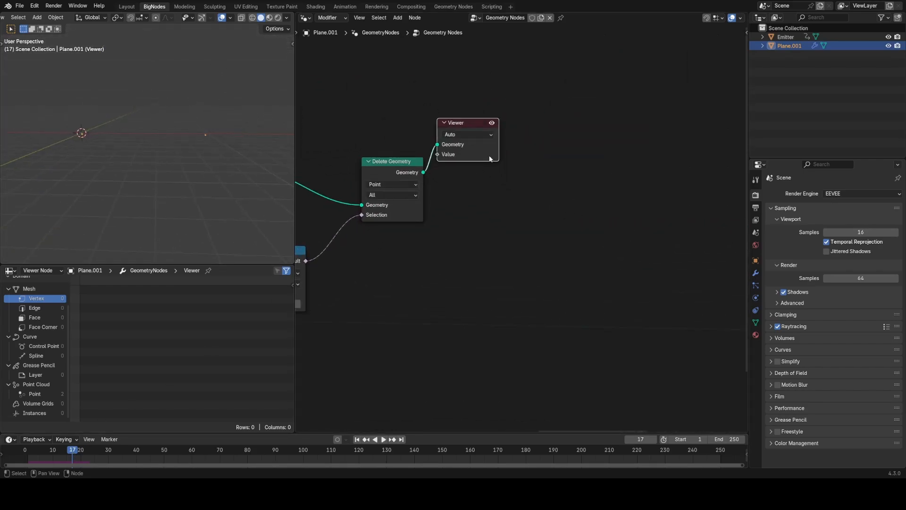
left_click_drag(490, 159, 530, 180)
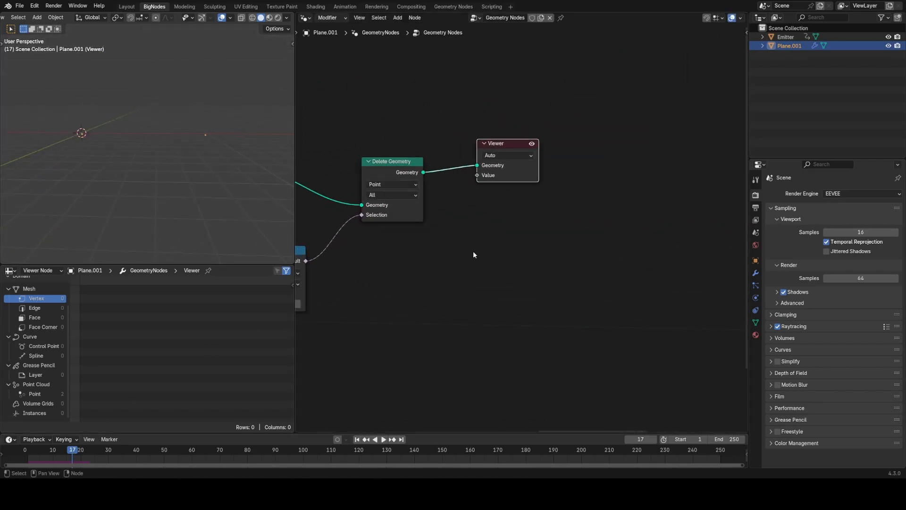
left_click(38, 394)
- Make room before the Viewer and insert a Store Named Attribute node between Delete Geometry and the Viewer
scroll(486, 207, "down", 8)
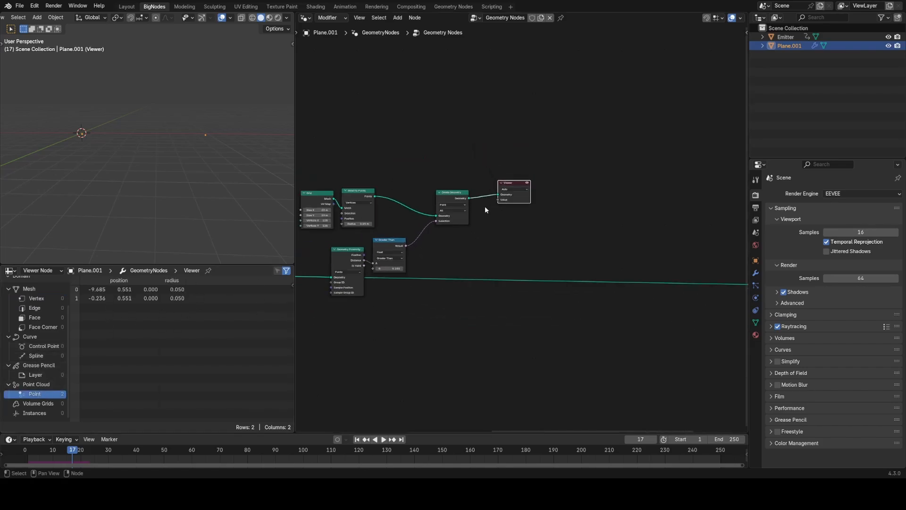
middle_click_drag(388, 254, 535, 248)
middle_click_drag(386, 289, 407, 276)
scroll(407, 273, "up", 3)
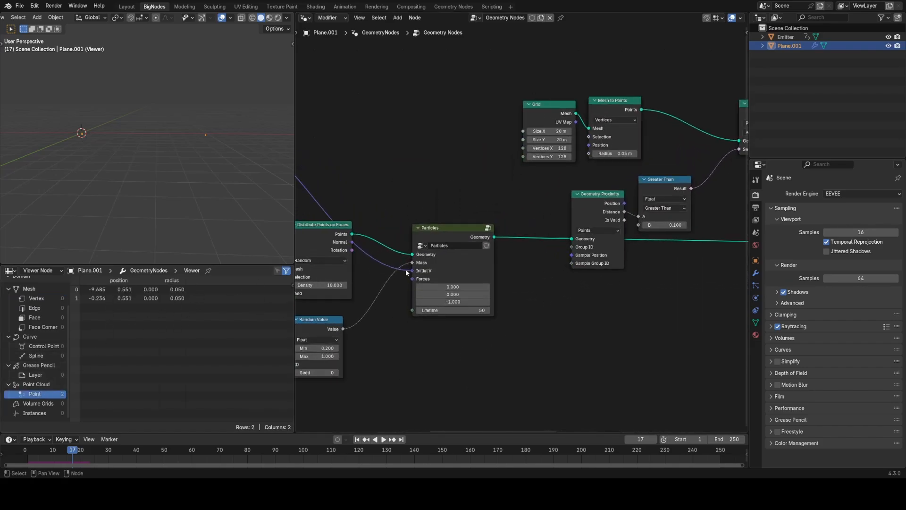
middle_click_drag(690, 198, 539, 208)
scroll(541, 208, "down", 1)
middle_click_drag(611, 191, 475, 251)
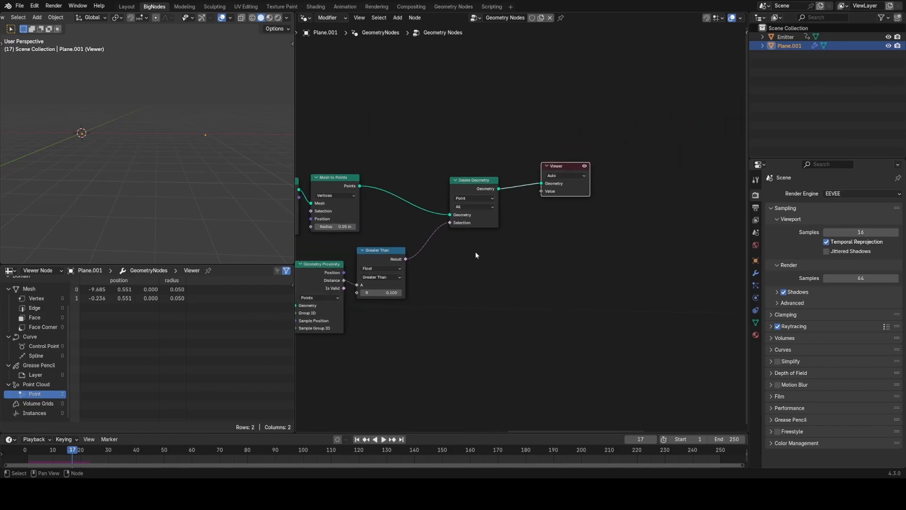
left_click_drag(578, 189, 643, 187)
key("shift+a")
left_click(569, 215)
type("st")
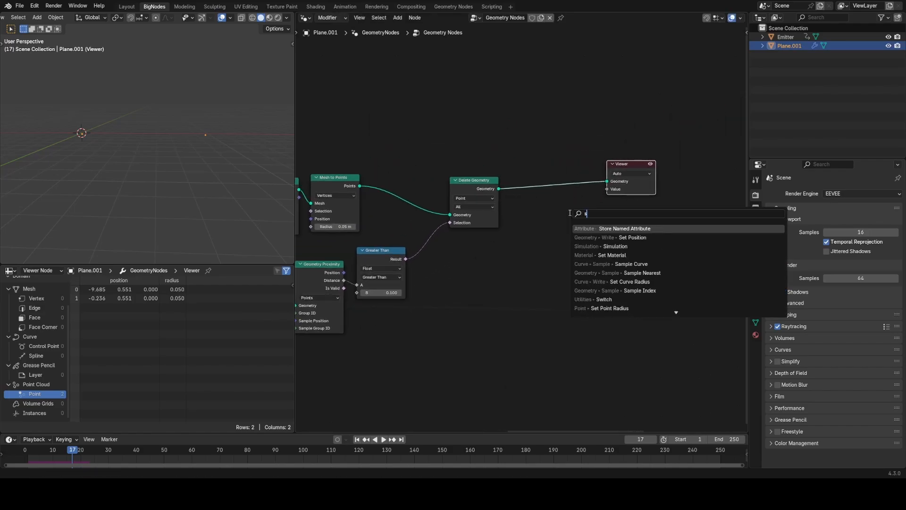
key("Return")
left_click(534, 175)
- Set the Store Named Attribute node to the Vector data type and name its attribute initialV
scroll(539, 175, "up", 2)
left_click(573, 179)
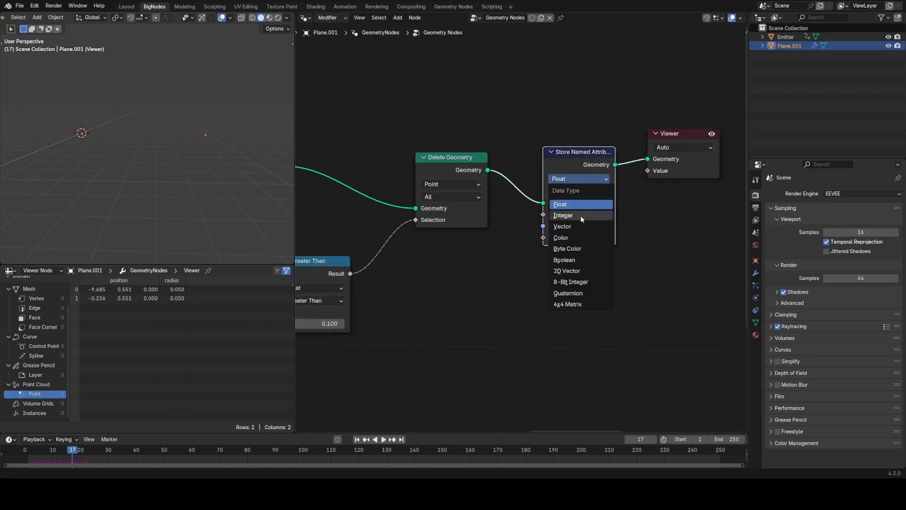
left_click(580, 204)
left_click(564, 228)
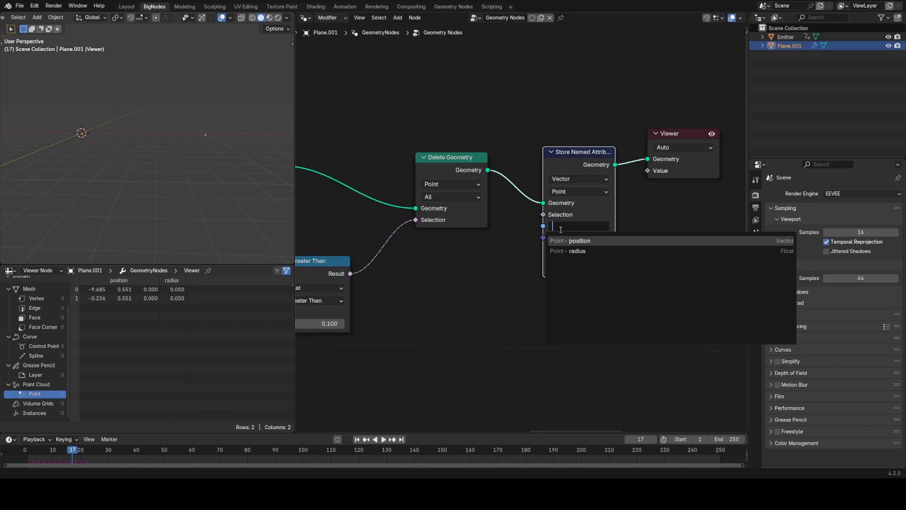
key("Return")
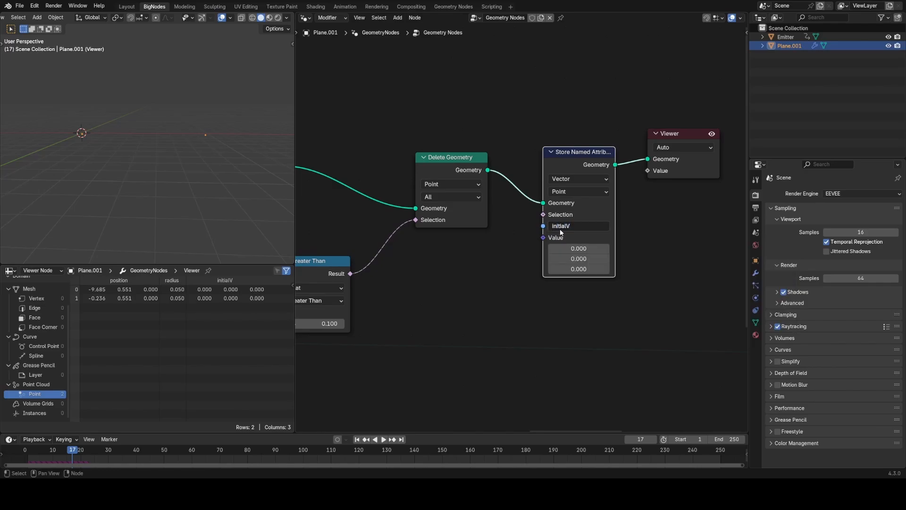
- Add a Sample Nearest node fed by the Particles geometry and put a reroute point on its incoming link
middle_click_drag(492, 242, 523, 145)
scroll(484, 211, "down", 3)
middle_click_drag(481, 209, 432, 270)
scroll(480, 208, "down", 3)
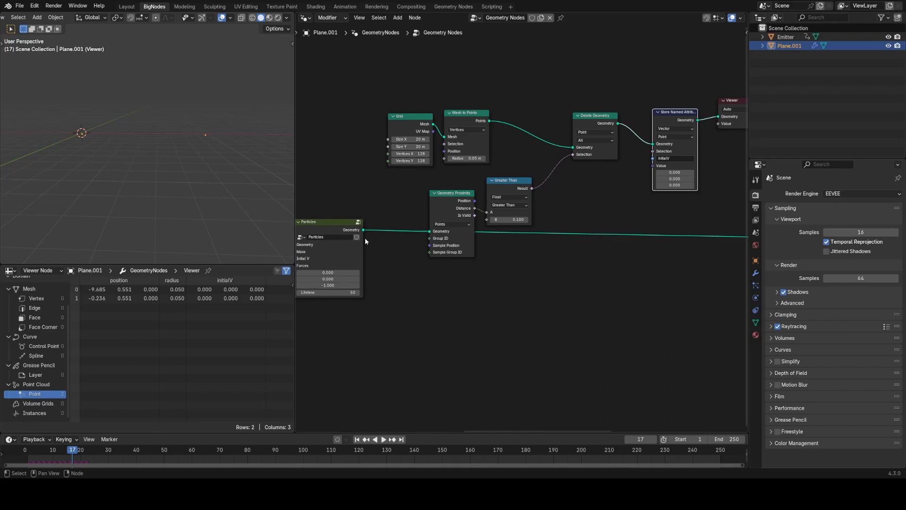
left_click_drag(363, 230, 588, 265)
type("sam")
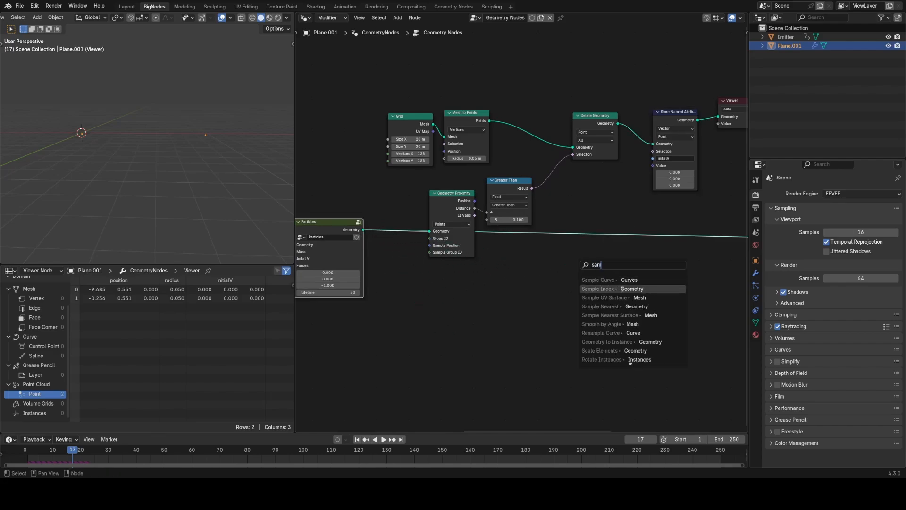
left_click(623, 306)
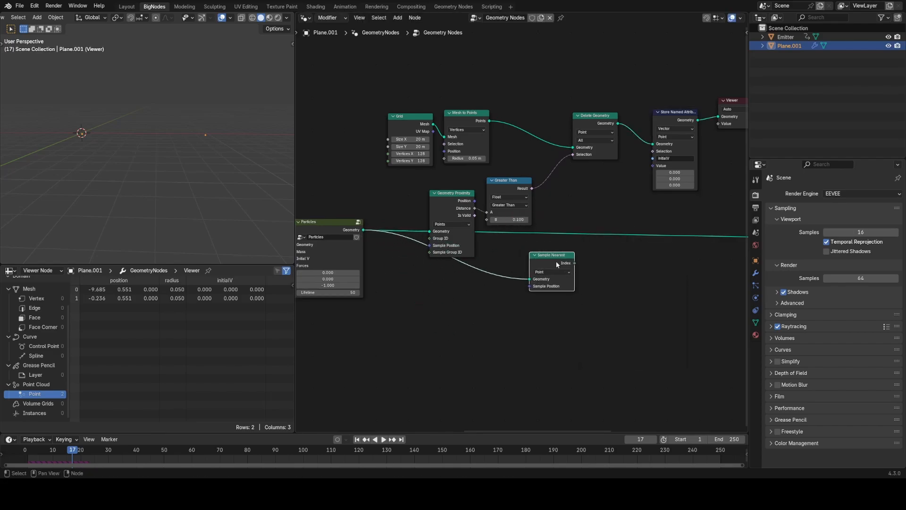
left_click_drag(557, 265, 552, 301)
right_click_drag(494, 287, 483, 311, "shift")
- Add a Vector-type Sample Index node fed from the reroute, with its Index taken from Sample Nearest
left_click_drag(487, 304, 572, 267)
type("sa")
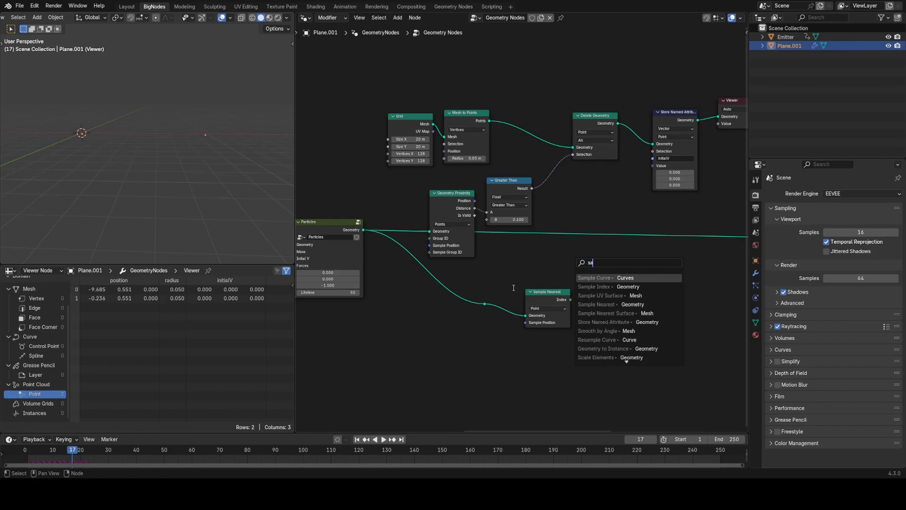
type("mple in")
key("Return")
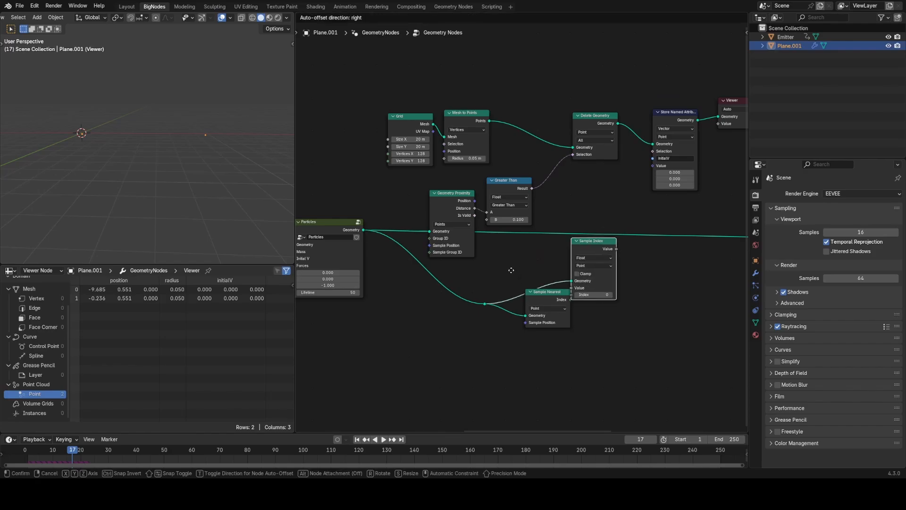
left_click(517, 256)
left_click_drag(571, 299, 482, 280)
left_click(597, 244)
left_click(598, 274)
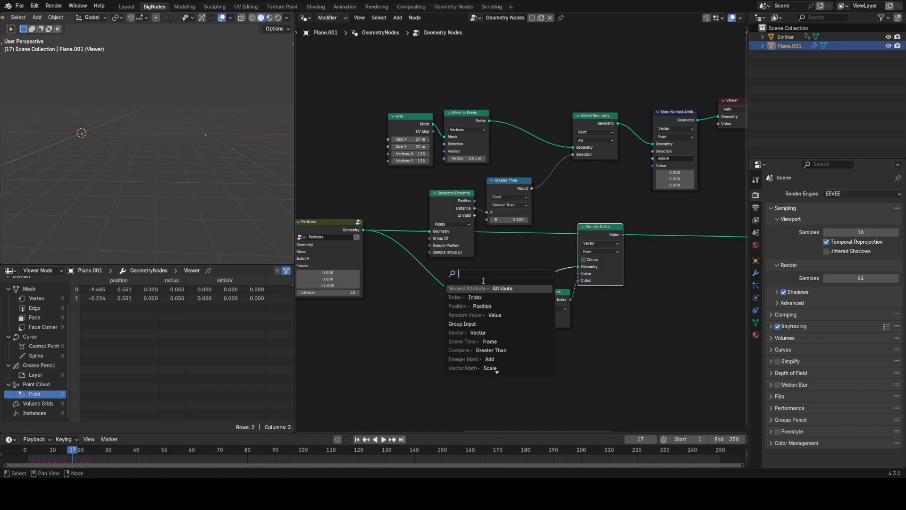
- Feed the Sample Index value from a new Named Attribute node that reads the velocity attribute
type("named")
key("Return")
left_click(513, 260)
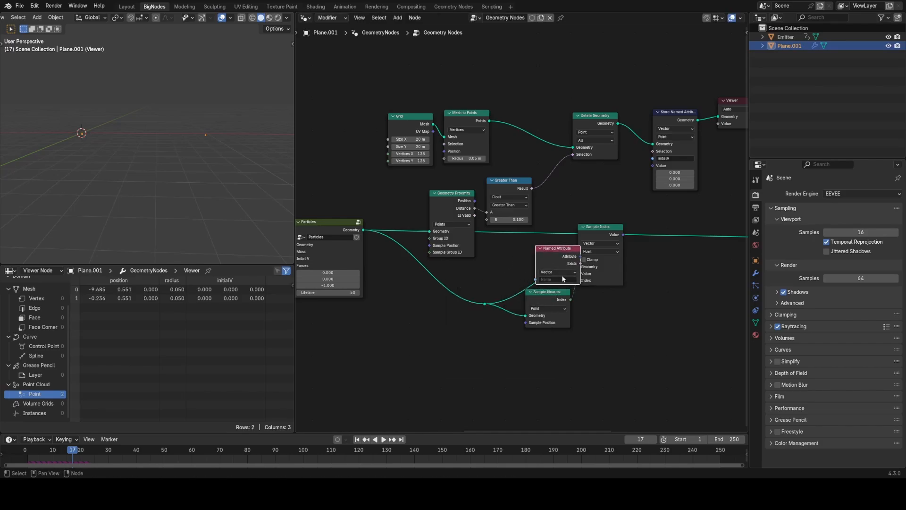
left_click(558, 280)
left_click(562, 296)
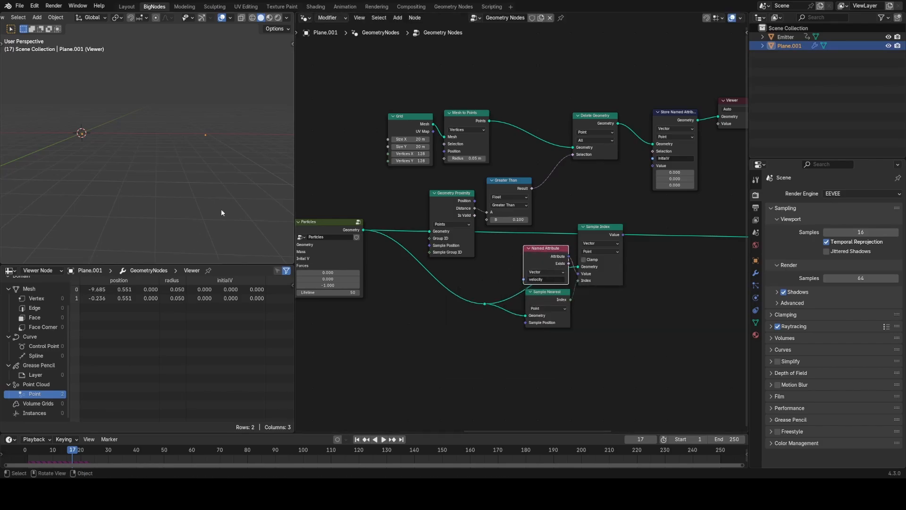
- Connect the Sample Index output to the Value input of the initialV Store Named Attribute node
middle_click_drag(443, 259, 353, 271)
scroll(531, 258, "up", 2)
left_click_drag(532, 250, 572, 156)
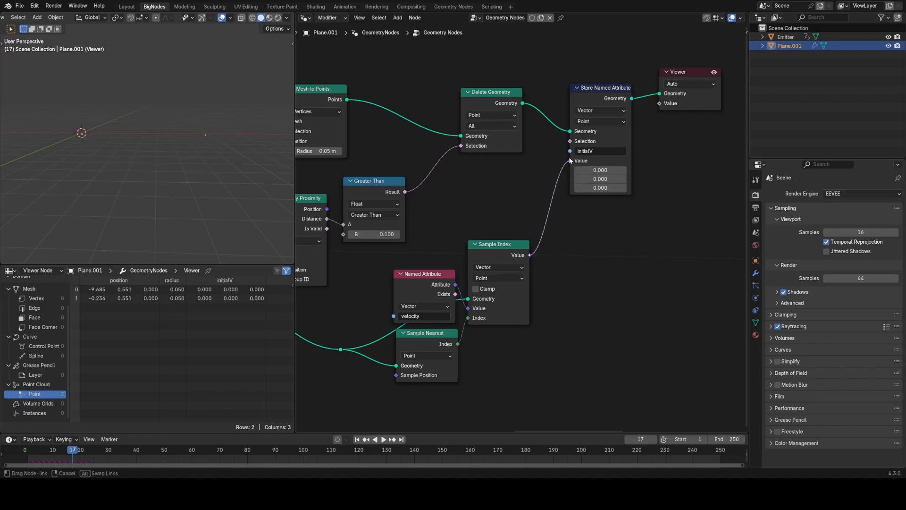
- Replay the animation from the start to check the stored initialV attribute
middle_click_drag(613, 241, 474, 288)
scroll(473, 288, "down", 4)
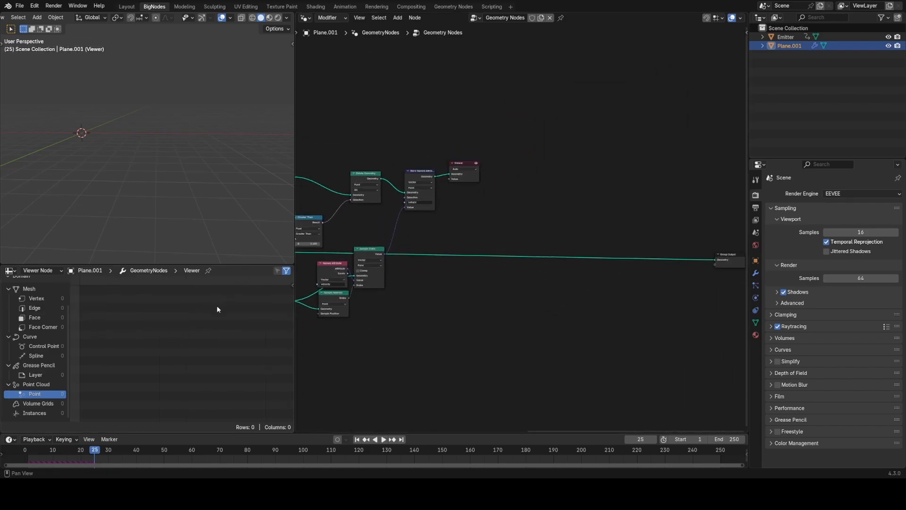
key("shift+Left")
key("space")
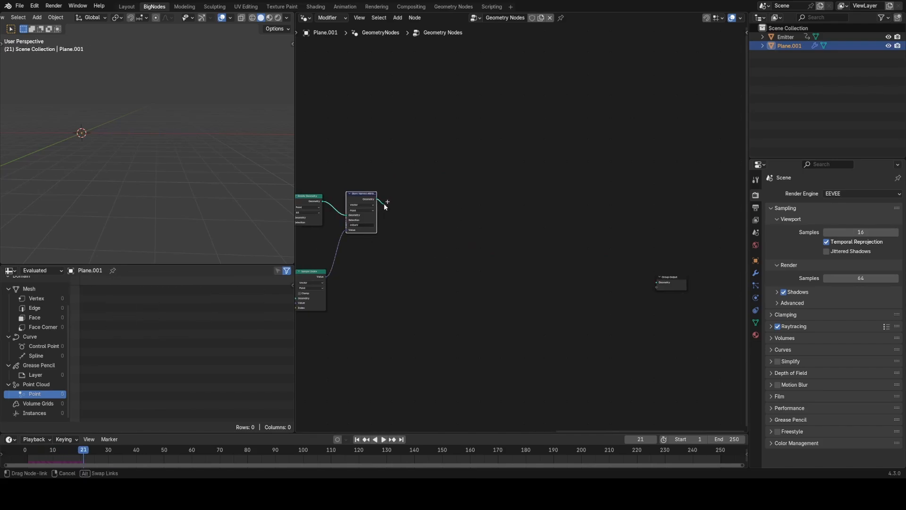
- Connect the Store Named Attribute geometry to the Group Output and move the Group Output farther away
left_click_drag(384, 205, 664, 283)
left_click_drag(656, 263, 690, 309)
key("g")
left_click(684, 218)
middle_click_drag(245, 222, 167, 202)
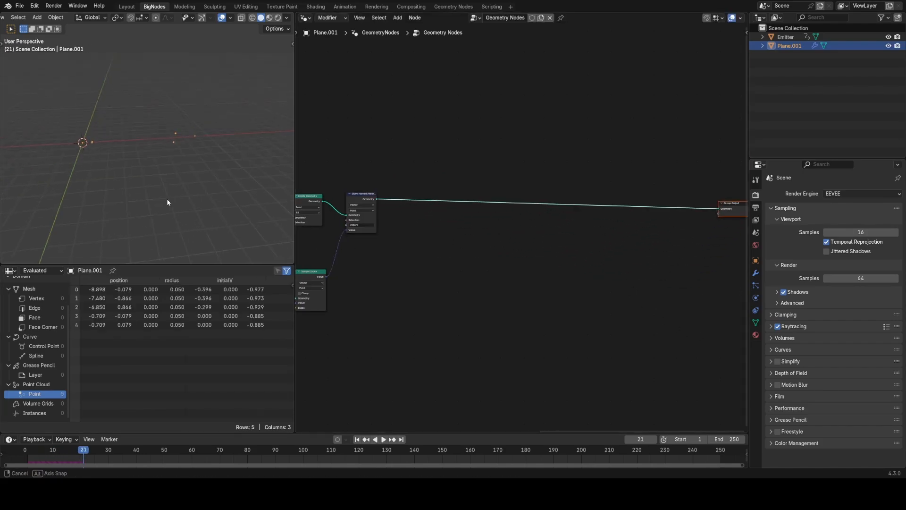
- Insert a second Particles group node between Store Named Attribute and the Group Output
scroll(412, 177, "up", 1)
key("shift+a")
type("part")
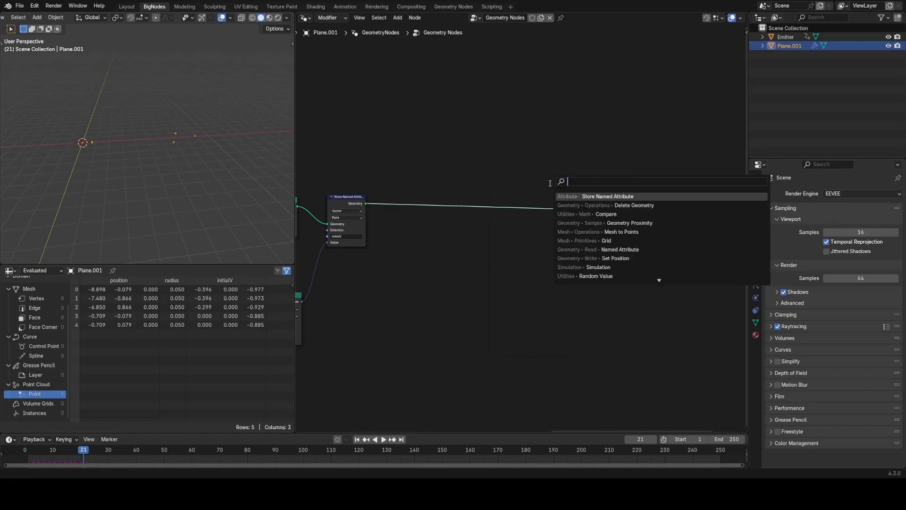
type("i")
key("Return")
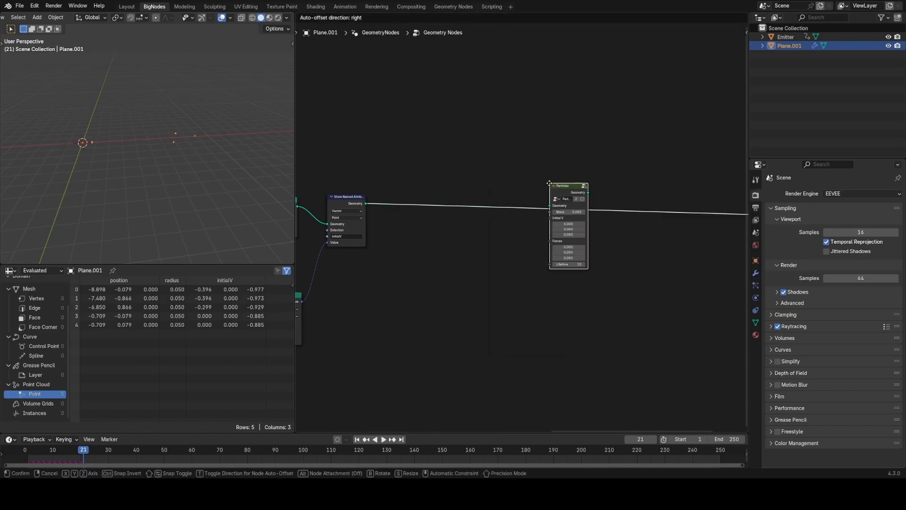
left_click(549, 184)
scroll(586, 193, "up", 3)
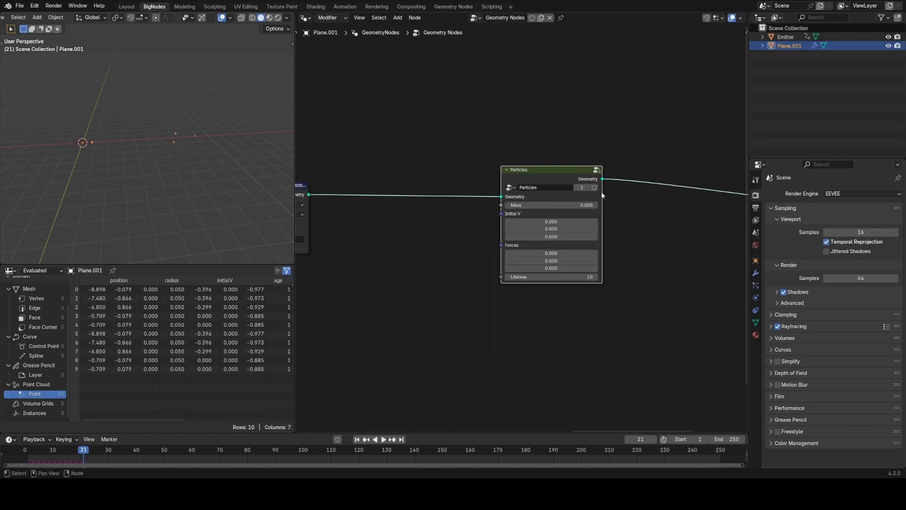
- Return to frame 0 and give the new Particles node a Mass of 1 and a Z force of -1
left_click(14, 454)
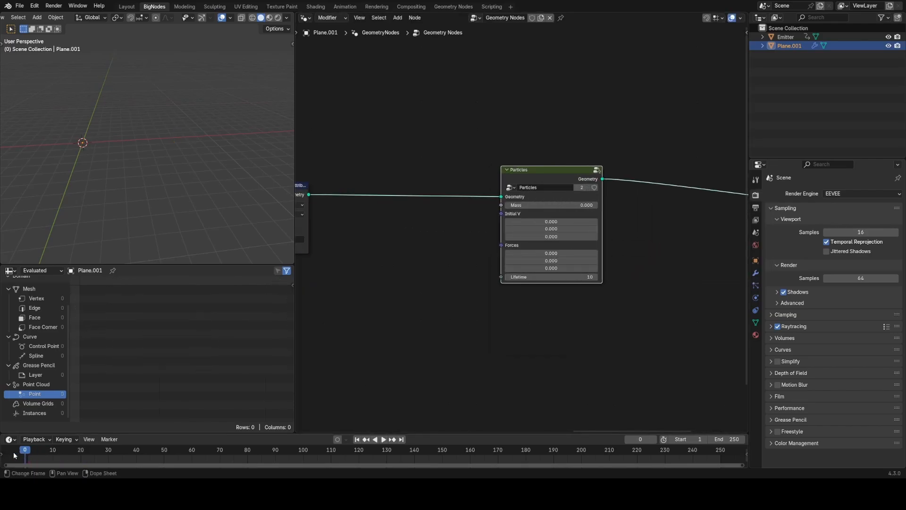
left_click(551, 205)
type("1")
key("Return")
left_click(561, 237)
key("Escape")
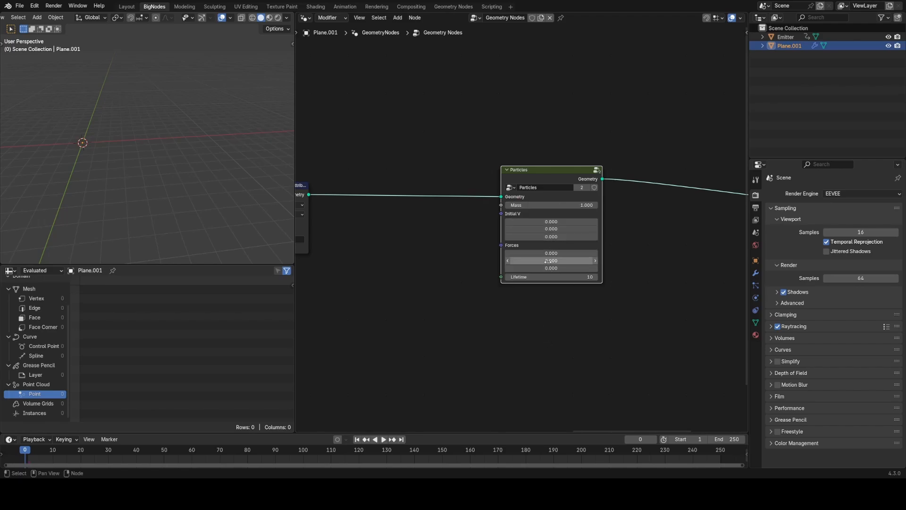
left_click(554, 267)
type("-1")
key("Return")
- Play and scrub the animation several times to examine how the secondary particles spawn and fall
key("space")
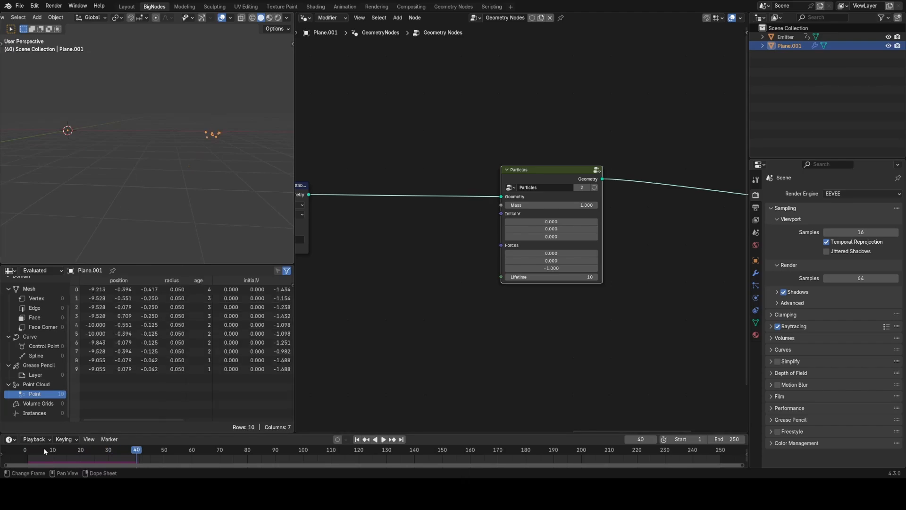
left_click(43, 448)
key("space")
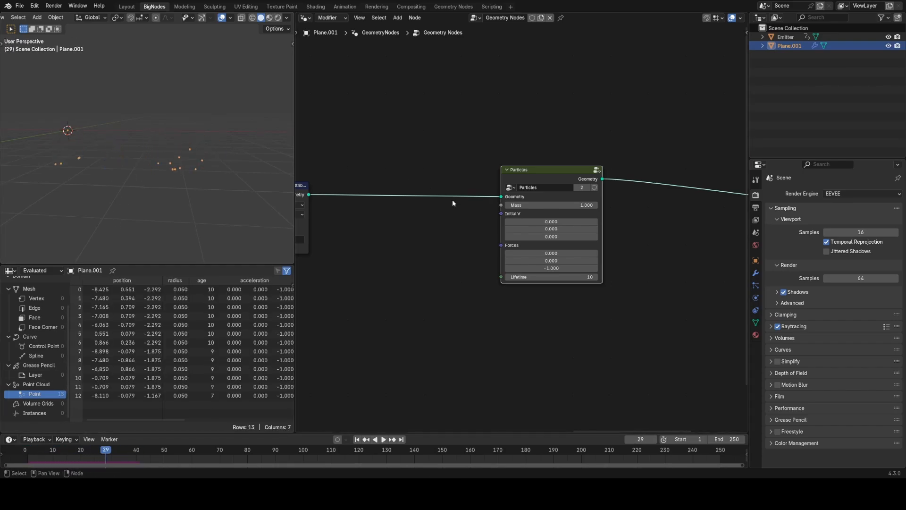
left_click_drag(530, 175, 550, 157)
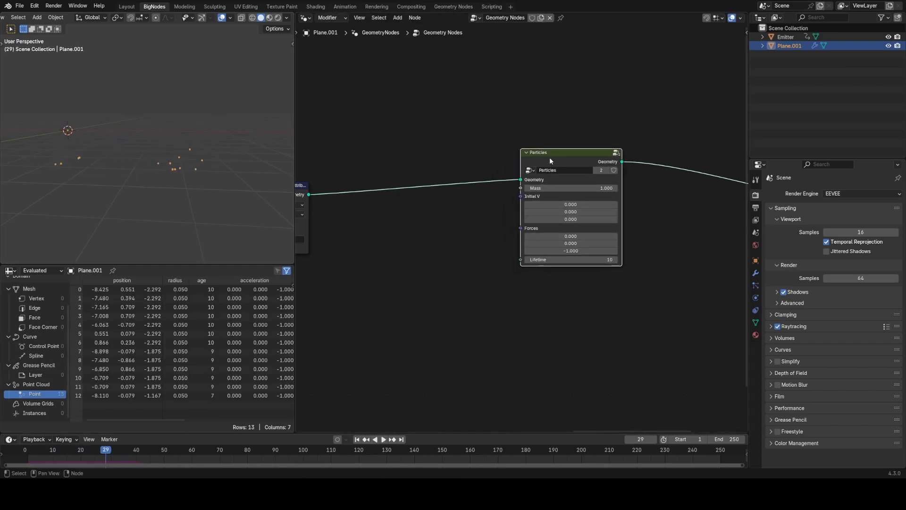
key("space")
left_click(36, 454)
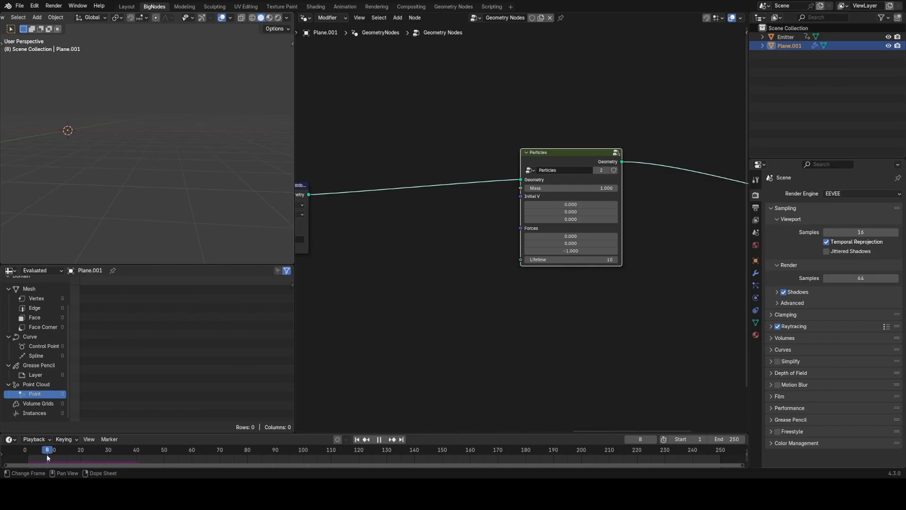
left_click_drag(47, 455, 76, 459)
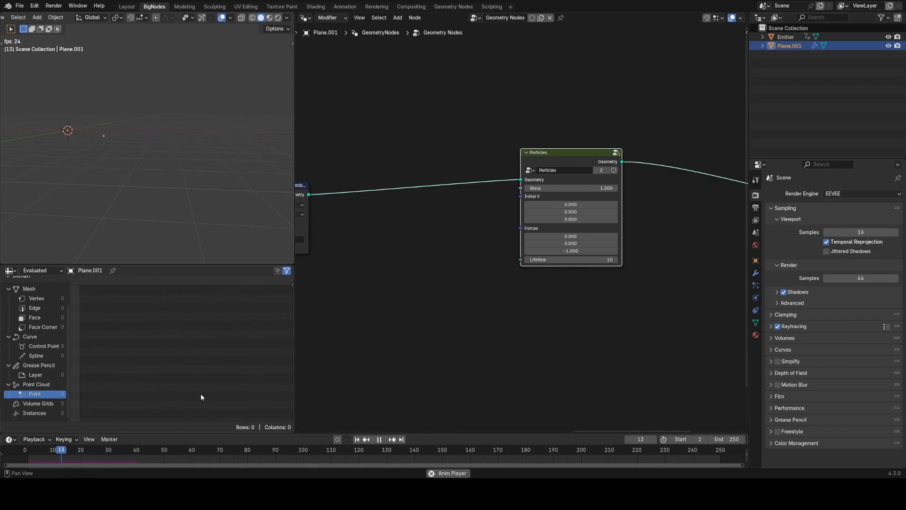
key("space")
- Set the second Particles node's Lifetime to 12 and replay the animation from the start
left_click(560, 259)
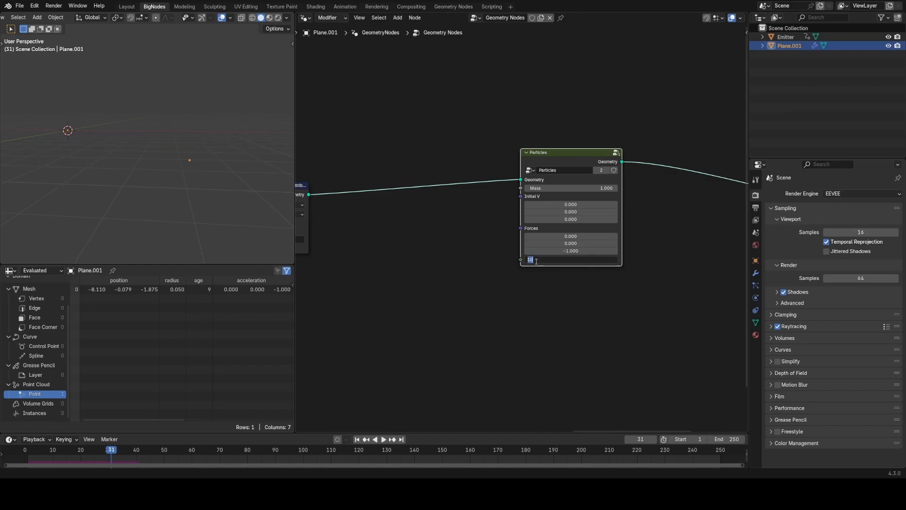
type("12")
key("Return")
key("shift+Left")
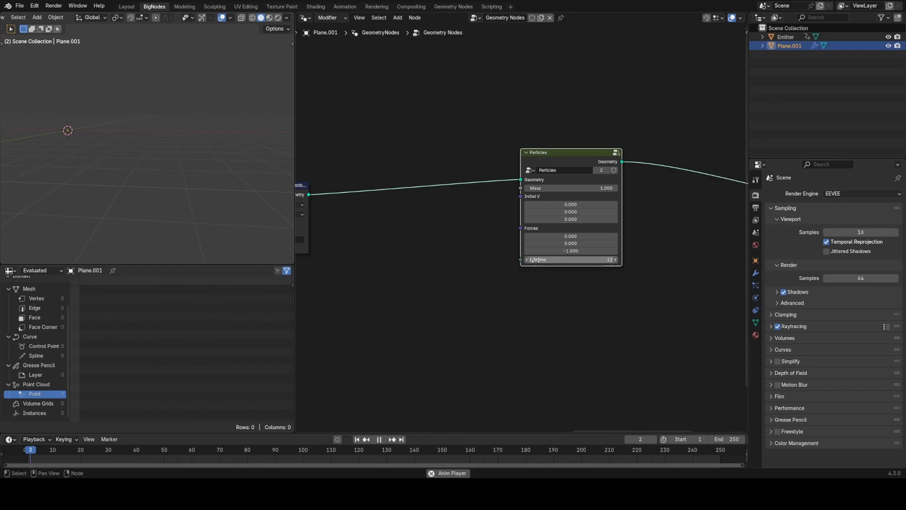
key("space")
middle_click_drag(469, 236, 554, 215)
scroll(513, 229, "down", 2)
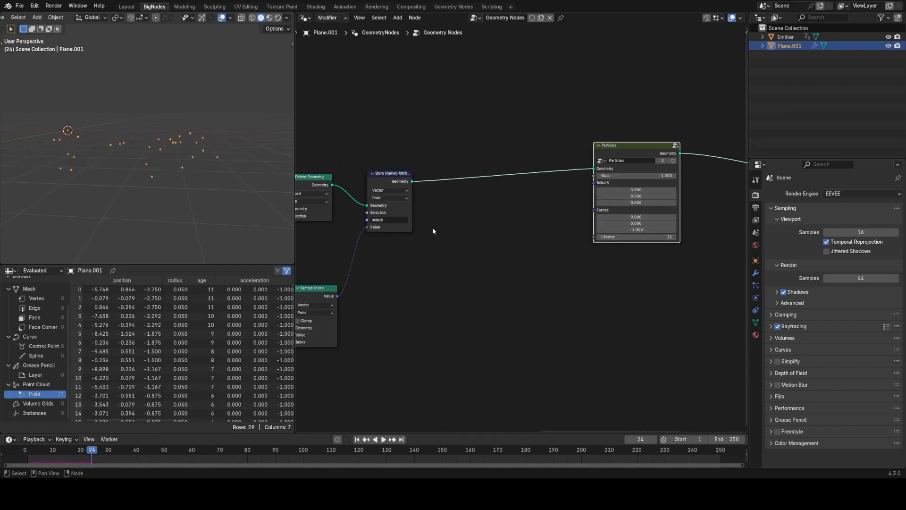
- Add a Named Attribute node between Store Named Attribute and the second Particles node
middle_click_drag(432, 228, 512, 228)
middle_click_drag(605, 199, 497, 220)
scroll(497, 220, "up", 2)
key("shift+a")
left_click(496, 220)
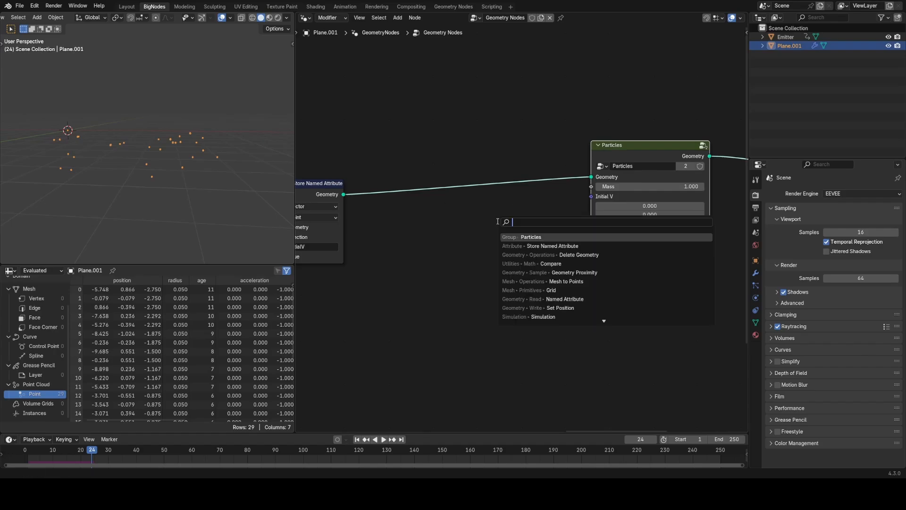
type("na")
key("Return")
left_click(474, 237)
- Make the Named Attribute node read the Vector attribute initialV and connect it to the Particles node's Initial V
left_click(495, 274)
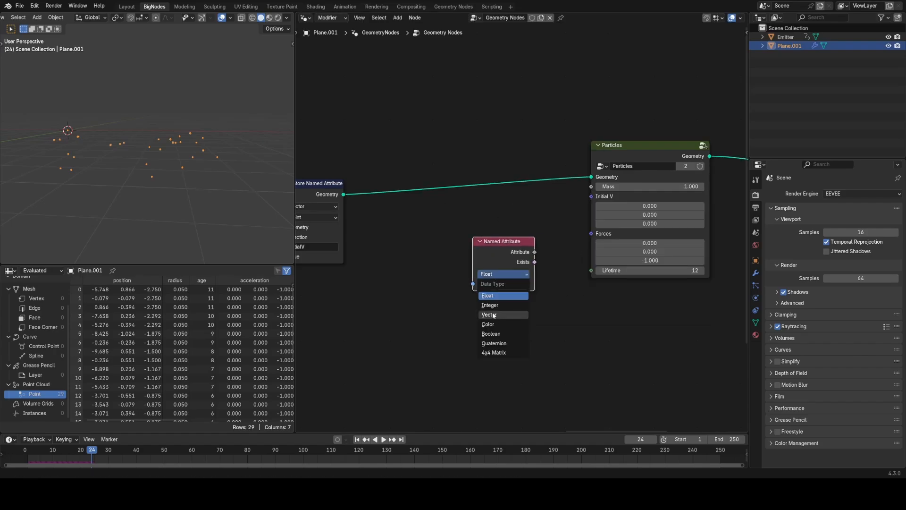
left_click(494, 316)
left_click(504, 284)
left_click(504, 298)
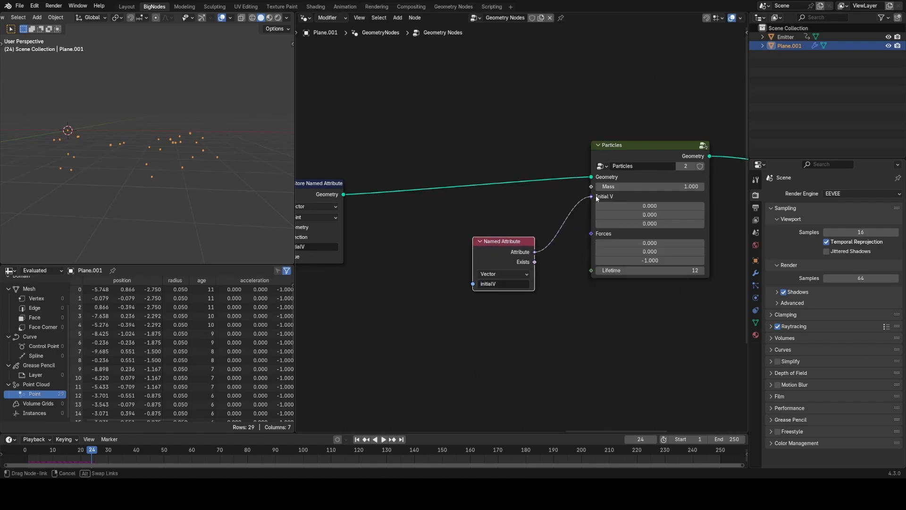
left_click_drag(596, 198, 595, 199)
- Replay the animation from the start to examine how the secondary particles move with the stored initial velocity
middle_click_drag(585, 208, 508, 214)
key("space")
left_click(28, 450)
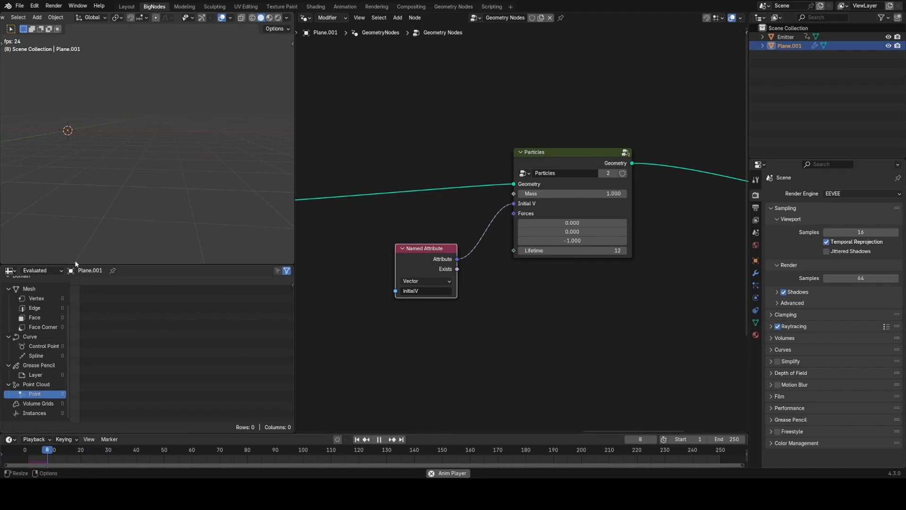
middle_click_drag(83, 247, 111, 213)
key("space")
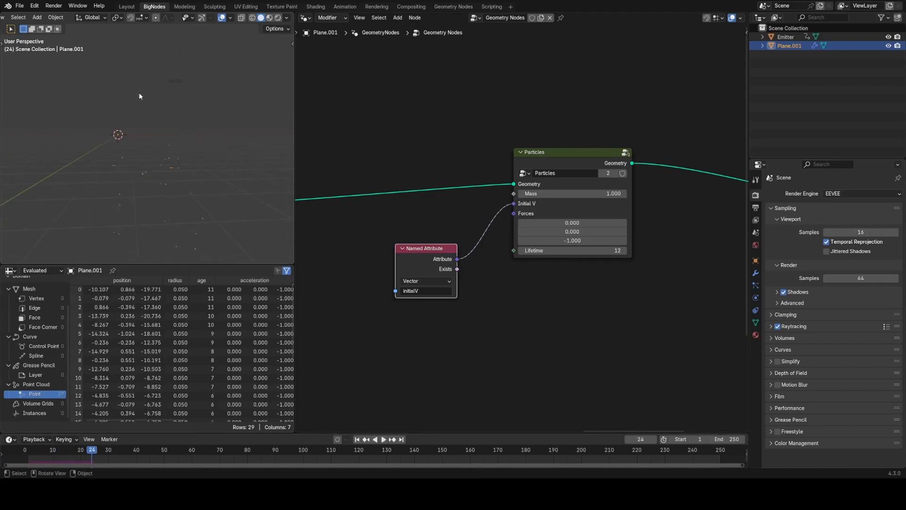
- Move the second Particles node away from Named Attribute and insert a Vector Math node on the Initial V link
middle_click_drag(422, 197, 371, 195)
scroll(371, 195, "down", 4)
left_click_drag(415, 151, 607, 333)
key("g")
left_click(604, 269)
scroll(539, 200, "up", 2)
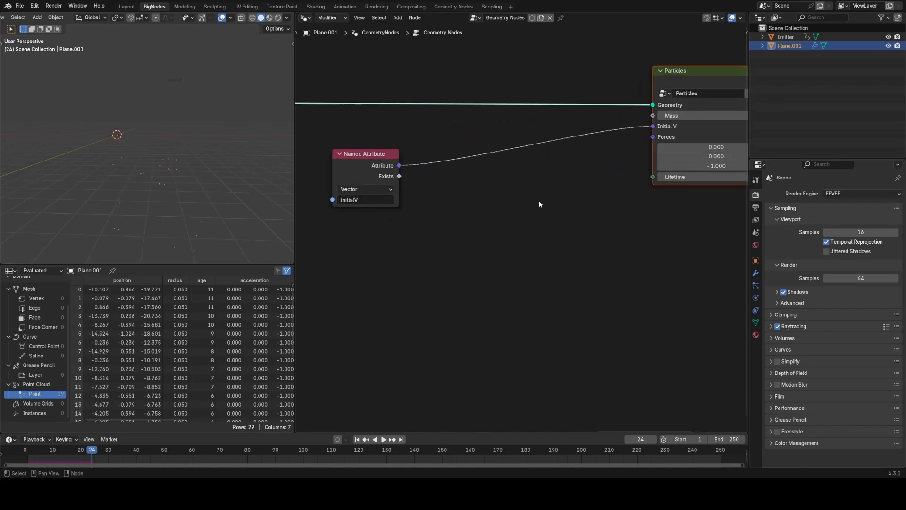
key("shift+a")
type("vec")
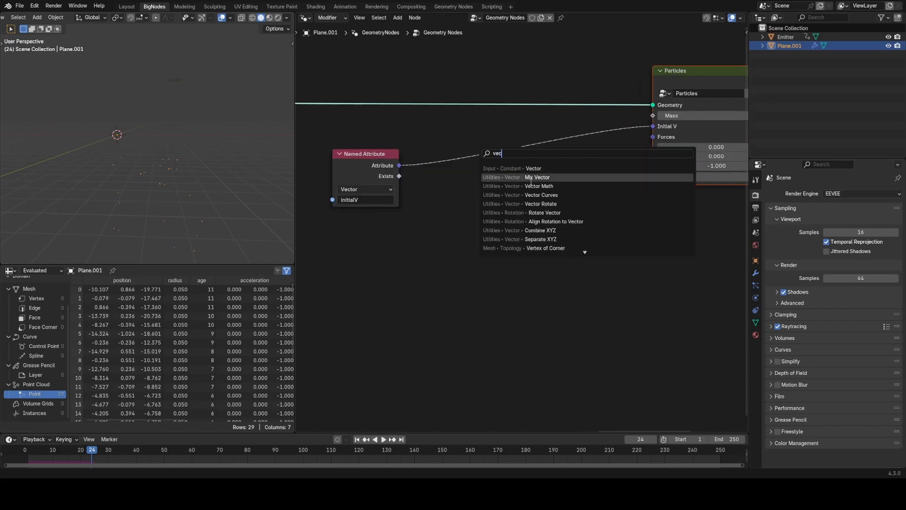
left_click(551, 186)
left_click(459, 151)
- Set the Vector Math node to Multiply by 1, 1, 0 and place it close to Named Attribute
left_click(499, 183)
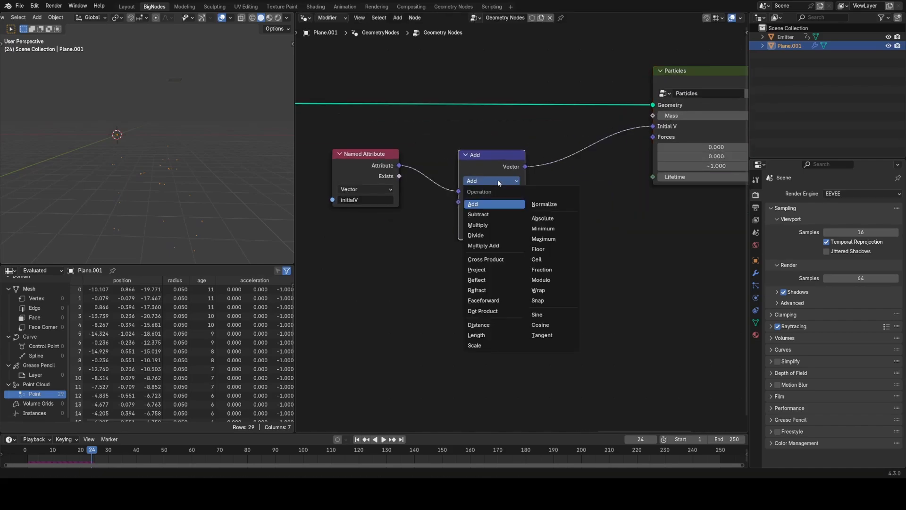
left_click(503, 225)
left_click(504, 223)
type("1")
key("Return")
left_click(505, 212)
type("1")
key("Return")
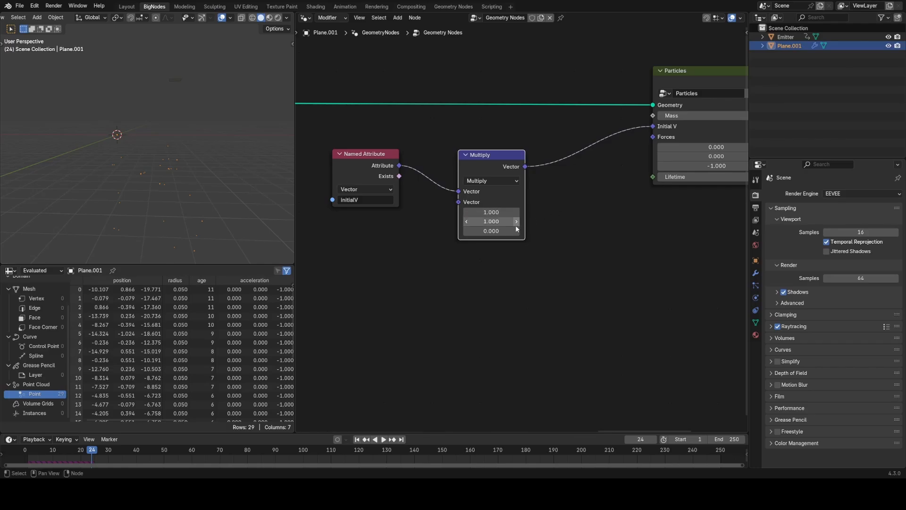
left_click_drag(471, 153, 439, 151)
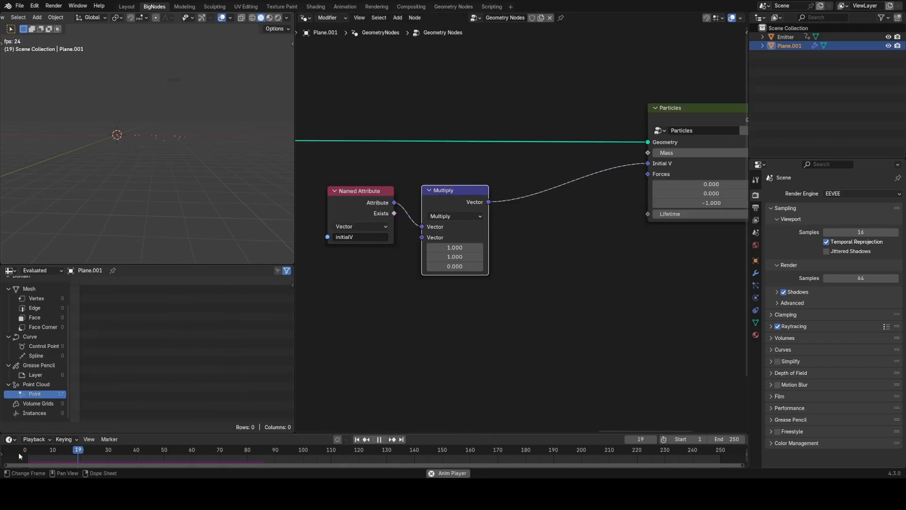
- Replay the animation to examine the secondary particles' motion with the vertical velocity removed
left_click(45, 452)
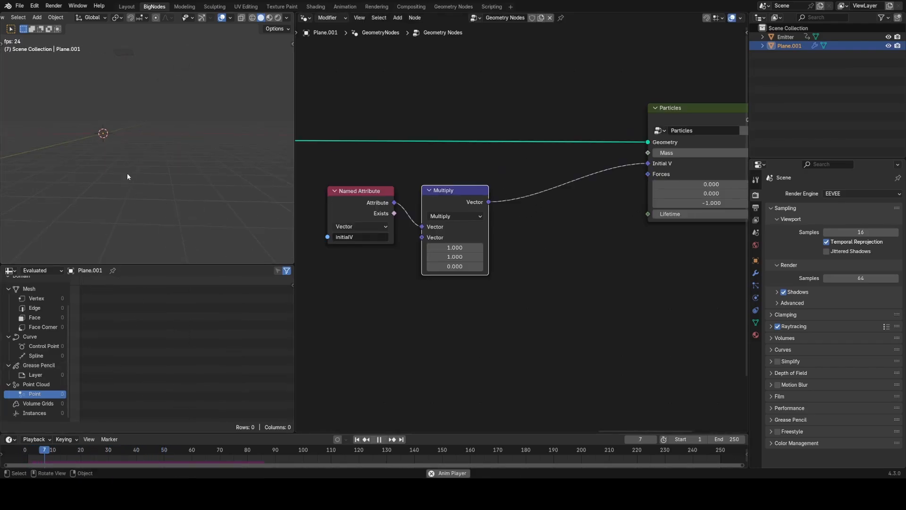
key("space")
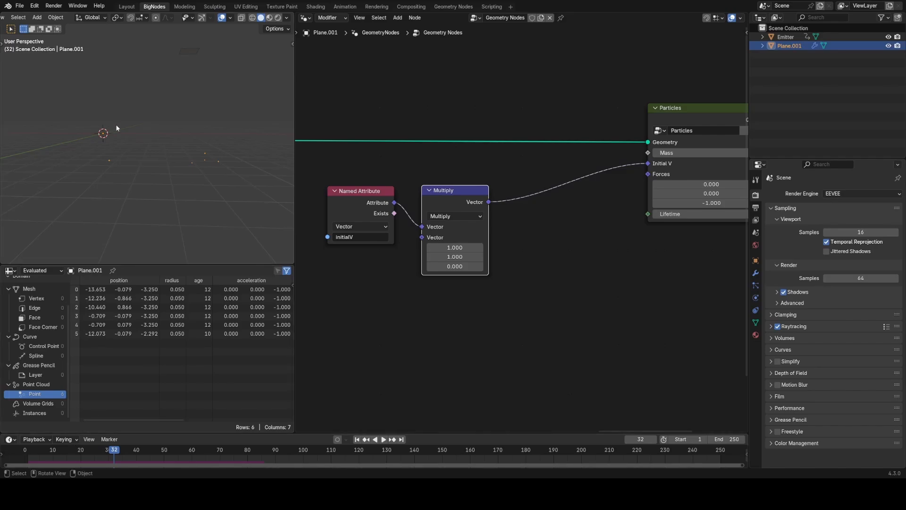
scroll(529, 191, "down", 5)
middle_click_drag(512, 203, 457, 256)
middle_click_drag(514, 276, 532, 205)
scroll(504, 237, "up", 3)
- Duplicate the Multiply node onto the link before Initial V and set the copy's operation to Add
left_click(470, 228)
left_click(442, 193)
left_click(441, 179)
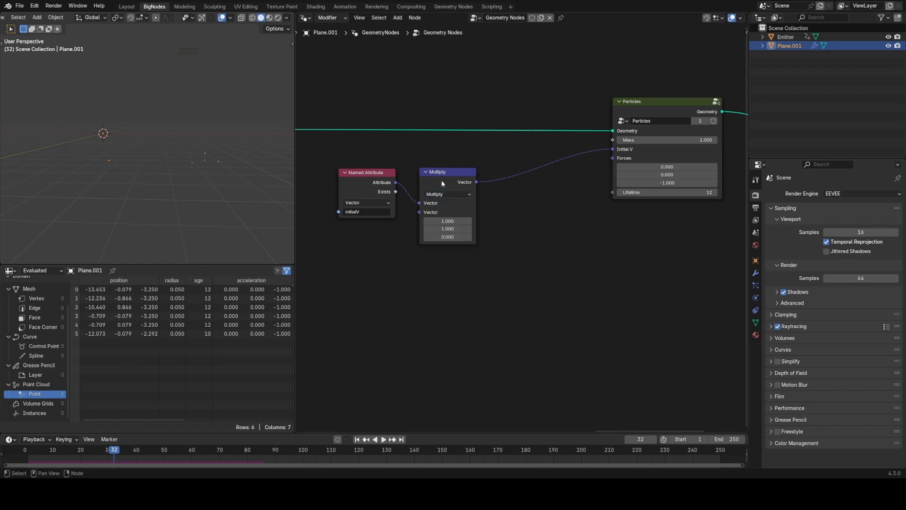
key("shift+d")
left_click(519, 164)
left_click(526, 178)
left_click(531, 206)
left_click(523, 178)
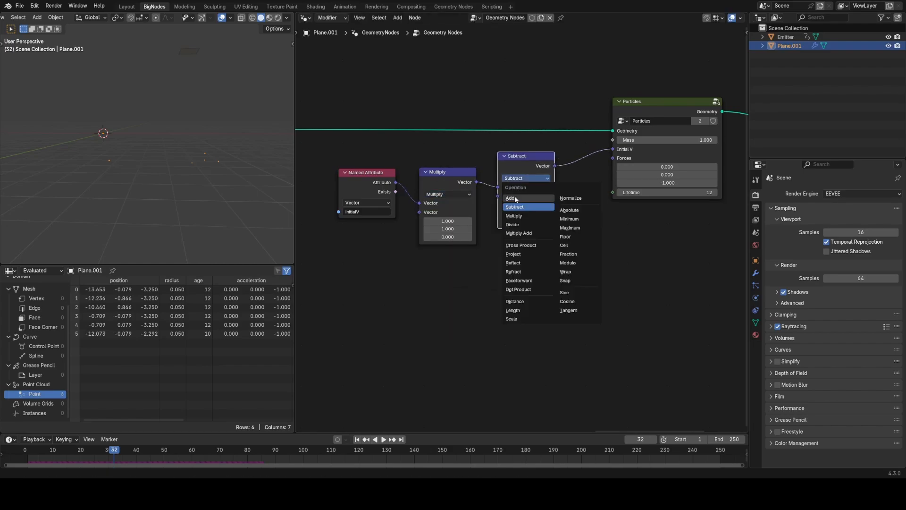
left_click(516, 198)
left_click_drag(525, 159, 531, 184)
- Add a vector Random Value node feeding the Add node's second Vector input
middle_click_drag(512, 231, 535, 222)
scroll(536, 222, "up", 2)
key("shift+a")
type("rand")
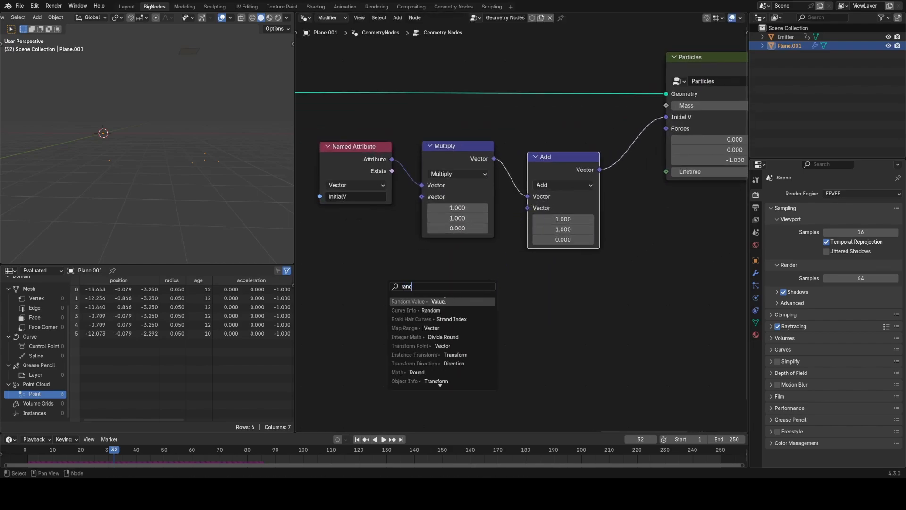
left_click(444, 301)
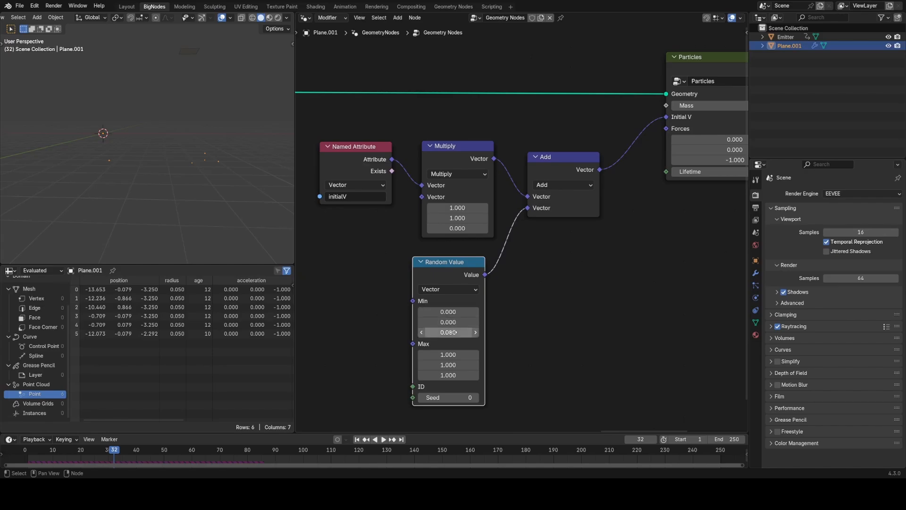
- Set the Random Value node's Max to 0, 0, 2 and its Min Z to 1
left_click_drag(449, 355, 450, 375)
type("0")
left_click(494, 356)
left_click(460, 373)
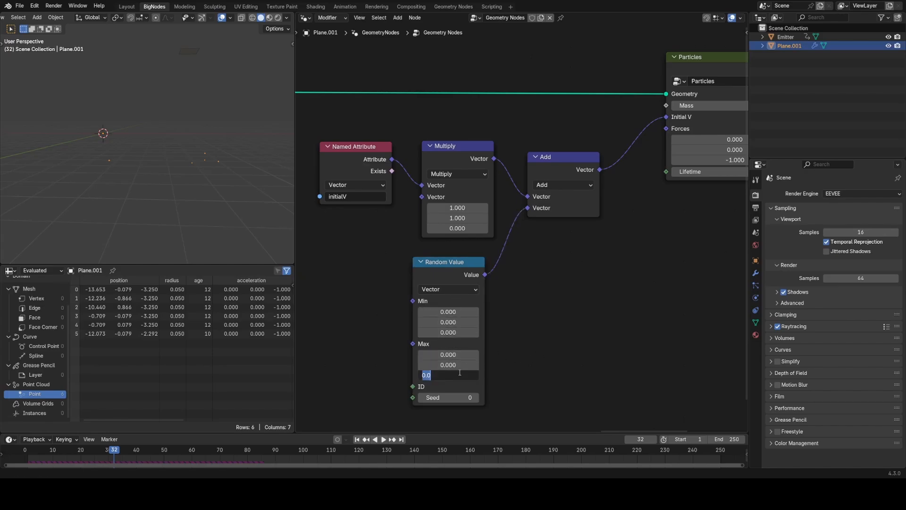
type("2")
key("Return")
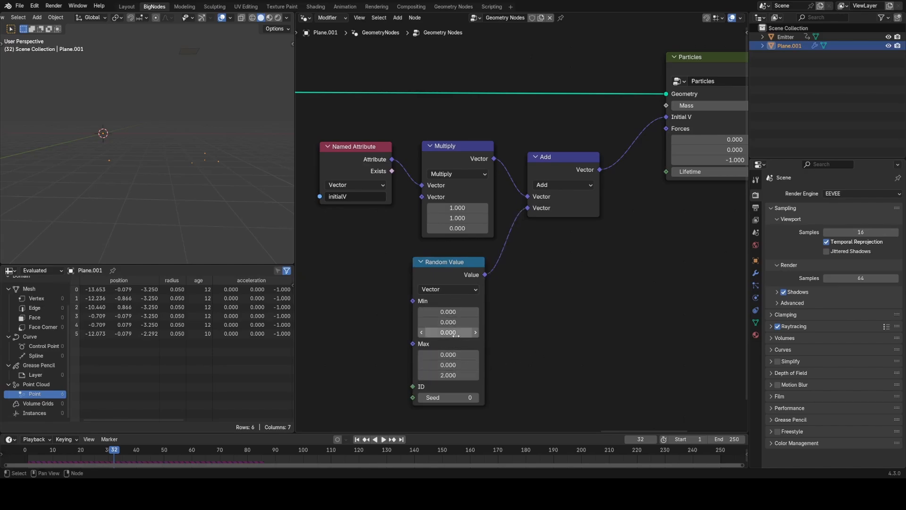
left_click(465, 332)
type("1")
key("Return")
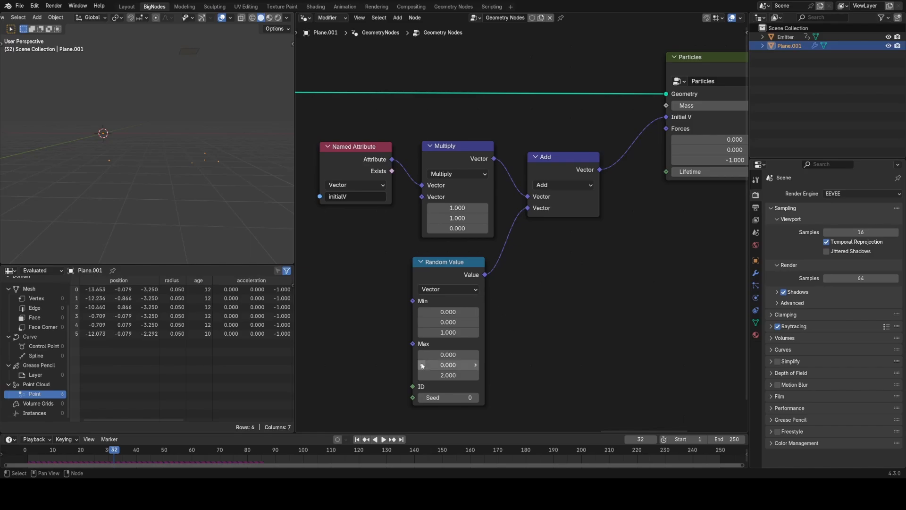
- Replay the animation from the start to examine the random upward velocity
left_click_drag(59, 453, 16, 454)
key("space")
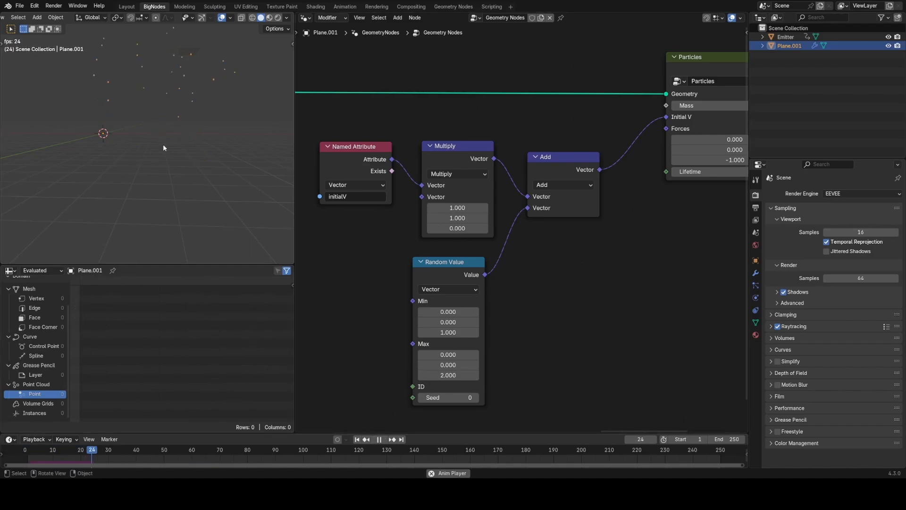
key("space")
- Insert a Vector Math node between Random Value and the Add node
middle_click_drag(530, 282, 489, 276)
key("shift+a")
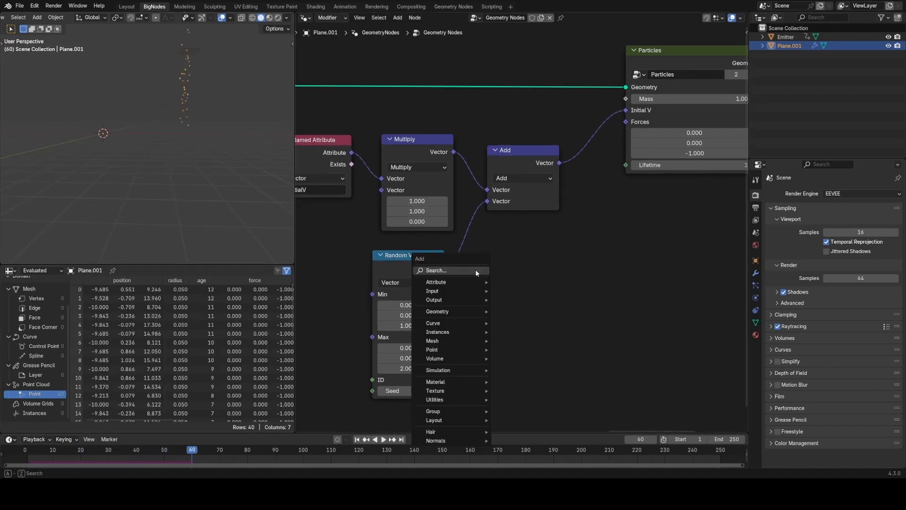
type("vec")
key("Down")
key("Down")
key("Return")
left_click(463, 229)
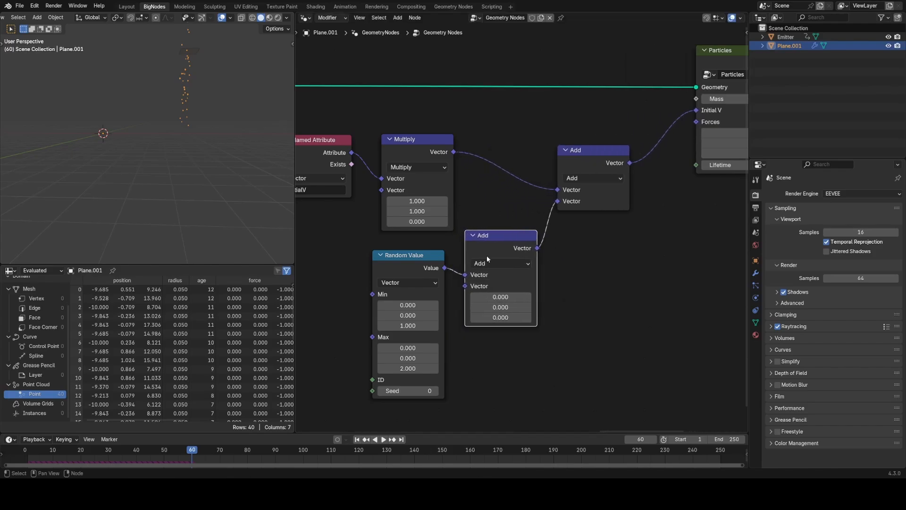
- Change the new Vector Math node's operation to Scale and set its scale to 0.3
left_click(493, 263)
left_click(509, 441)
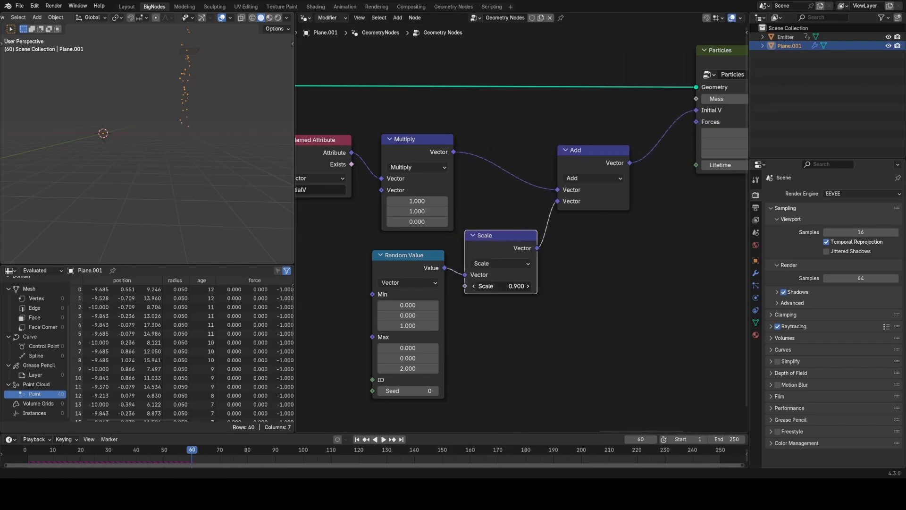
left_click(475, 287)
left_click(475, 287)
left_click(475, 287)
- Replay the animation from the start and inspect the bouncing secondary particles up close in the viewport
left_click_drag(114, 450, 27, 451)
key("space")
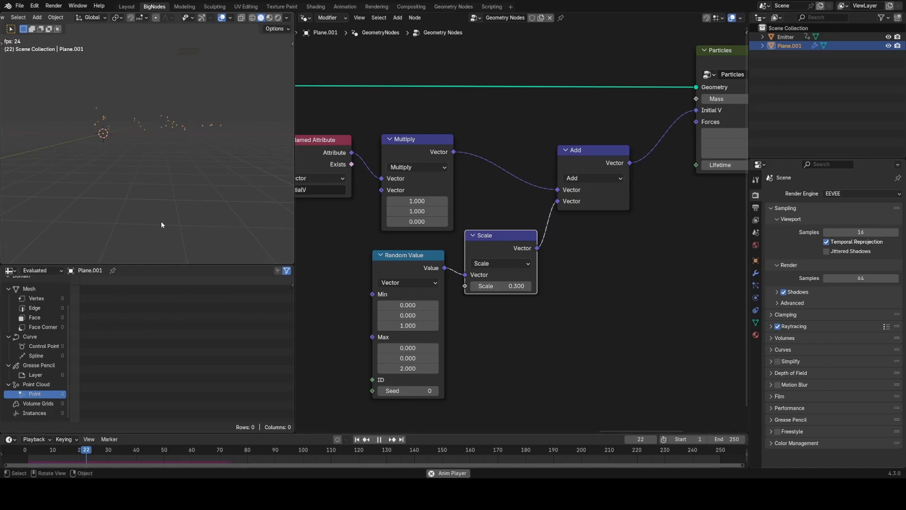
key("space")
left_click(31, 451)
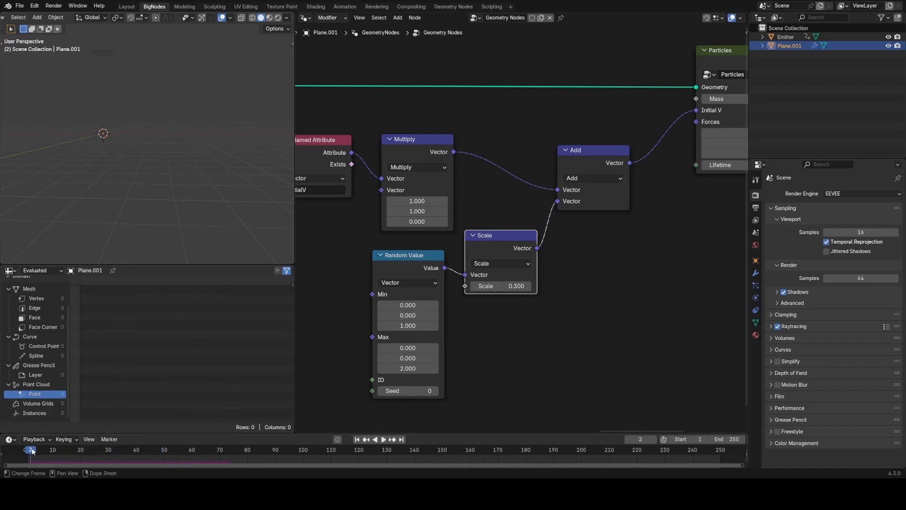
key("space")
key("space")
scroll(168, 125, "up", 4)
middle_click_drag(168, 123, 126, 222)
key("Home")
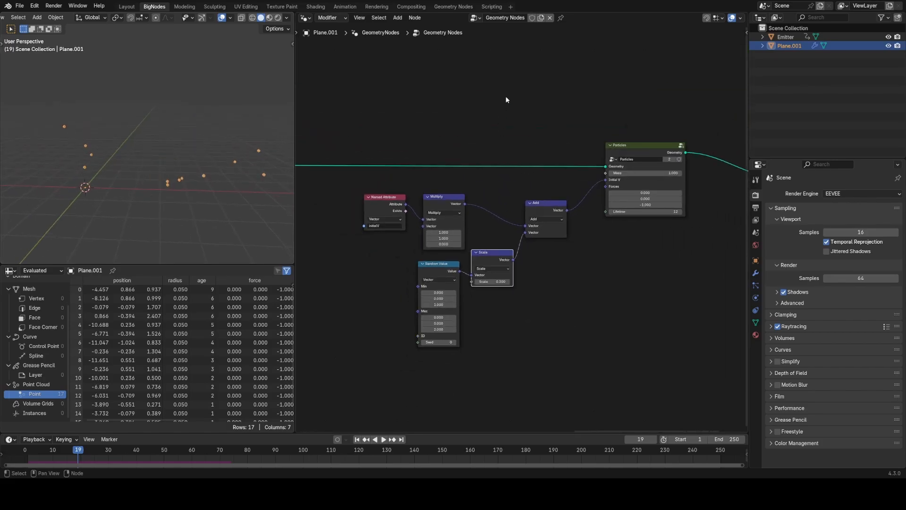
- Move the initial velocity nodes, second Particles node and Group Output away from Store Named Attribute to make room
scroll(466, 195, "down", 3)
left_click_drag(443, 154, 681, 369)
key("g")
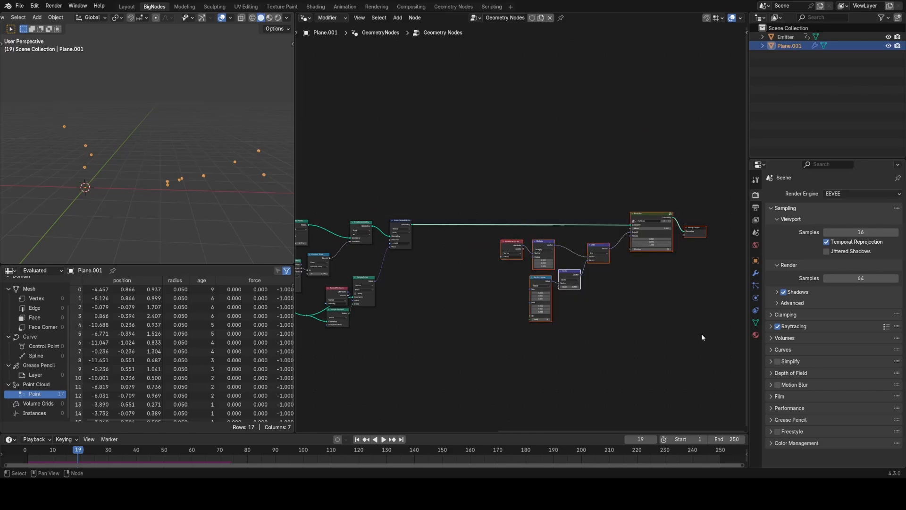
left_click(627, 257)
- Preview the Store Named Attribute output with a Viewer and examine the impact points in the viewport
scroll(530, 226, "up", 2)
left_click(381, 223, "ctrl+shift")
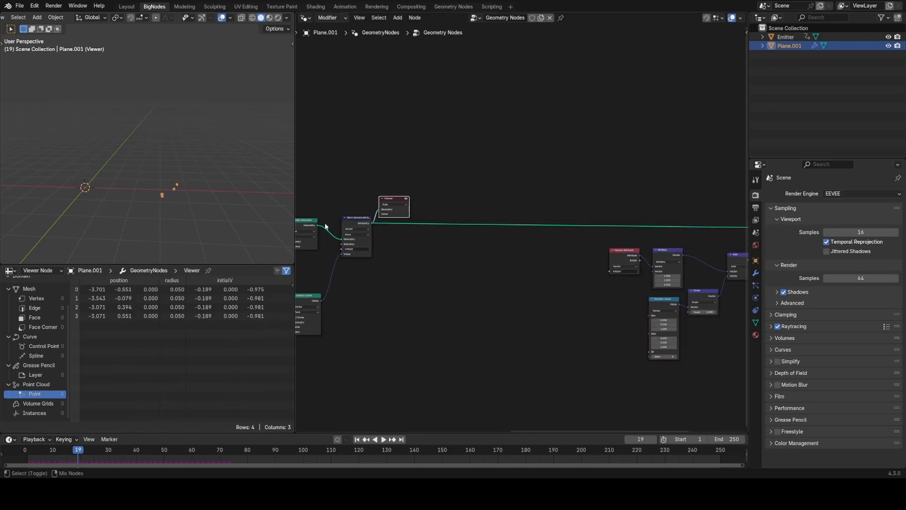
middle_click_drag(169, 188, 149, 188)
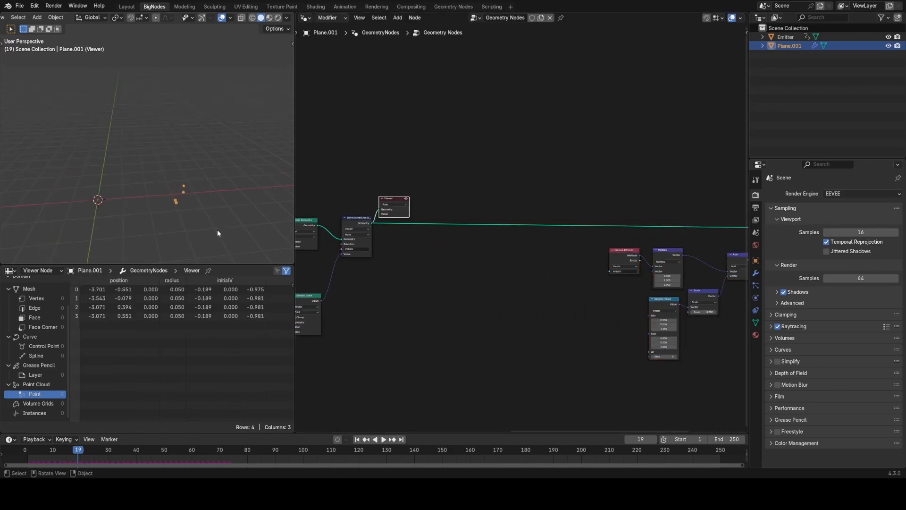
- Add a For Each Element zone and connect Store Named Attribute's Geometry to its input
middle_click_drag(510, 201, 460, 194)
scroll(460, 195, "up", 2)
key("shift+a")
left_click(472, 197)
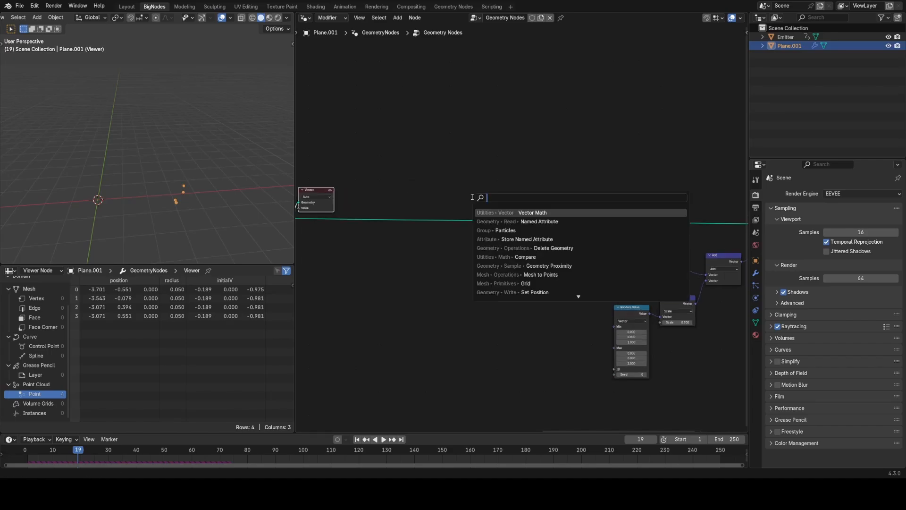
type("for")
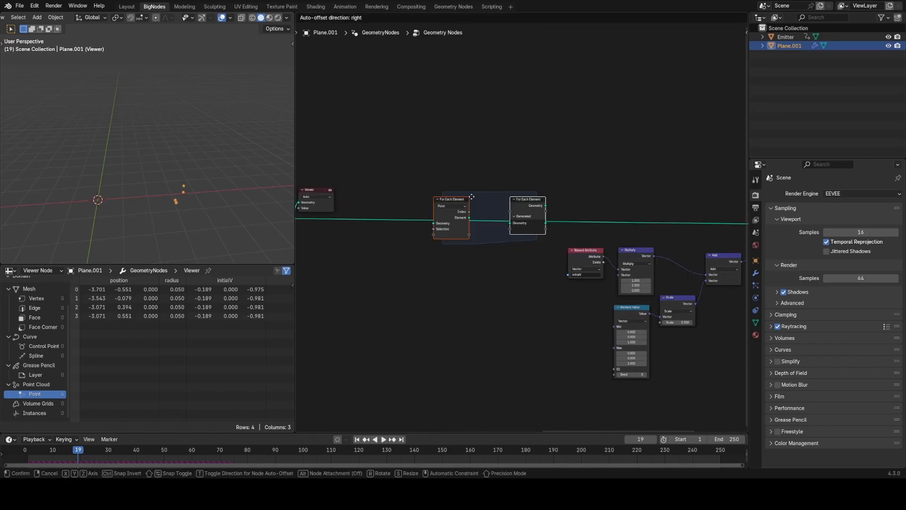
left_click(461, 172)
middle_click_drag(464, 172, 561, 172)
scroll(562, 172, "up", 4)
left_click_drag(323, 233, 508, 208)
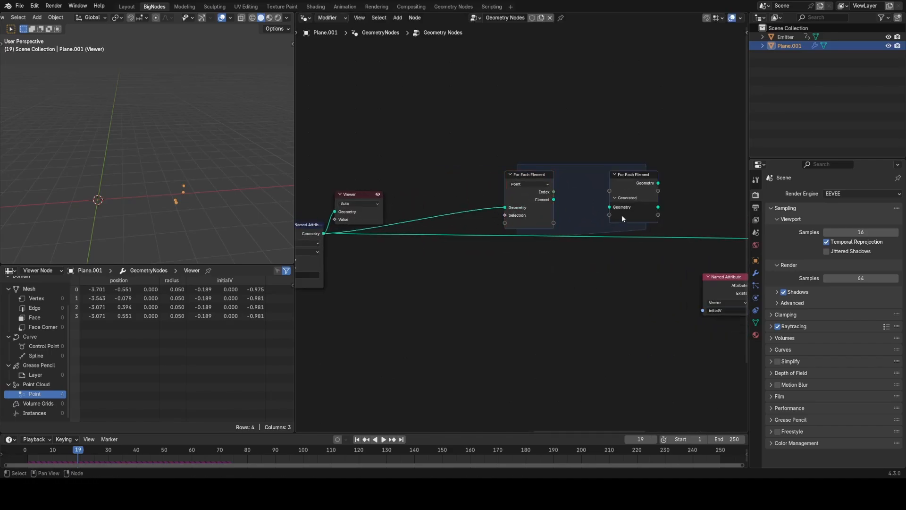
- Route the For Each Element zone's generated Geometry into the second Particles node, dissolve the temporary reroute and reposition the zone
middle_click_drag(622, 216, 492, 238)
middle_click_drag(550, 229, 524, 238)
scroll(525, 239, "down", 2)
right_click_drag(524, 239, 515, 285, "shift")
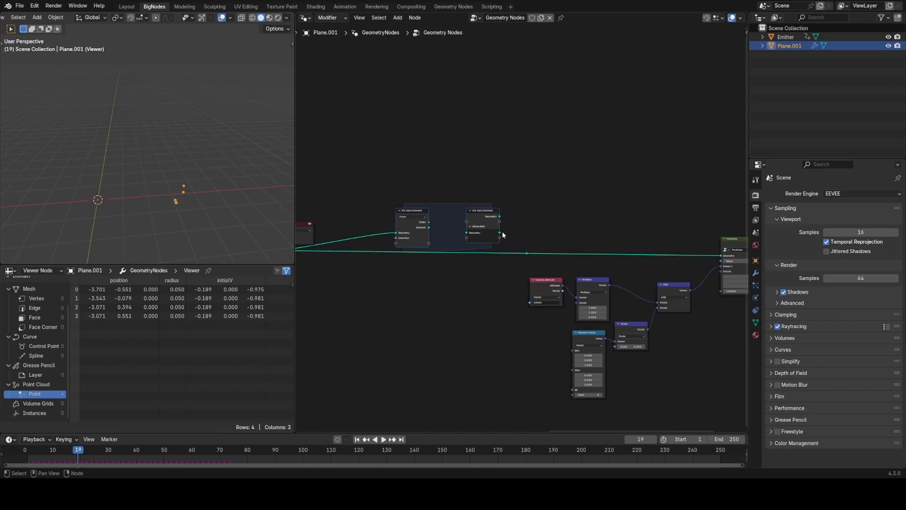
left_click_drag(528, 255, 527, 254)
left_click_drag(520, 229, 538, 259)
key("ctrl+x")
left_click_drag(382, 193, 518, 249)
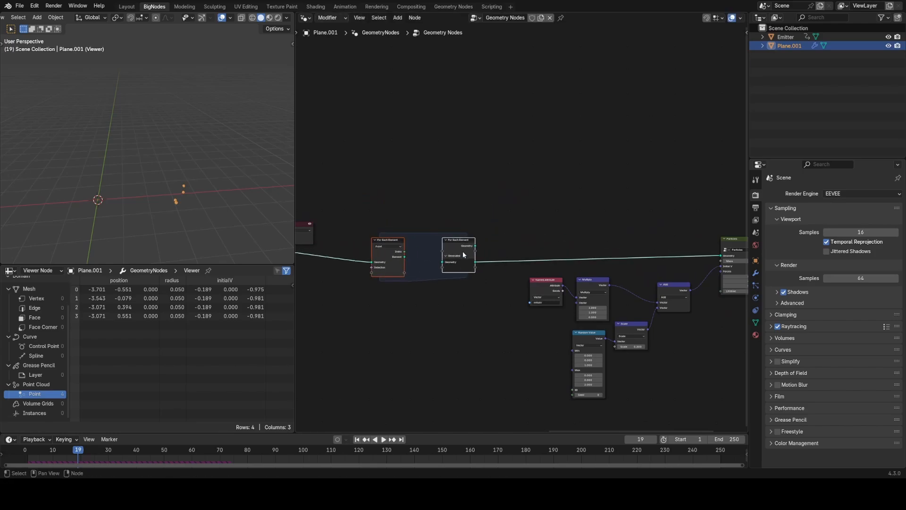
left_click(462, 255)
- Delete the Viewer node attached to Store Named Attribute
middle_click_drag(383, 242, 545, 201)
scroll(546, 201, "up", 2)
left_click(437, 194)
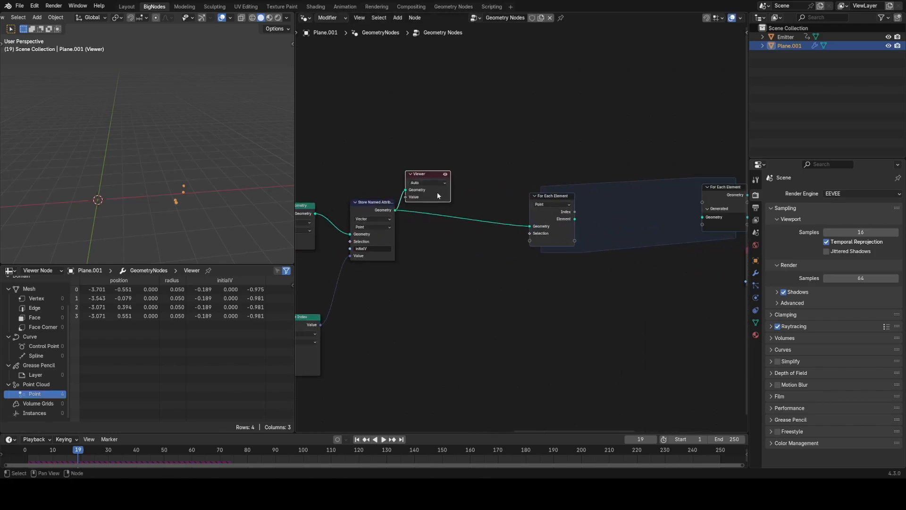
key("x")
middle_click_drag(538, 246, 423, 254)
scroll(502, 211, "up", 1)
key("shift+a")
type("point")
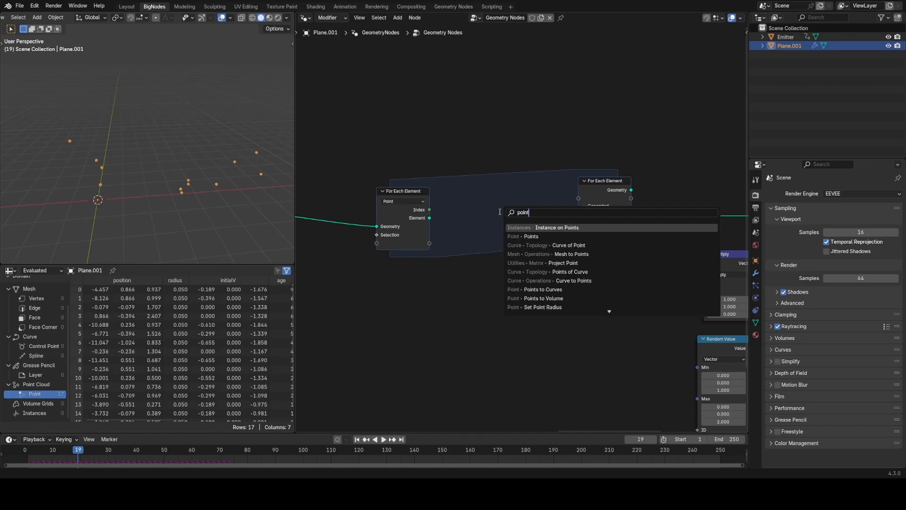
key("Return")
key("Escape")
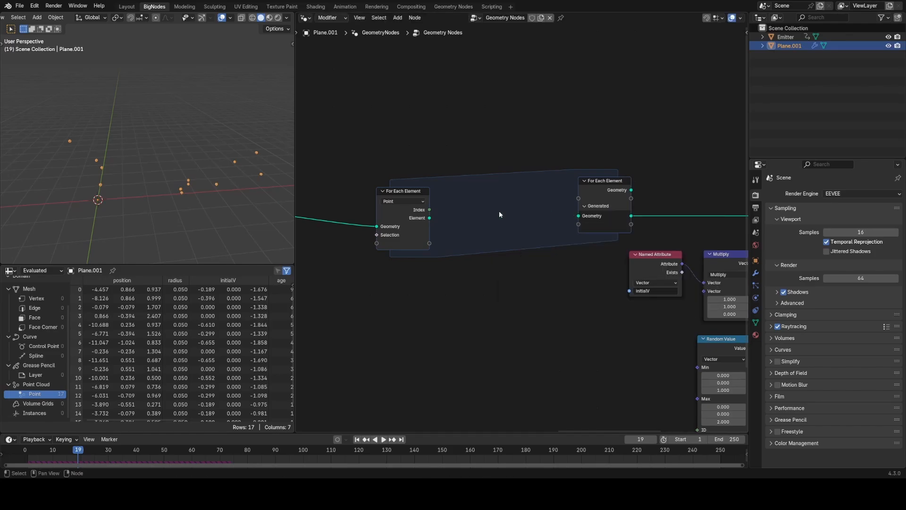
- Add a Points node with Count 50 inside the For Each Element zone, feeding the zone's generated Geometry
key("shift+a")
type("points")
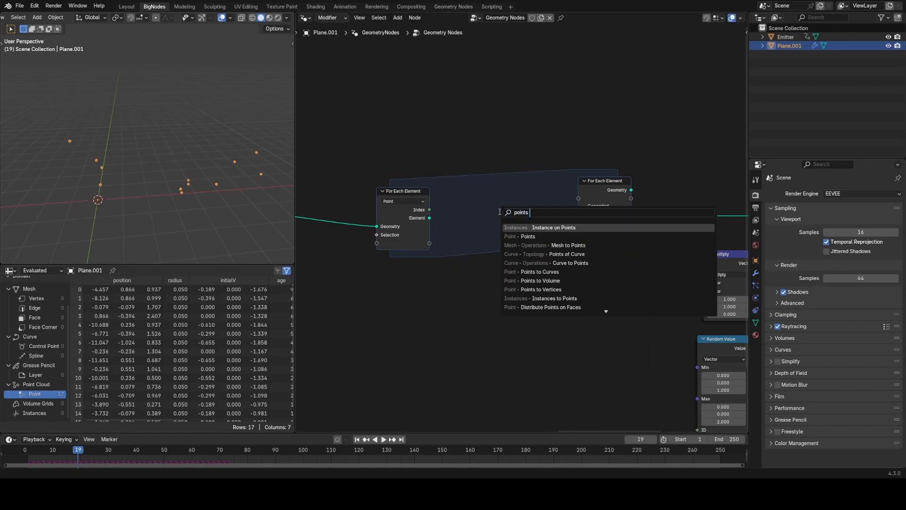
key("Down")
key("Return")
left_click(499, 211)
middle_click_drag(594, 224, 631, 231)
scroll(555, 256, "up", 1)
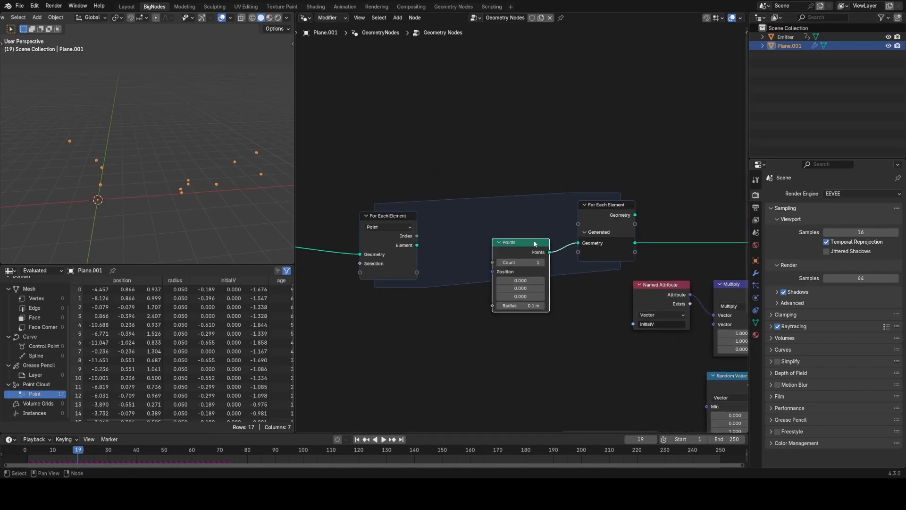
left_click_drag(535, 244, 525, 235)
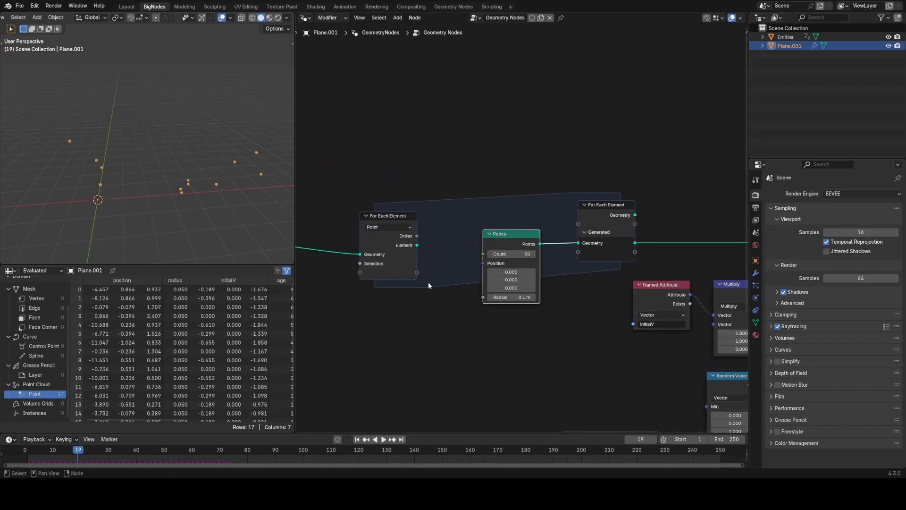
- Play the animation from the start to check where the new points spawn, and return to frame 1
middle_click_drag(423, 259, 491, 253)
key("shift+Left")
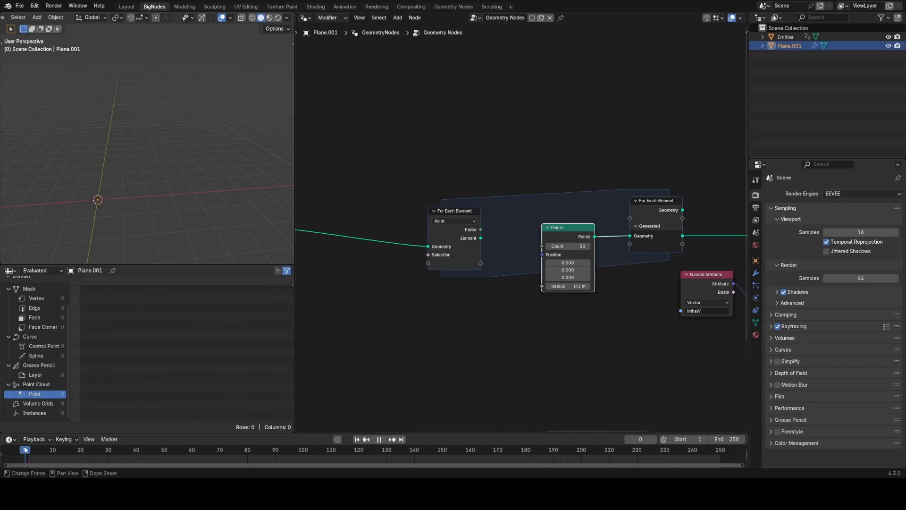
key("space")
scroll(155, 192, "down", 3)
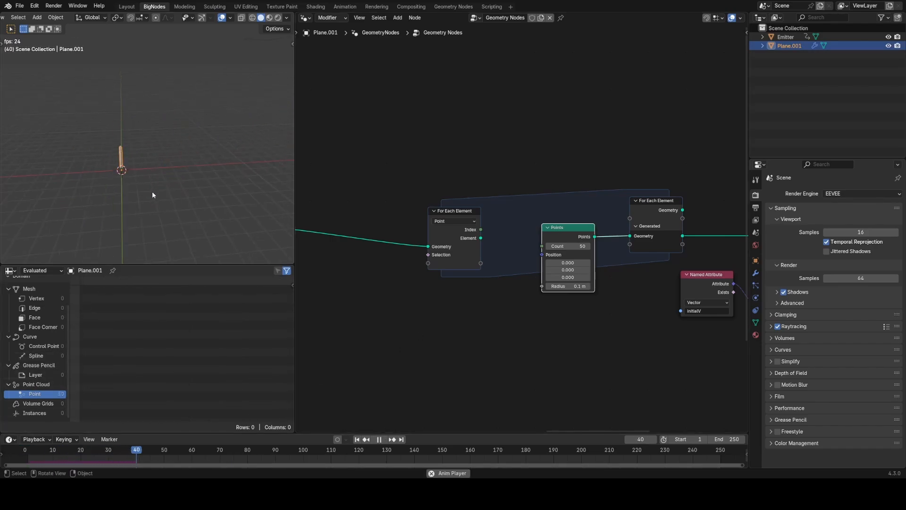
key("space")
left_click(28, 453)
- Preview the Points node's output with a Viewer and examine the point positions in the viewport
middle_click_drag(499, 244, 567, 217)
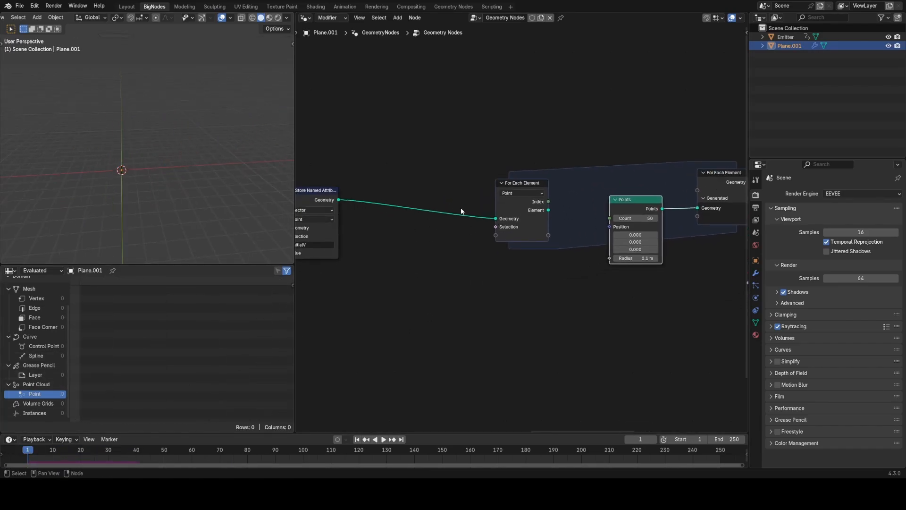
middle_click_drag(363, 234, 502, 240)
middle_click_drag(585, 206, 380, 214)
left_click(590, 223, "ctrl+shift")
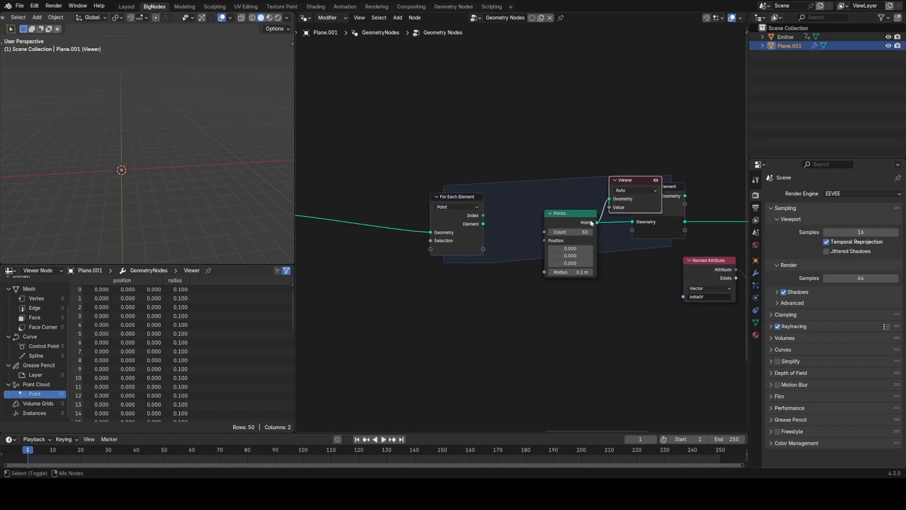
middle_click_drag(189, 214, 103, 181)
middle_click_drag(443, 241, 548, 236)
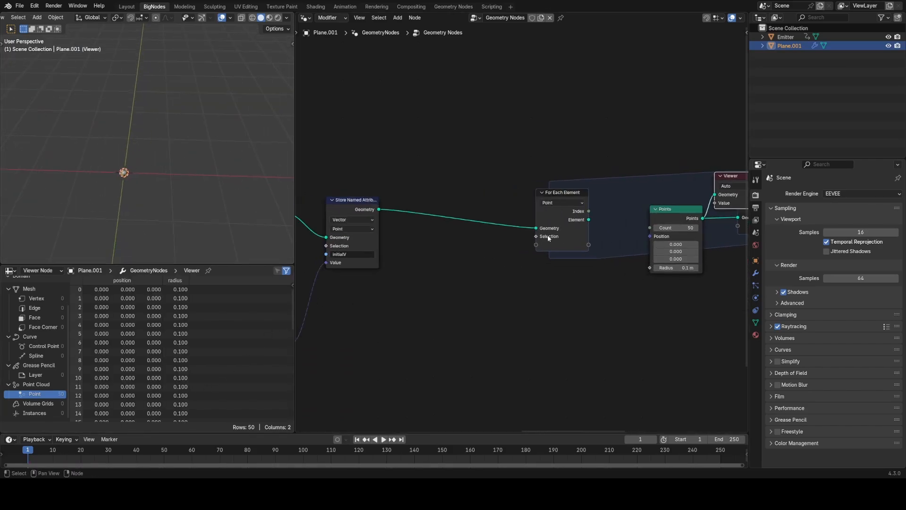
- Preview Store Named Attribute's output with the Viewer and advance the animation to frame 12
left_click(368, 208, "ctrl+shift")
scroll(186, 175, "down", 4)
middle_click_drag(175, 174, 160, 200, "shift")
key("space")
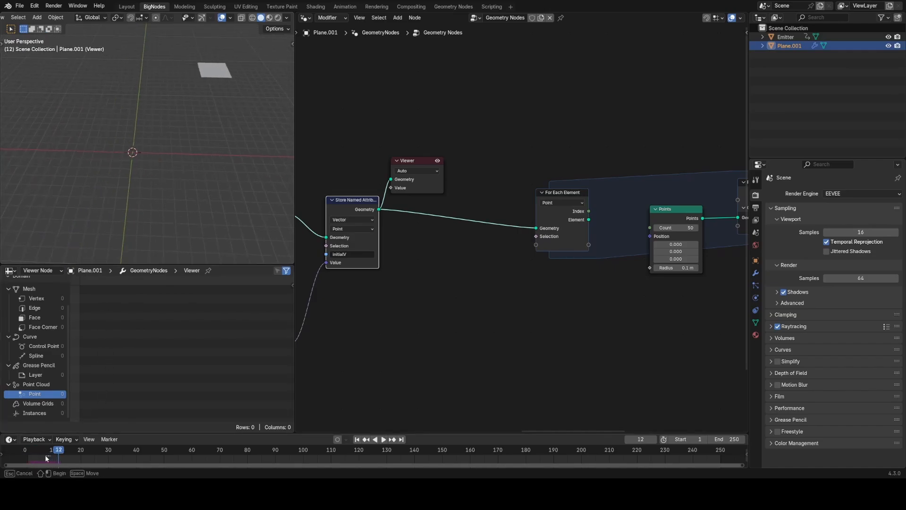
- Add a Position node, pass it through the For Each Element zone as a new input, and link it to the Points node's Position
key("shift+a")
type("pos")
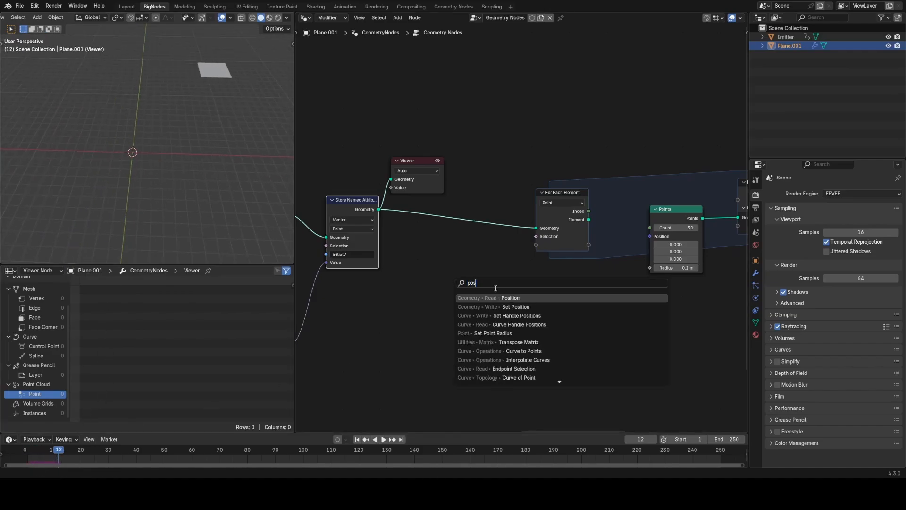
key("Return")
left_click(508, 276)
left_click_drag(533, 248, 536, 246)
middle_click_drag(587, 258, 483, 268)
scroll(483, 268, "up", 2)
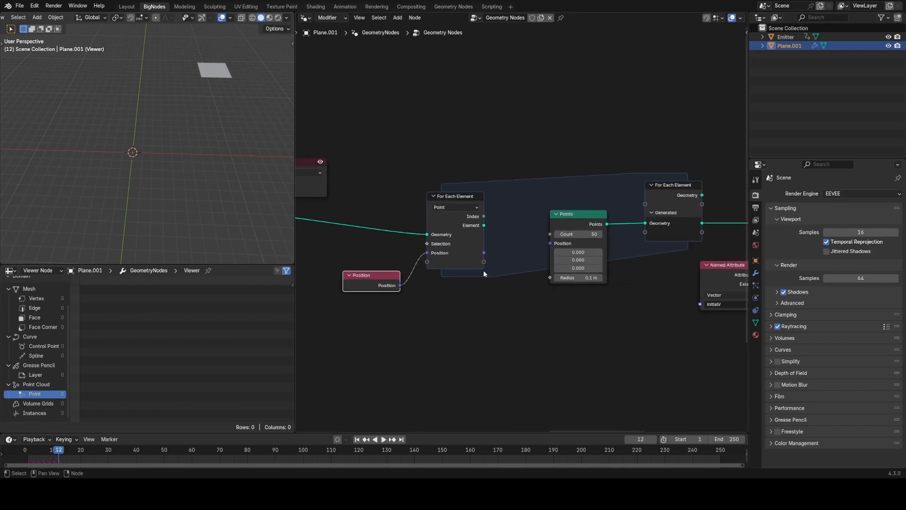
left_click_drag(481, 264, 552, 244)
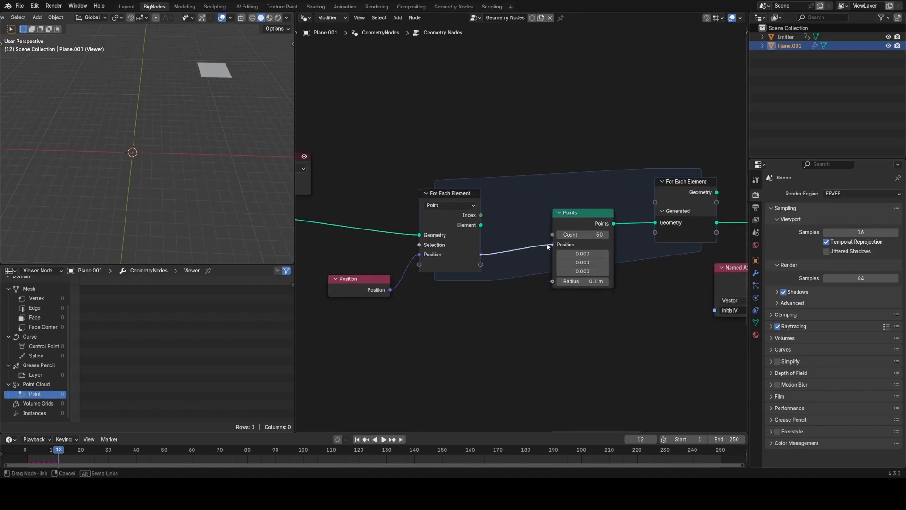
- Replace the Viewer with one on the For Each Element zone's generated Geometry and examine the points at frame 20
scroll(519, 224, "down", 3)
key("x")
middle_click_drag(629, 233, 520, 225)
scroll(524, 220, "up", 1)
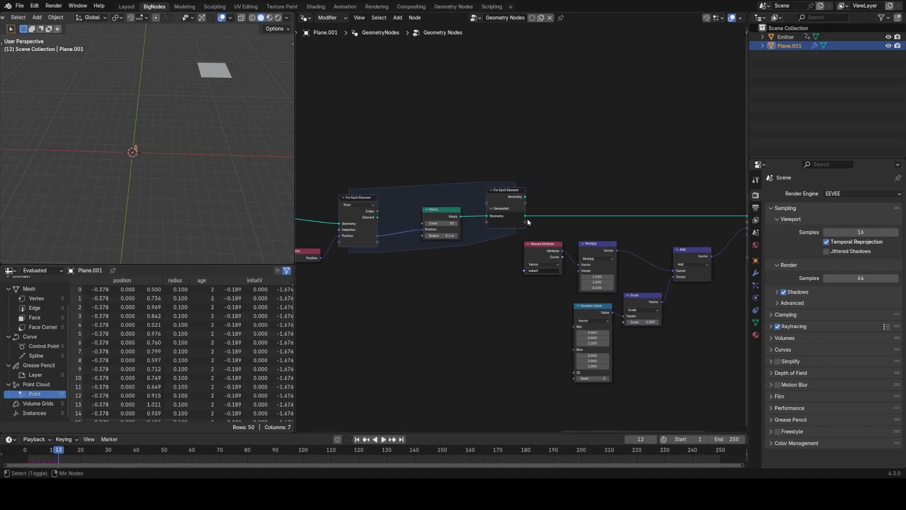
left_click(525, 217, "ctrl+shift")
left_click_drag(32, 458, 81, 458)
middle_click_drag(573, 205, 347, 251)
middle_click_drag(278, 217, 226, 182)
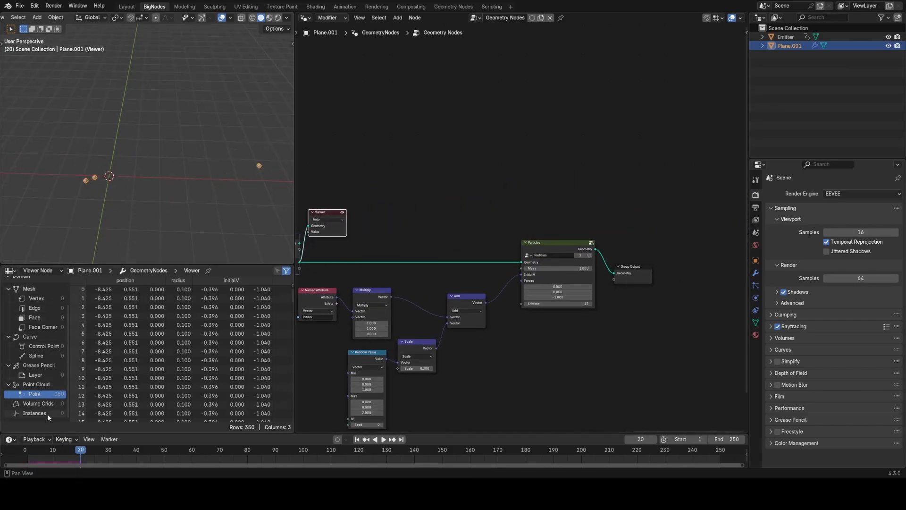
- Compare the Store Named Attribute output with the zone's generated Geometry in the Viewer, and delete the Viewer
middle_click_drag(395, 279, 696, 279)
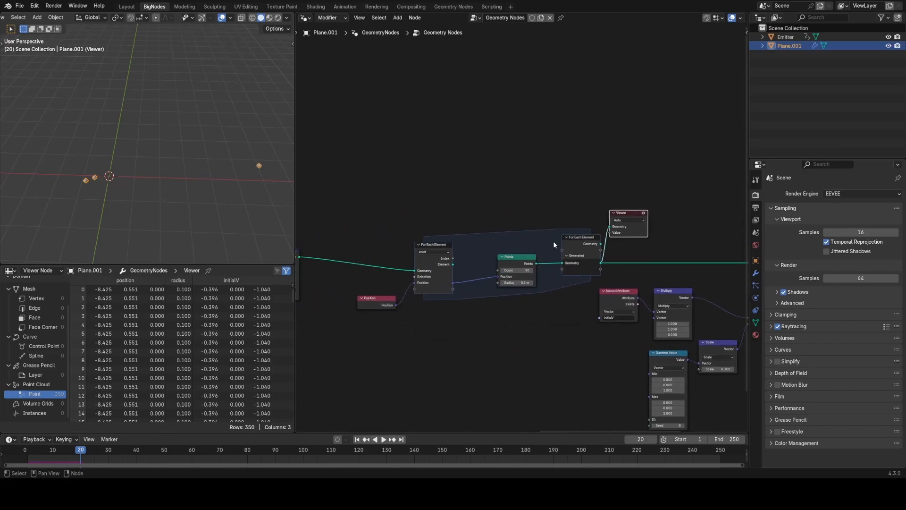
middle_click_drag(367, 262, 429, 267)
left_click(362, 263, "ctrl+shift")
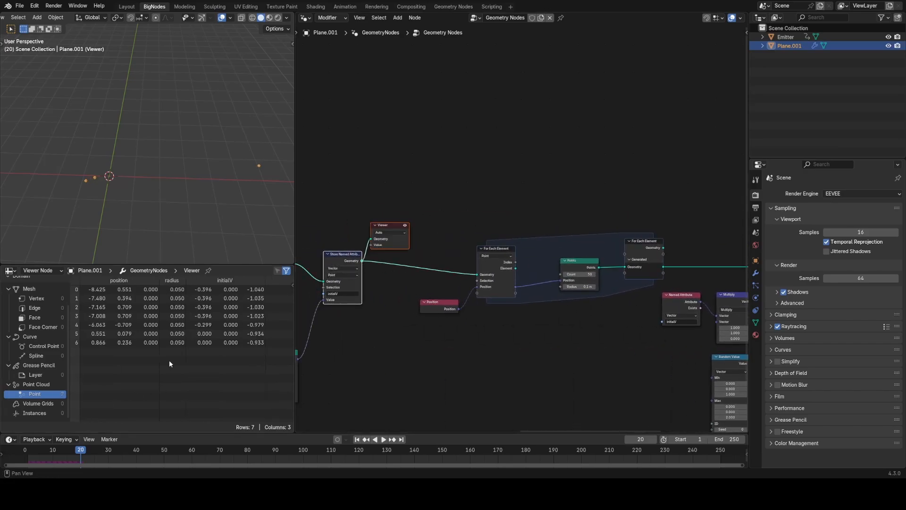
middle_click_drag(671, 270, 475, 284)
left_click(468, 280, "ctrl+shift")
left_click(499, 245)
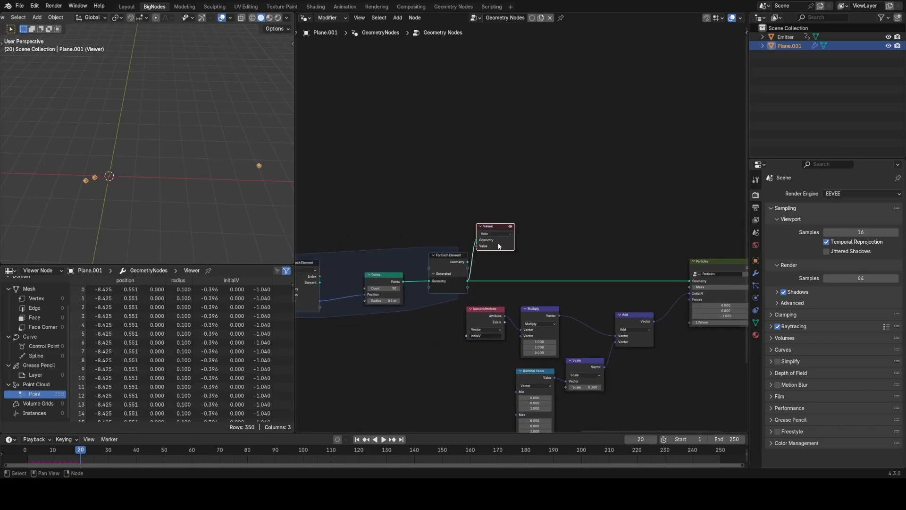
key("x")
- Play the simulation from the start and examine the motion of the secondary particles in the viewport
middle_click_drag(623, 273, 466, 254)
scroll(466, 253, "down", 1)
left_click(24, 451)
key("space")
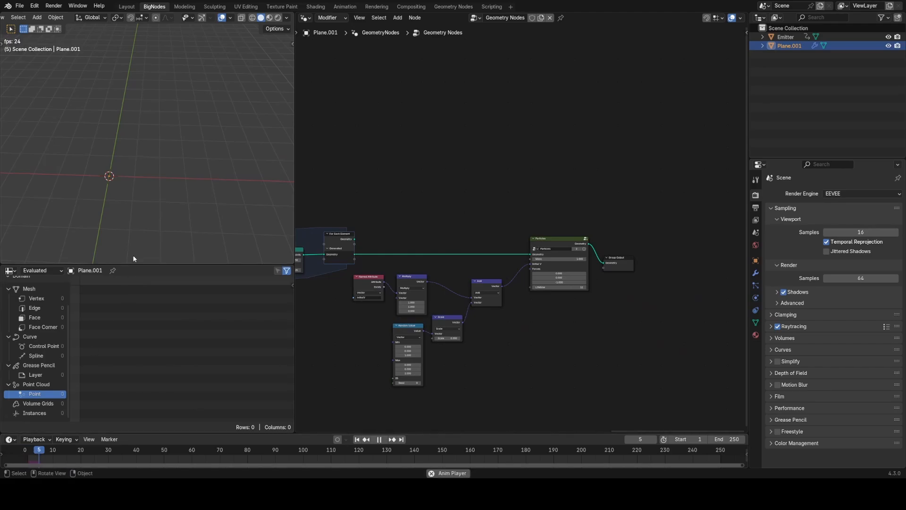
middle_click_drag(134, 257, 164, 191)
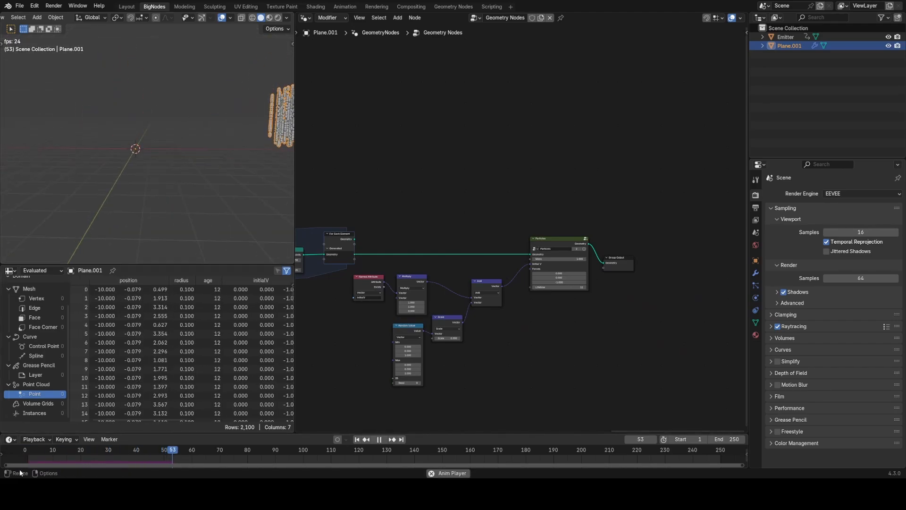
left_click(32, 451)
key("space")
- Feed the second Particles node's Mass from a new Float Random Value node with Min 0.200 and Max 1.000
middle_click_drag(500, 277, 534, 207)
scroll(534, 208, "up", 5)
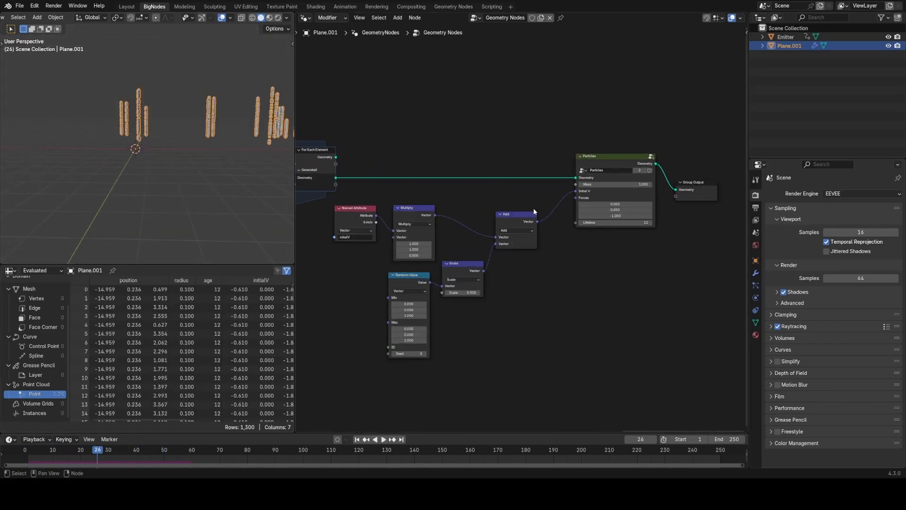
middle_click_drag(579, 298, 606, 237)
scroll(605, 237, "up", 4)
middle_click_drag(595, 103, 624, 200)
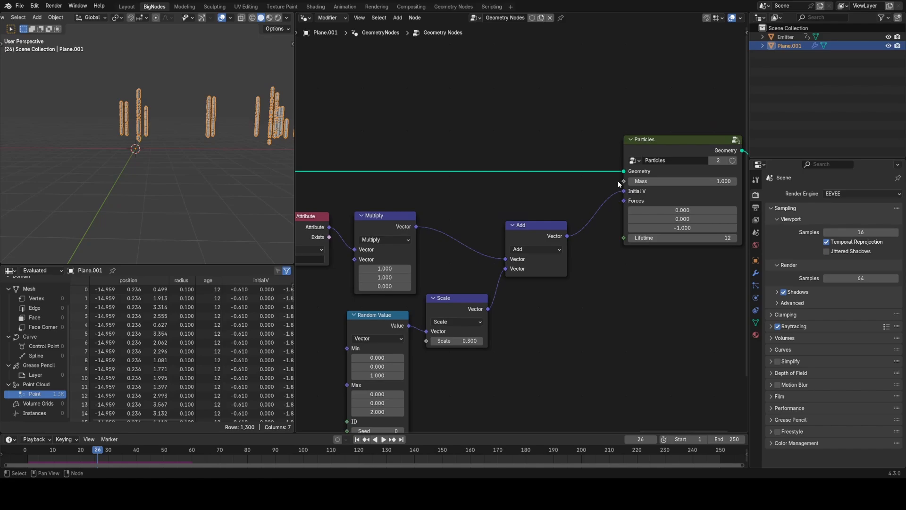
left_click_drag(623, 181, 423, 102)
type("rand")
key("Return")
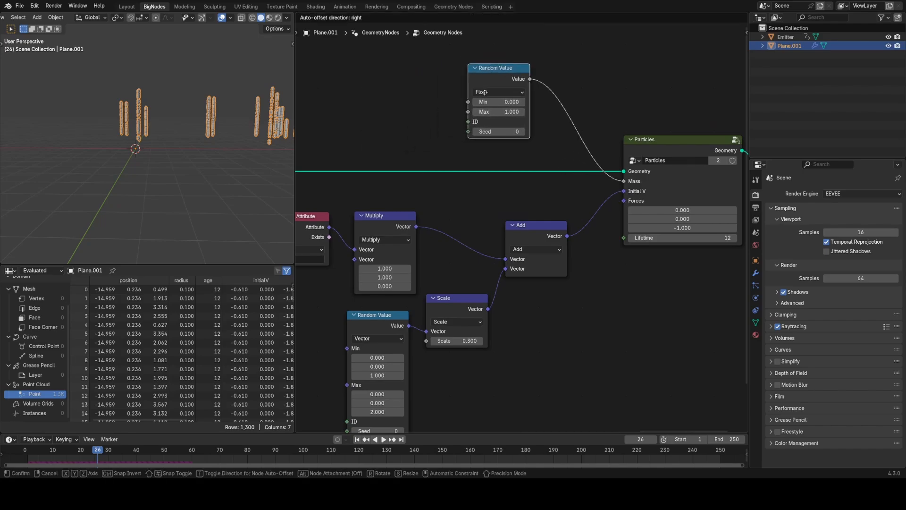
left_click(494, 101)
double_click(531, 112)
- Replay the simulation from the start to check the effect of the randomized mass, and pause it
key("shift+Left")
key("space")
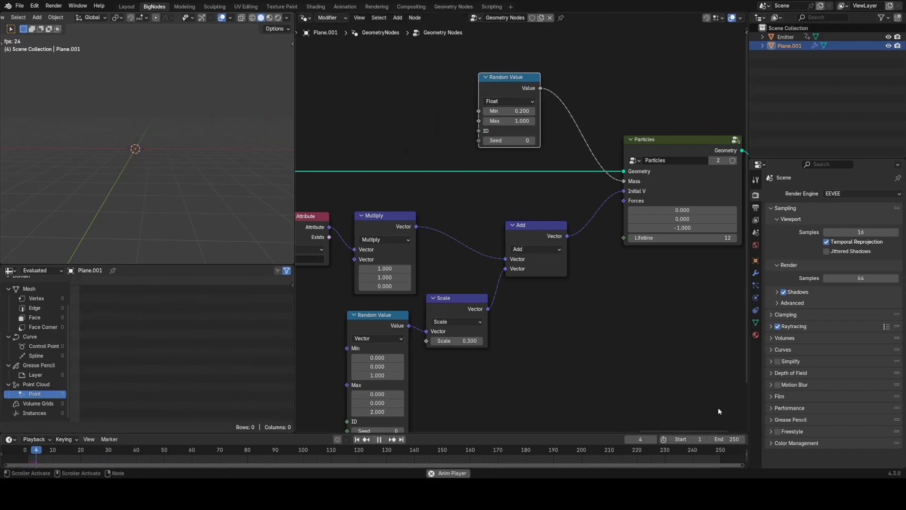
key("space")
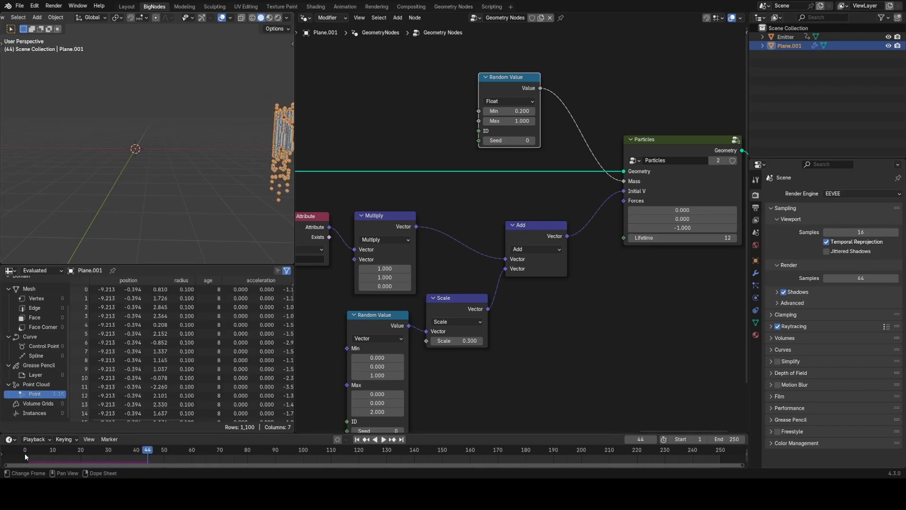
left_click(25, 452)
key("space")
key("space")
- Move the second Particles node and Group Output away from the Add node to make room
middle_click_drag(598, 239, 436, 269)
scroll(444, 239, "down", 4)
left_click_drag(536, 141, 582, 259)
key("g")
left_click(671, 261)
left_click(671, 261)
scroll(450, 264, "up", 3)
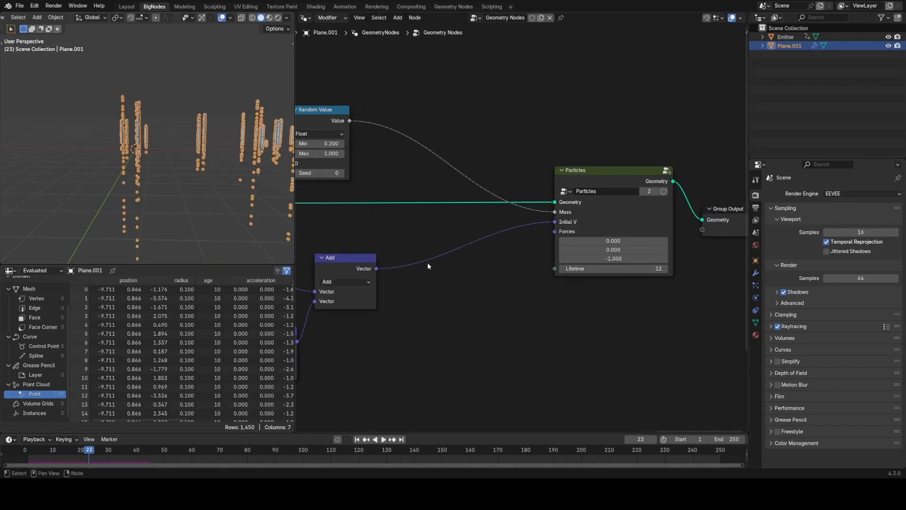
- Duplicate the Add node and insert the copy between the original Add and the Particles node's Initial V
scroll(138, 163, "up", 3)
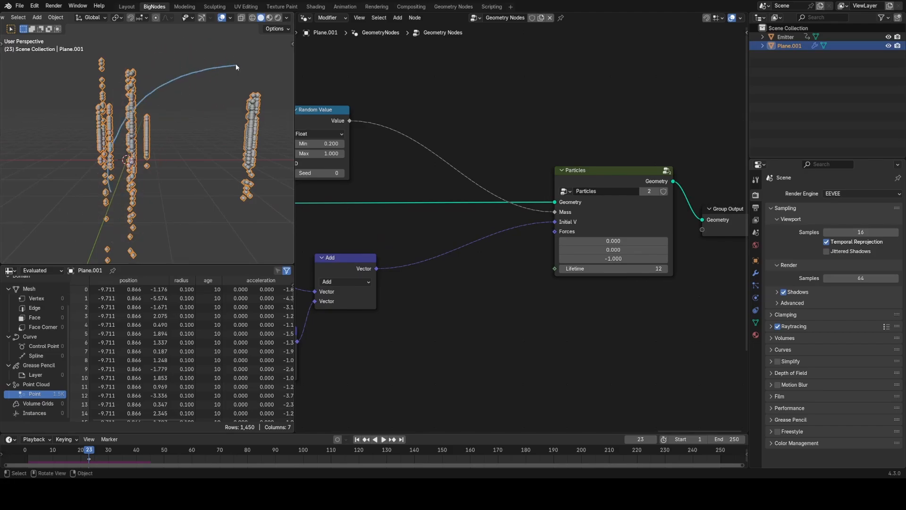
middle_click_drag(441, 300, 502, 200)
left_click(407, 159)
key("shift+d")
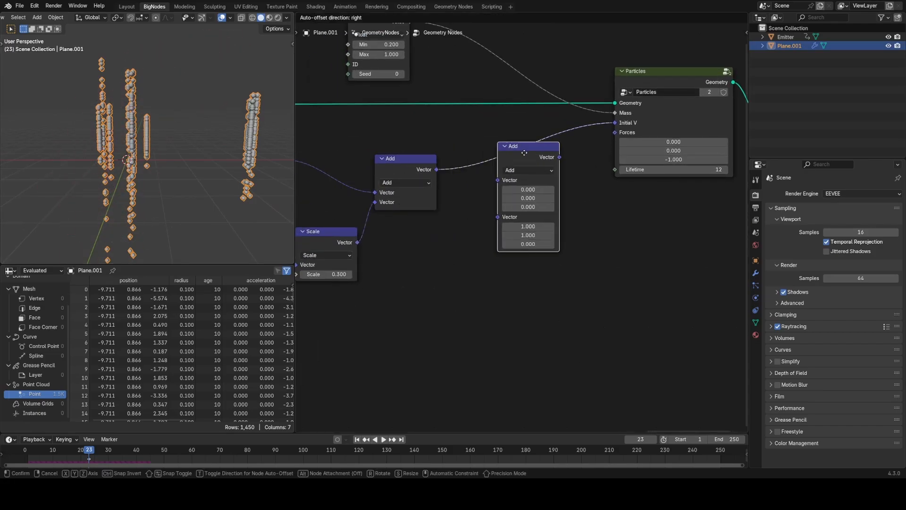
left_click(539, 143)
- Duplicate the vector Random Value and Scale nodes and connect the copied Scale to the second Add node's lower Vector input
middle_click_drag(437, 242, 546, 187)
left_click(357, 202)
left_click(466, 211, "shift")
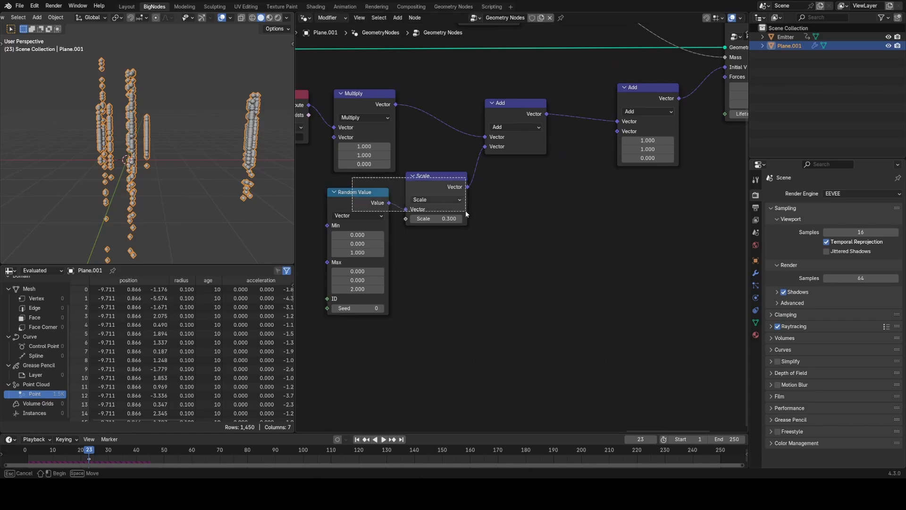
key("shift+d")
left_click(630, 190)
left_click_drag(617, 121, 547, 114)
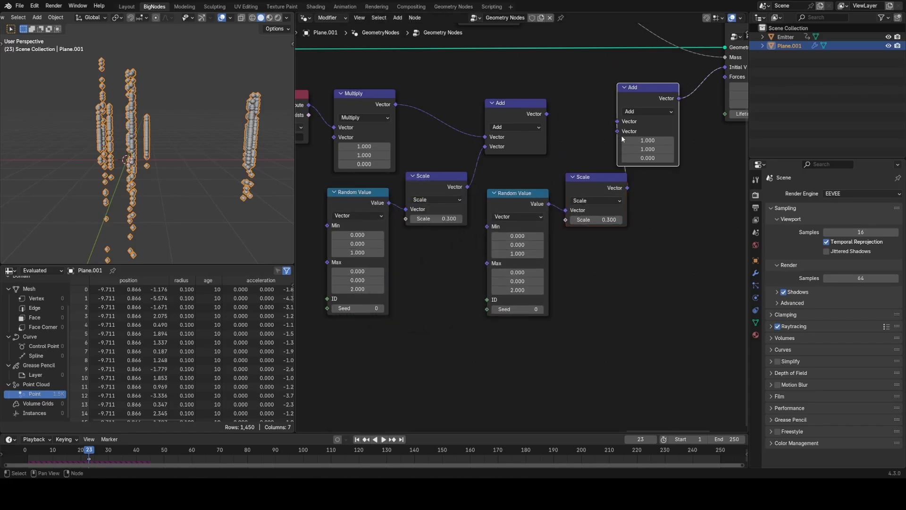
left_click_drag(628, 188, 617, 135)
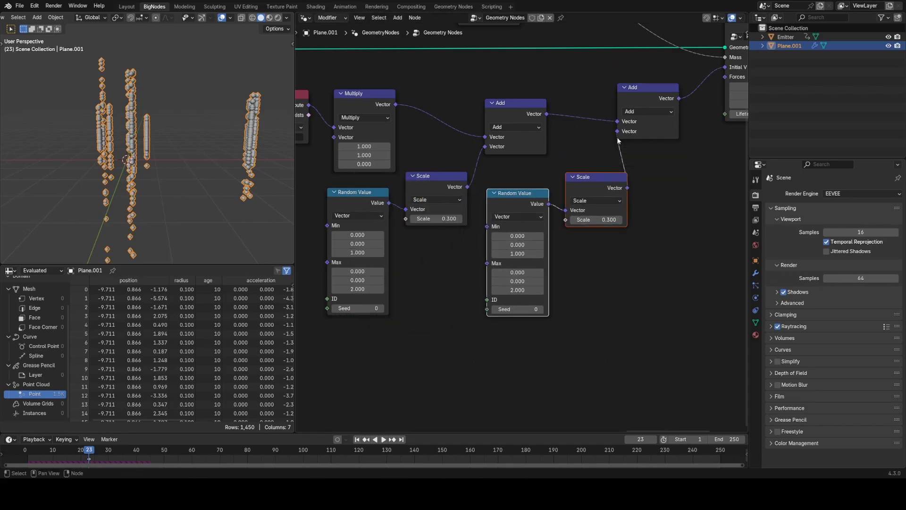
- Set the duplicated Random Value's Min to 0, 0, 0 and its Max to 1, 0, 0
key("Return")
left_click(522, 254)
type("0")
key("Return")
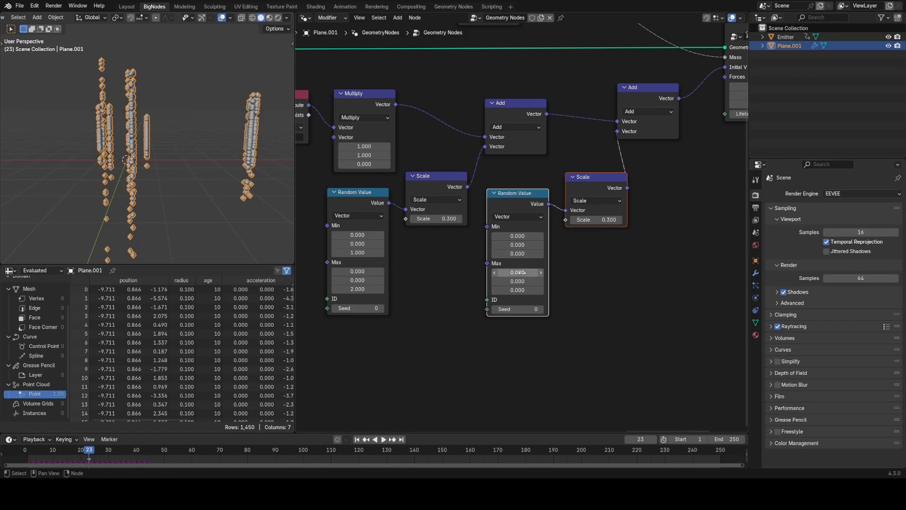
left_click(522, 274)
type("1")
key("Return")
left_click(519, 273)
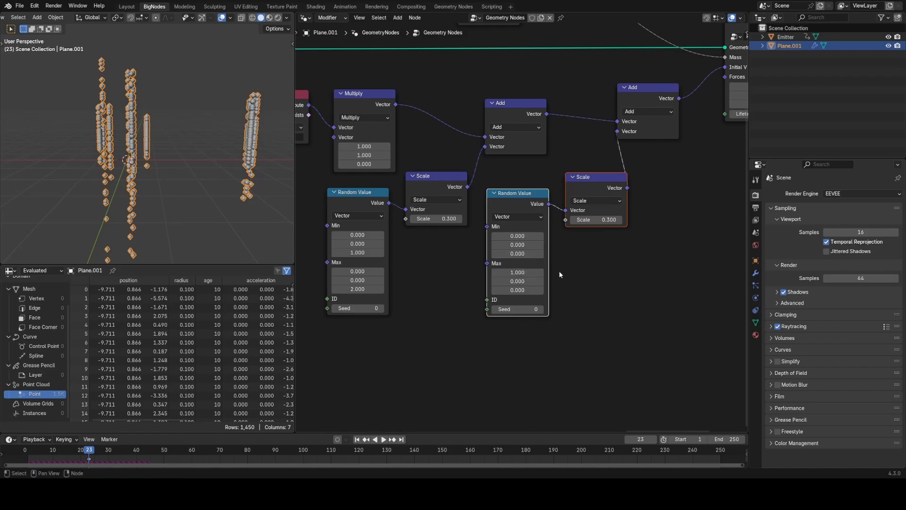
- Set the second vector Random Value's Max Y to 1 and its Min X and Y to -1
left_click(519, 281)
type("1")
key("Return")
left_click(549, 248)
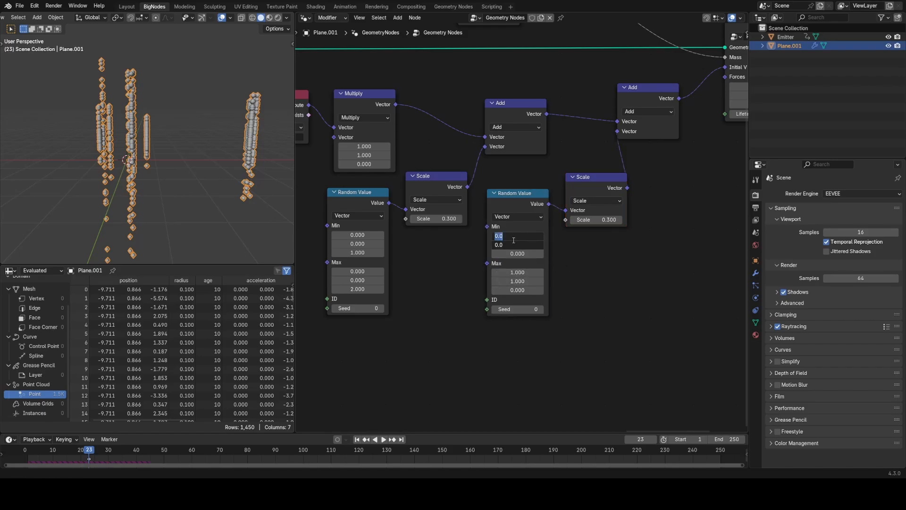
left_click(514, 240)
type("-1")
key("Return")
- Replay the simulation from the start and examine the sideways spread of the secondary particles
key("space")
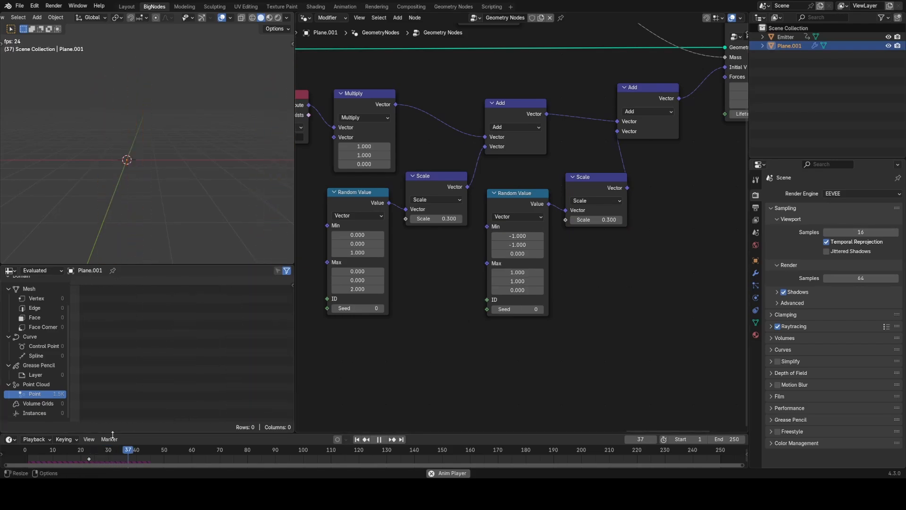
left_click(17, 450)
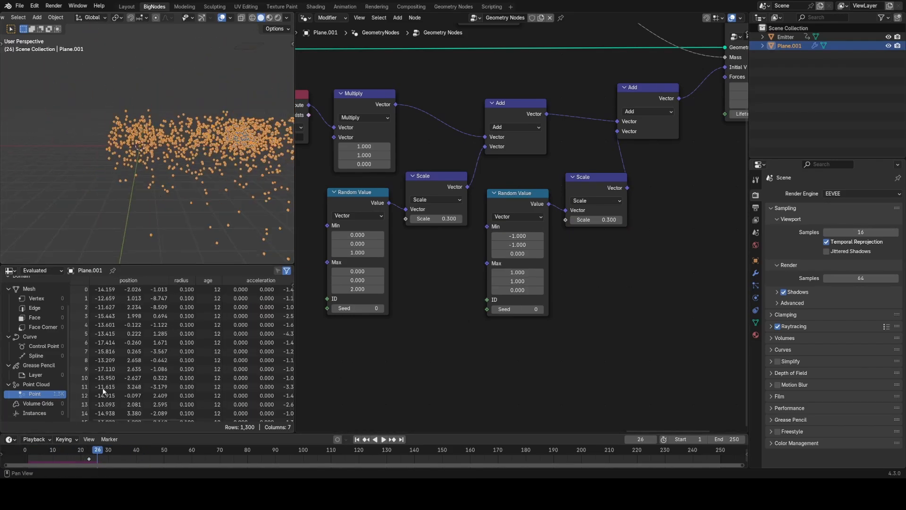
left_click(32, 453)
left_click_drag(32, 453, 23, 453)
key("space")
key("space")
- Set the second Scale node's factor to 0.2 and replay the simulation from the start
middle_click_drag(602, 243, 548, 254)
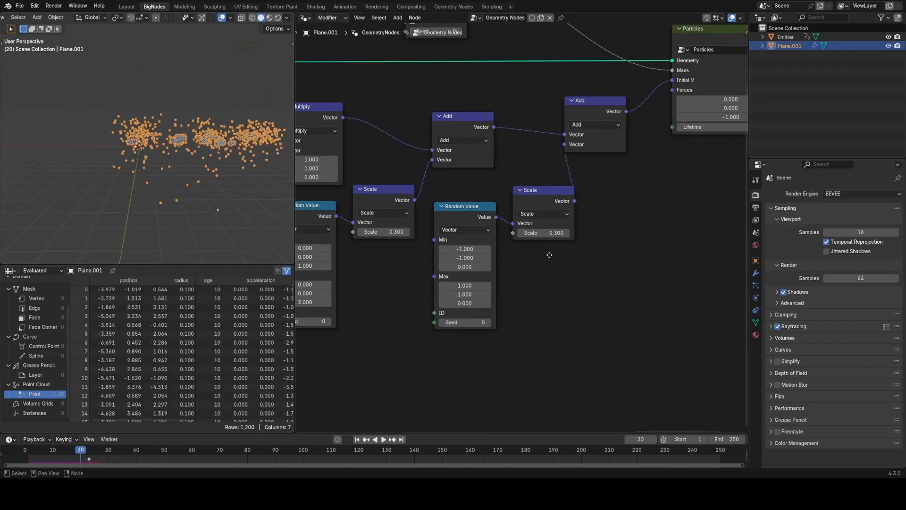
scroll(547, 246, "up", 4)
left_click(510, 237)
key("space")
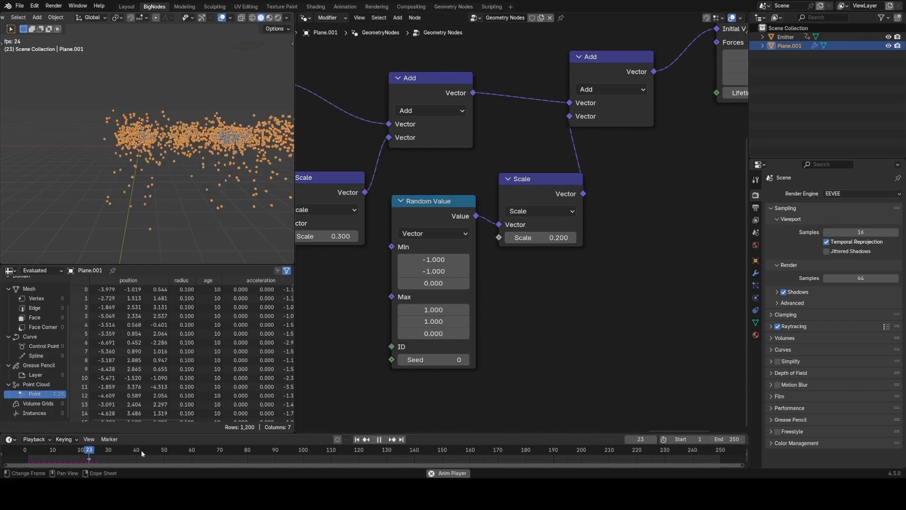
left_click(10, 456)
key("space")
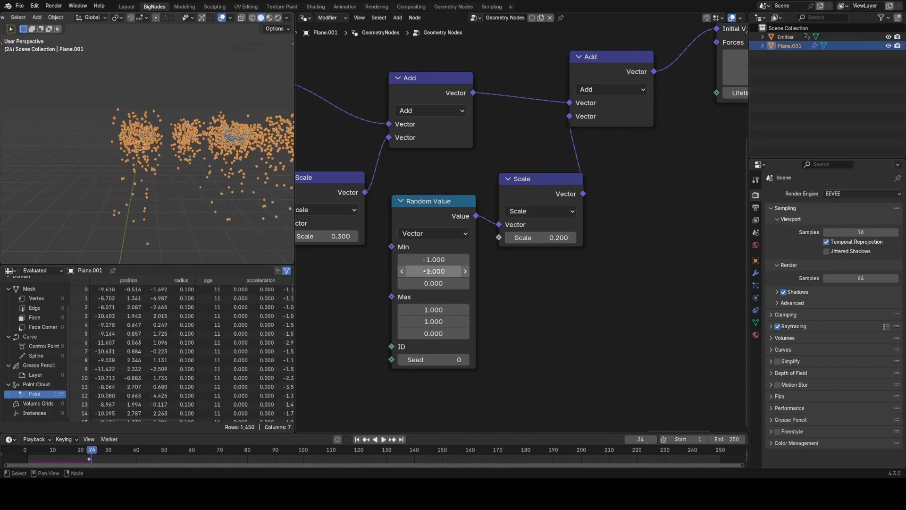
- Set the first Scale node's factor to 0.5 and replay the simulation from the start
middle_click_drag(355, 241, 463, 256)
key("shift+Left")
key("space")
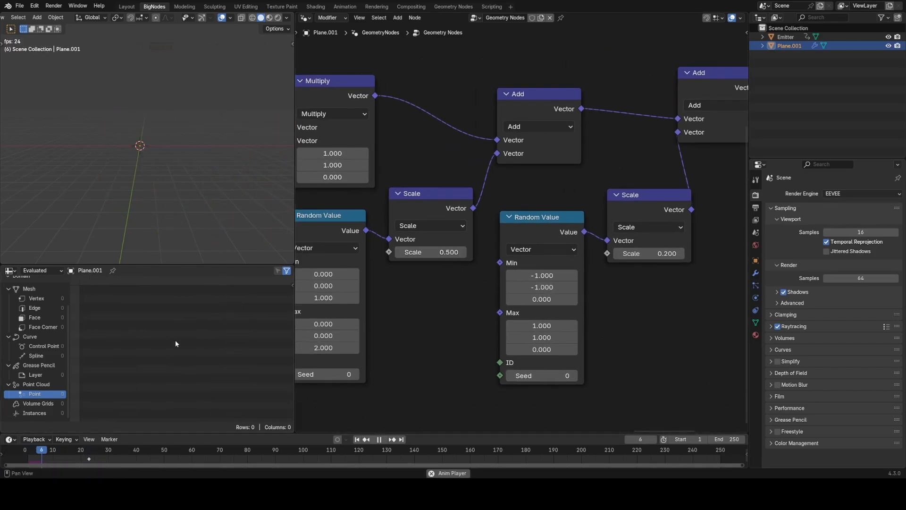
key("space")
- Set the first Scale node's factor to 0.3 and replay the simulation from the start
left_click(398, 252)
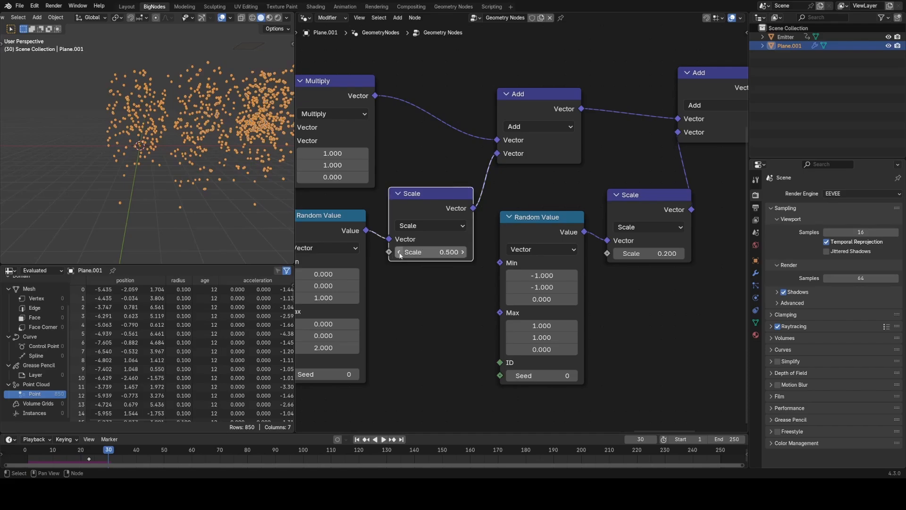
left_click(398, 253)
key("shift+Left")
key("space")
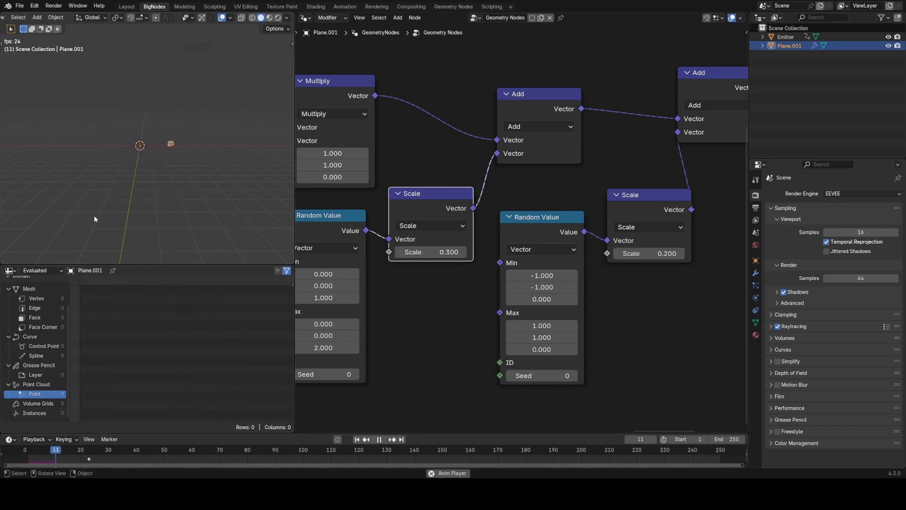
middle_click_drag(148, 188, 125, 188, "shift")
key("space")
- Add an integer Random Value node connected to the second Particles node's Lifetime input
scroll(538, 184, "down", 6)
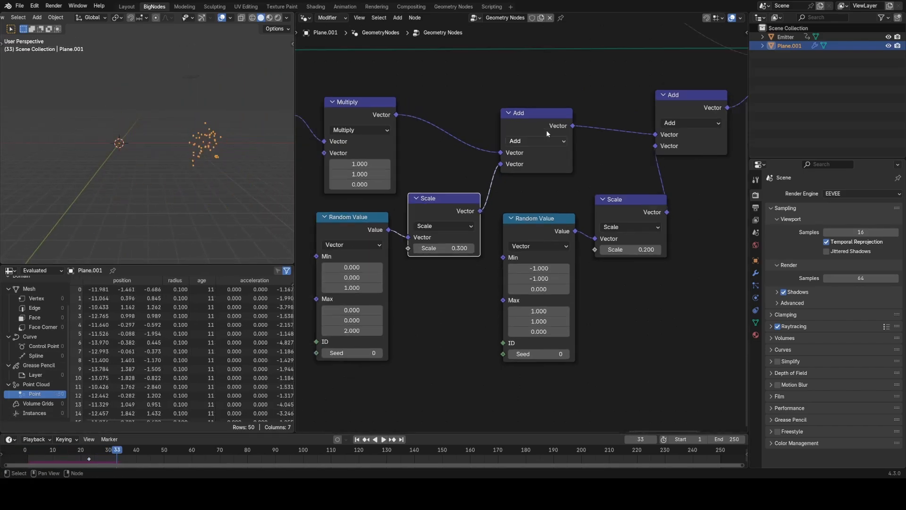
middle_click_drag(716, 107, 484, 196)
key("g")
left_click_drag(545, 81, 523, 253)
left_click(727, 226)
type("rand")
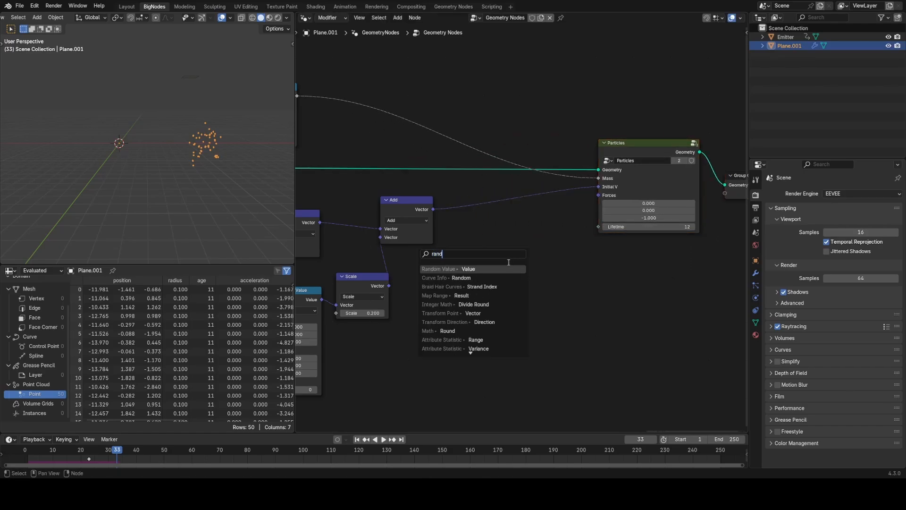
key("Return")
left_click(522, 258)
- Set the lifetime Random Value's Min to 6 and Max to 12
middle_click_drag(561, 272, 515, 250)
scroll(516, 250, "up", 4)
left_click(475, 245)
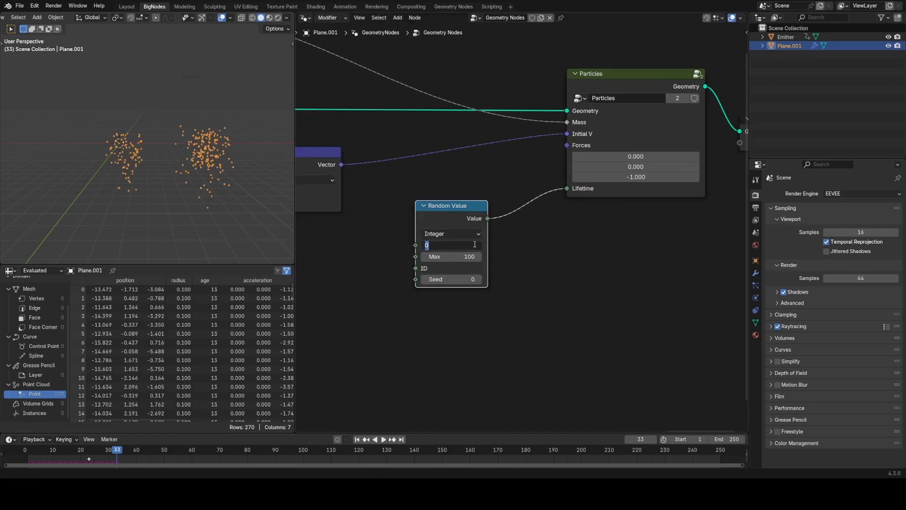
type("6")
key("Tab")
type("12")
key("Return")
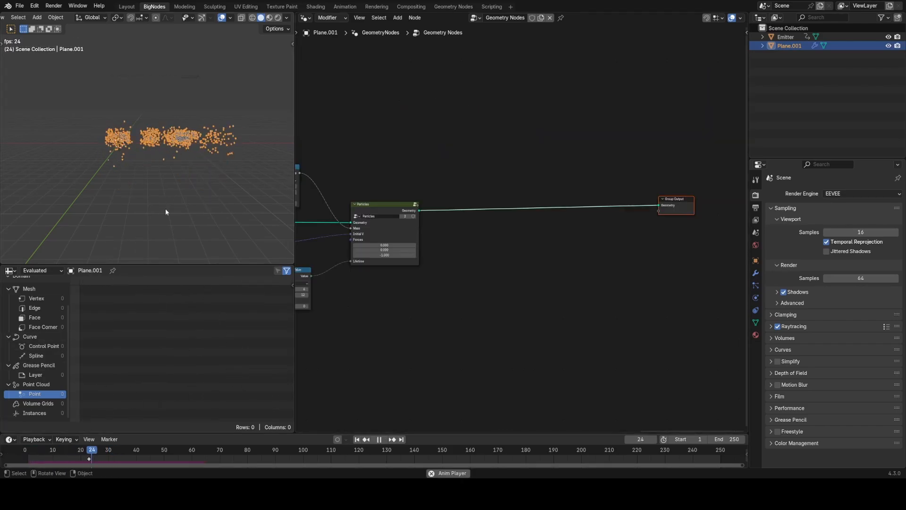
- Replay the simulation and examine how the secondary particles die off with randomized lifetimes
key("space")
middle_click_drag(416, 246, 437, 246)
scroll(514, 251, "up", 5)
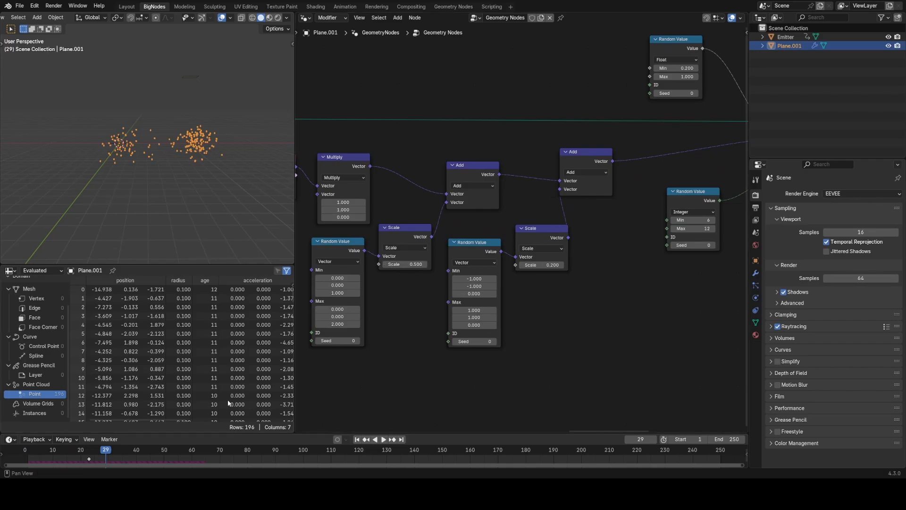
left_click_drag(53, 451, 28, 452)
key("space")
key("space")
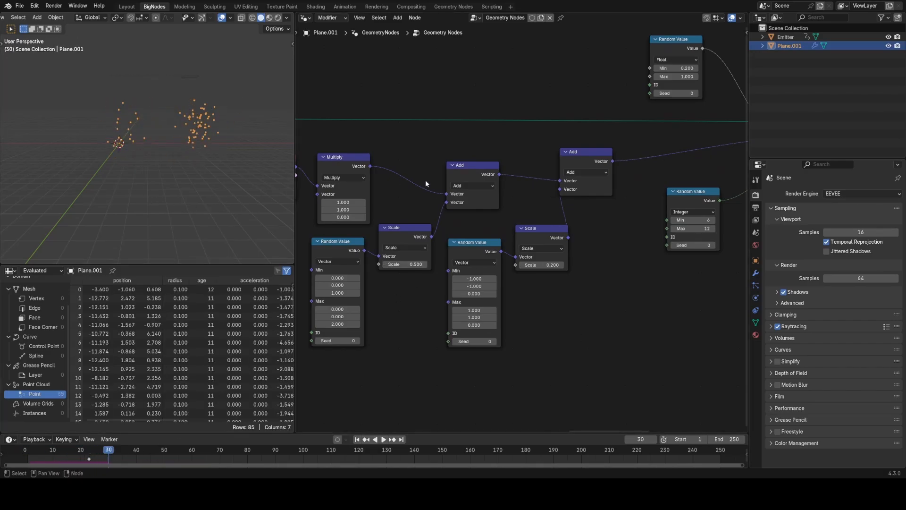
- Save the SparkTut3.blend file
middle_click_drag(727, 182, 555, 186)
scroll(554, 186, "down", 3)
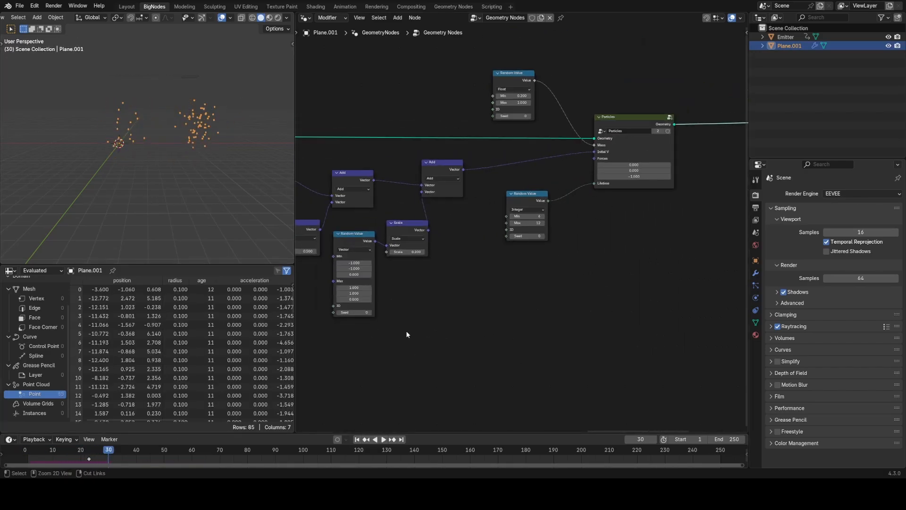
key("ctrl+s")
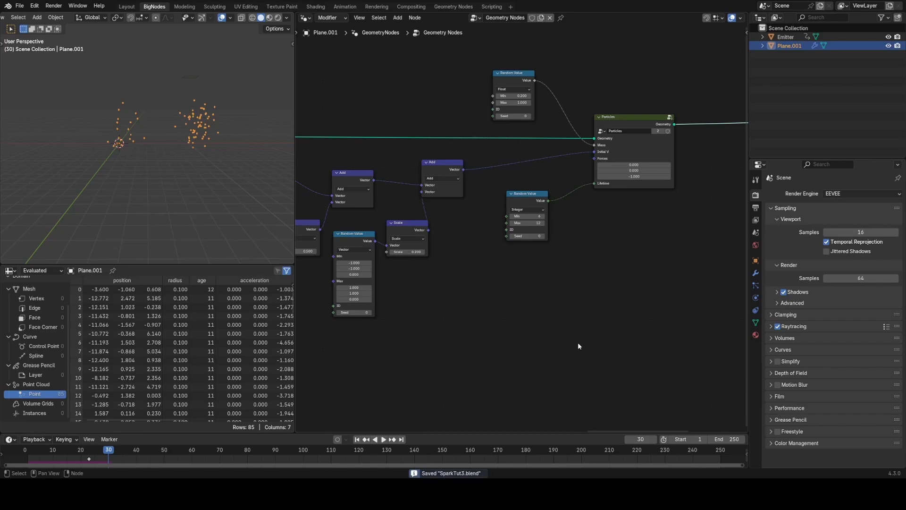
- Play the animation from frame 0 and inspect the secondary particle bursts from different angles
middle_click_drag(712, 242, 595, 327)
middle_click_drag(658, 303, 470, 300)
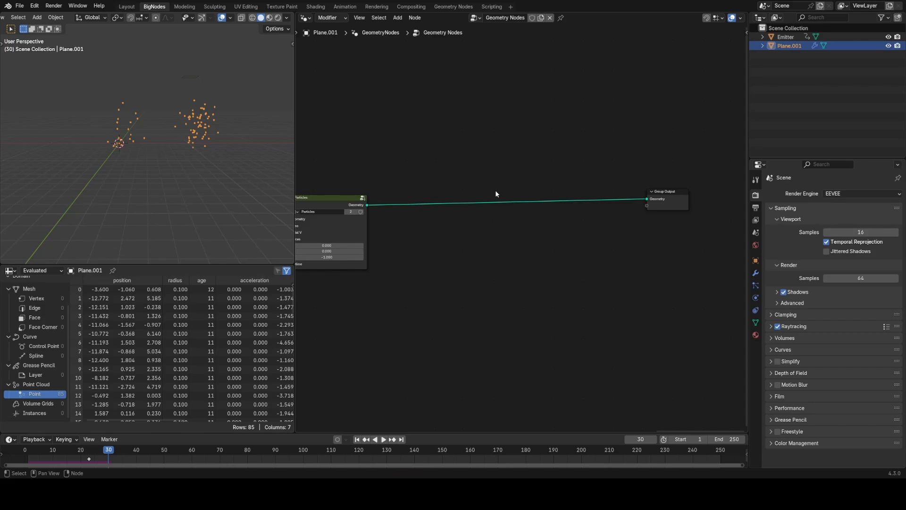
middle_click_drag(283, 197, 259, 138)
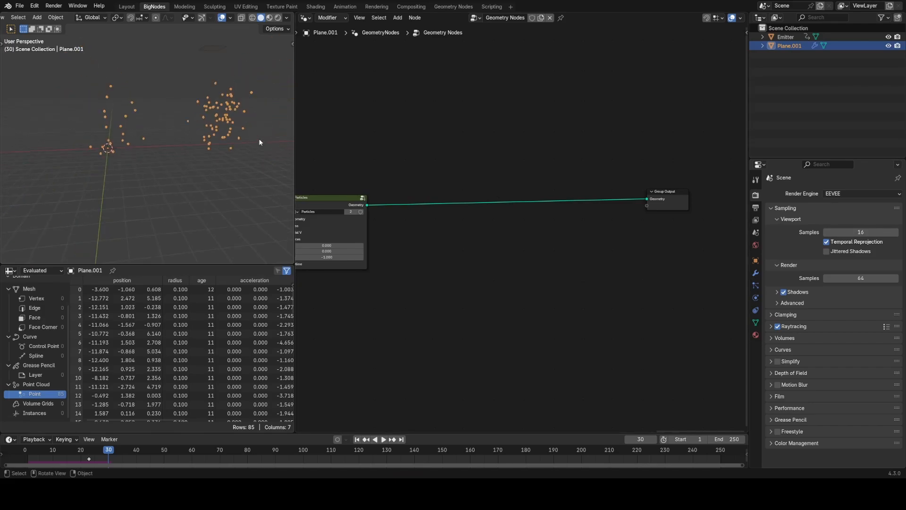
middle_click_drag(408, 183, 461, 177)
left_click_drag(109, 456, 16, 457)
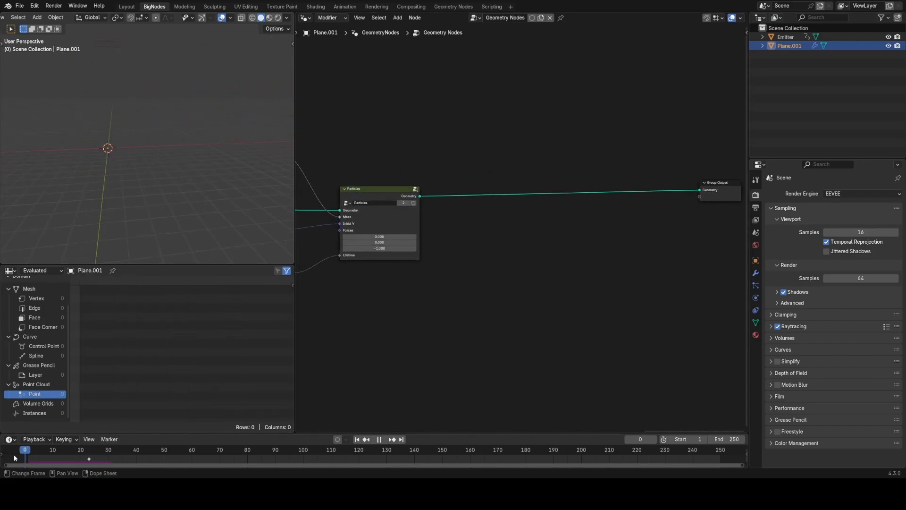
key("space")
key("space")
middle_click_drag(196, 180, 118, 142)
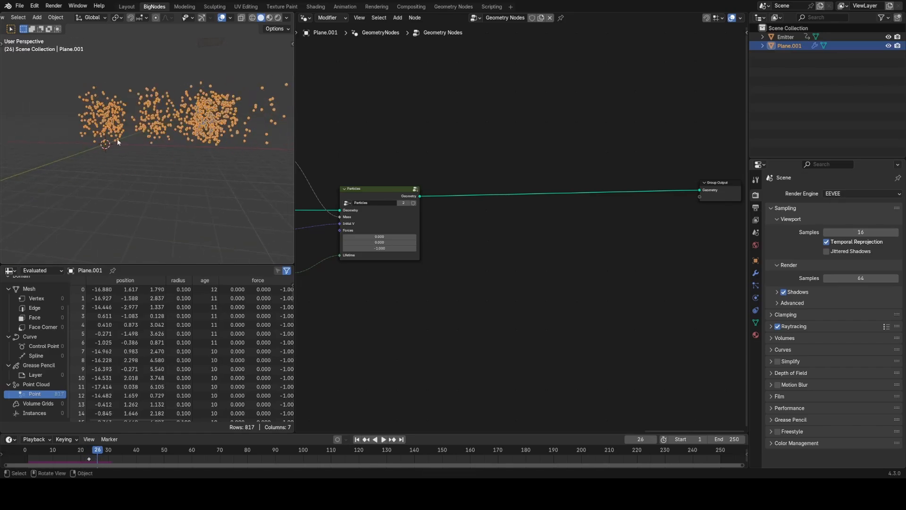
- Move the Group Output node farther from the Particles node to make room for more nodes
scroll(663, 161, "up", 2)
scroll(661, 116, "down", 1)
middle_click_drag(635, 135, 583, 136)
left_click(663, 179)
key("g")
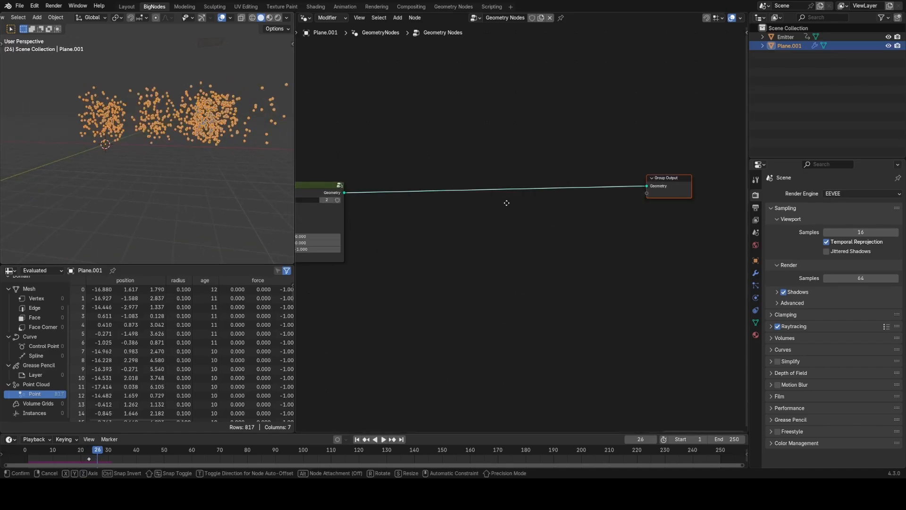
left_click(416, 221)
key("g")
left_click(468, 254)
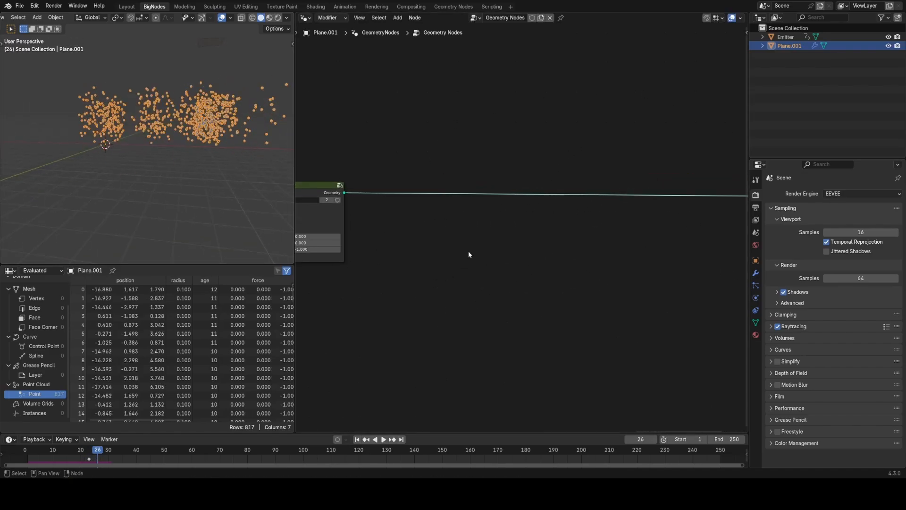
- Insert a Points to Vertices node on the link between the Particles node and Group Output
key("shift+a")
left_click(526, 194)
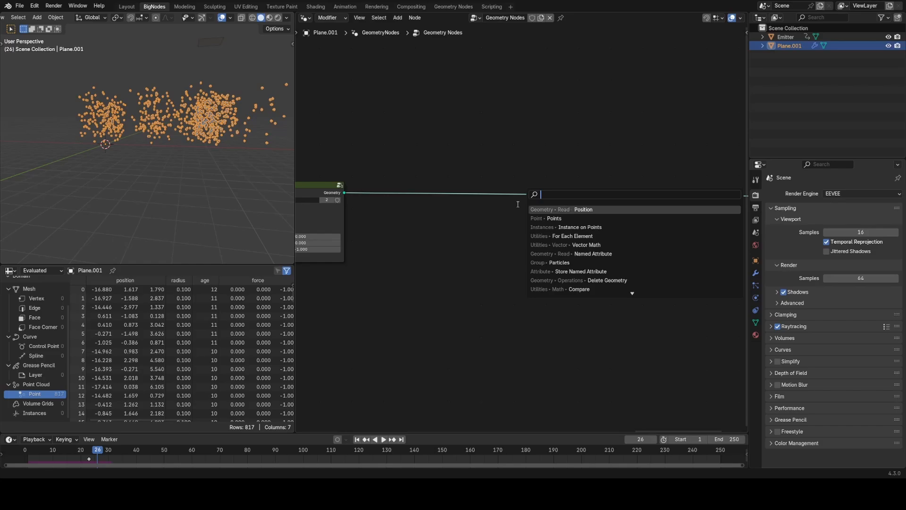
type("poiun")
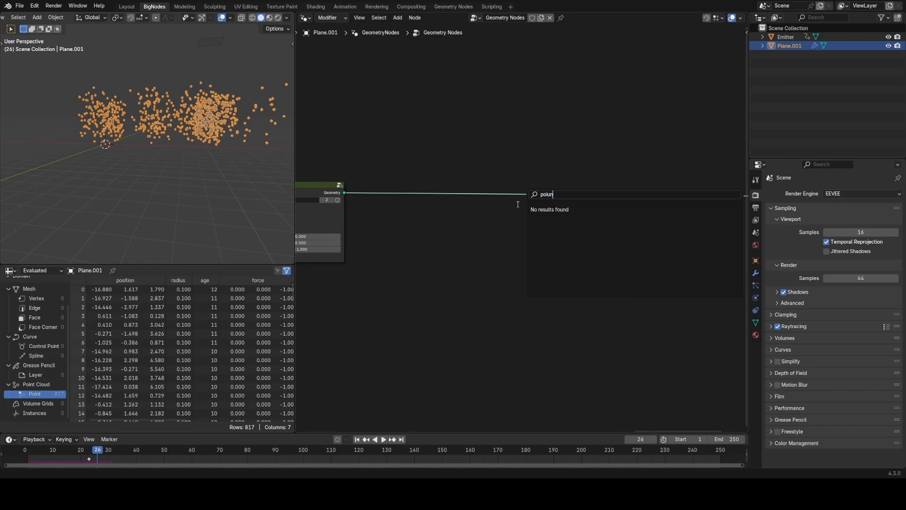
key("BackSpace")
key("BackSpace")
type("nts to")
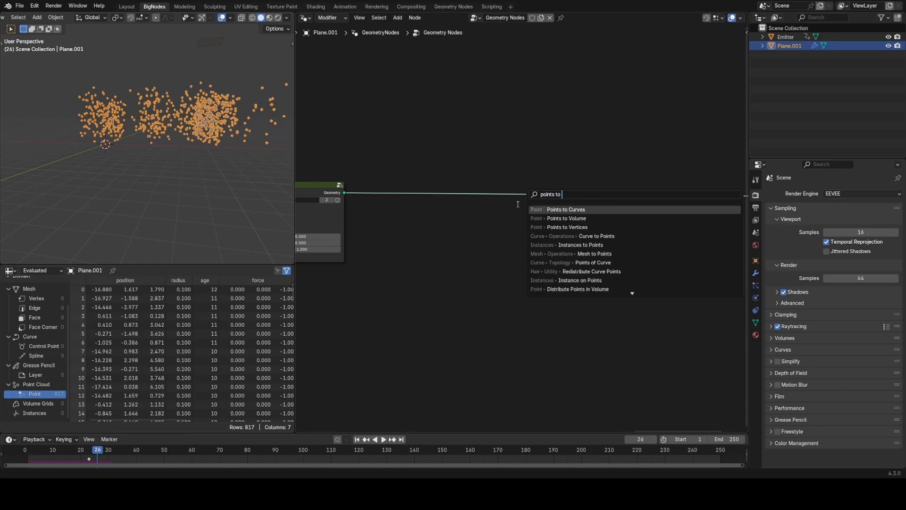
key("Down")
key("Down")
key("Return")
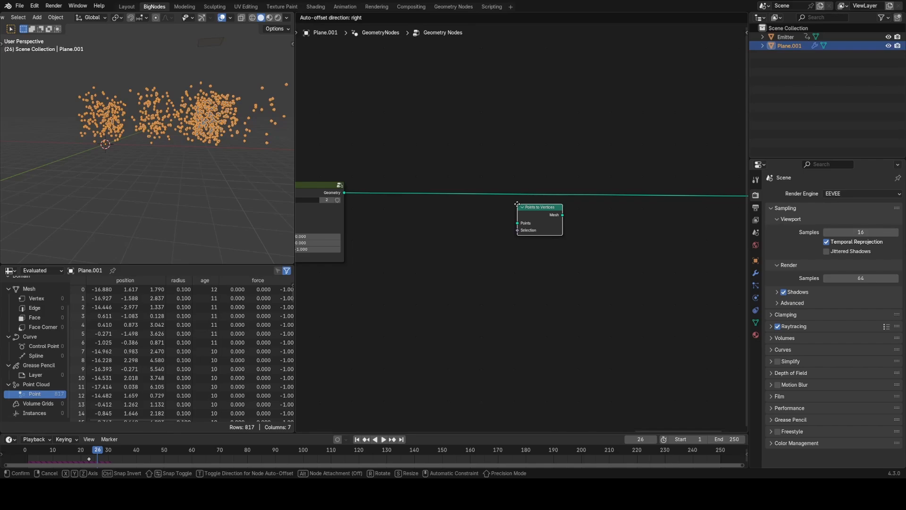
left_click(418, 184)
left_click_drag(460, 186, 472, 198)
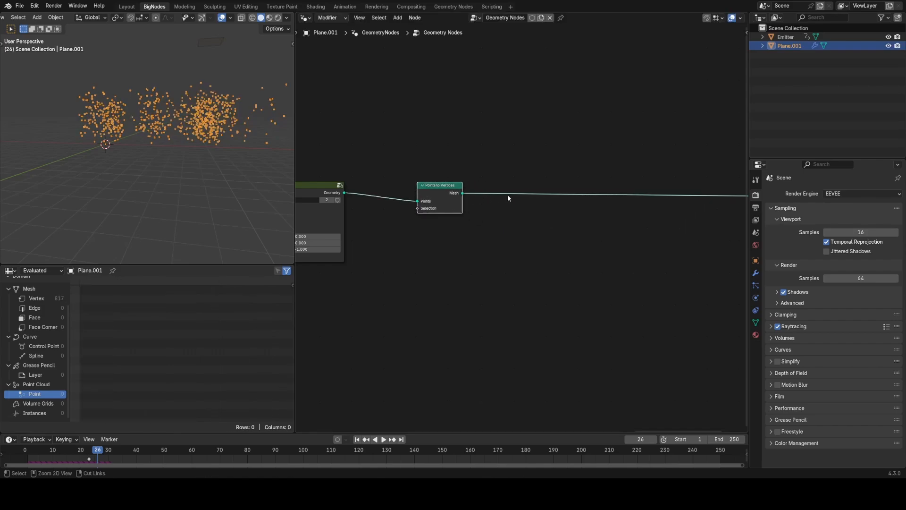
- Insert an Extrude Mesh node after Points to Vertices and set its mode to Vertices
key("shift+a")
type("extr")
key("Return")
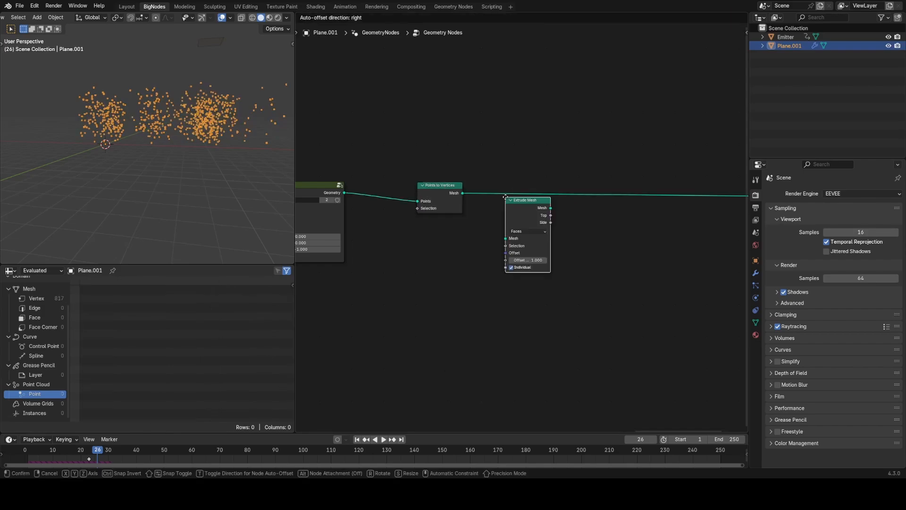
left_click(509, 187)
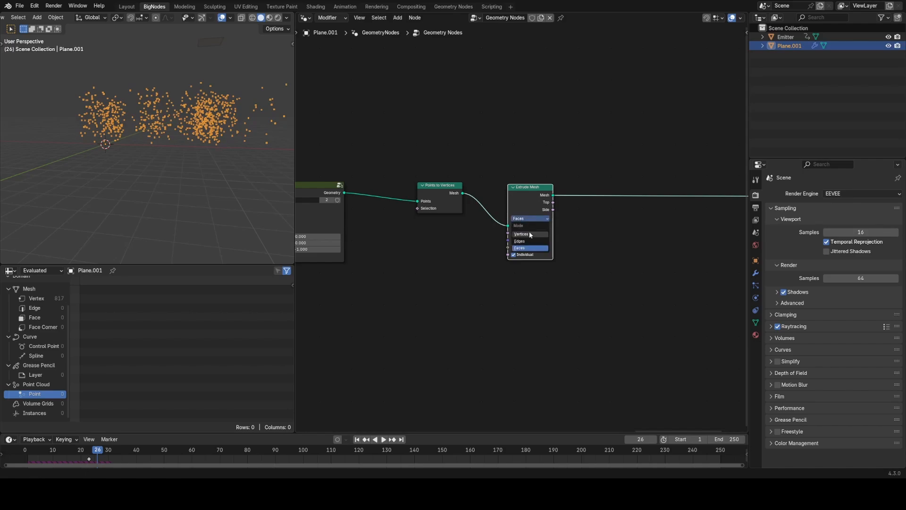
left_click(529, 234)
- Replay the simulation and examine the extruded particle streaks in the viewport
middle_click_drag(206, 158, 103, 150)
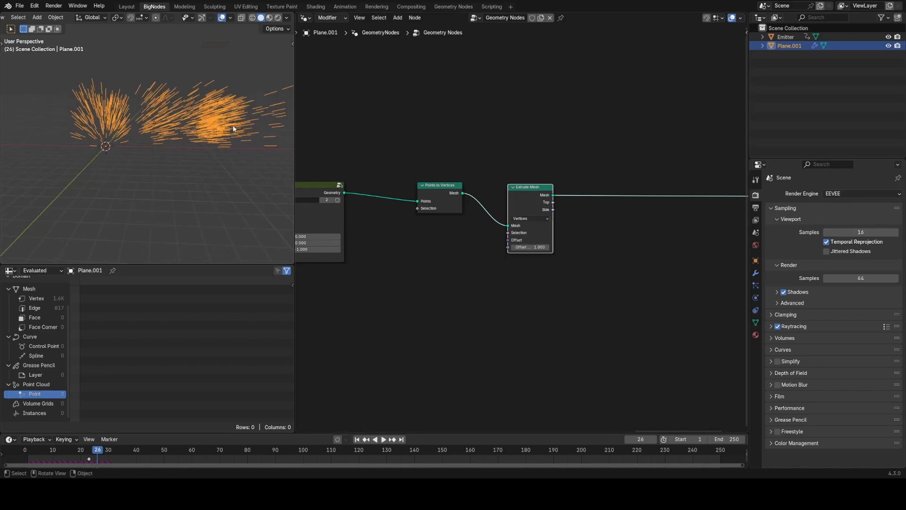
left_click(32, 450)
key("space")
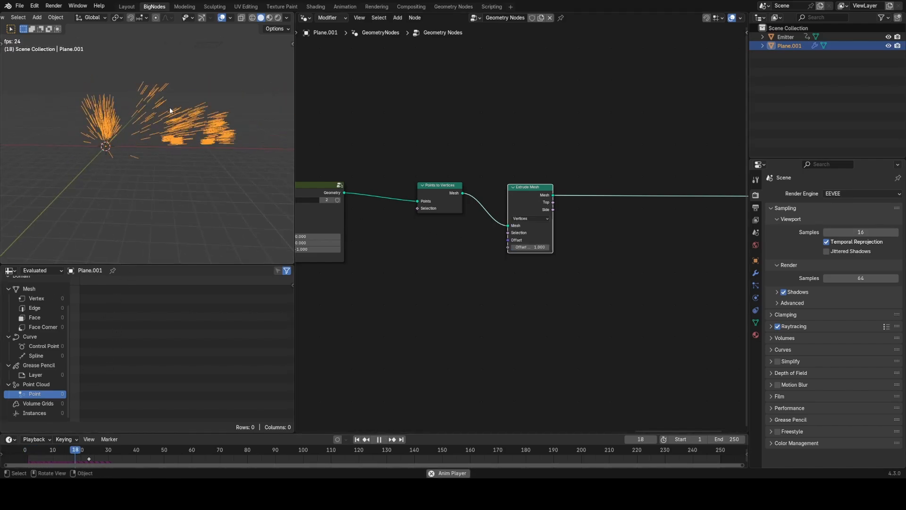
key("space")
left_click_drag(33, 451, 106, 451)
- Move the Extrude Mesh node farther from Points to Vertices to make room between them
middle_click_drag(509, 236, 551, 250)
scroll(551, 251, "up", 1)
scroll(543, 242, "up", 2)
left_click_drag(567, 208, 657, 212)
- Add a Named Attribute node below Points to Vertices, set its type to Vector and choose the velocity attribute
key("shift+a")
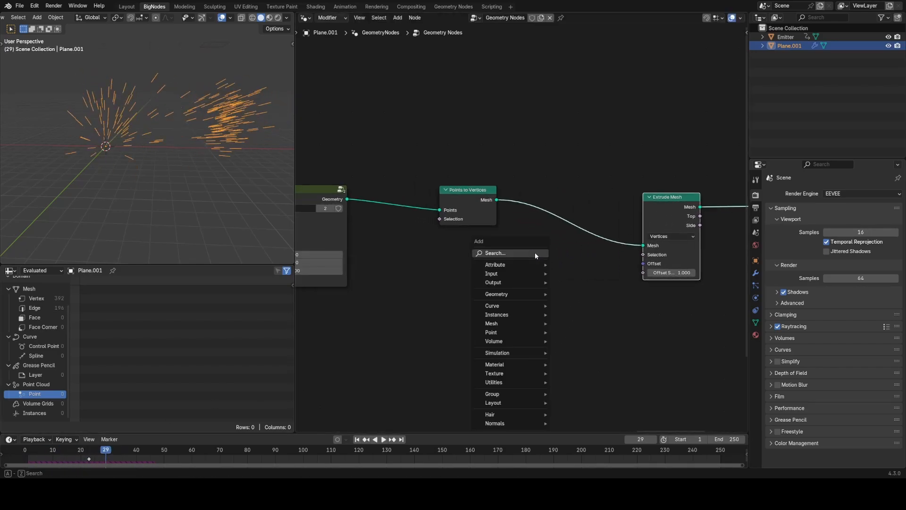
left_click(536, 254)
type("na")
key("Return")
left_click(458, 239)
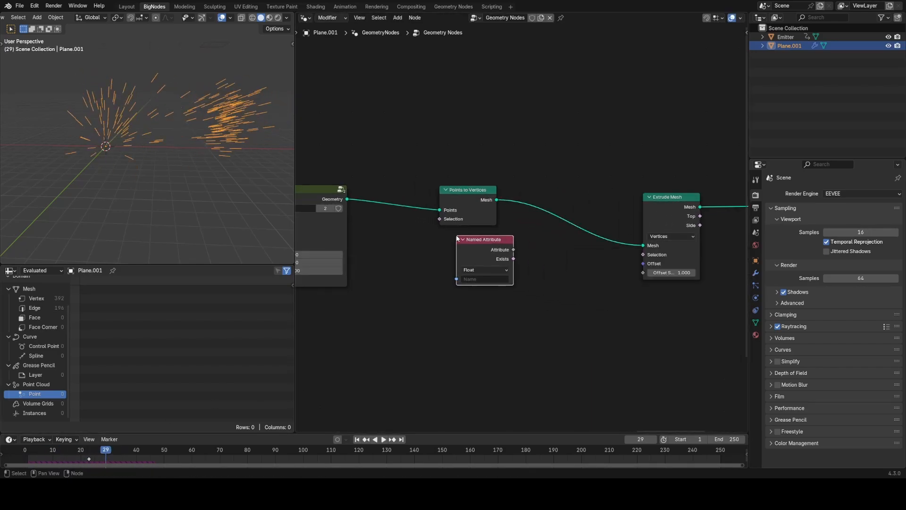
left_click(478, 271)
left_click(484, 307)
left_click(483, 280)
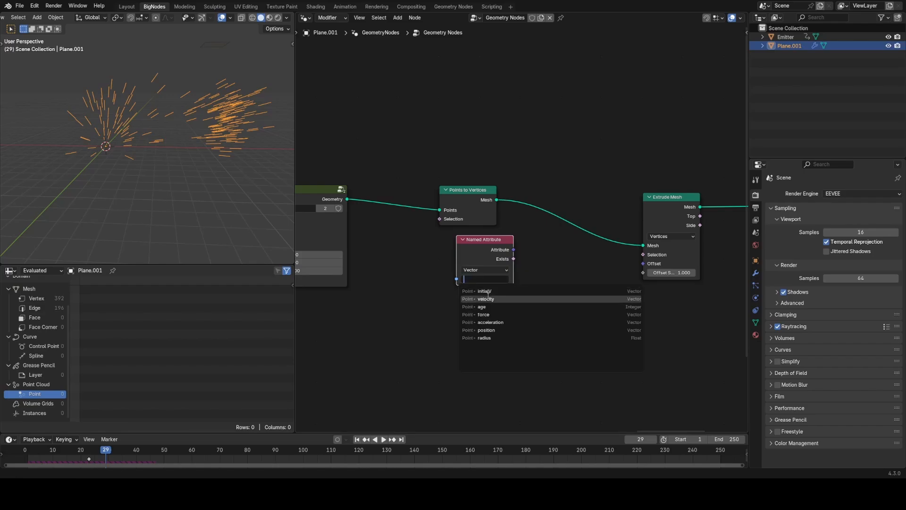
left_click(486, 300)
- Connect the velocity attribute output to the Offset input of the Extrude Mesh node
scroll(414, 251, "up", 4)
middle_click_drag(538, 253, 596, 264)
scroll(595, 264, "down", 4)
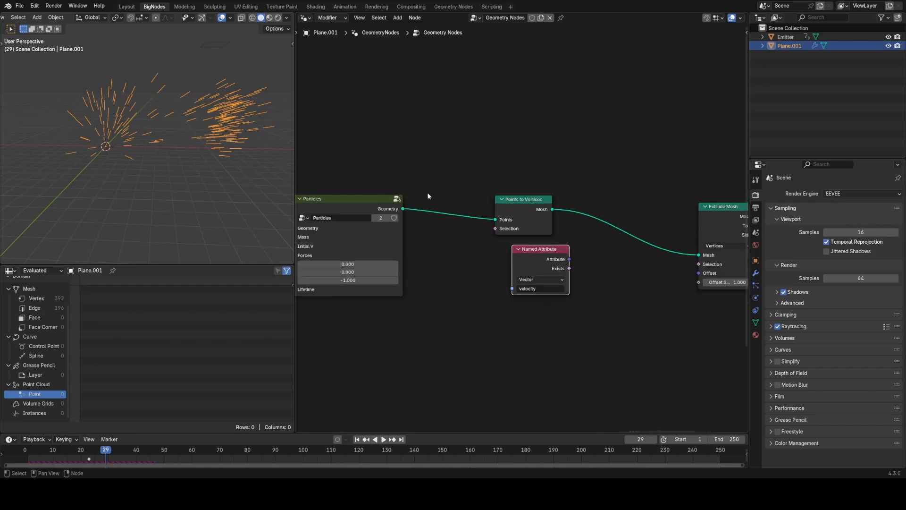
left_click_drag(375, 168, 340, 290)
middle_click_drag(601, 265, 466, 232)
left_click_drag(432, 225, 562, 240)
- Replay the simulation from the start and examine the streaks extruded along the particle velocity from several angles
key("shift+Left")
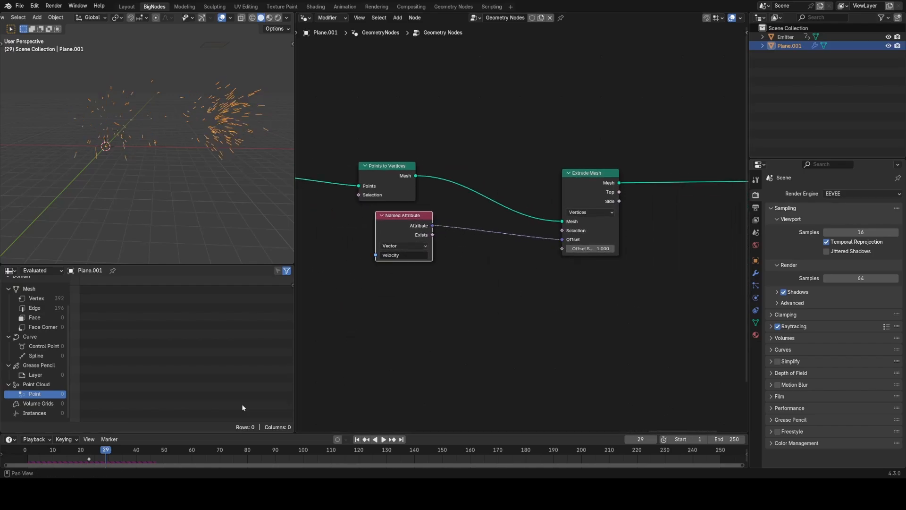
key("space")
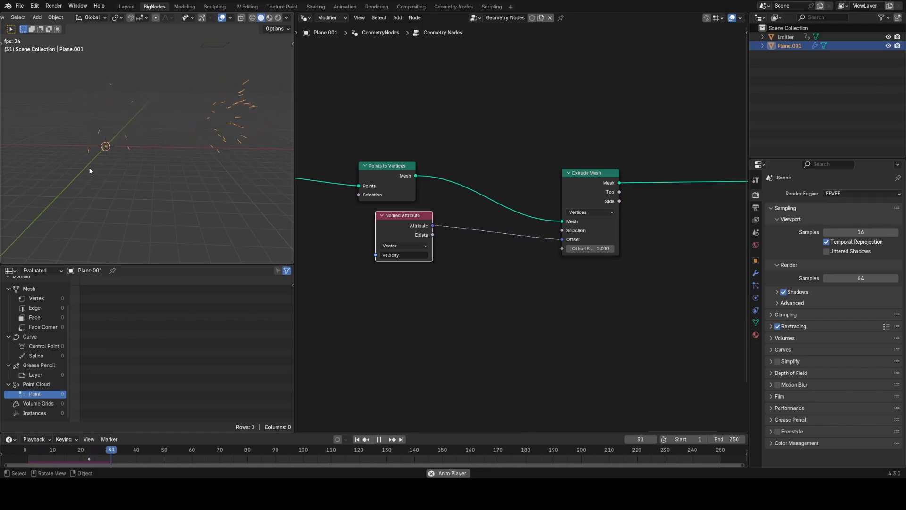
key("space")
key("space")
mouse_move(172, 189)
middle_mouse_down()
mouse_move(237, 161)
mouse_move(213, 127)
middle_mouse_up()
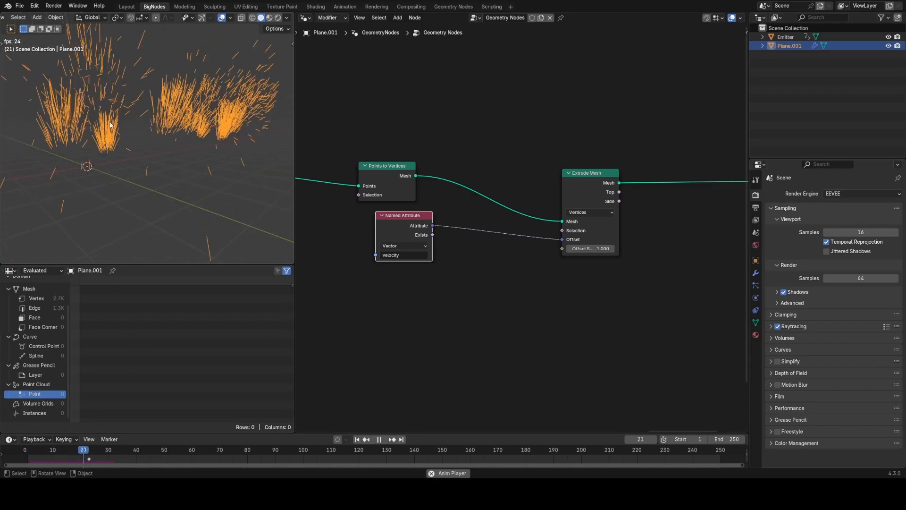
key("space")
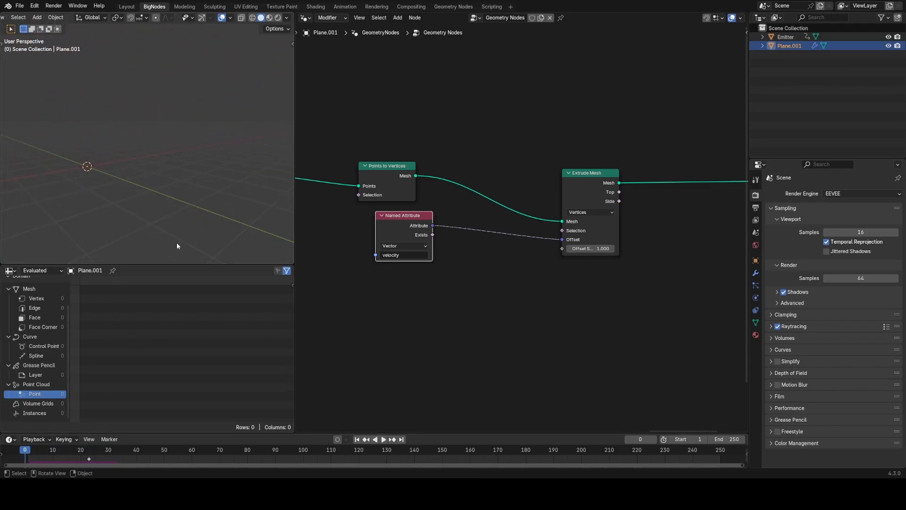
key("space")
middle_click_drag(177, 245, 217, 152)
key("space")
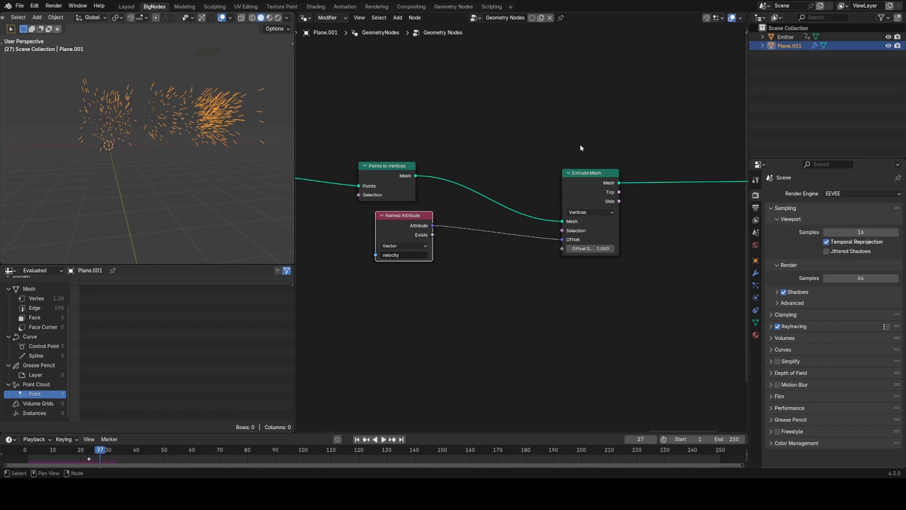
- Add a Vector Math node set to Length fed by the velocity attribute, and connect its value to Extrude Mesh's Offset Scale
middle_click_drag(524, 242, 521, 211)
scroll(522, 212, "up", 2)
left_click_drag(391, 196, 461, 246)
type("length")
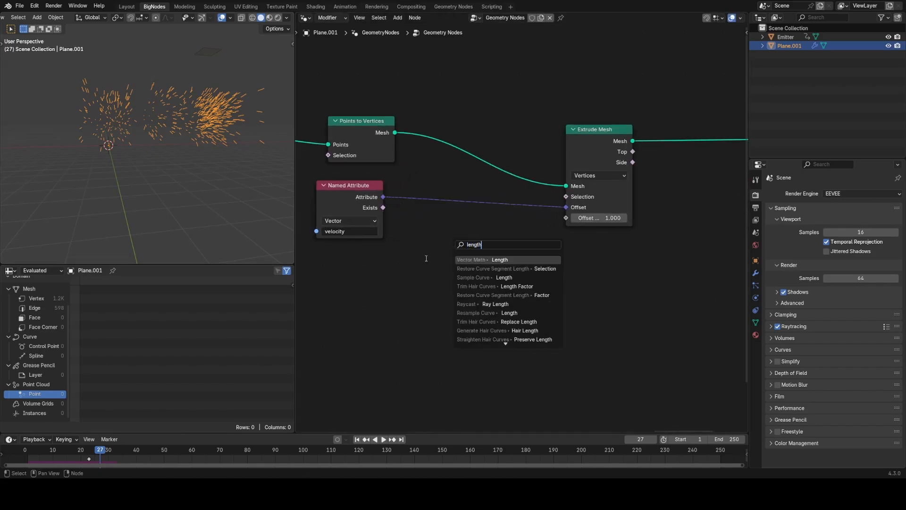
key("Return")
left_click(400, 254)
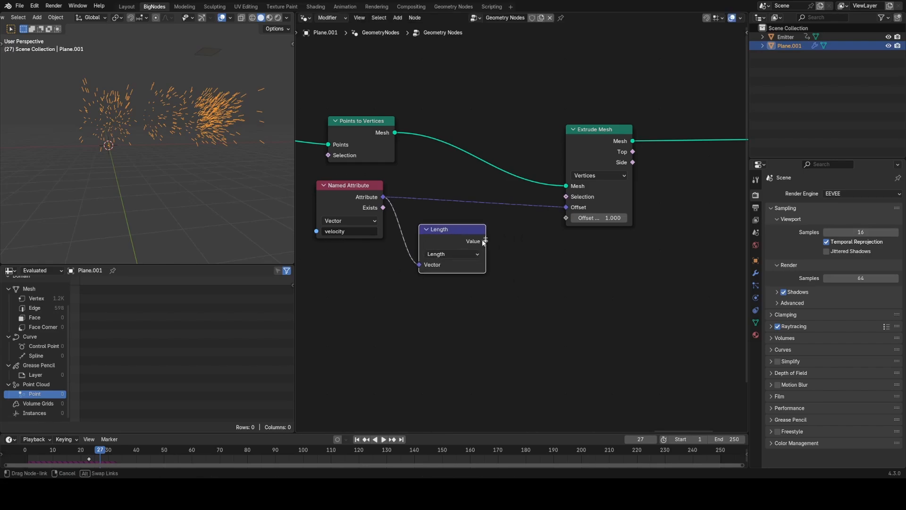
left_click_drag(565, 217, 566, 217)
- Play the simulation again and examine the streaks with their offset scaled by velocity length
key("shift+ctrl+space")
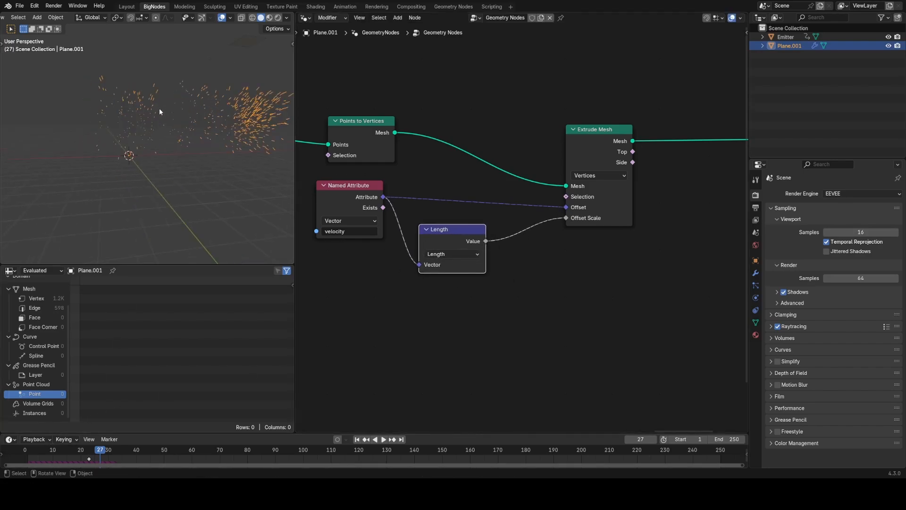
key("space")
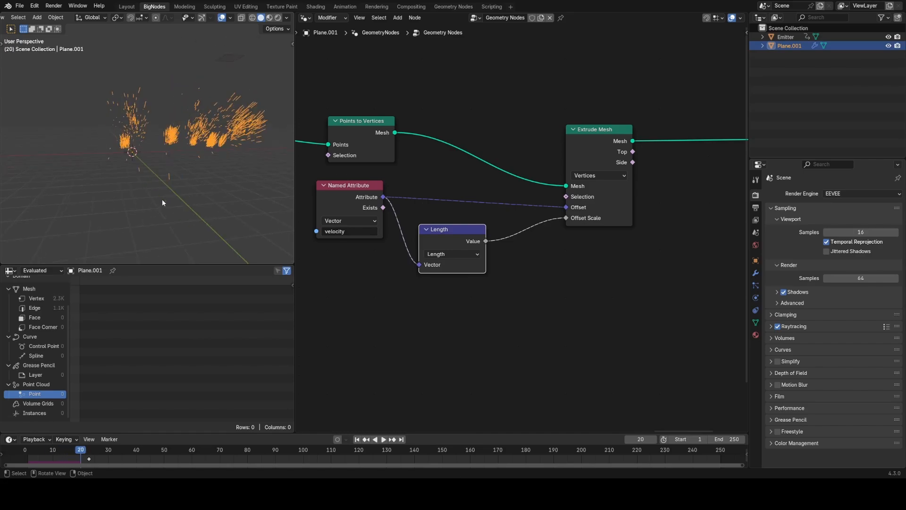
middle_click_drag(163, 199, 141, 194)
key("space")
key("space")
scroll(564, 236, "down", 3)
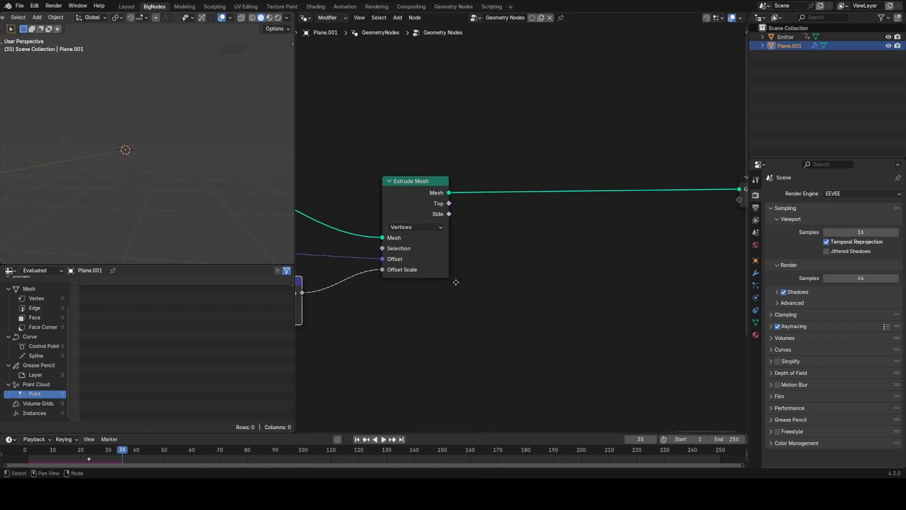
key("space")
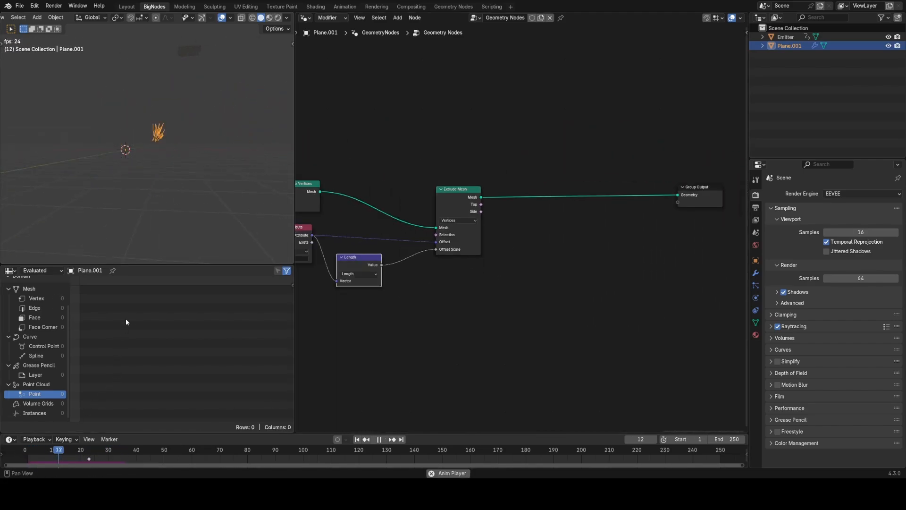
key("space")
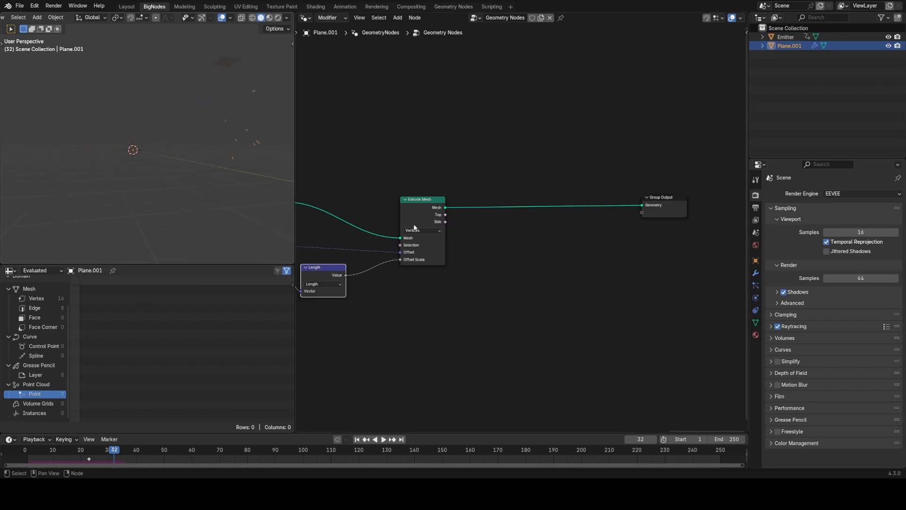
- Insert a Mesh to Curve node after Extrude Mesh and move Group Output farther away to make room
middle_click_drag(414, 225, 350, 237)
key("shift+a")
left_click(504, 195)
type("c")
key("BackSpace")
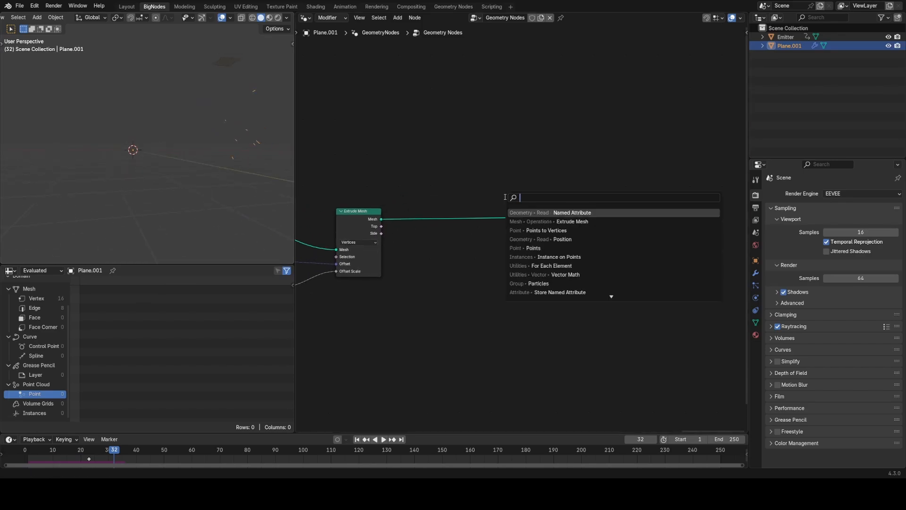
type("mesh to")
key("Return")
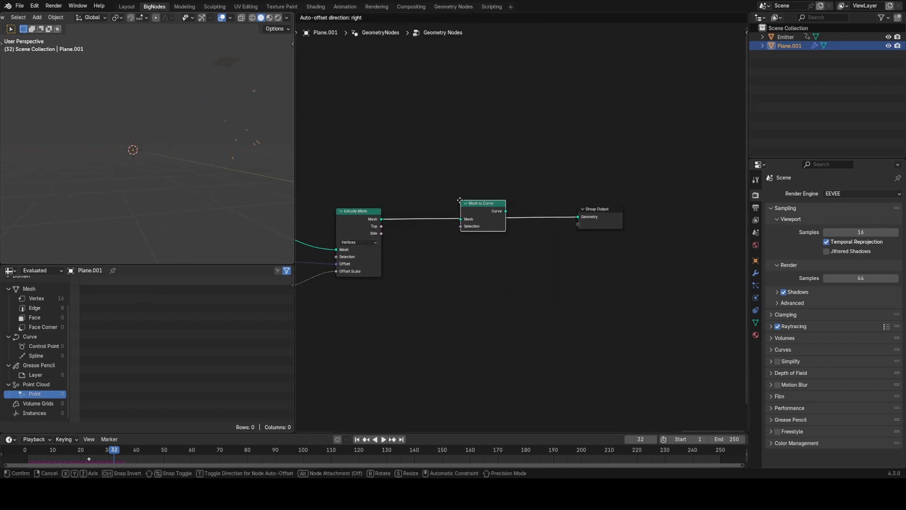
left_click(409, 205)
left_click_drag(554, 194, 652, 254)
key("g")
left_click(736, 239)
- Insert a Curve to Mesh node on the link between Mesh to Curve and Group Output
key("shift+a")
left_click(538, 194)
type("c")
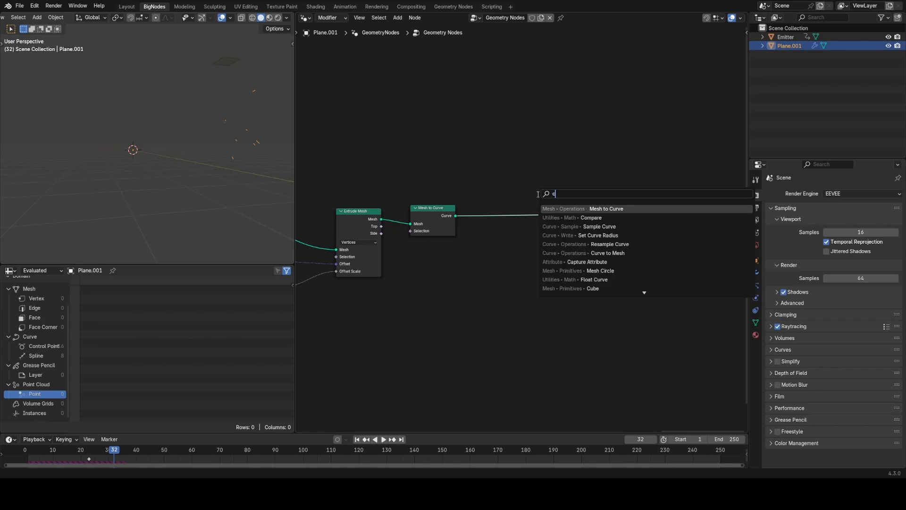
type("urve to")
key("Return")
left_click(538, 198)
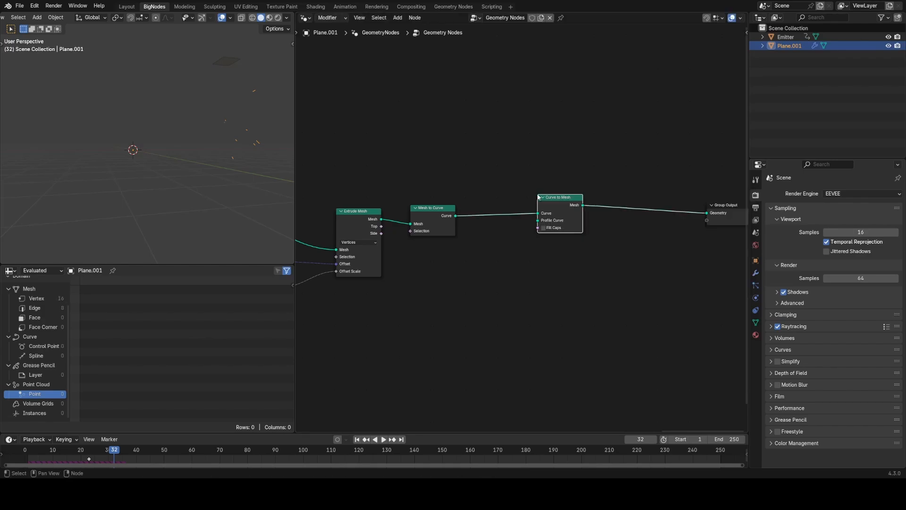
- Add a Curve Circle node and connect its curve to the Profile Curve input of Curve to Mesh
key("shift+a")
type("circle")
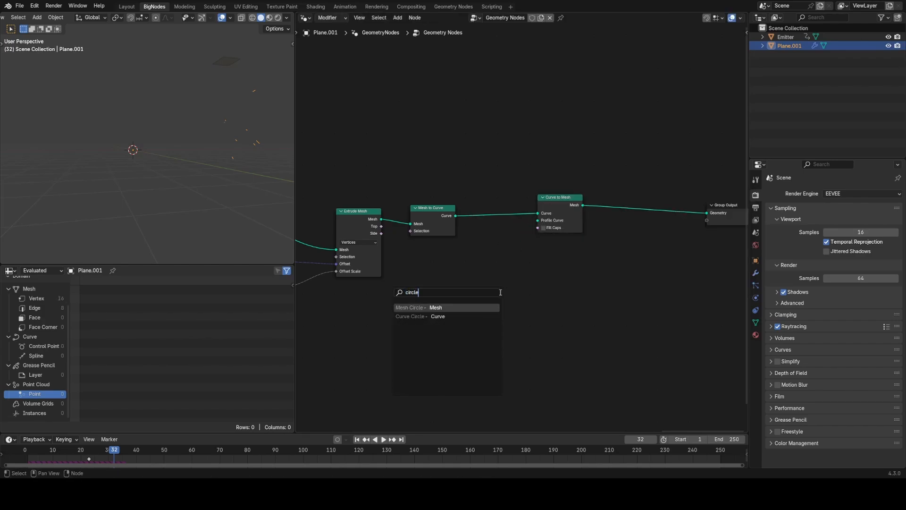
key("Down")
key("Return")
left_click(537, 259)
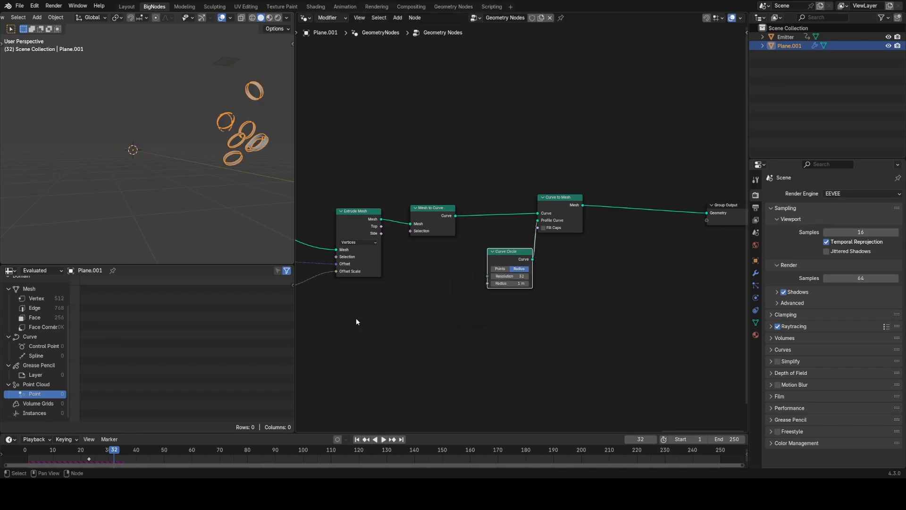
- At frame 19, enable Fill Caps on Curve to Mesh and set the Curve Circle's radius to 0.01 m
left_click(77, 451)
key("Escape")
scroll(539, 313, "up", 2)
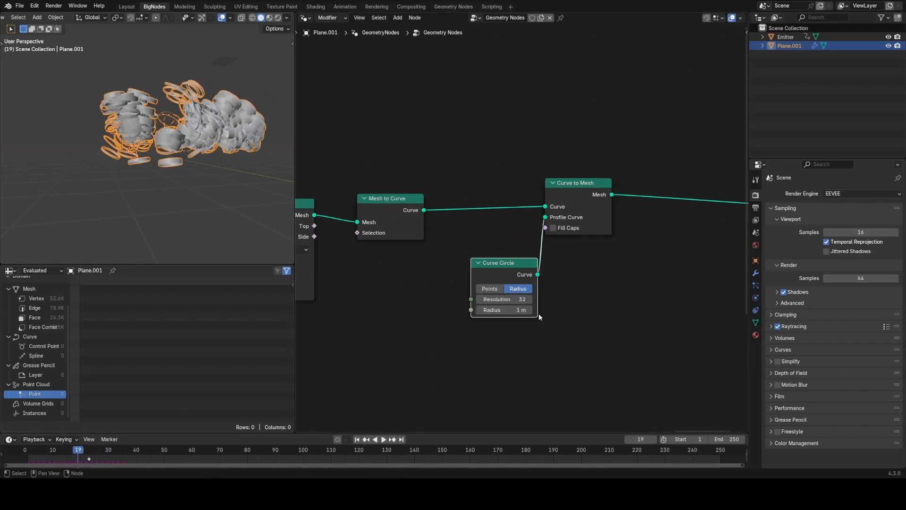
left_click(553, 228)
scroll(527, 273, "up", 1)
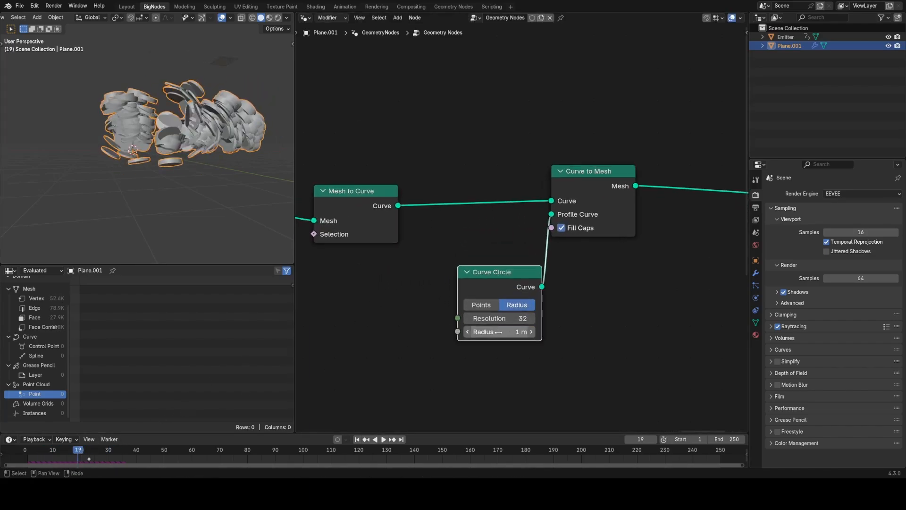
left_click(504, 310)
type("0.01")
key("Return")
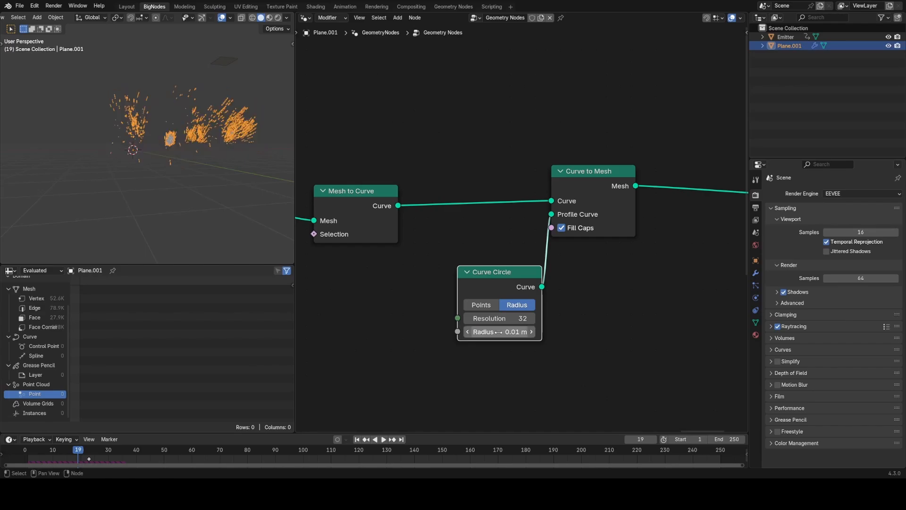
- Deselect the object, replay the simulation from the start and examine the thin tube-shaped sparks in the viewport
left_click(219, 198)
middle_click_drag(219, 198, 171, 259)
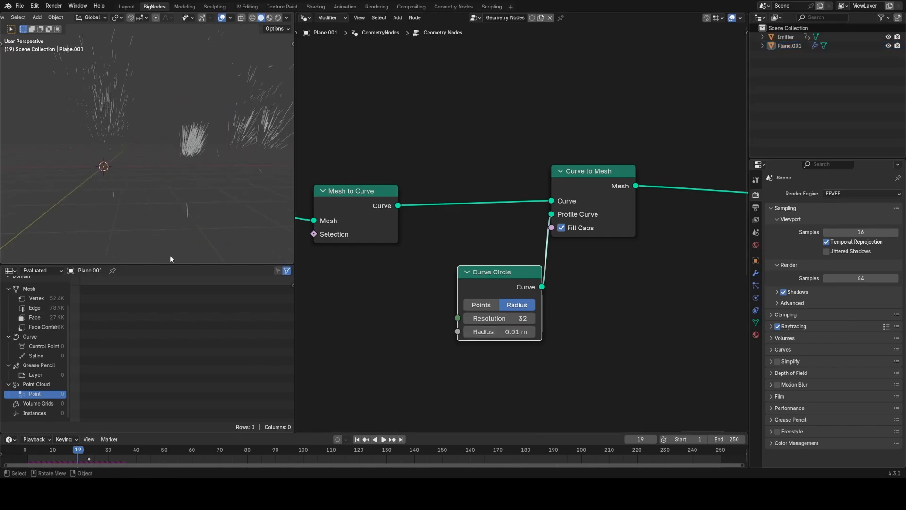
left_click(24, 451)
key("space")
middle_click_drag(127, 195, 151, 183)
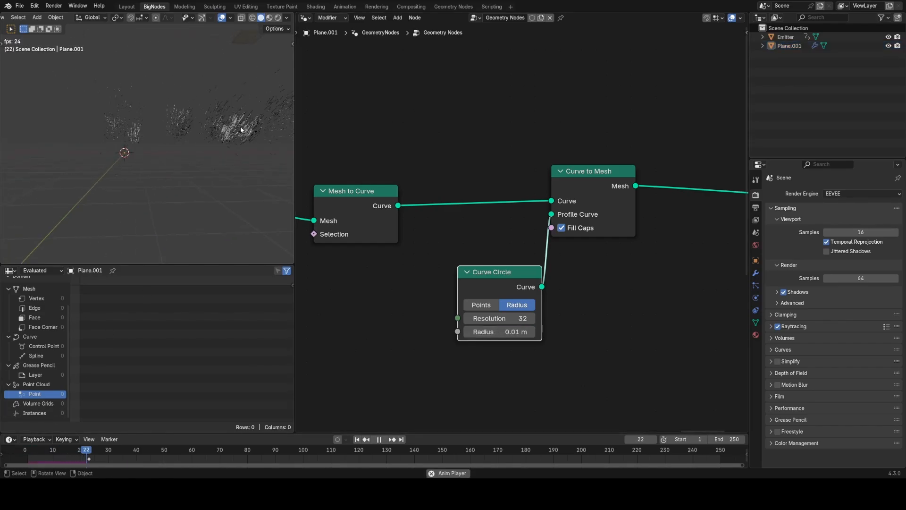
key("space")
middle_click_drag(198, 117, 201, 135)
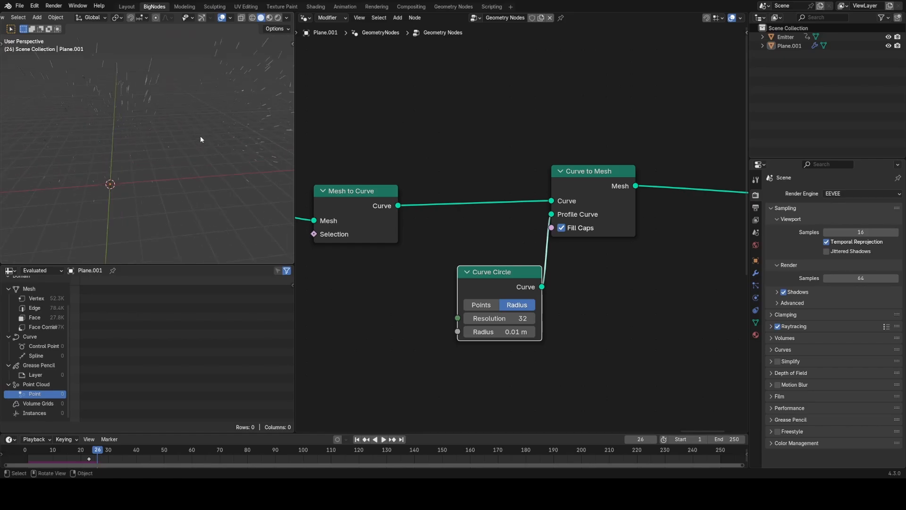
- Move the Curve to Mesh, Curve Circle and Group Output nodes farther from Mesh to Curve to make room
scroll(401, 192, "down", 4)
left_click_drag(400, 192, 573, 268)
key("g")
left_click(639, 274)
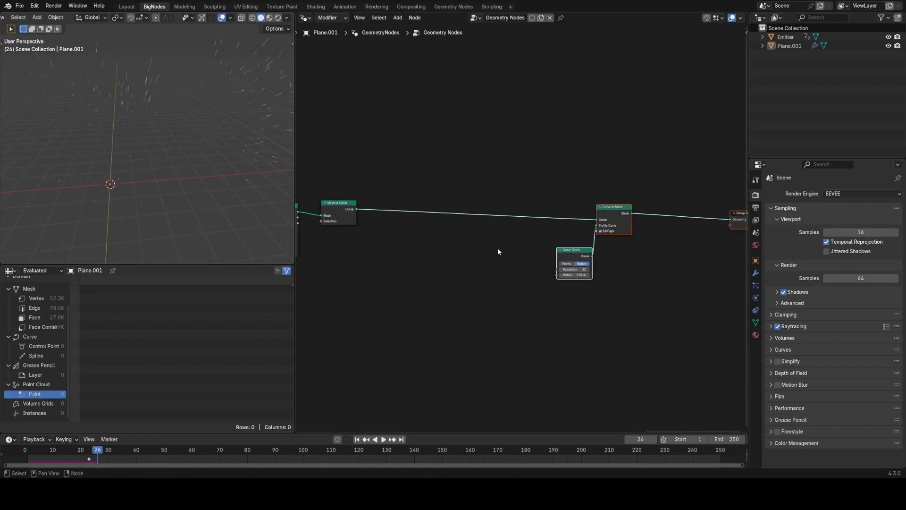
key("g")
left_click(488, 226)
- Insert a Set Curve Radius node on the link between Mesh to Curve and Curve to Mesh
middle_click_drag(488, 226, 559, 226)
scroll(133, 161, "up", 5)
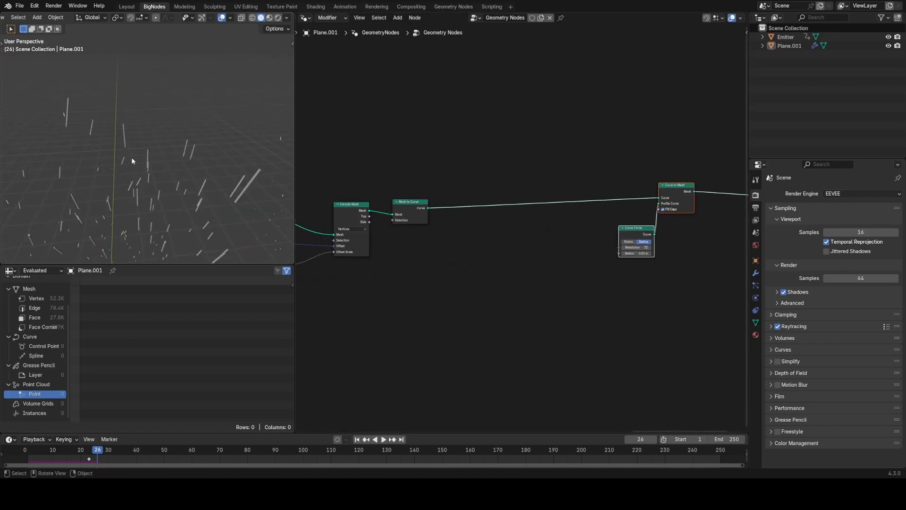
scroll(515, 197, "up", 1)
key("shift+a")
type("set c")
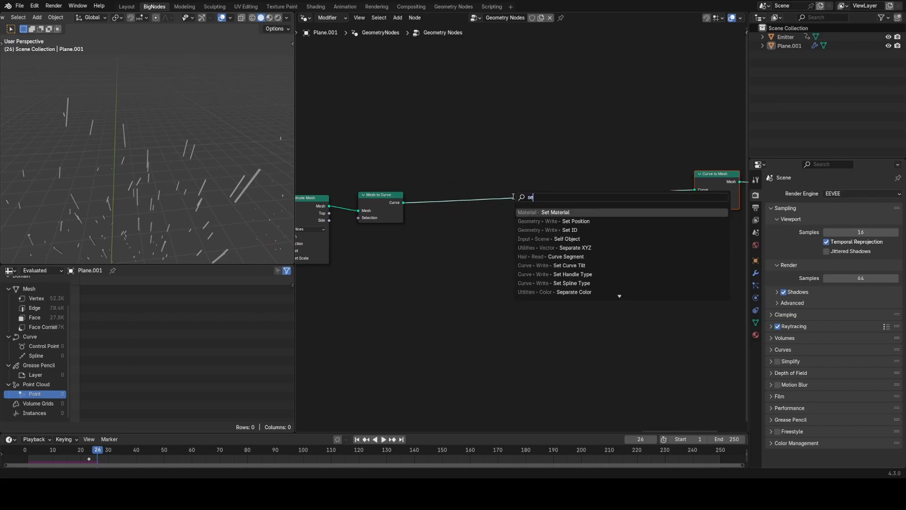
key("Down")
key("Down")
key("Return")
left_click(521, 205)
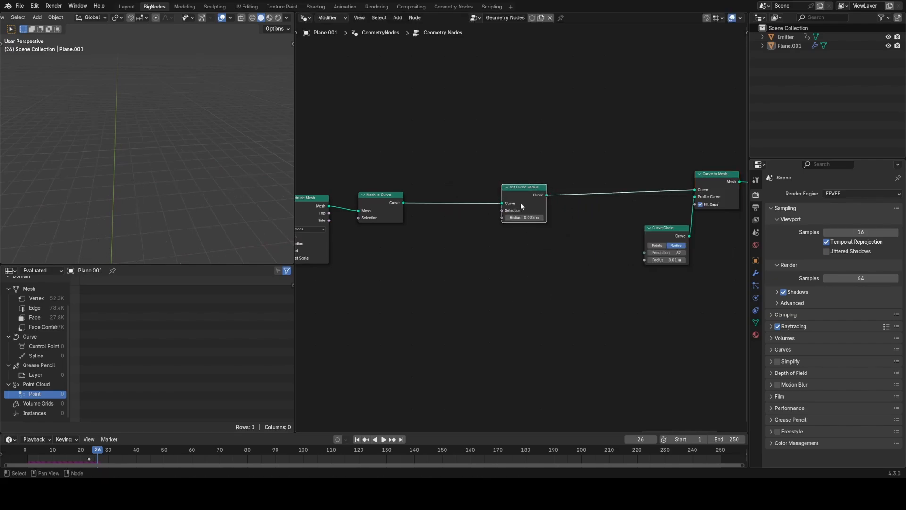
- Set the radius of the Set Curve Radius node to 1 m and undo any further change to it
type("1")
key("Return")
mouse_move(529, 217)
left_mouse_down()
mouse_move(571, 217)
mouse_move(511, 217)
left_mouse_up()
key("ctrl+z")
key("ctrl+z")
- Duplicate the velocity Named Attribute node, place the copy below Mesh to Curve and set it to the integer age attribute
middle_click_drag(451, 241, 590, 222)
scroll(496, 232, "up", 1)
scroll(472, 232, "down", 1)
scroll(567, 217, "down", 4)
middle_click_drag(523, 248, 494, 275)
scroll(494, 276, "up", 2)
left_click(357, 253)
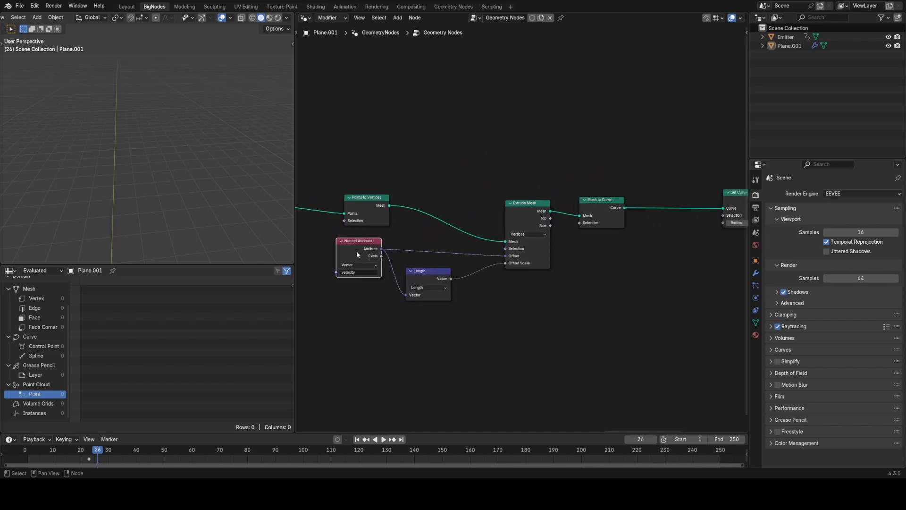
key("shift+d")
left_click(614, 282)
left_click(588, 301)
type("age")
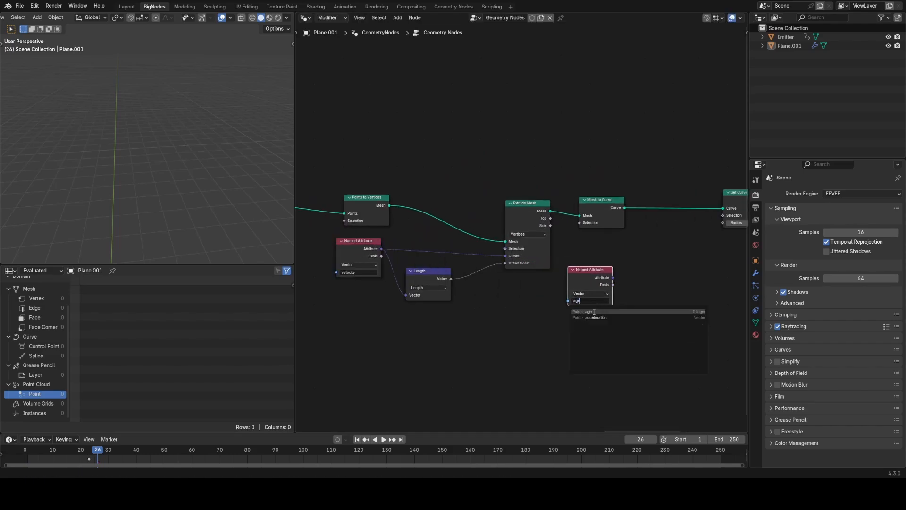
left_click(634, 308)
- Add a Map Range node fed by the age attribute and connect its Result to the Set Curve Radius node's Radius
scroll(633, 308, "up", 2)
middle_click_drag(633, 308, 432, 296)
left_click_drag(337, 286, 540, 273)
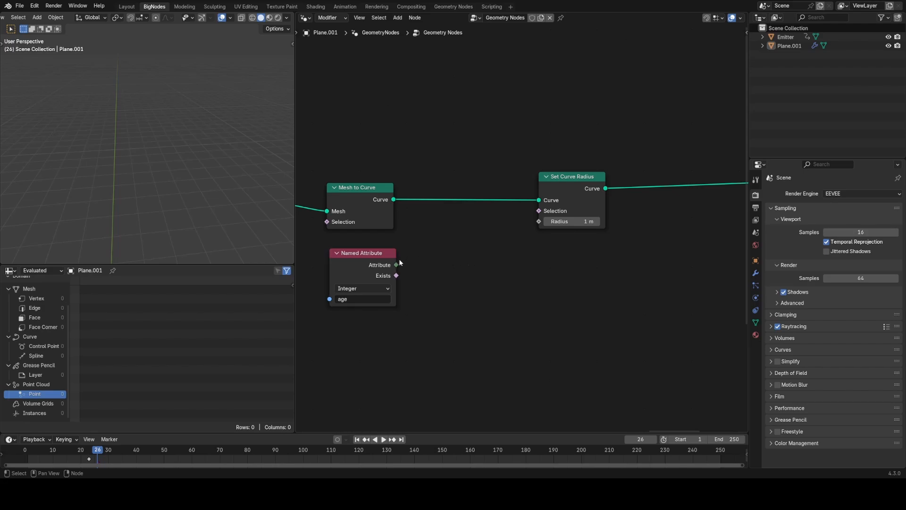
left_click_drag(397, 265, 451, 263)
type("map")
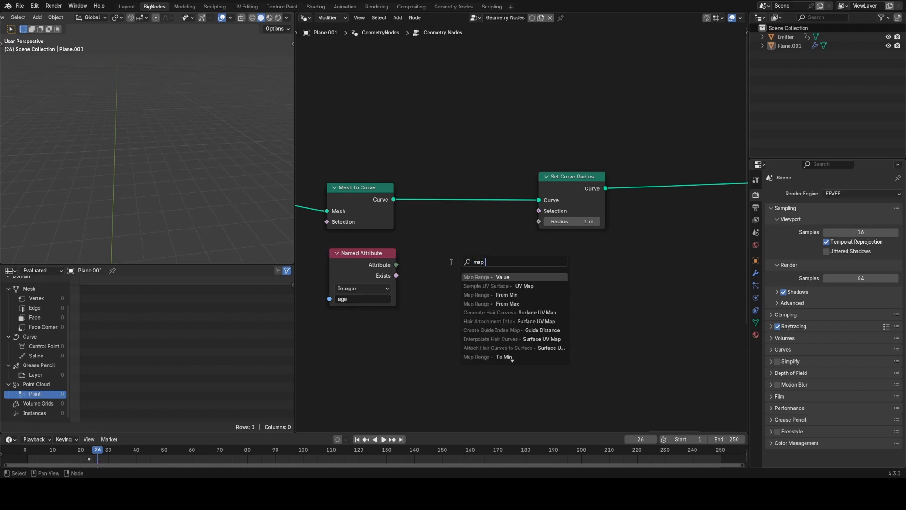
key("Return")
left_click(455, 267)
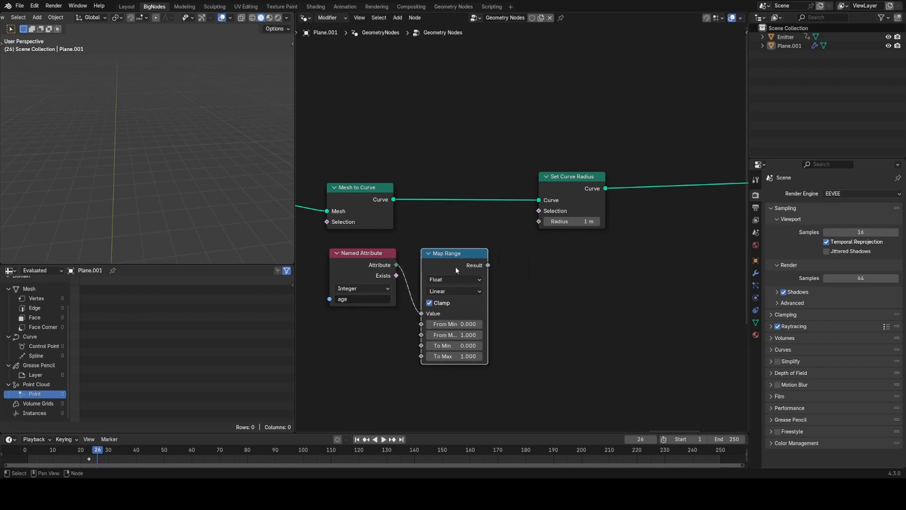
middle_click_drag(470, 311, 551, 280)
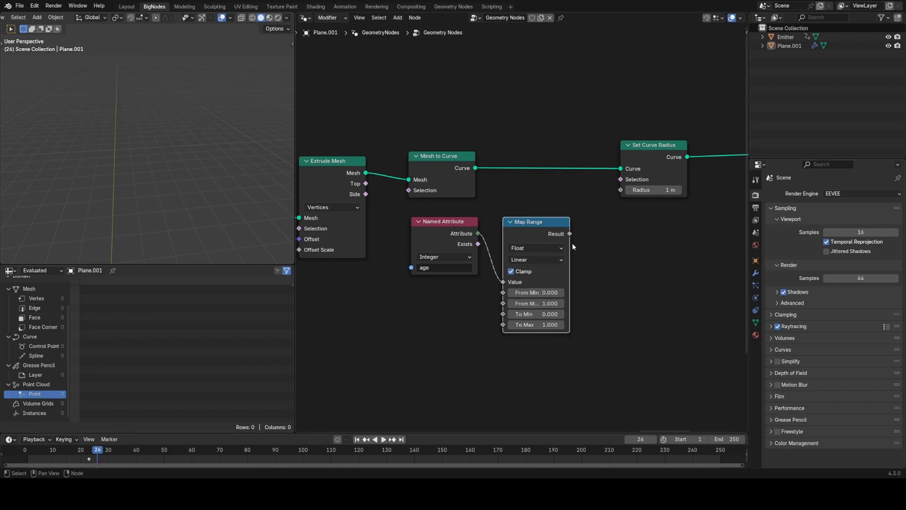
left_click_drag(615, 196, 617, 194)
- Link the integer Random Value that drives the particles' Lifetime to the From Max input of the Map Range node
scroll(517, 251, "down", 12)
middle_click_drag(477, 282, 674, 246)
middle_click_drag(461, 255, 518, 268)
scroll(471, 232, "up", 5)
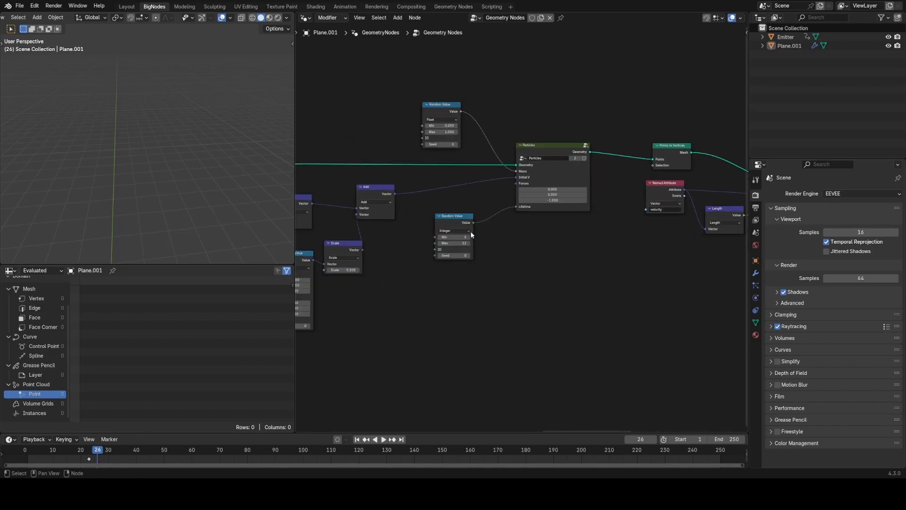
left_click_drag(479, 222, 606, 233)
middle_click_drag(671, 229, 568, 306)
scroll(542, 295, "up", 9)
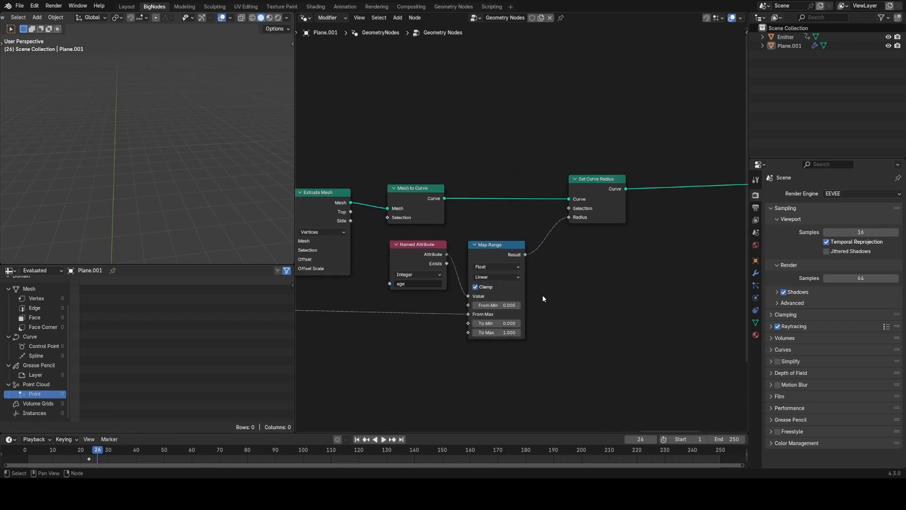
- Set the Map Range node's To Min to 1 and To Max to 0, playing the animation to check the streaks
middle_click_drag(609, 326, 504, 346)
scroll(505, 346, "down", 2)
middle_click_drag(430, 321, 445, 319)
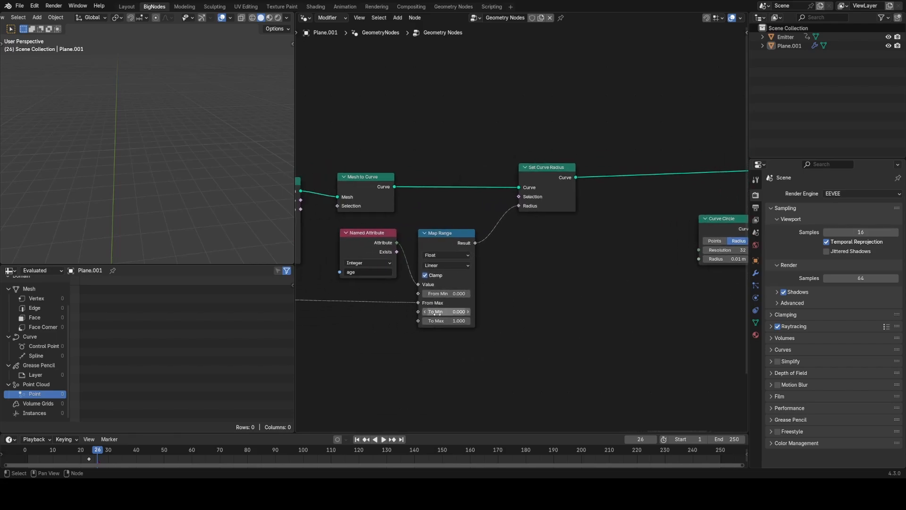
key("shift+Left")
key("space")
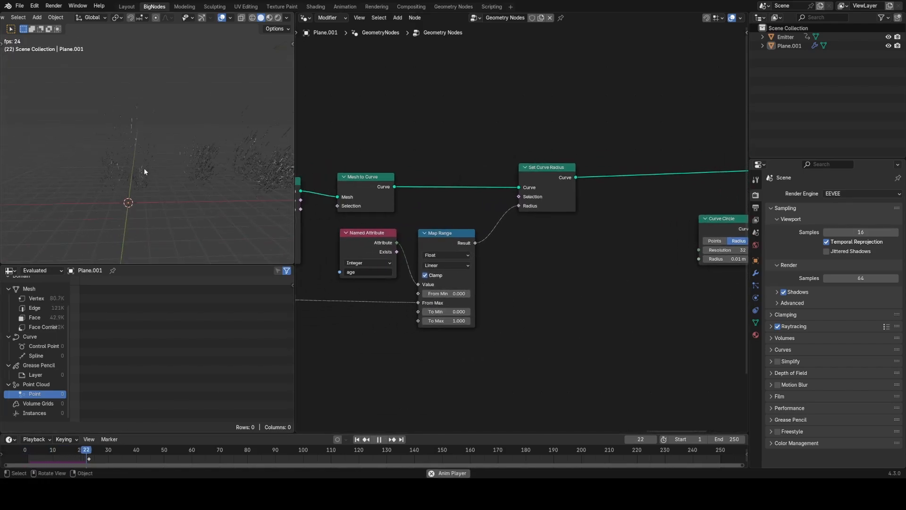
key("space")
left_click(459, 312)
type("1")
key("Return")
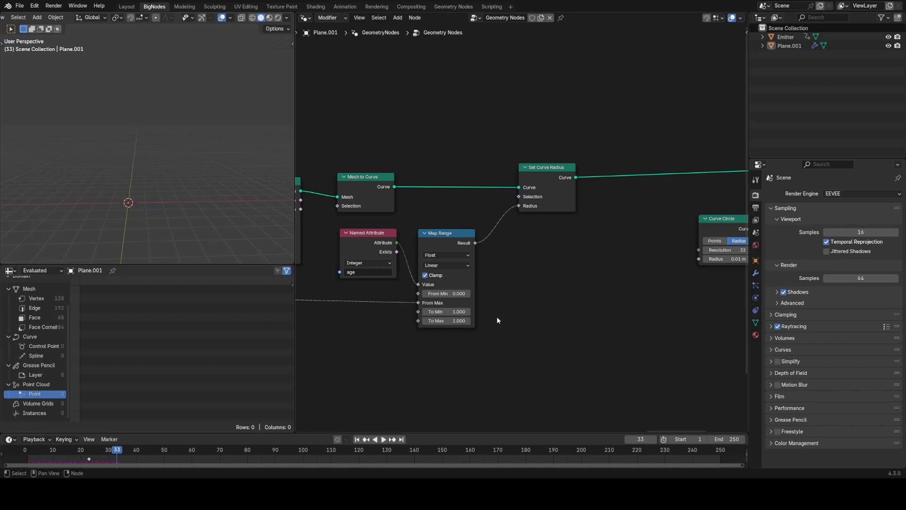
left_click(458, 321)
type("0")
key("Return")
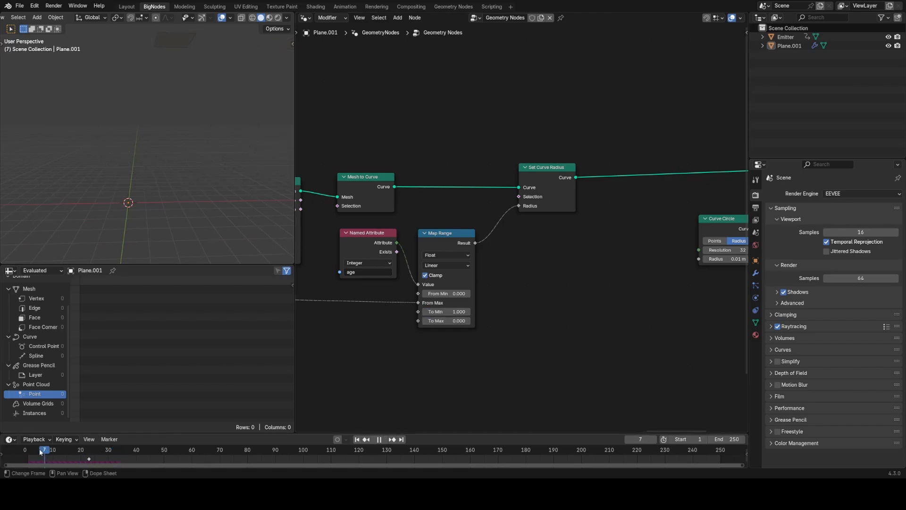
key("space")
key("space")
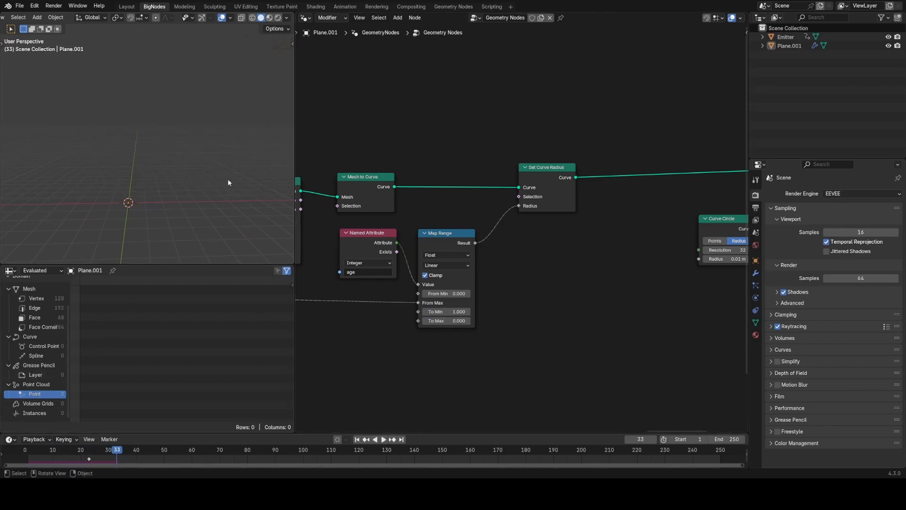
left_click_drag(117, 450, 86, 450)
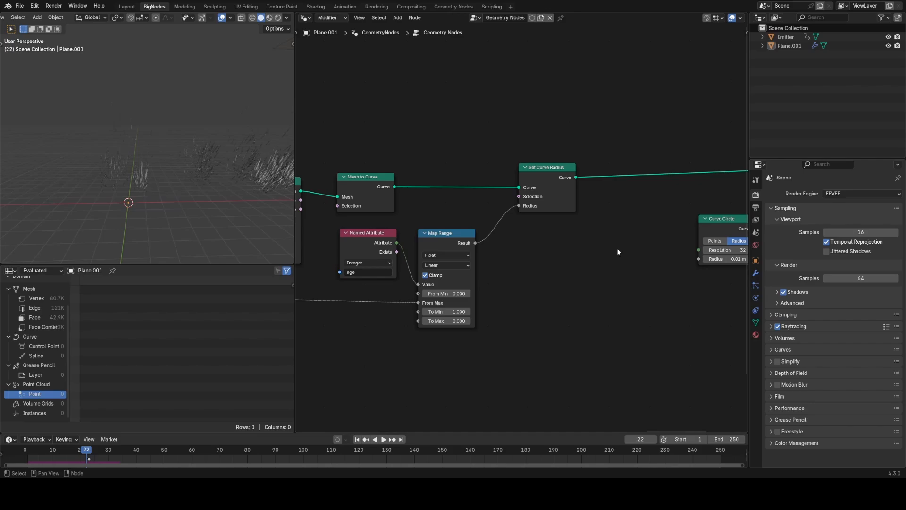
- Change the Map Range interpolation to Smoother Step and replay the animation from near the start
left_click(437, 266)
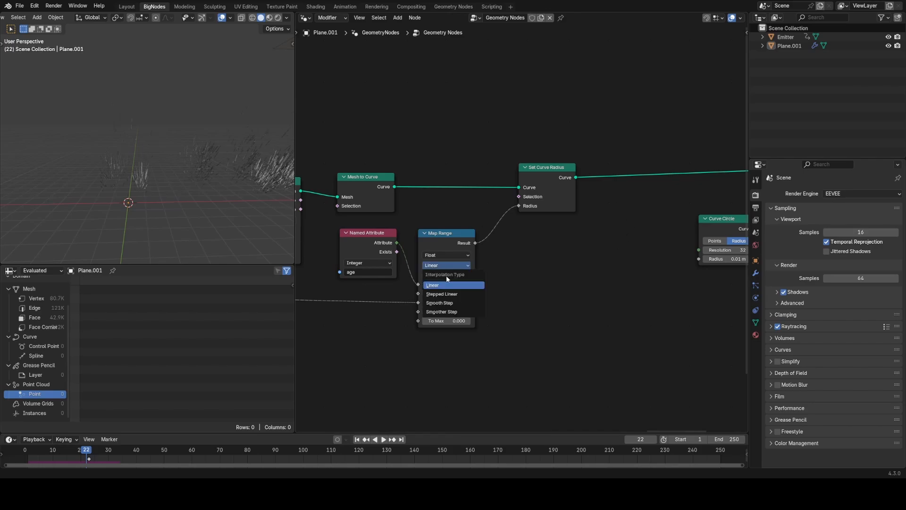
left_click(462, 312)
left_click(28, 461)
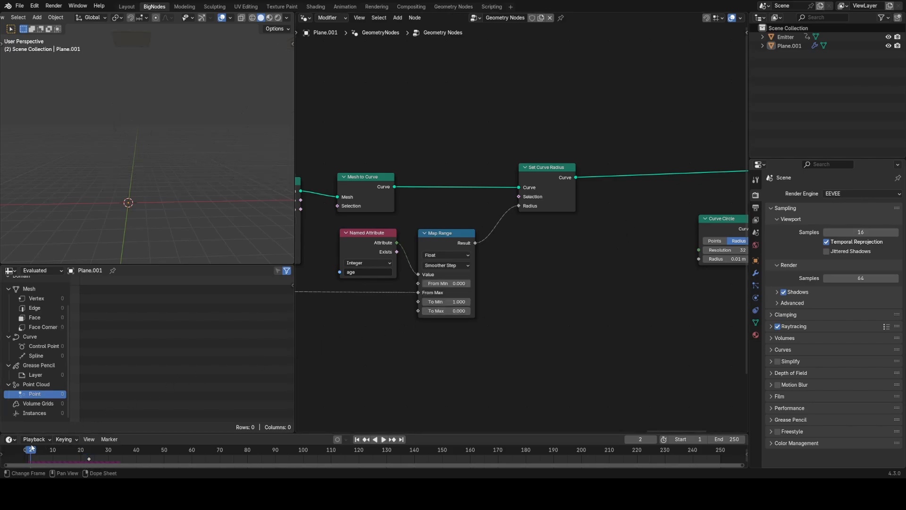
key("space")
key("space")
- Try a Curve Circle radius of 0.09 m in playback, and return the radius to 0.01 m
middle_click_drag(704, 269, 500, 261)
scroll(500, 262, "up", 4)
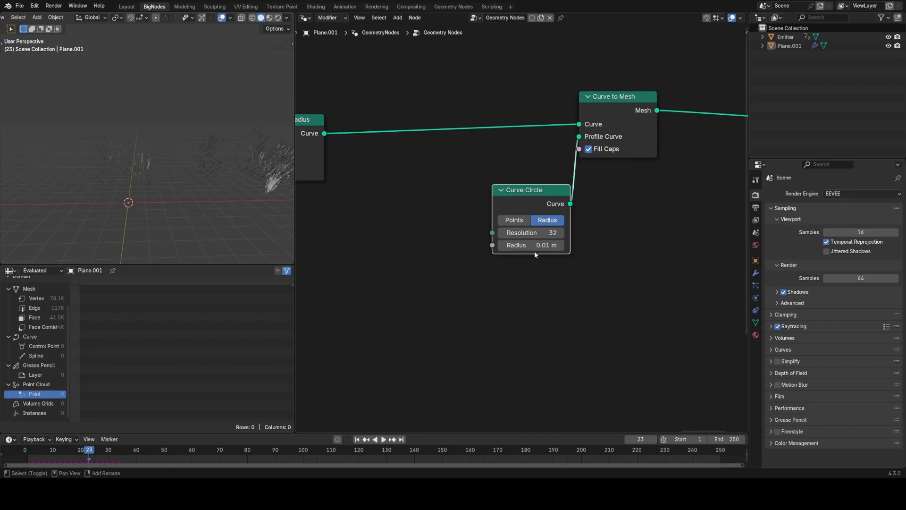
left_click_drag(537, 249, 565, 249)
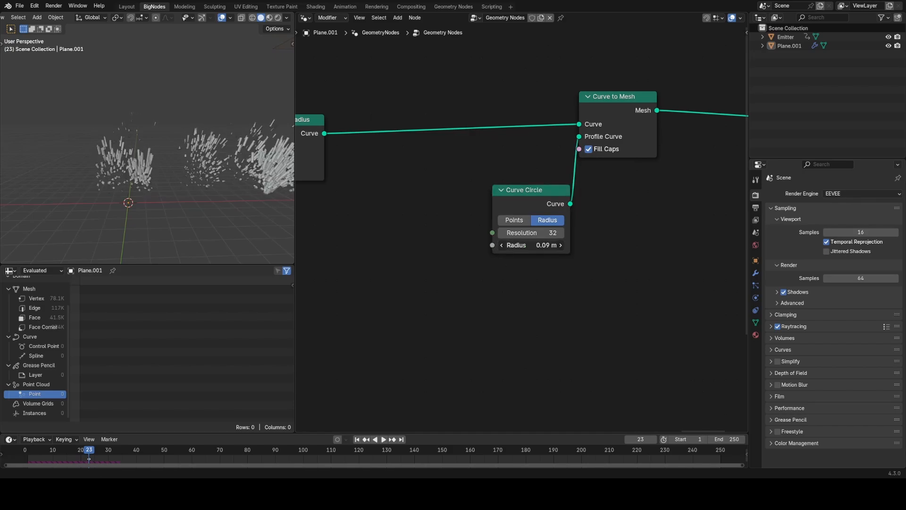
key("shift+Left")
key("space")
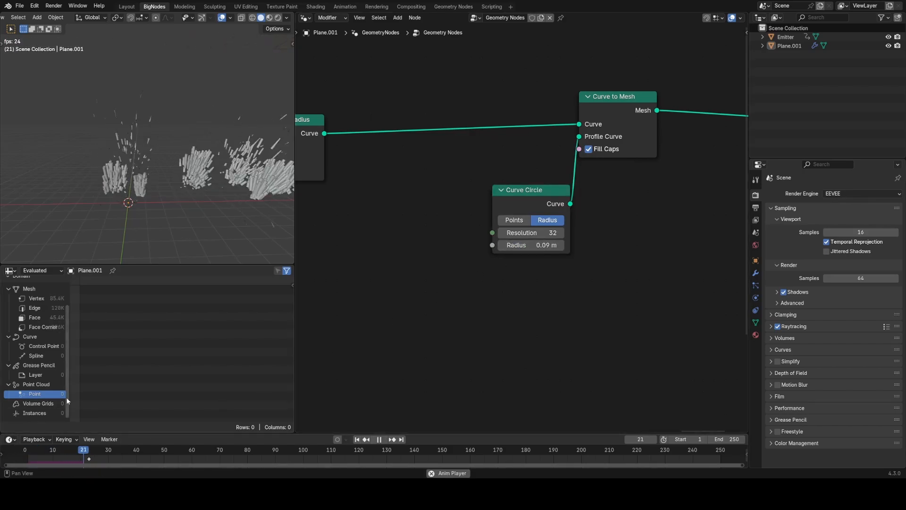
key("space")
left_click(532, 245)
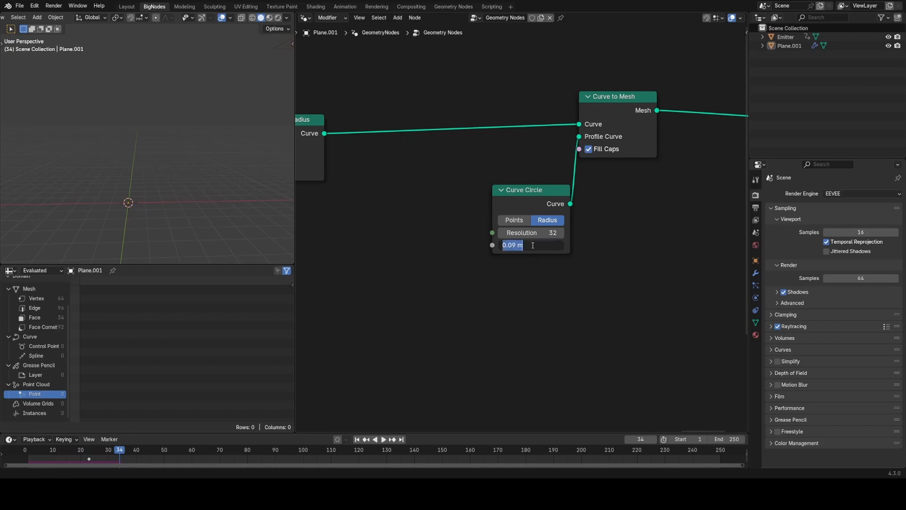
type(".01")
key("Return")
- Set the Curve Circle resolution to 8 and reposition the Curve Circle and Curve to Mesh nodes
scroll(534, 234, "down", 3)
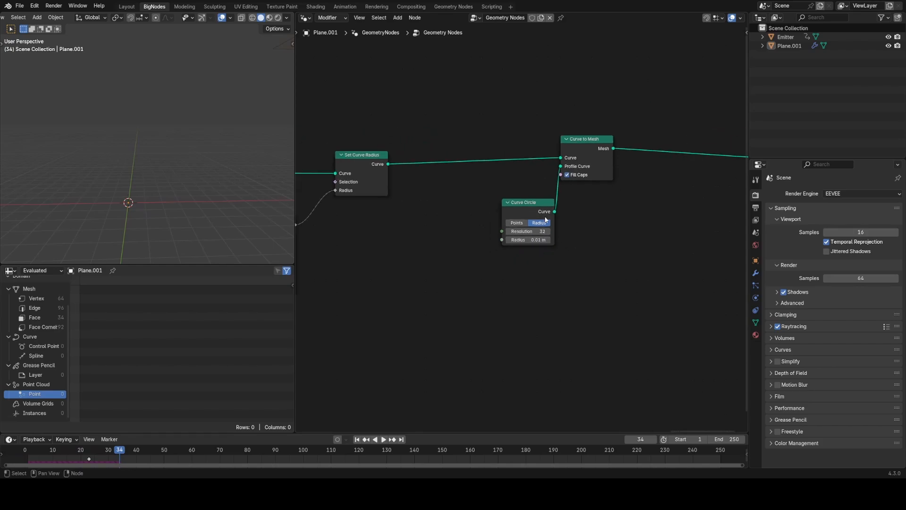
left_click(526, 232)
key("Return")
left_click_drag(527, 218, 460, 224)
left_click_drag(578, 158, 552, 165)
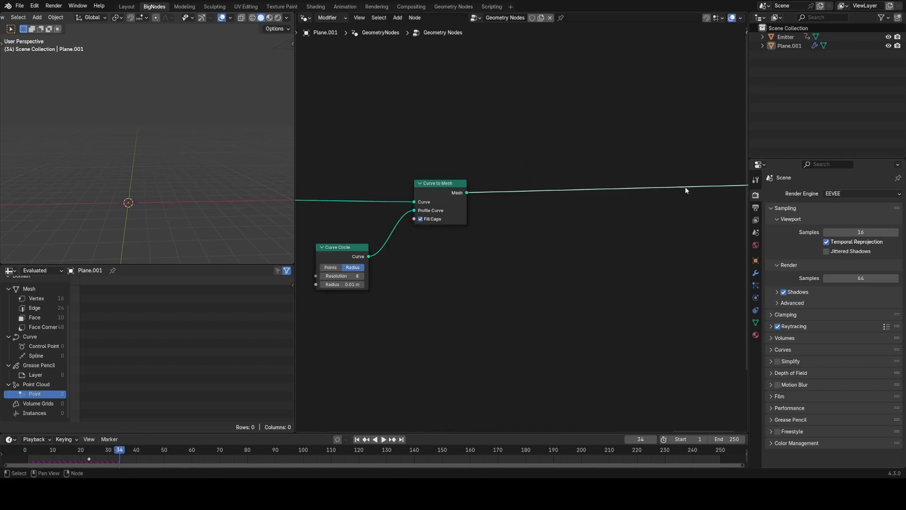
- Insert a Set Material node after Curve to Mesh and assign the existing Material to it
key("shift+a")
type("st")
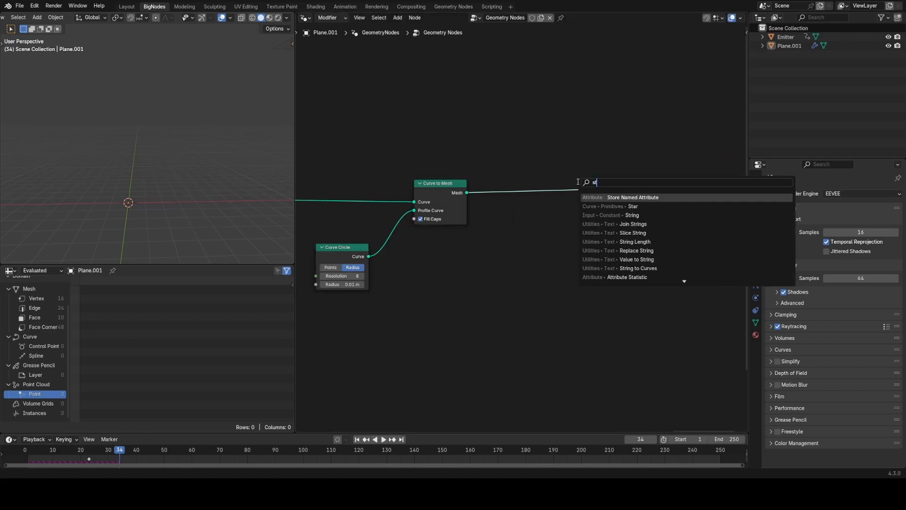
type(" mat")
key("Return")
left_click(607, 216)
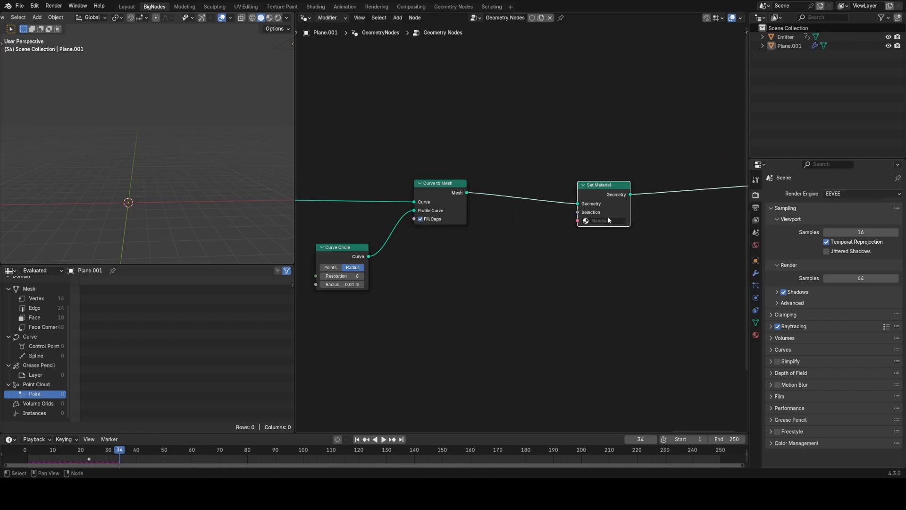
left_click(607, 220)
left_click(614, 233)
- Insert a Store Named Attribute node between Curve to Mesh and Set Material, with the attribute name col
scroll(529, 233, "down", 3)
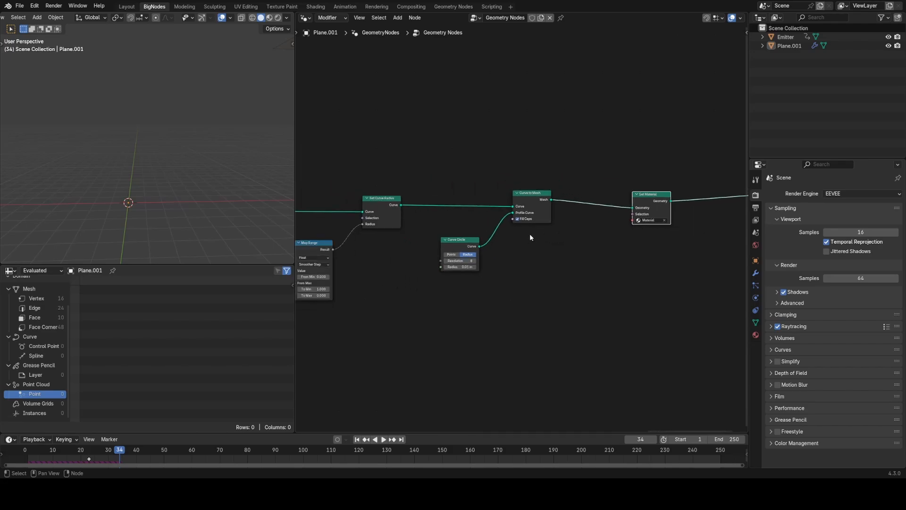
middle_click_drag(530, 237, 497, 234)
key("shift+a")
type("st")
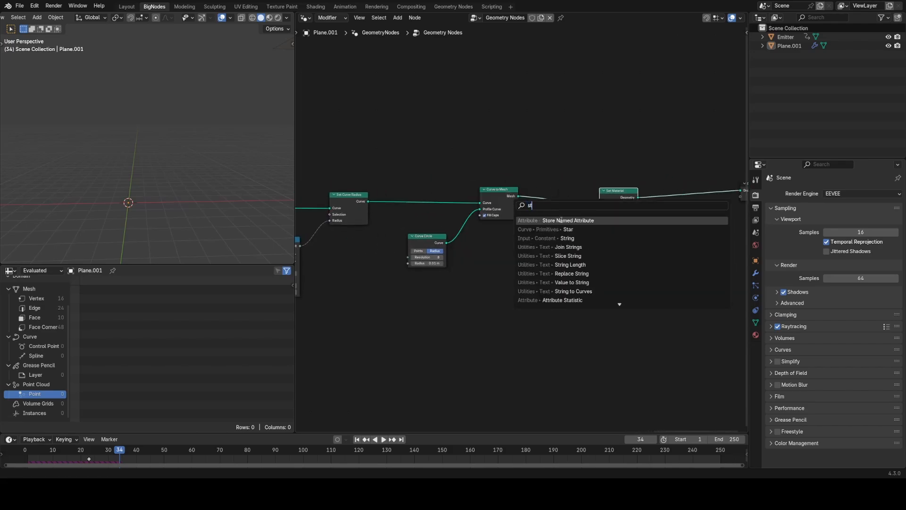
left_click(561, 220)
left_click(585, 198)
scroll(587, 197, "up", 3)
left_click(596, 208)
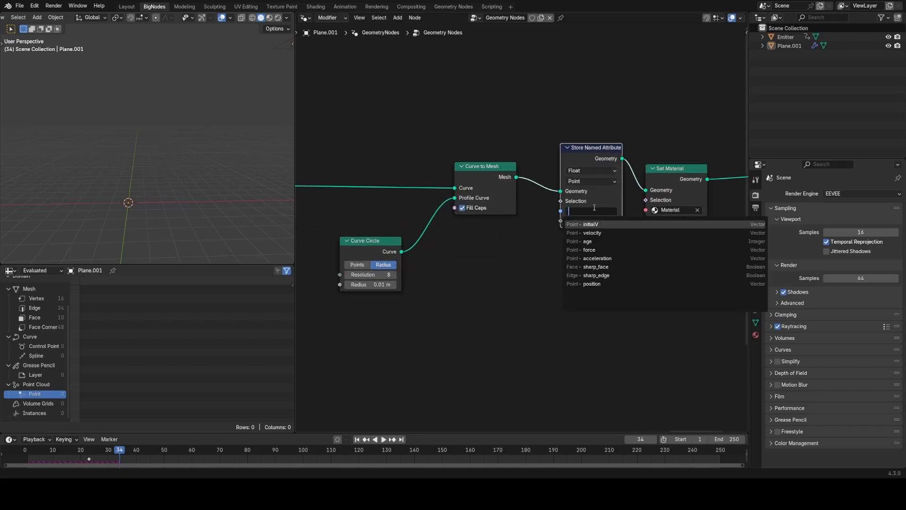
type("col")
key("Return")
- Connect the Map Range Result to the Value input of the Store Named Attribute node
scroll(534, 180, "down", 6)
middle_click_drag(488, 171, 525, 180)
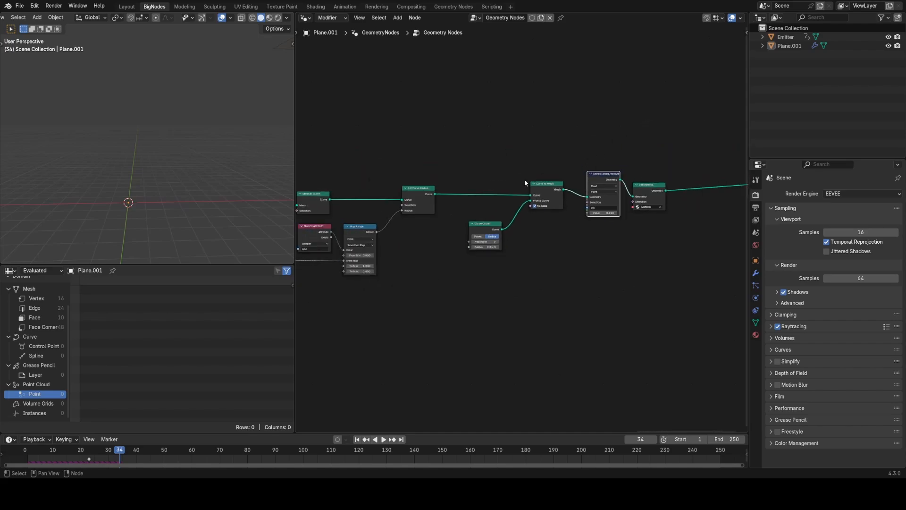
middle_click_drag(426, 204, 526, 158)
middle_click_drag(484, 168, 557, 171)
middle_click_drag(608, 186, 466, 242)
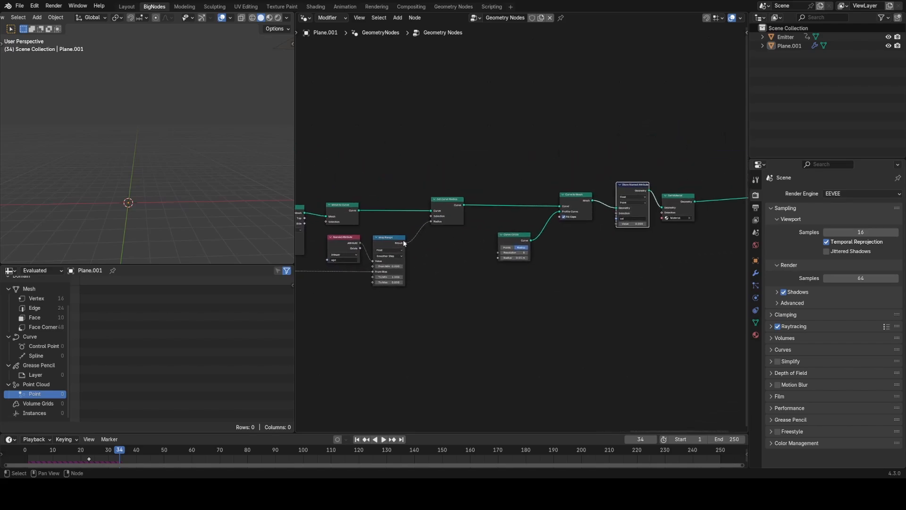
left_click_drag(406, 241, 557, 220)
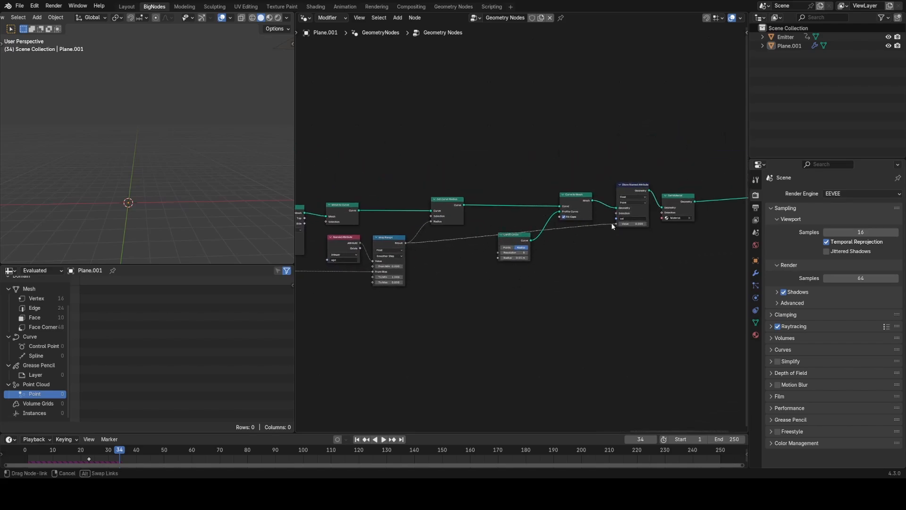
middle_click_drag(608, 243, 528, 259)
scroll(528, 259, "up", 6)
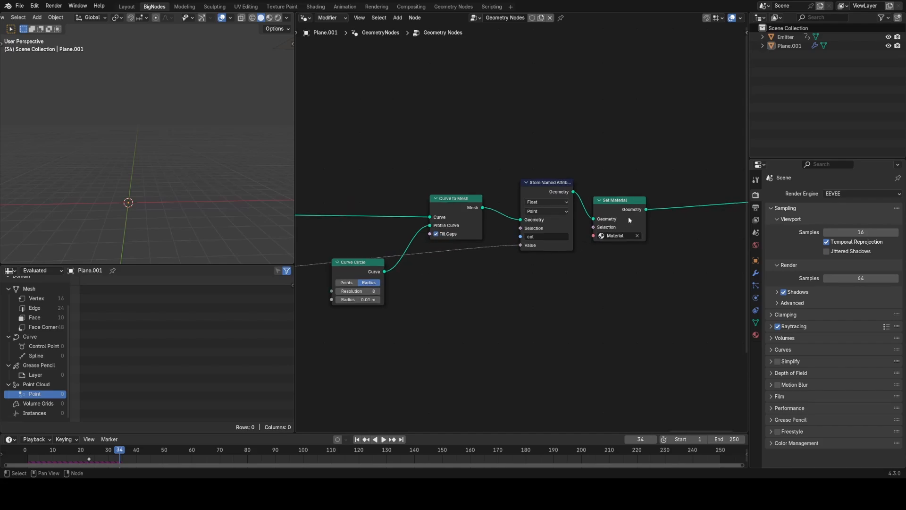
- Move the Group Output node close to the Set Material node
middle_click_drag(704, 314, 602, 311)
scroll(601, 306, "down", 4)
left_click_drag(669, 208, 598, 222)
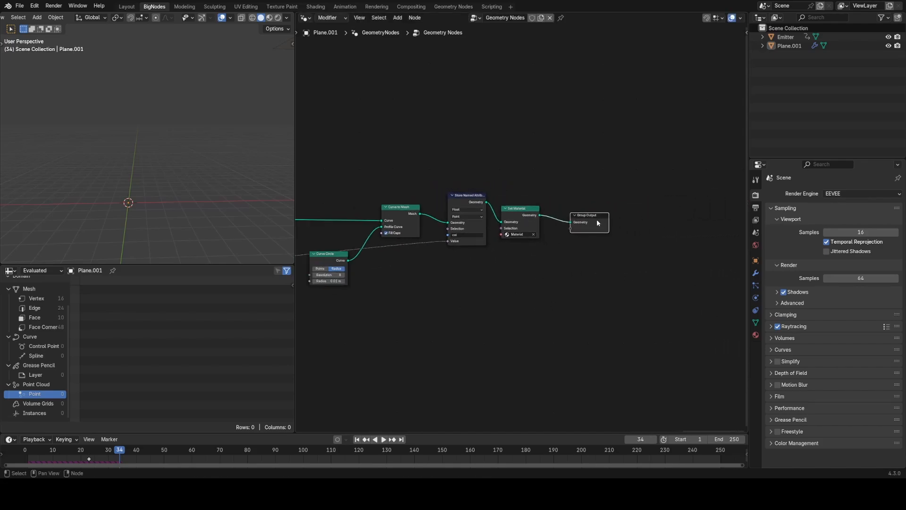
- Switch the node editor to the Shader Editor and assign the existing Material to Plane.001
left_click(304, 18)
left_click(362, 93)
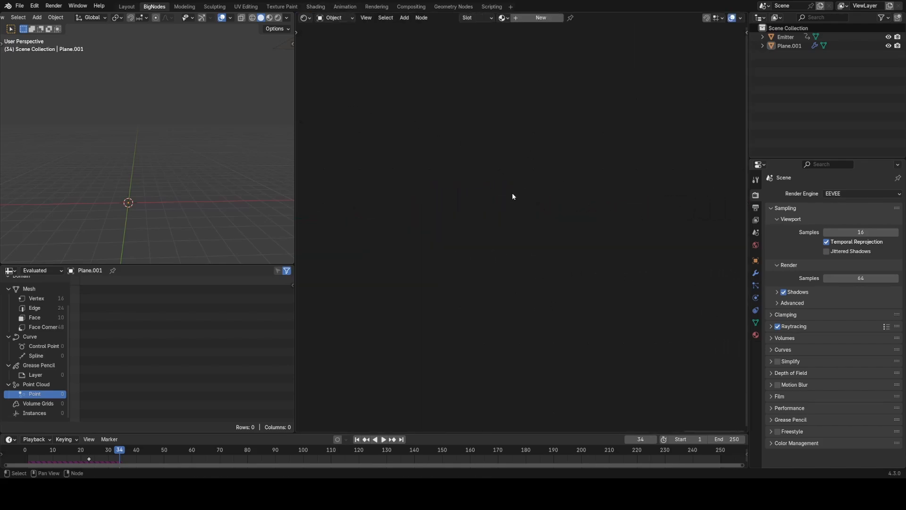
left_click(503, 18)
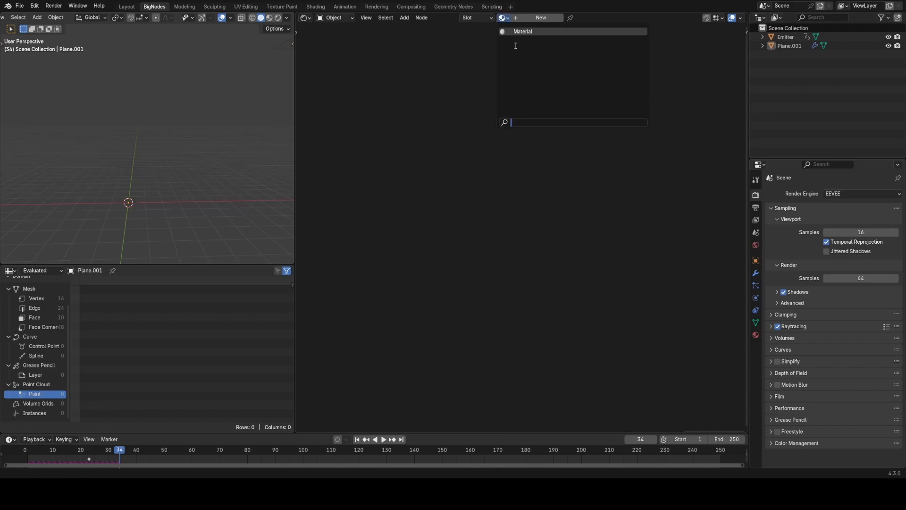
left_click(515, 44)
key("Home")
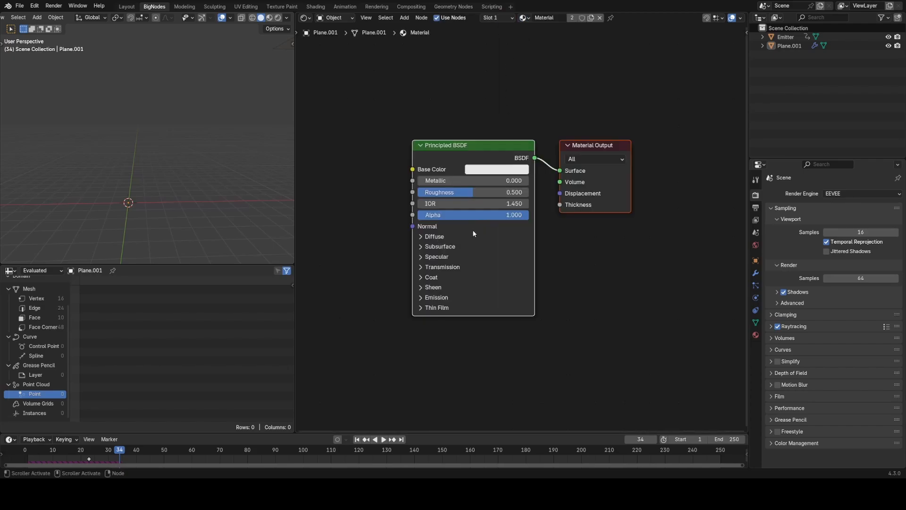
- Replace the Principled BSDF with an Emission shader connected to the Material Output's Surface
left_click(358, 128)
left_click(573, 153)
middle_click_drag(358, 129, 563, 152)
key("x")
key("shift+a")
left_click(540, 160)
type("e")
key("Return")
left_click(541, 162)
left_click(576, 172, "ctrl+shift")
- Add an Attribute node in front of the Emission shader and set its name to col
key("shift+a")
type("att")
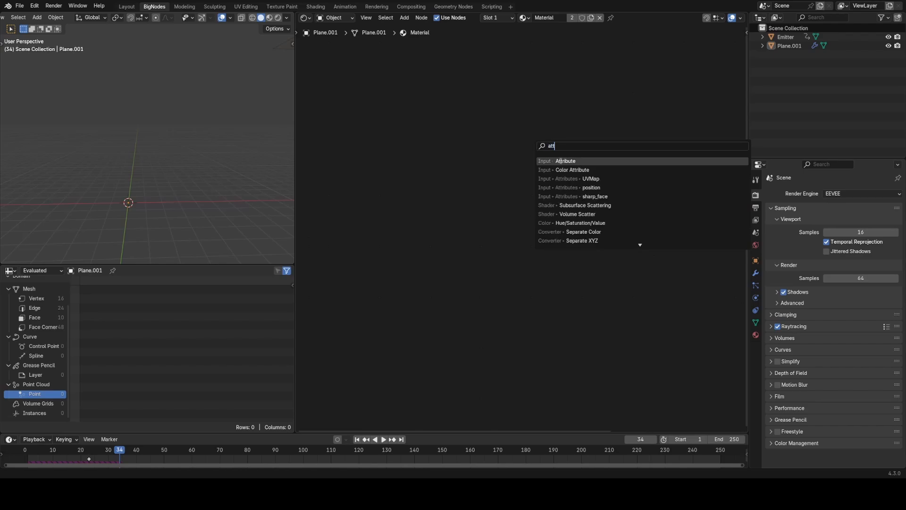
key("Return")
left_click(485, 224)
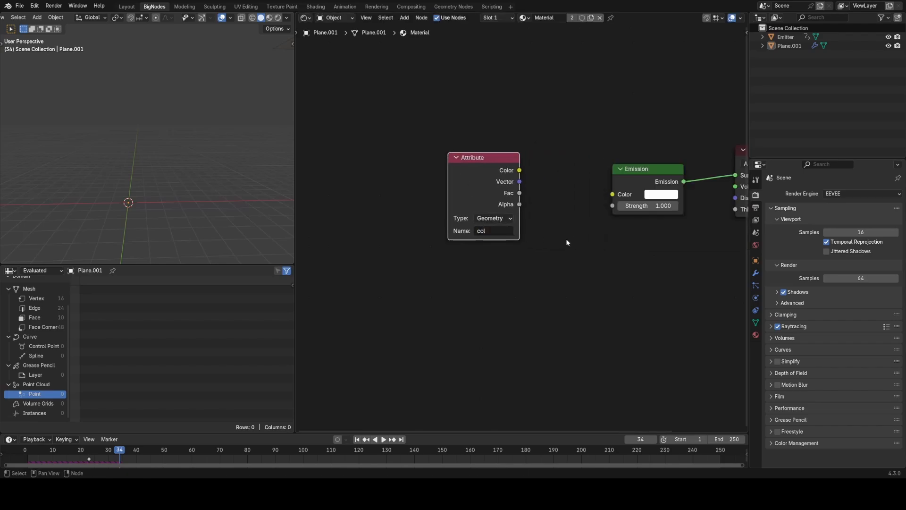
- Preview the Attribute node's Fac output on the material surface and display the sparks in Rendered shading at frame 21
left_click(508, 190, "ctrl+shift")
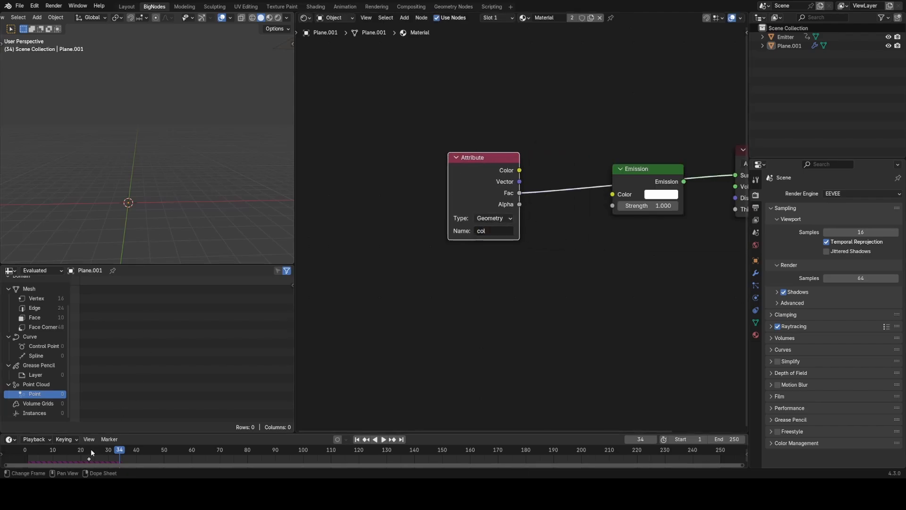
key("space")
key("z")
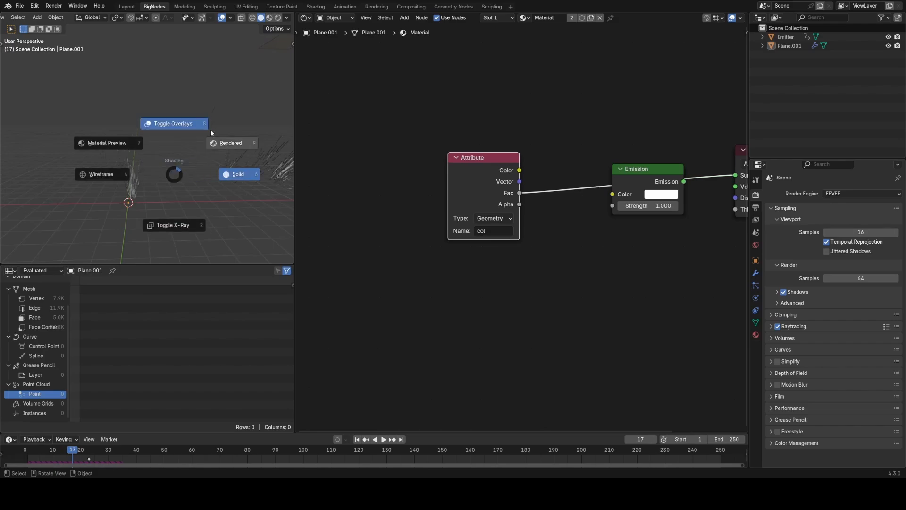
left_click(211, 129)
mouse_move(204, 153)
middle_mouse_down()
mouse_move(232, 169)
mouse_move(185, 164)
middle_mouse_up()
key("space")
key("space")
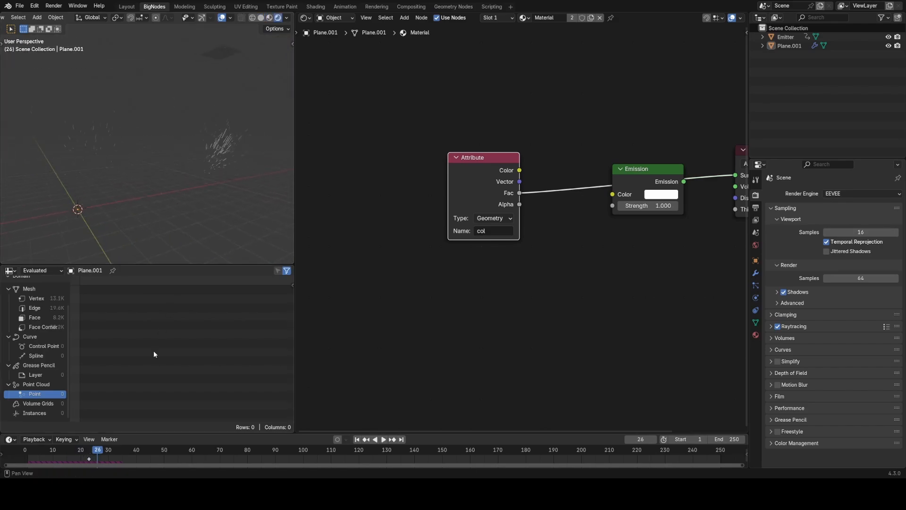
left_click_drag(34, 454, 83, 456)
- Insert a Color Ramp node into the link leaving the Attribute node's Fac output
middle_click_drag(450, 209, 348, 201)
key("shift+a")
type("ram")
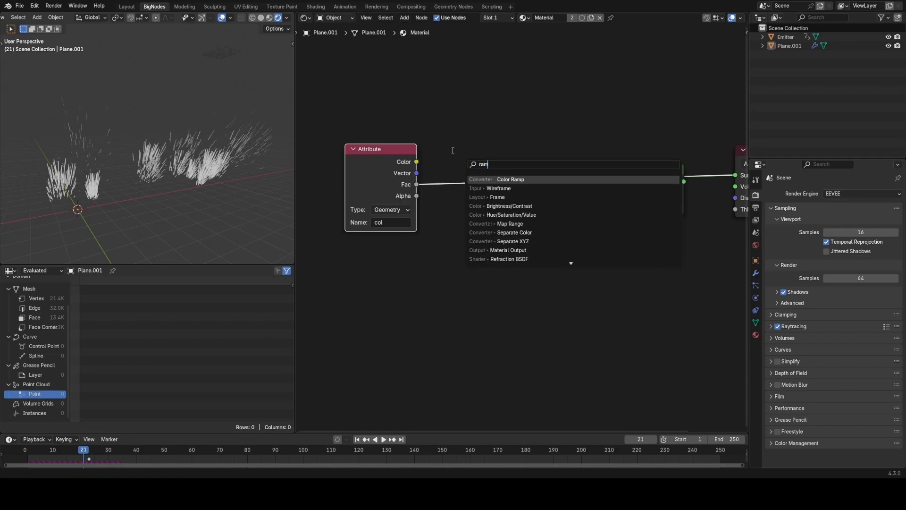
key("Escape")
key("shift+a")
type("ram")
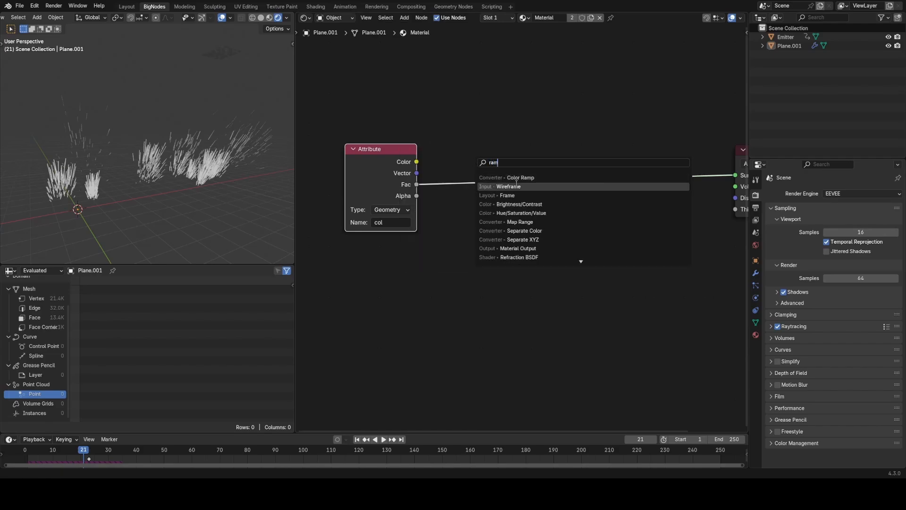
key("Return")
left_click(463, 155)
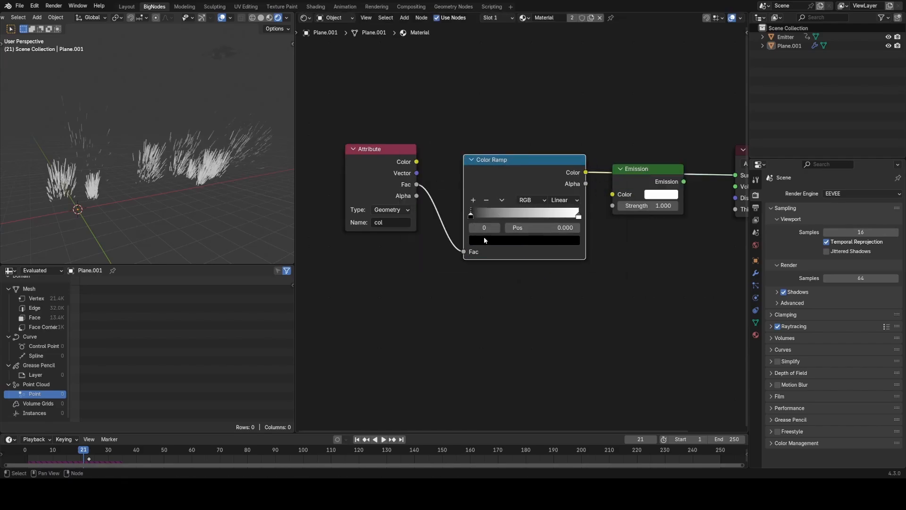
- Color the Color Ramp's last stop yellow (#FFF211) and its first stop dark red (#B20F00)
left_click(485, 239)
left_click_drag(500, 141, 485, 134)
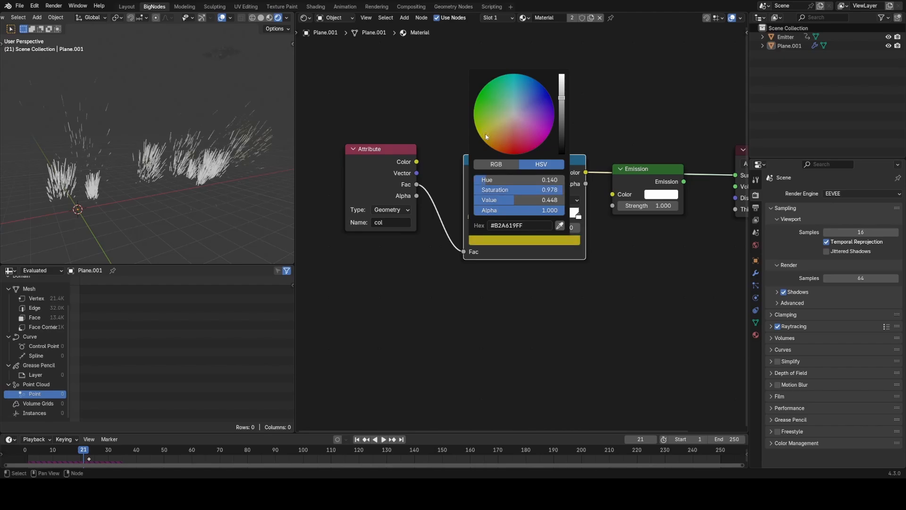
left_click(577, 215)
left_click(521, 240)
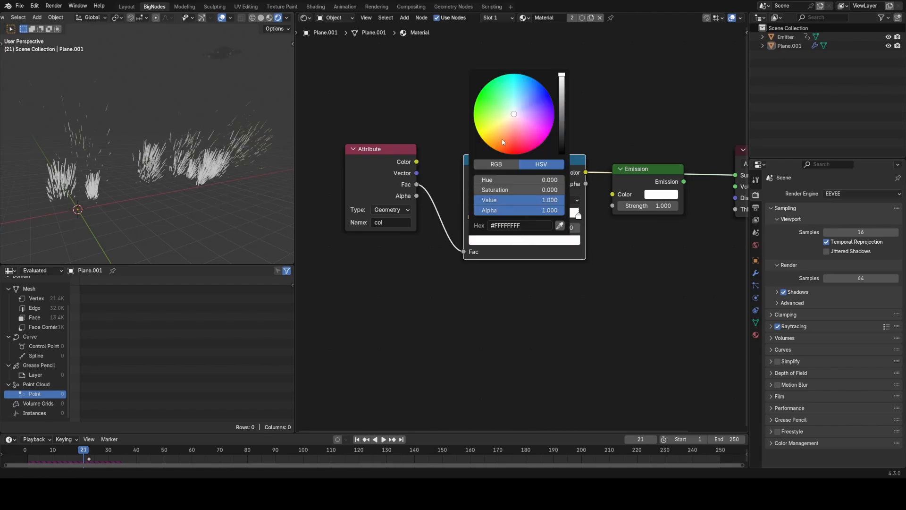
left_click(504, 146)
left_click_drag(502, 143, 485, 134)
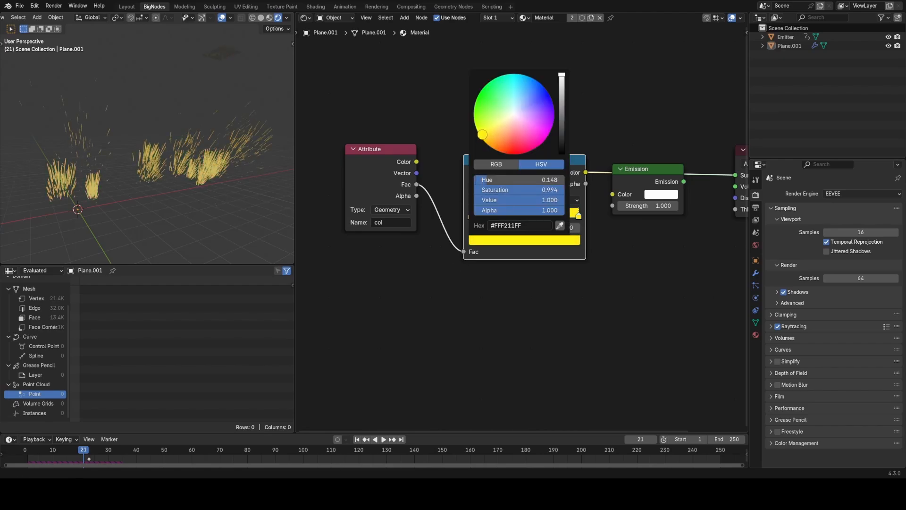
left_click(493, 241)
left_click_drag(502, 145, 510, 154)
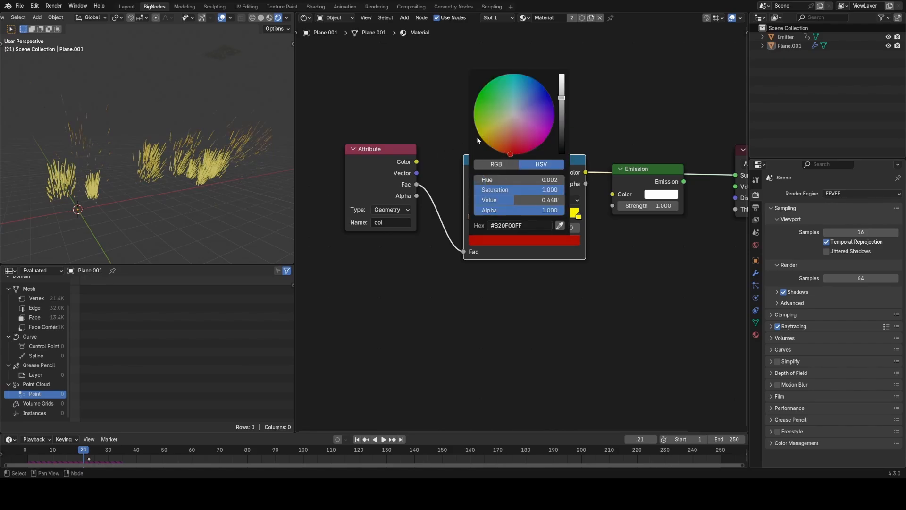
- Set the Color Ramp's color mode to HSV and shift the red stop to position 0.284
left_click(564, 200)
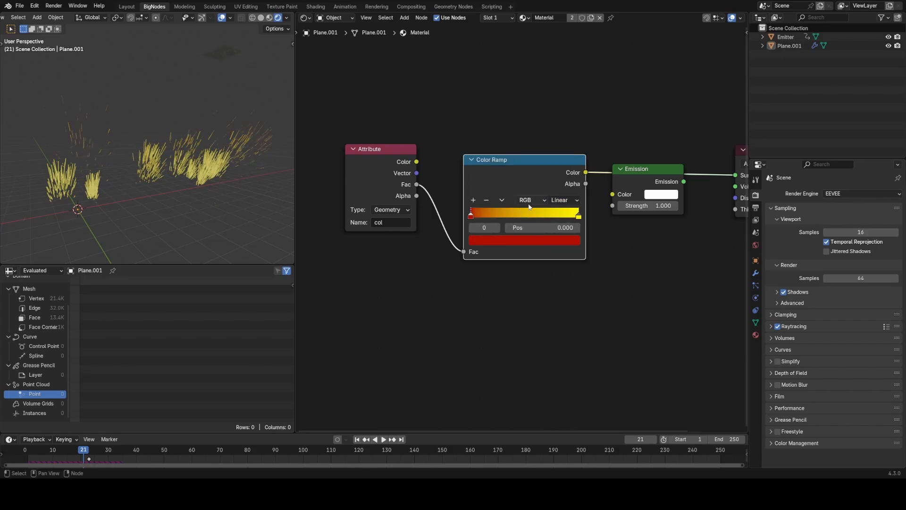
left_click(531, 200)
left_click(543, 236)
left_click_drag(484, 214, 536, 216)
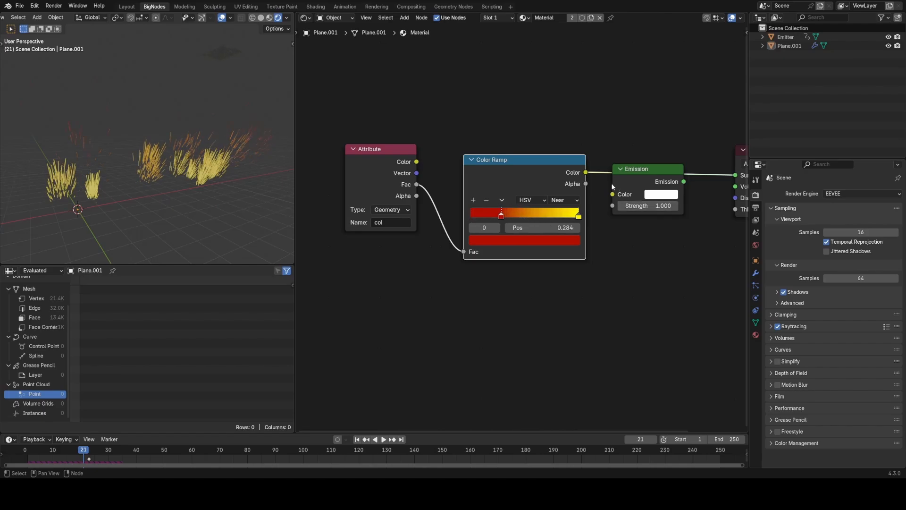
- Route the Color Ramp's Color through the Emission shader to the Surface and set the emission Strength to 5
left_click_drag(610, 187, 612, 194)
left_click(659, 183)
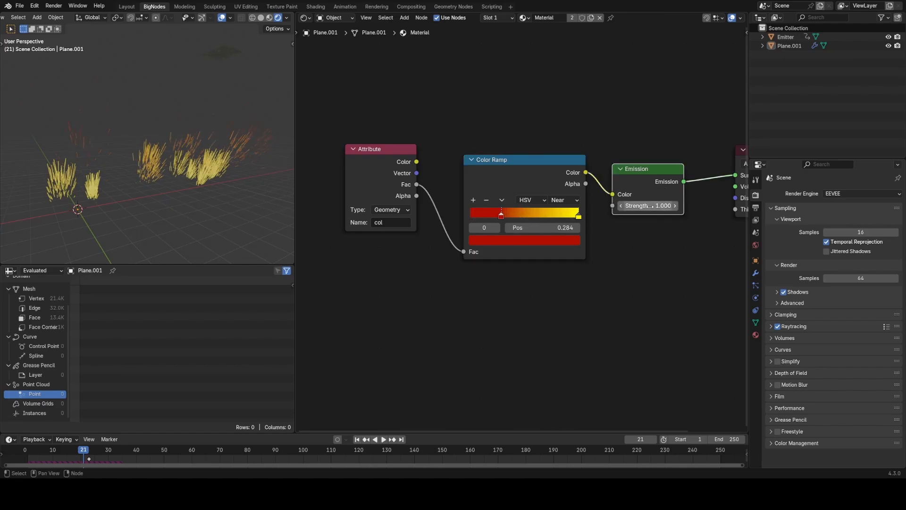
left_click(653, 206)
type("5")
key("Return")
- Set the Compositor option in the viewport shading settings to Always
middle_click_drag(165, 97, 186, 100)
middle_click_drag(185, 176, 194, 172)
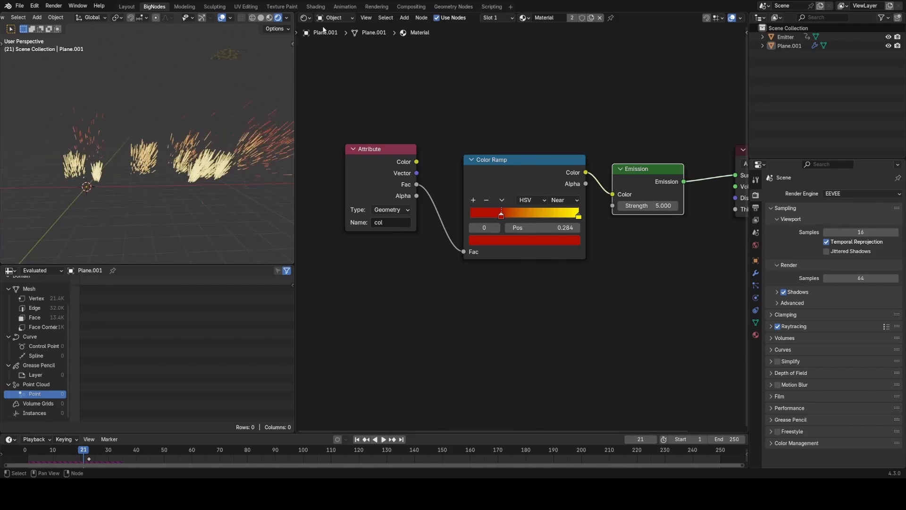
left_click(287, 18)
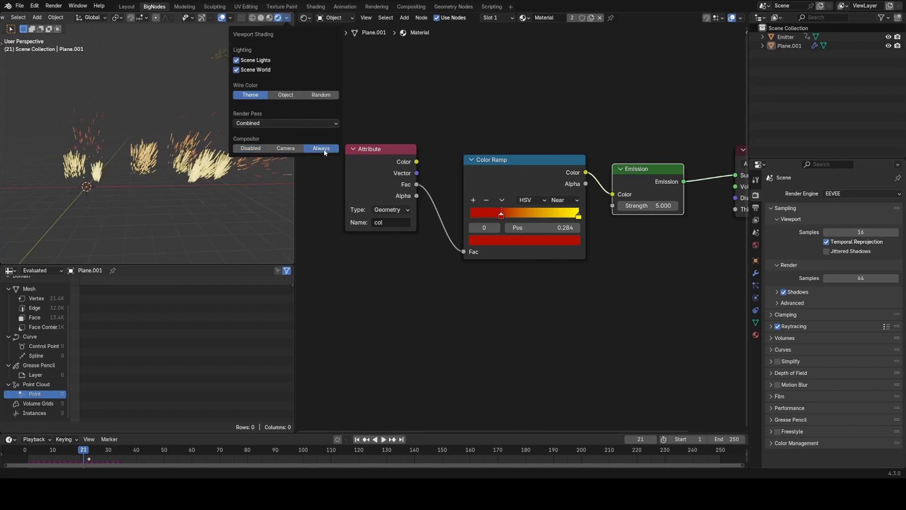
- Switch the node editor to the Compositor and enable Use Nodes for the scene
left_click(305, 18)
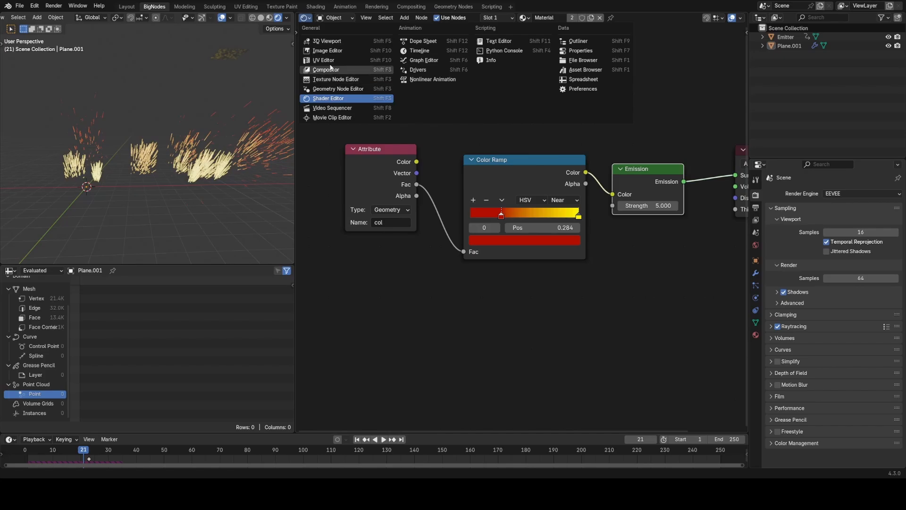
left_click(347, 68)
left_click(400, 19)
- Insert a Glare node between Render Layers and Composite, using the Bloom type at High quality
key("shift+a")
type("g")
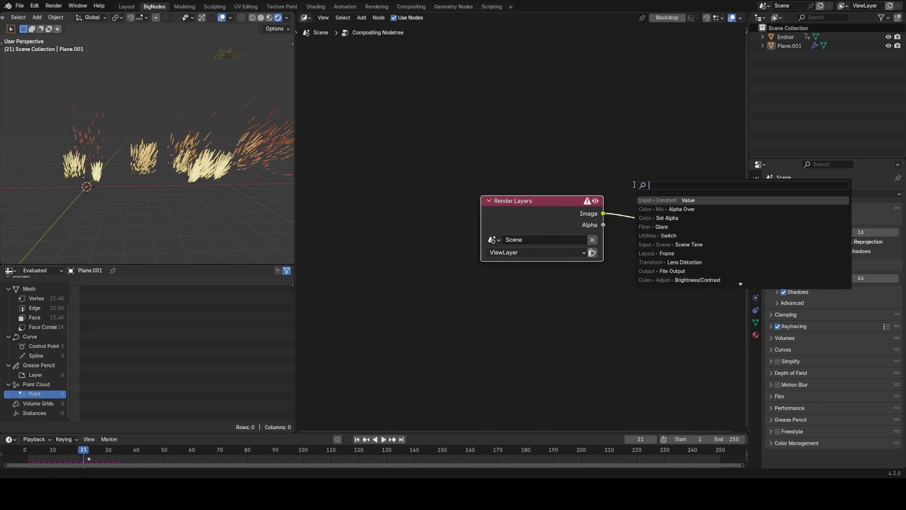
left_click(673, 201)
left_click(658, 234)
left_click(658, 231)
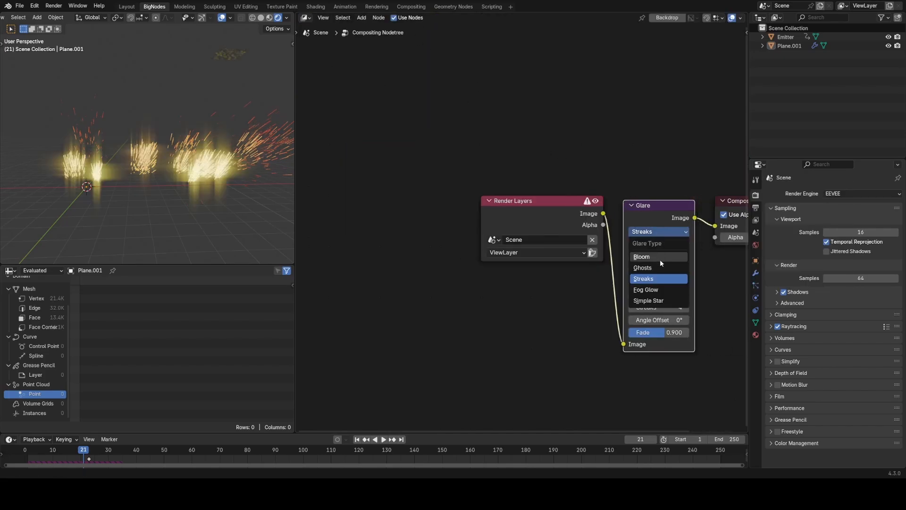
left_click(642, 256)
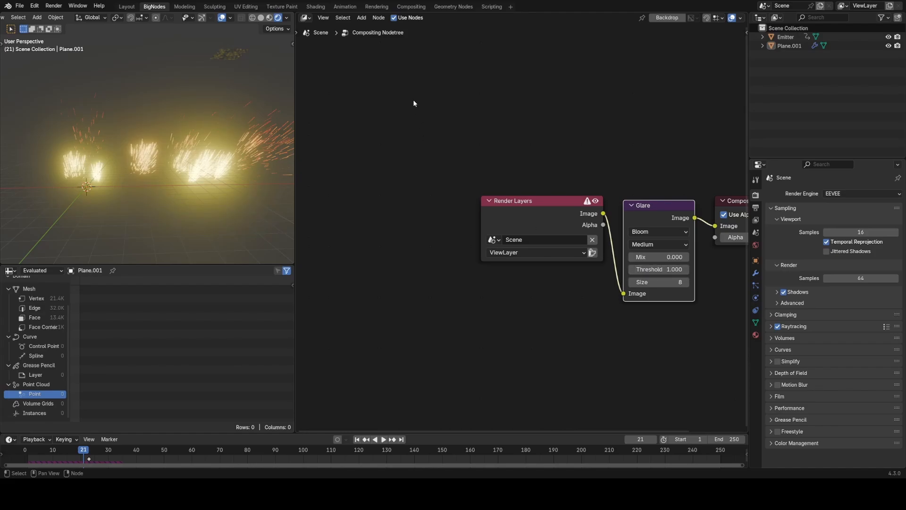
left_click(650, 245)
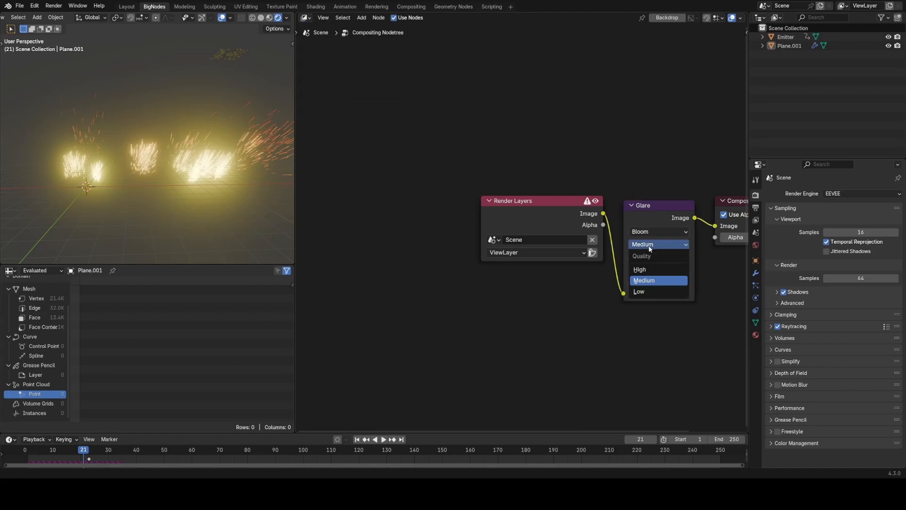
left_click(650, 270)
- Return to the Shader Editor and recolor the Color Ramp's last stop to a warmer yellow (#FFD500)
left_click(306, 17)
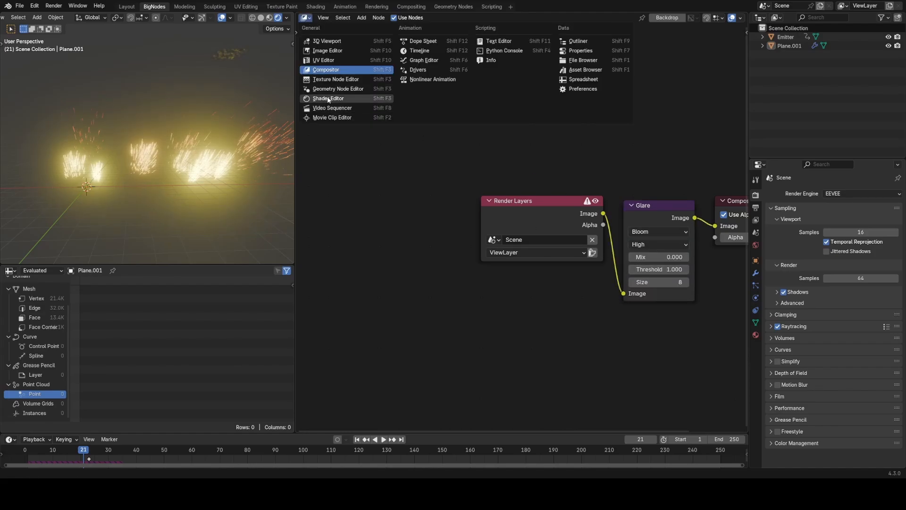
left_click(328, 98)
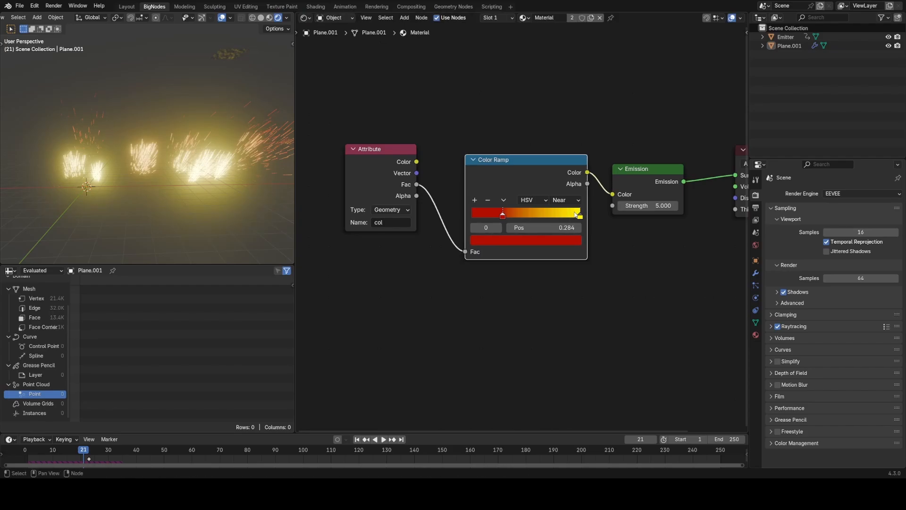
left_click(576, 213)
left_click(529, 239)
left_click_drag(495, 139, 485, 143)
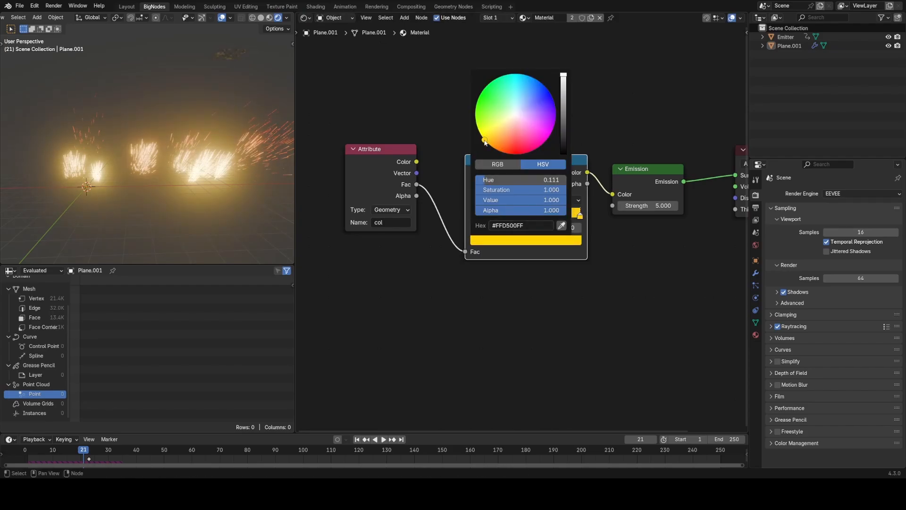
- Disable Temporal Reprojection in the viewport sampling settings and replay the spark animation from the start
key("space")
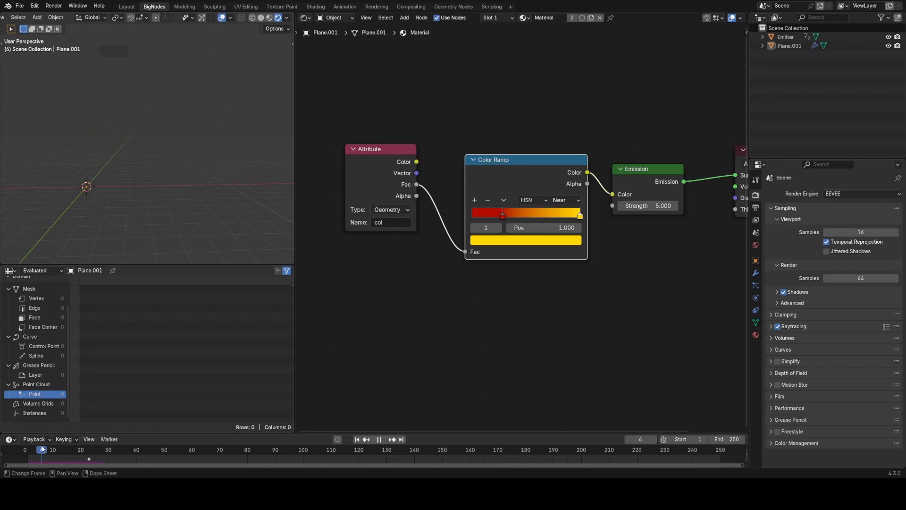
key("space")
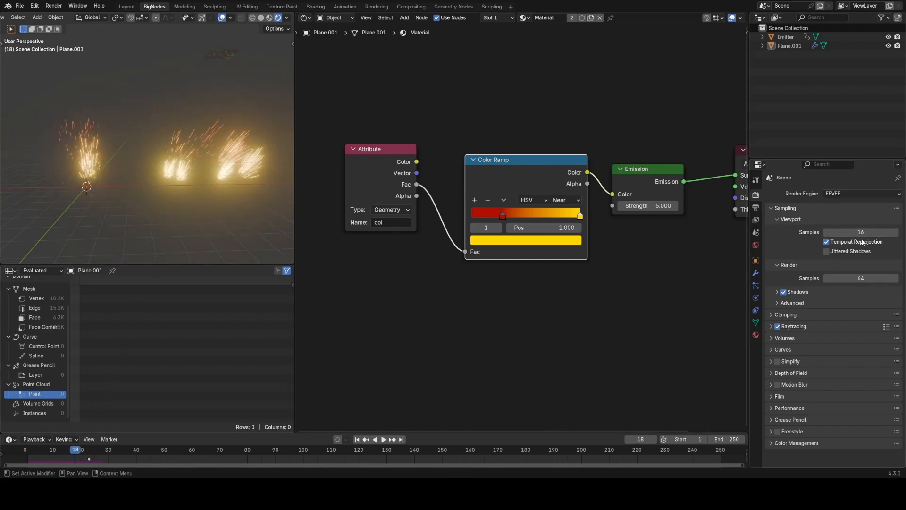
left_click(24, 451)
key("space")
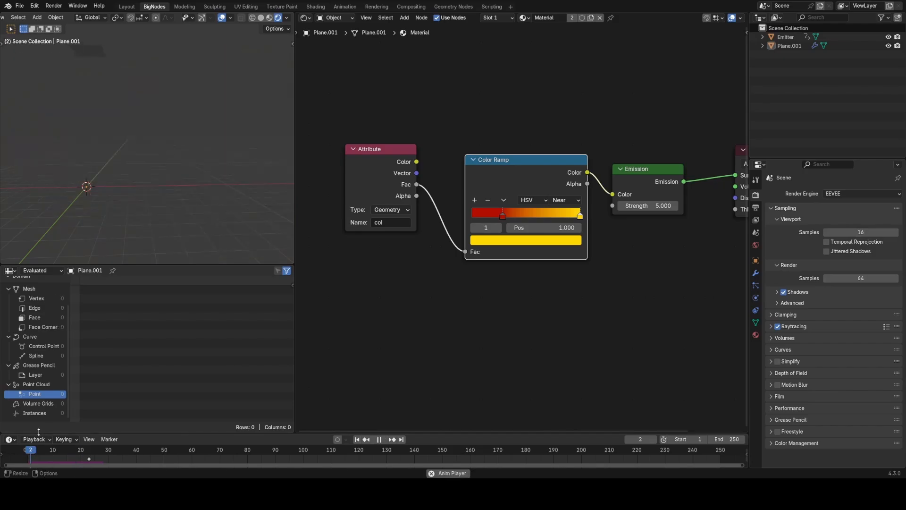
key("space")
- Select the Emitter plane above the sparks, replay its motion and delete all of its keyframes
left_click(229, 54)
scroll(246, 69, "down", 1)
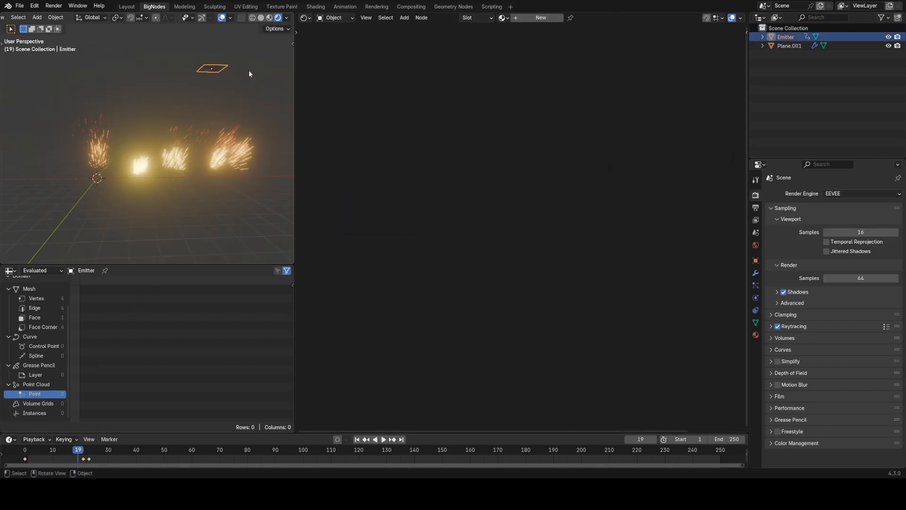
left_click(35, 449)
key("space")
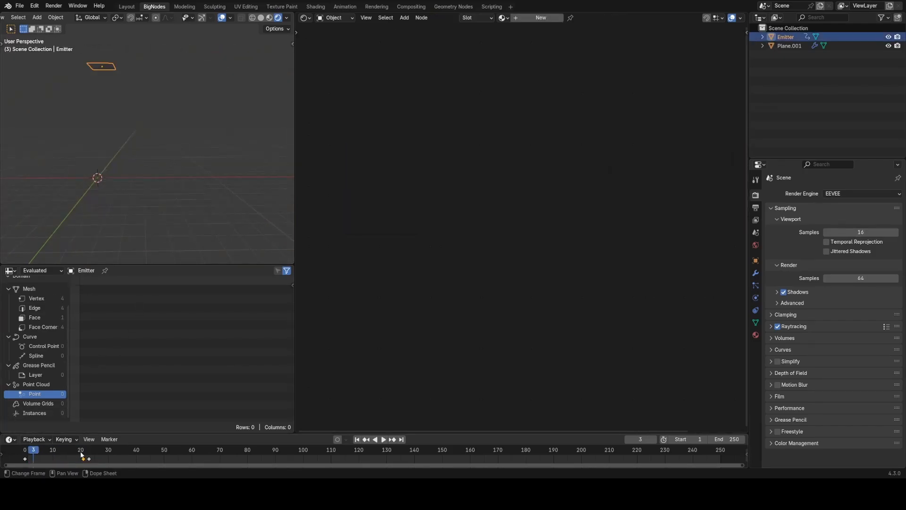
key("space")
key("space")
key("a")
key("x")
- Replay the simulation from the start and move the Emitter plane back along X toward the world origin
left_click(77, 449)
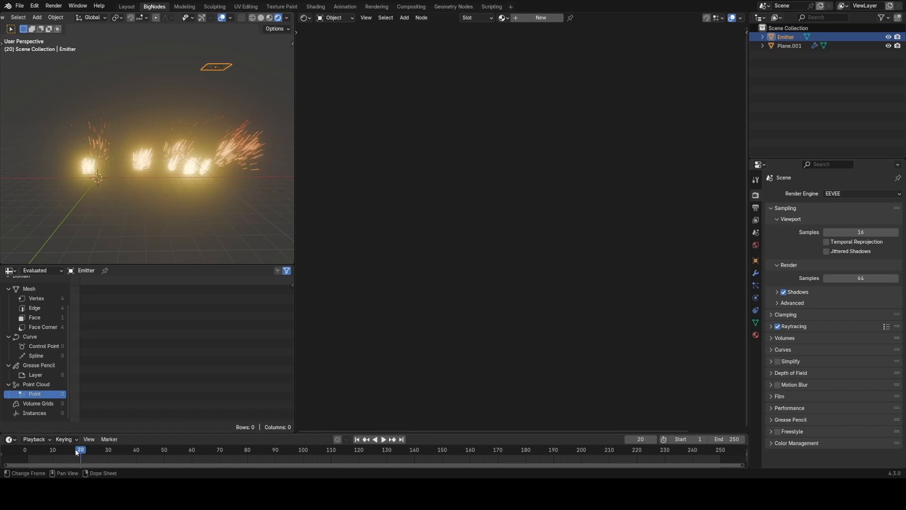
left_click_drag(76, 450, 24, 450)
key("space")
key("space")
key("g")
left_click(146, 149)
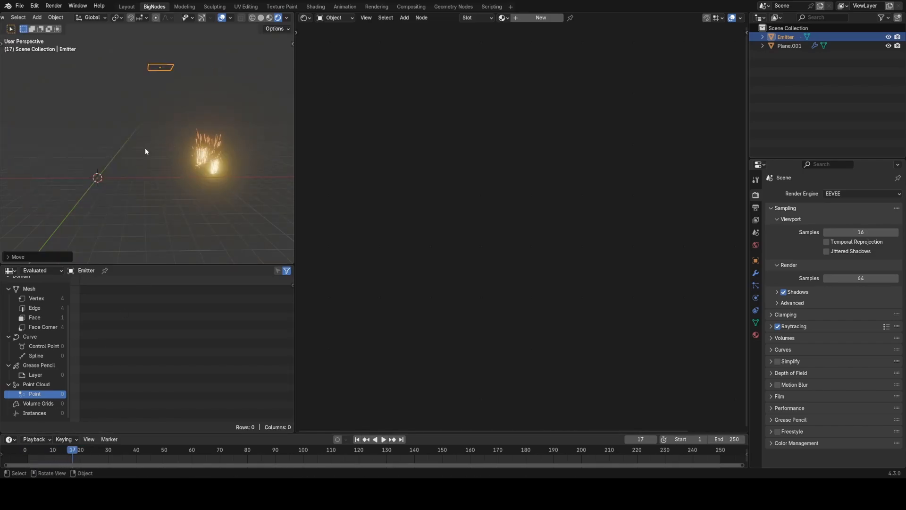
- Move the Emitter plane around repeatedly while the animation plays to test how the sparks follow it, ending playback at frame 182
key("space")
key("g")
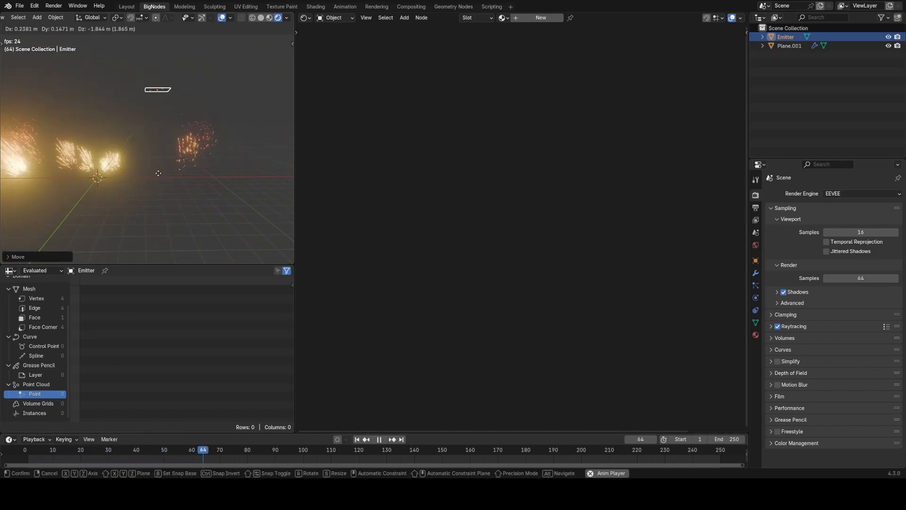
left_click(181, 177)
scroll(199, 174, "down", 5)
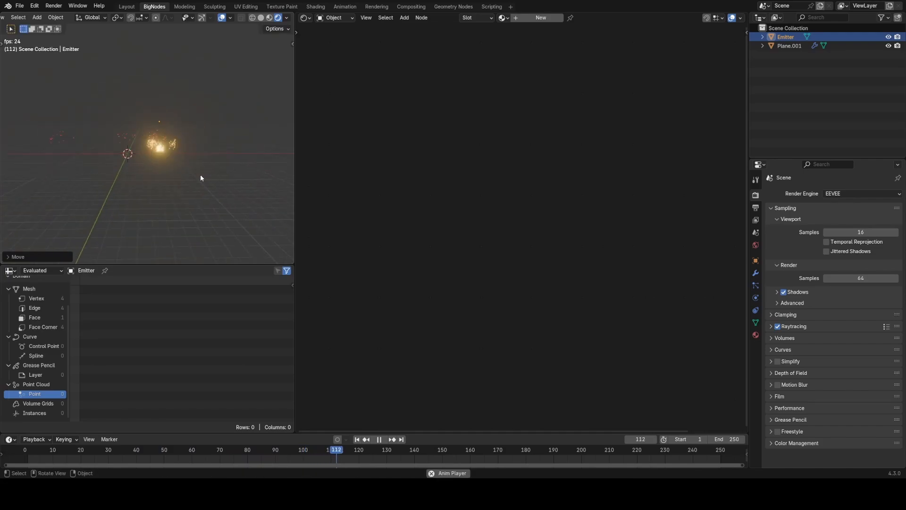
key("g")
left_click(197, 181)
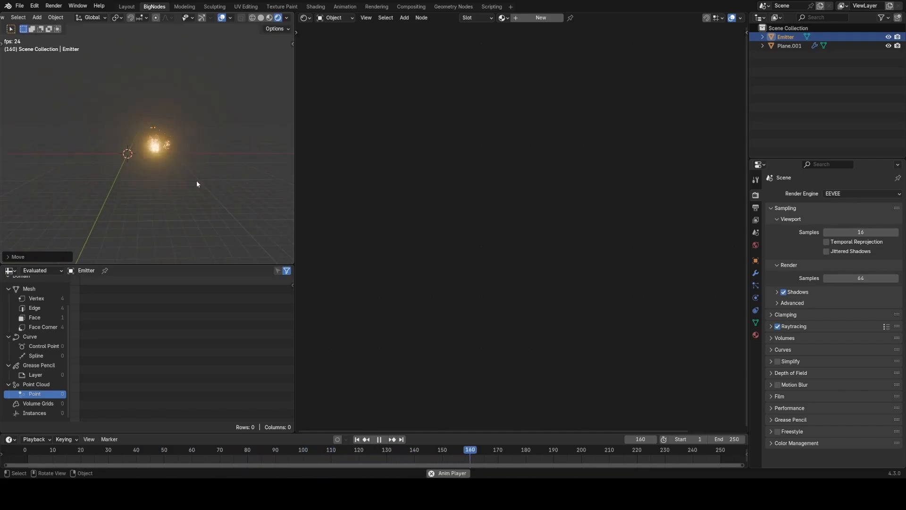
scroll(197, 180, "up", 7)
key("space")
- Select the sparks object Plane.001 and switch the node editor from its shader nodes to its geometry nodes
left_click(184, 116)
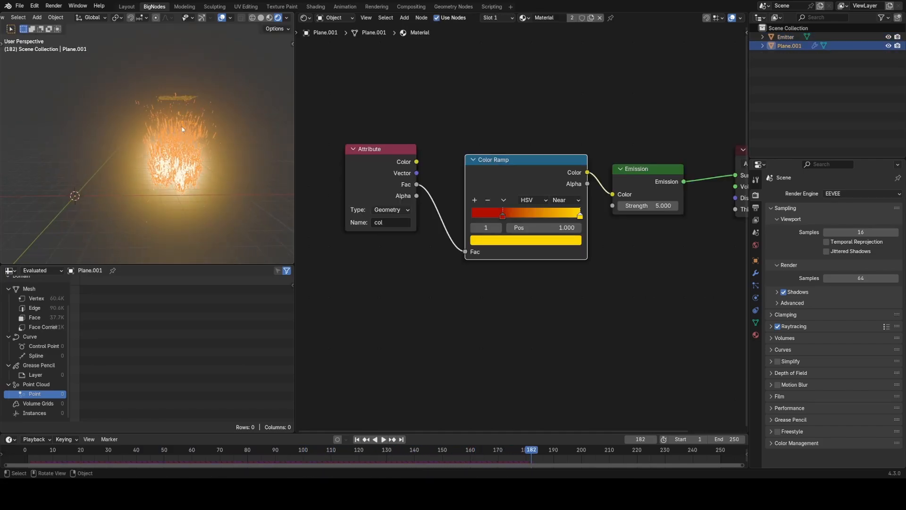
scroll(513, 219, "down", 6)
left_click(307, 19)
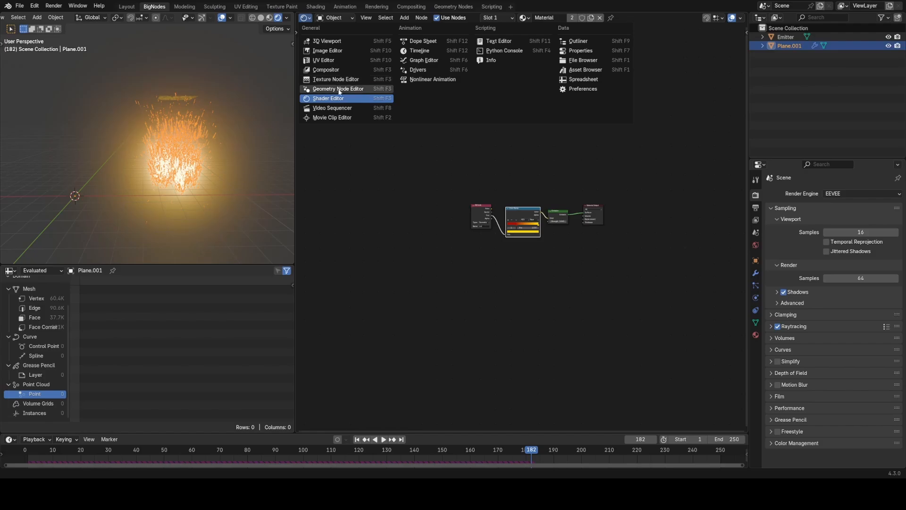
left_click(326, 89)
middle_click_drag(367, 223, 387, 251)
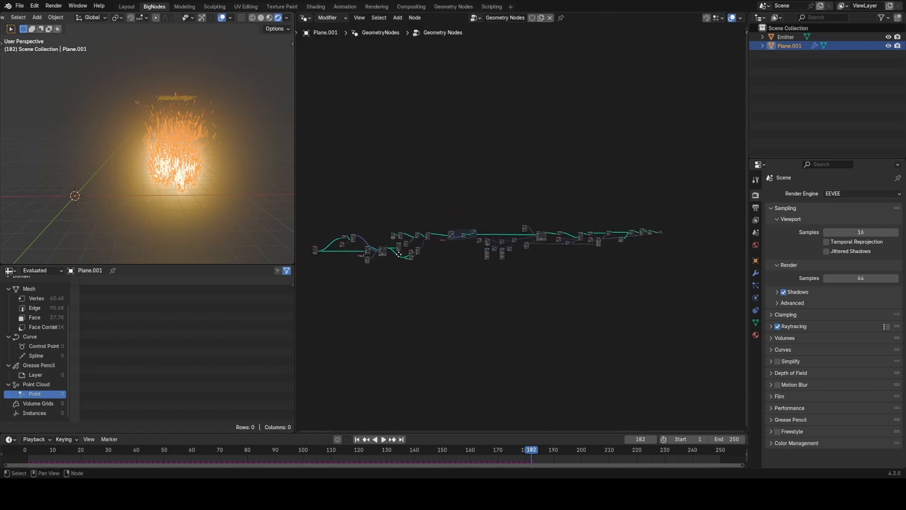
scroll(398, 255, "up", 2)
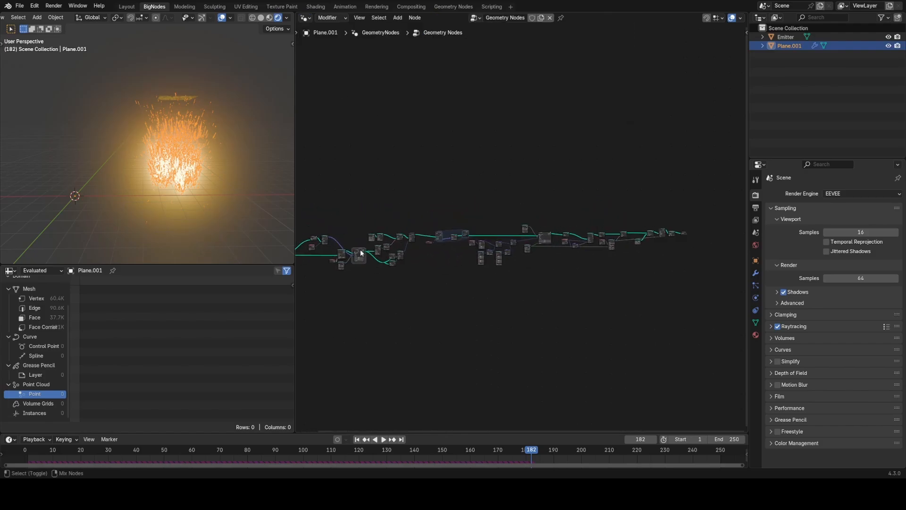
- Join the Particles node's geometry with the final streak geometry before the Group Output, and pin the node tree
right_click_drag(682, 243, 681, 242, "ctrl+shift")
middle_click_drag(674, 239, 569, 255)
scroll(569, 255, "up", 6)
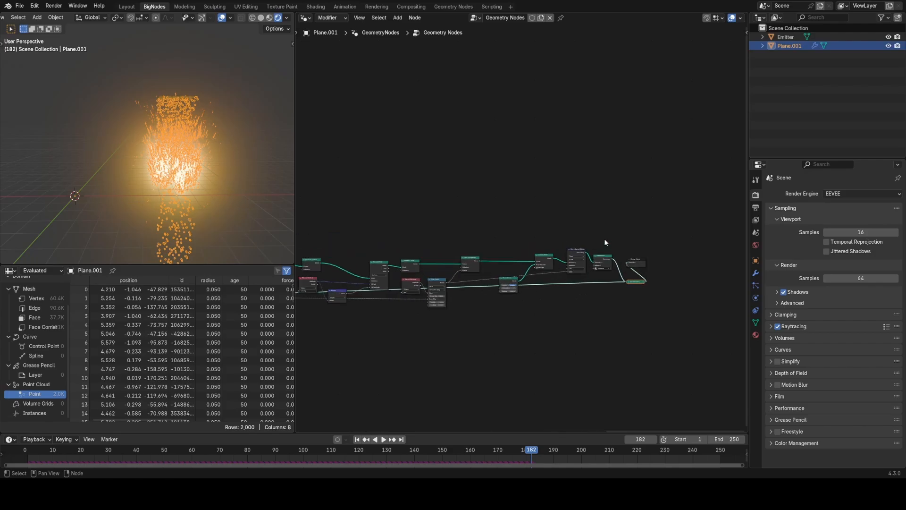
scroll(654, 267, "up", 3)
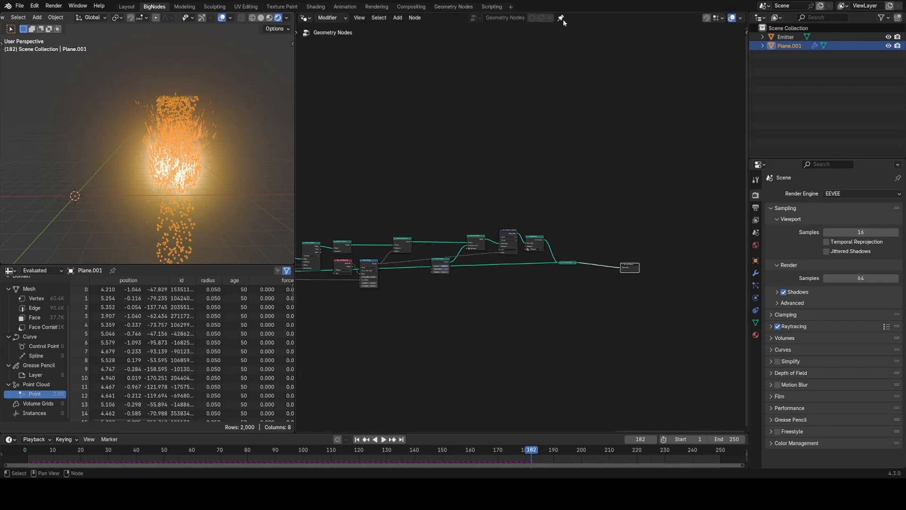
- Select the Emitter and move it around while the animation plays to test the joined particles and sparks, stopping at frame 59
left_click(795, 37)
key("g")
left_click(30, 161)
key("space")
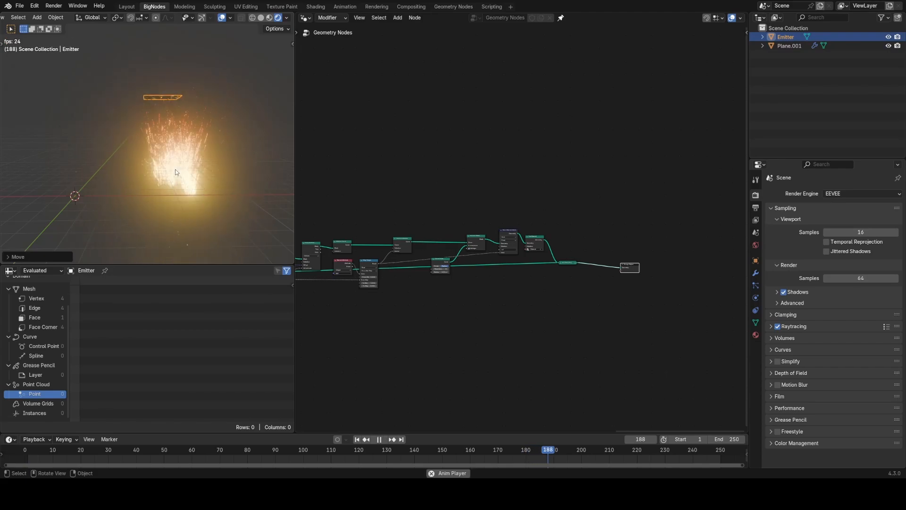
key("g")
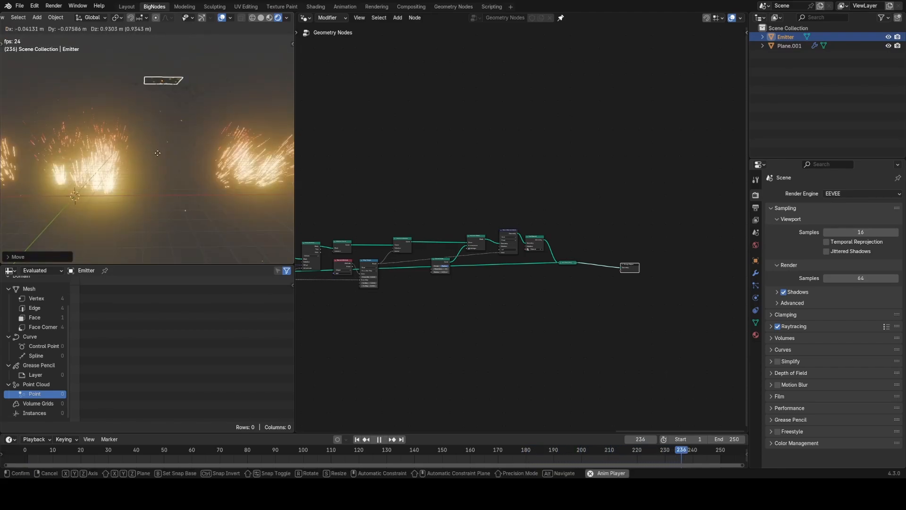
left_click(109, 170)
middle_click_drag(109, 170, 183, 162)
scroll(427, 271, "down", 2)
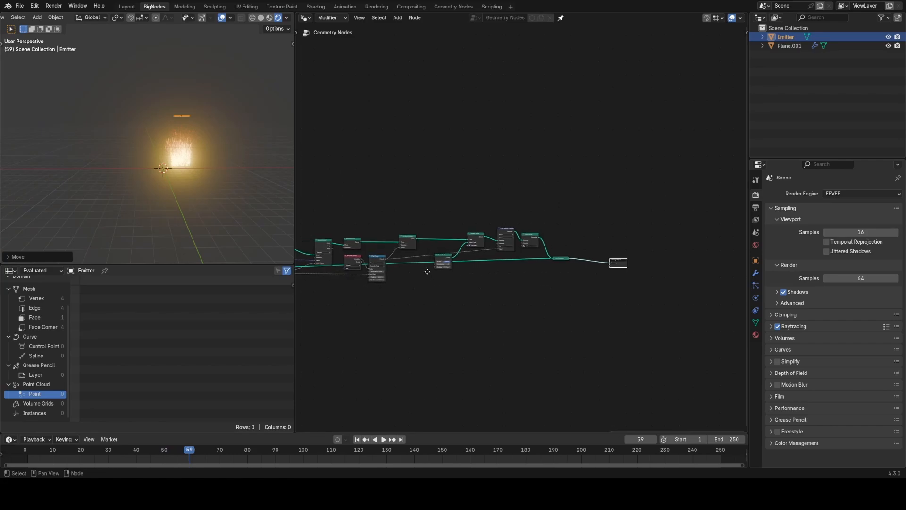
- Insert a Vector Math node set to Scale with factor 0.5 between Sample Index and the Particles node's Initial V input
middle_click_drag(427, 271, 626, 220)
middle_click_drag(363, 219, 593, 217)
key("shift+a")
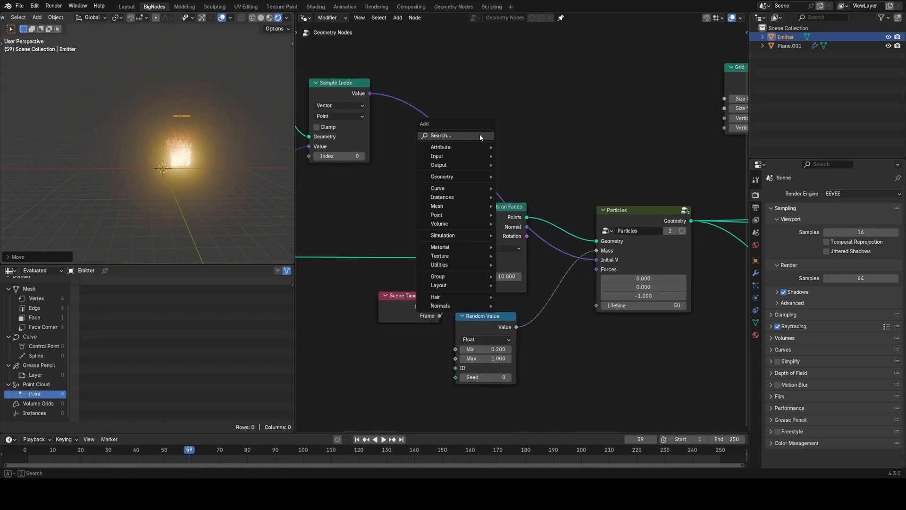
type("vec")
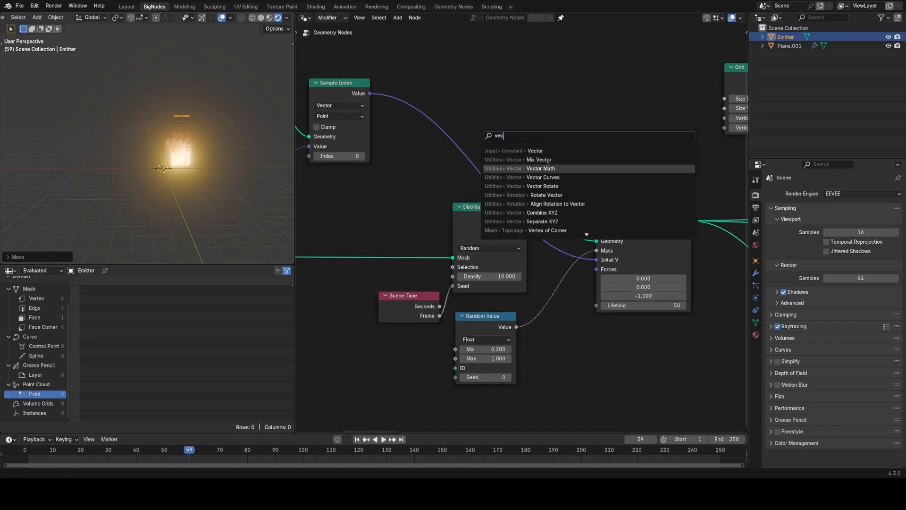
left_click(548, 165)
left_click(472, 102)
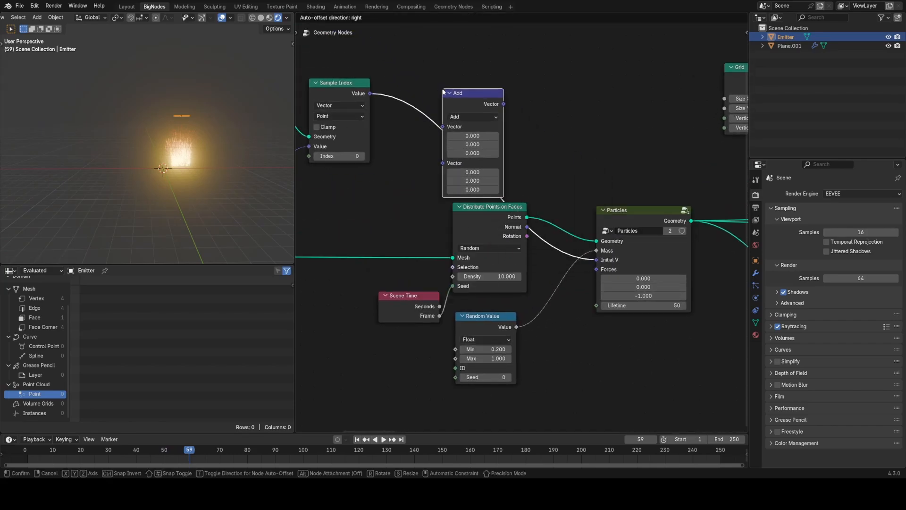
left_click(482, 116)
left_click(472, 267)
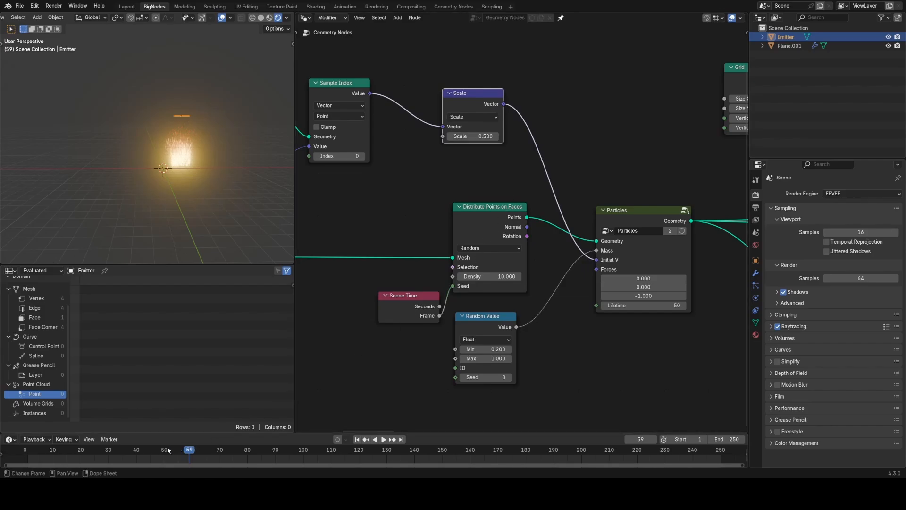
- Play the animation while moving the Emitter to test the scaled initial velocity, then stop at frame 174 and inspect the sparks closely
key("space")
key("g")
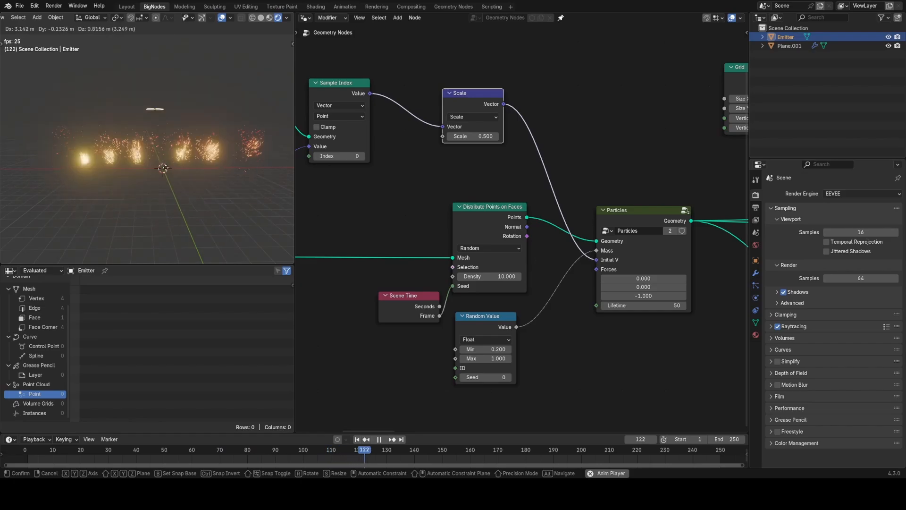
left_click(142, 178)
key("space")
middle_click_drag(141, 178, 117, 207)
scroll(151, 149, "up", 4)
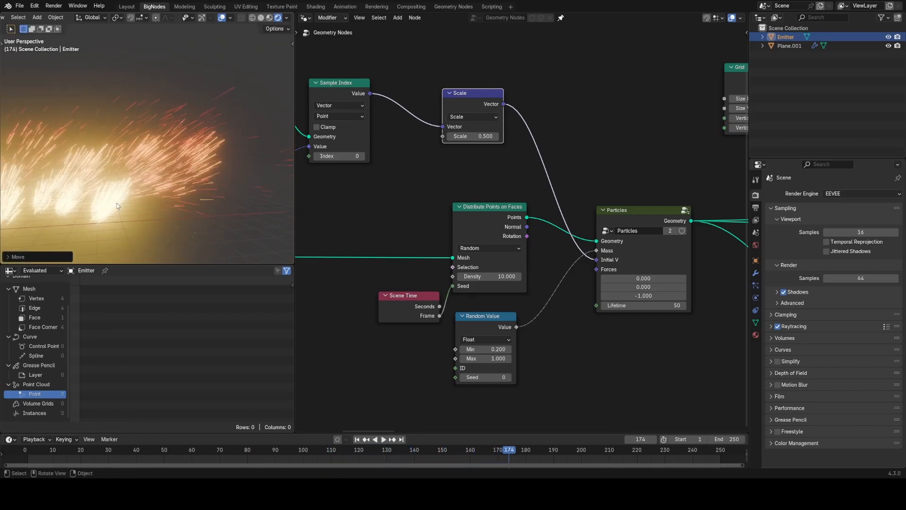
scroll(186, 166, "down", 3)
- Set the count of the Points node inside the For Each Element zone to 100
scroll(639, 194, "down", 6)
middle_click_drag(639, 194, 464, 265)
scroll(589, 231, "up", 1)
scroll(434, 199, "up", 3)
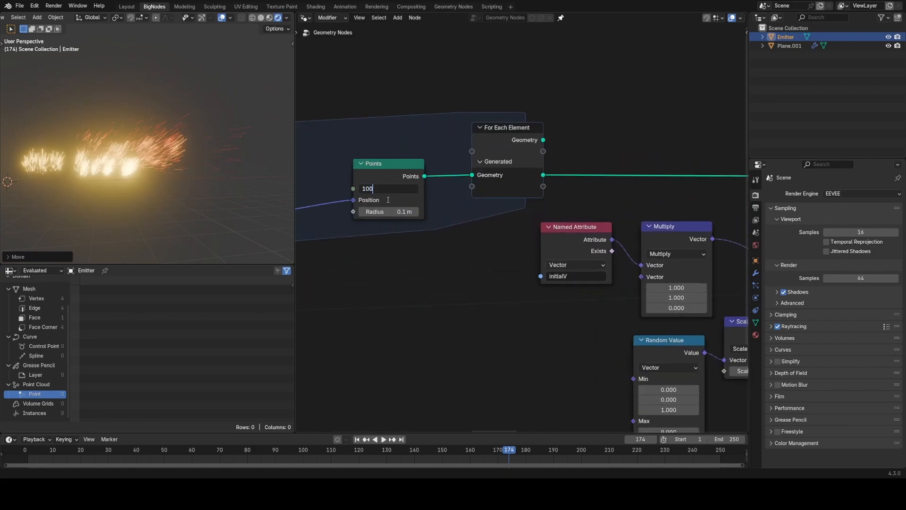
key("Return")
- Replay from the start while repeatedly moving the Emitter, then stop at frame 148 and examine the denser spark bursts
key("shift+Left")
middle_click_drag(104, 241, 194, 216, "shift")
key("g")
left_click(184, 171)
key("g")
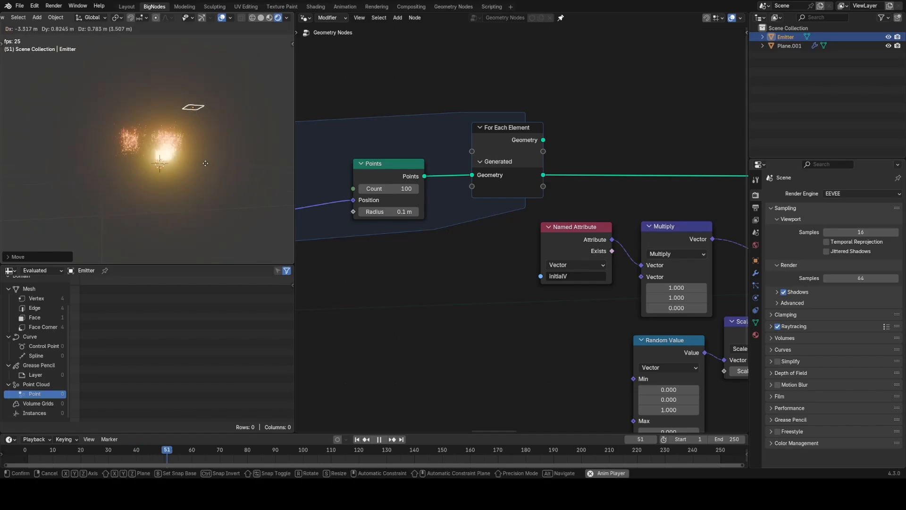
left_click(162, 163)
key("space")
key("g")
key("space")
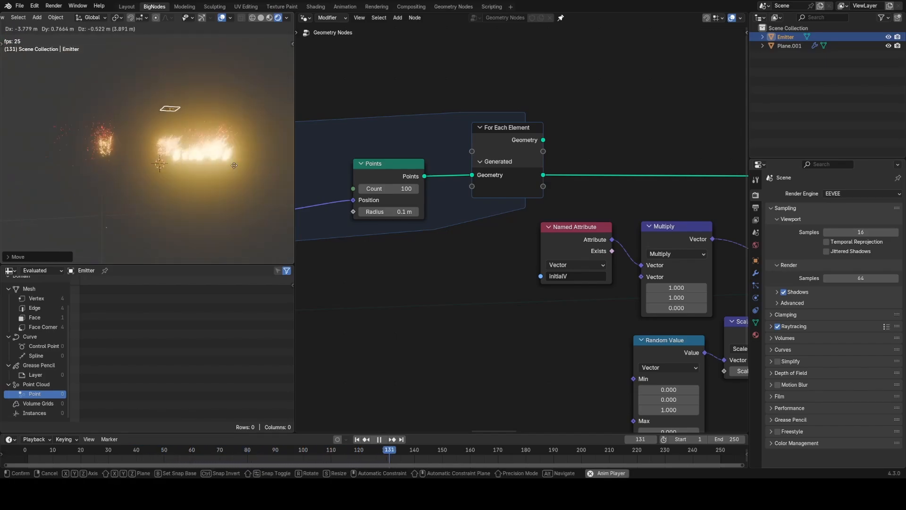
left_click(193, 163)
key("space")
mouse_move(191, 165)
middle_mouse_down()
mouse_move(193, 179)
mouse_move(200, 135)
mouse_move(187, 181)
middle_mouse_up()
scroll(199, 176, "up", 4)
scroll(200, 134, "down", 8)
middle_click_drag(188, 181, 142, 162, "shift")
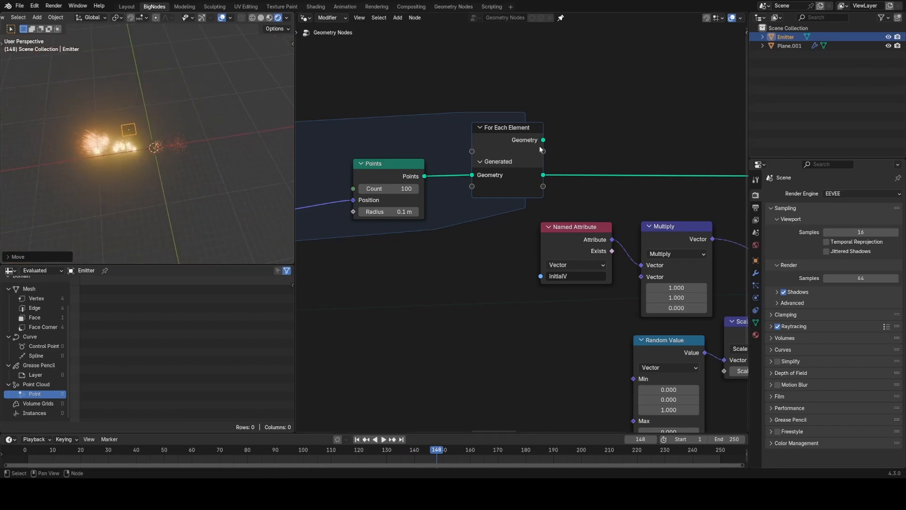
scroll(627, 147, "down", 10)
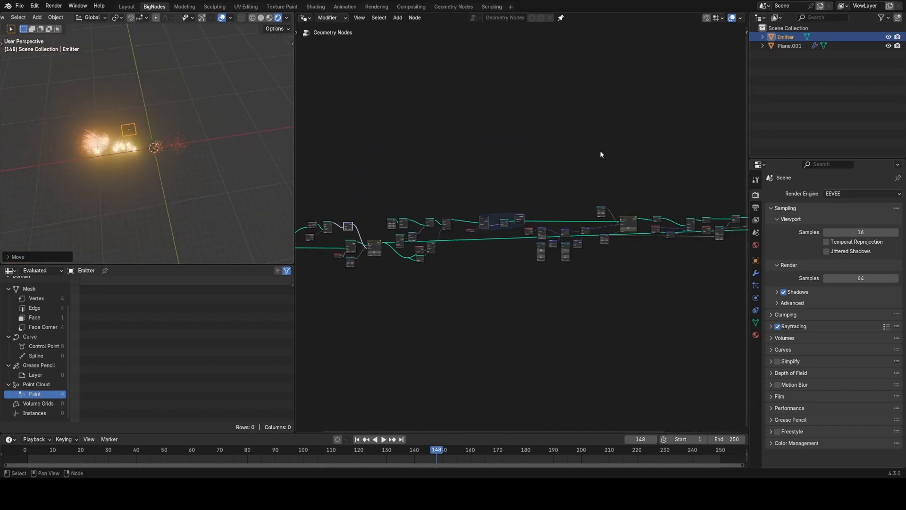
middle_click_drag(600, 153, 459, 126)
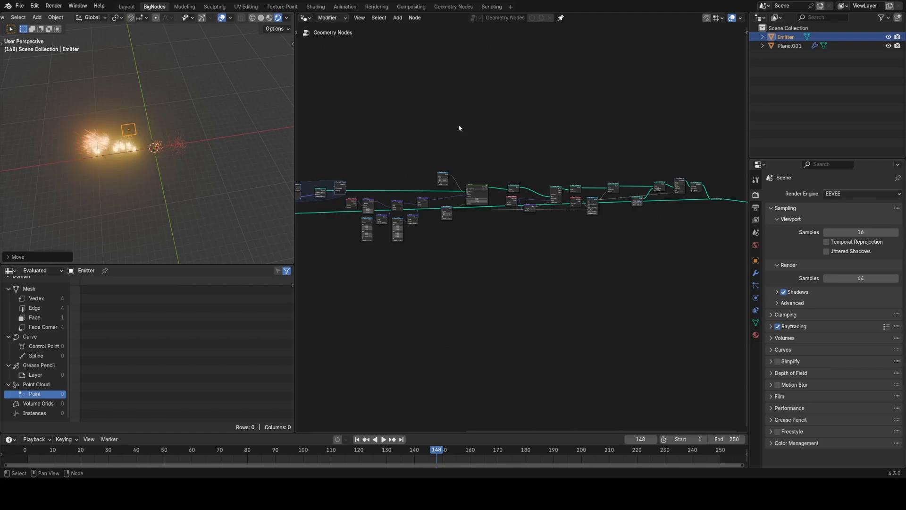